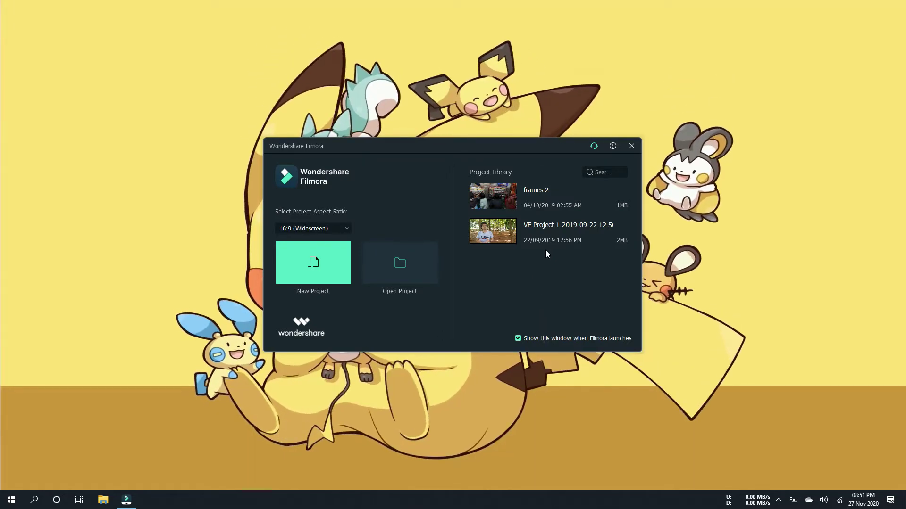
# Step: Create a new project with the 16:9 (Widescreen) aspect ratio
pyautogui.click(343, 229)
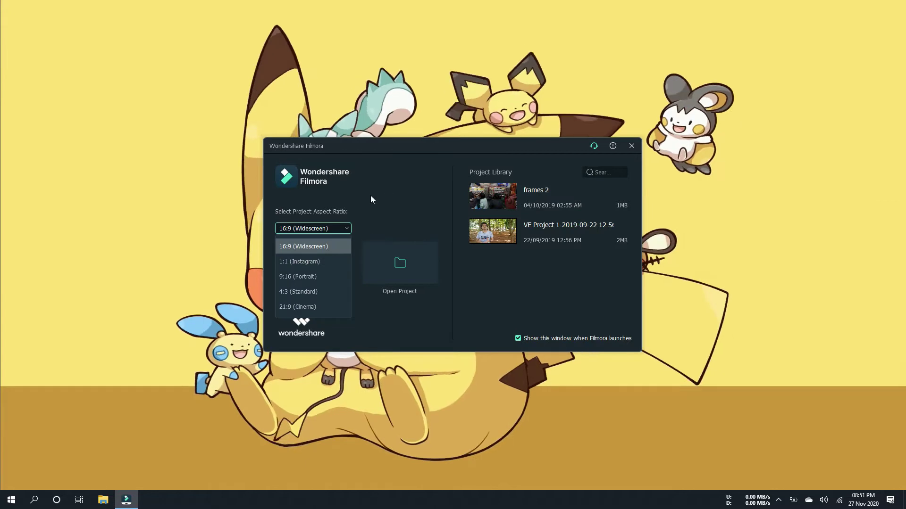
pyautogui.click(377, 206)
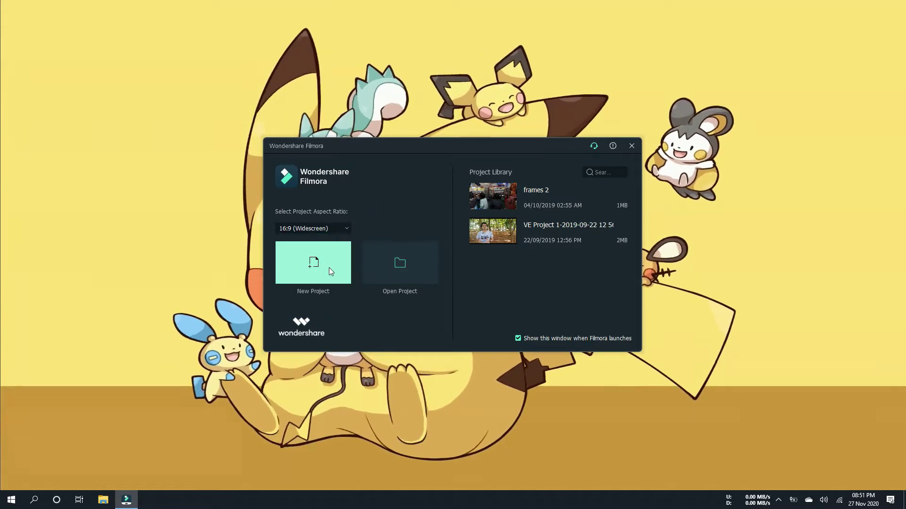
pyautogui.click(329, 268)
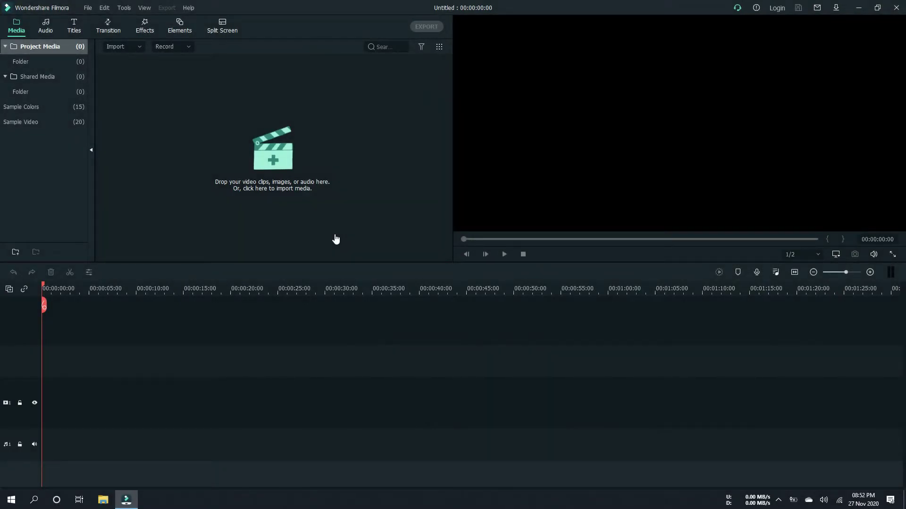
# Step: Import the pexels bird photo (JPG) from the Filmora X Tutorial folder on the Desktop into the project media
pyautogui.click(380, 198)
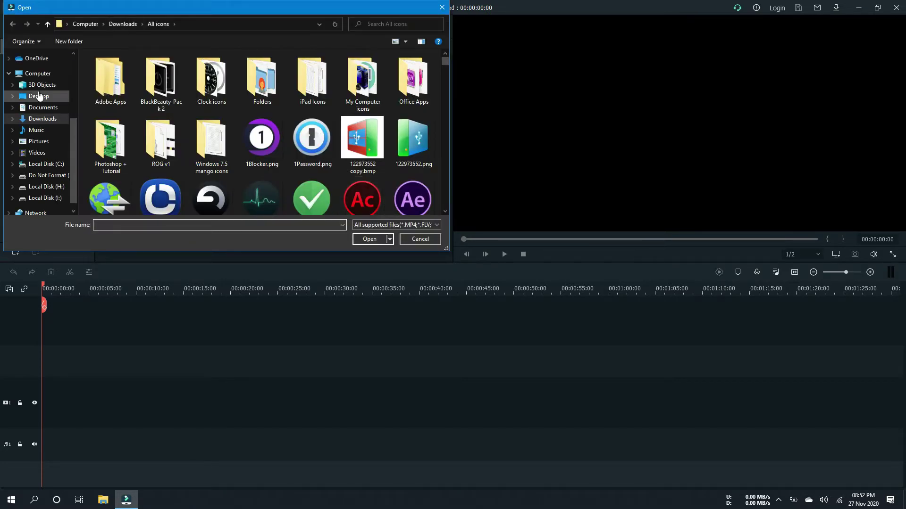
pyautogui.click(42, 98)
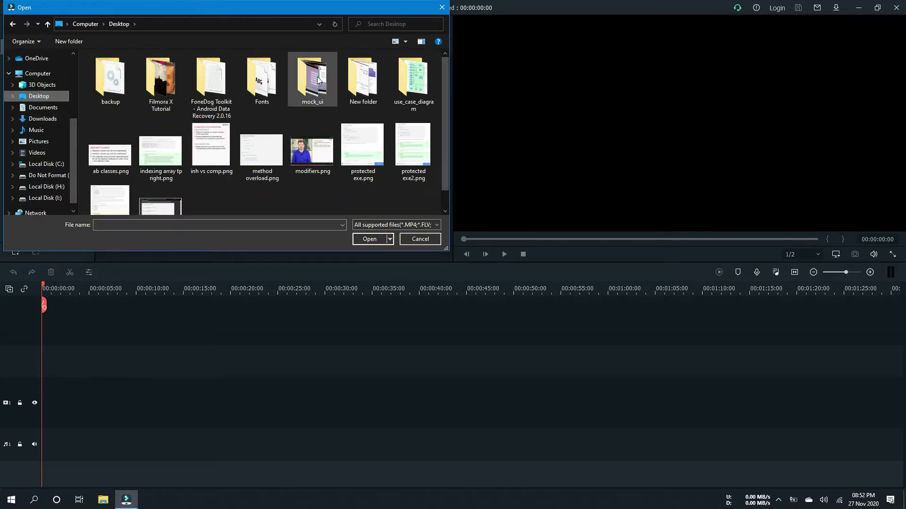
pyautogui.doubleClick(147, 81)
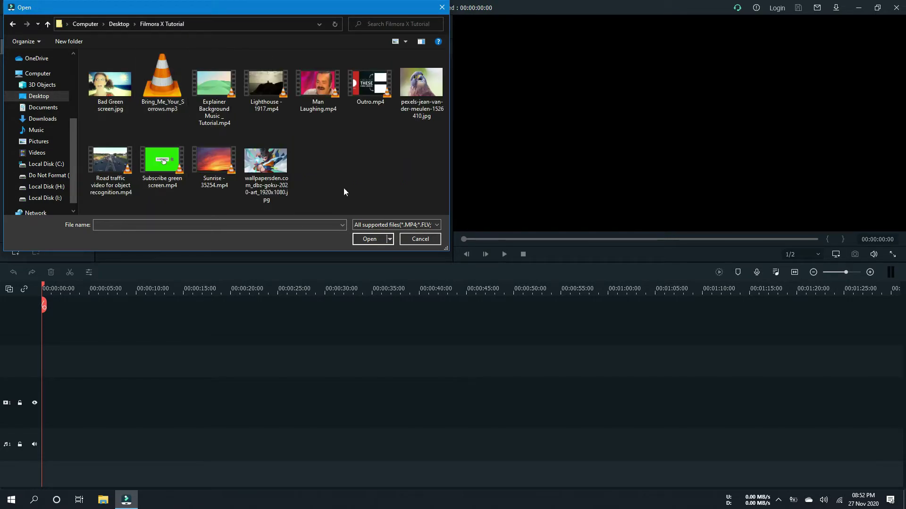
pyautogui.click(408, 86)
pyautogui.click(364, 239)
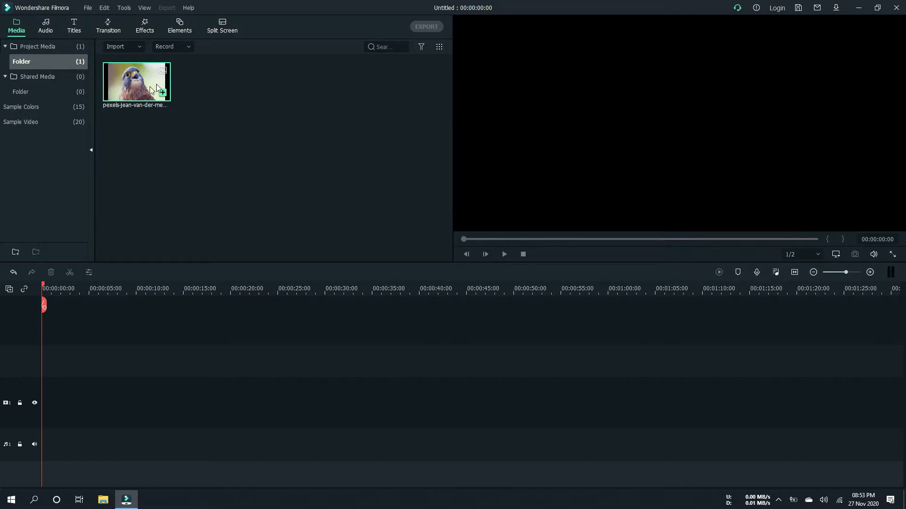
# Step: Preview the imported bird photo in the player
pyautogui.click(197, 198)
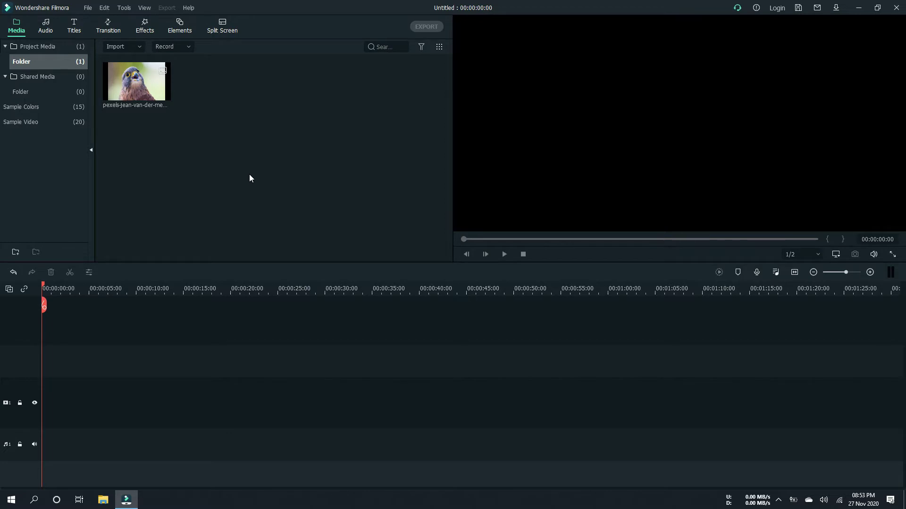
pyautogui.click(119, 91)
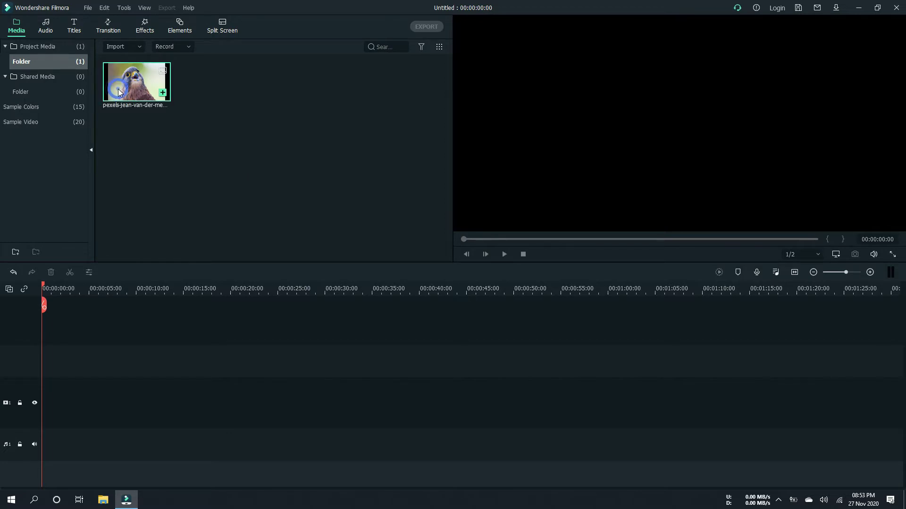
pyautogui.doubleClick(118, 90)
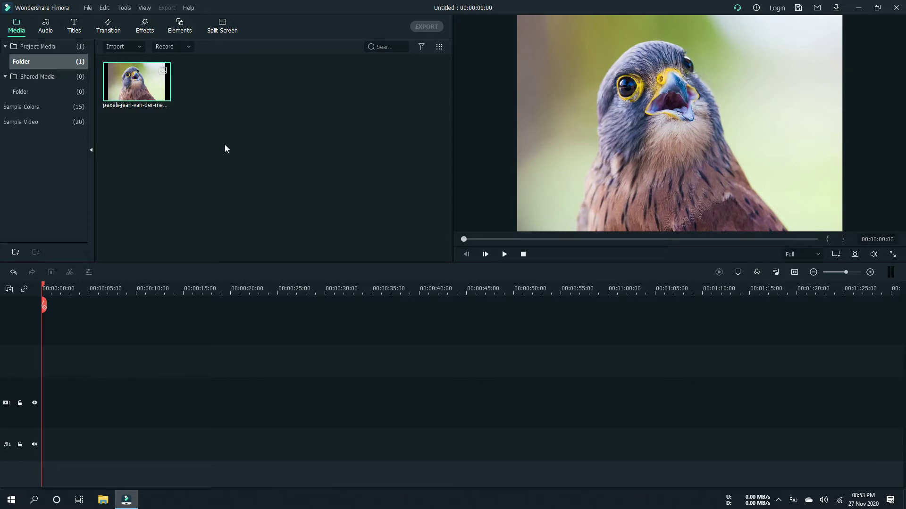
# Step: Import the entire Filmora X Tutorial folder from the Desktop as a media folder
pyautogui.click(88, 9)
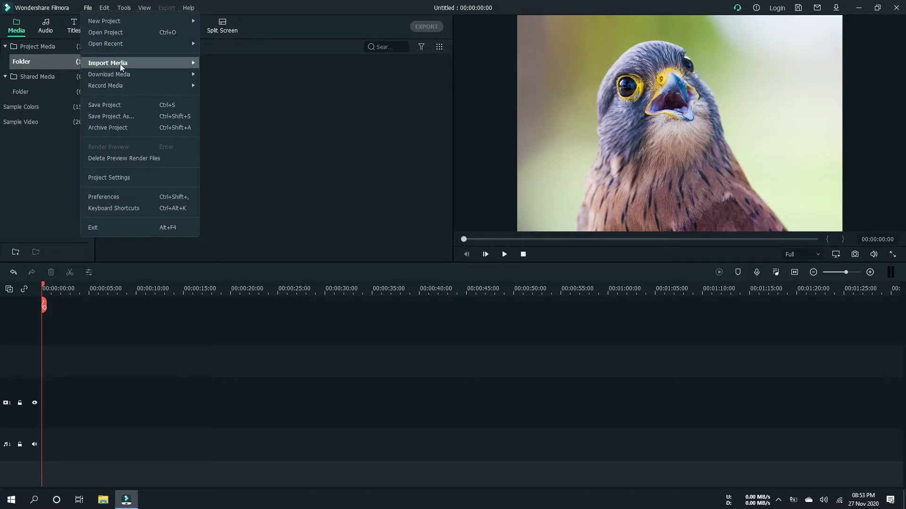
pyautogui.moveTo(150, 61)
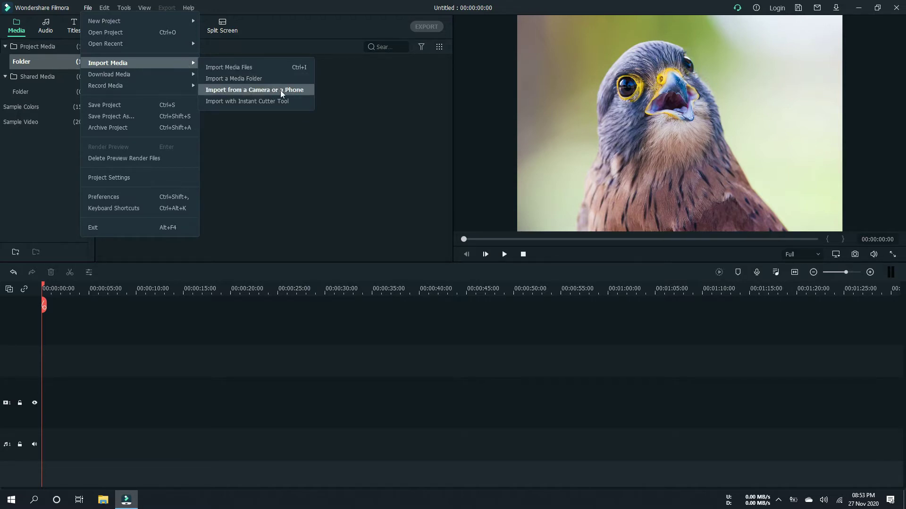
pyautogui.click(248, 79)
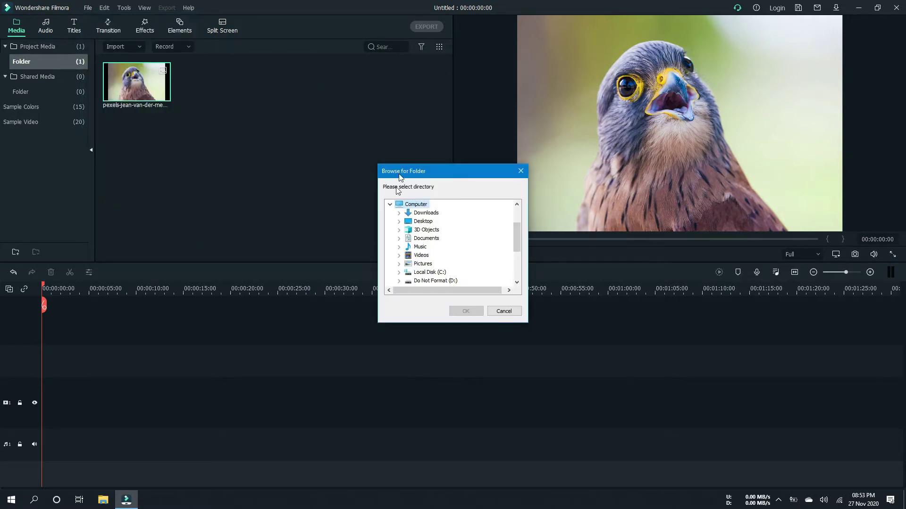
pyautogui.click(399, 222)
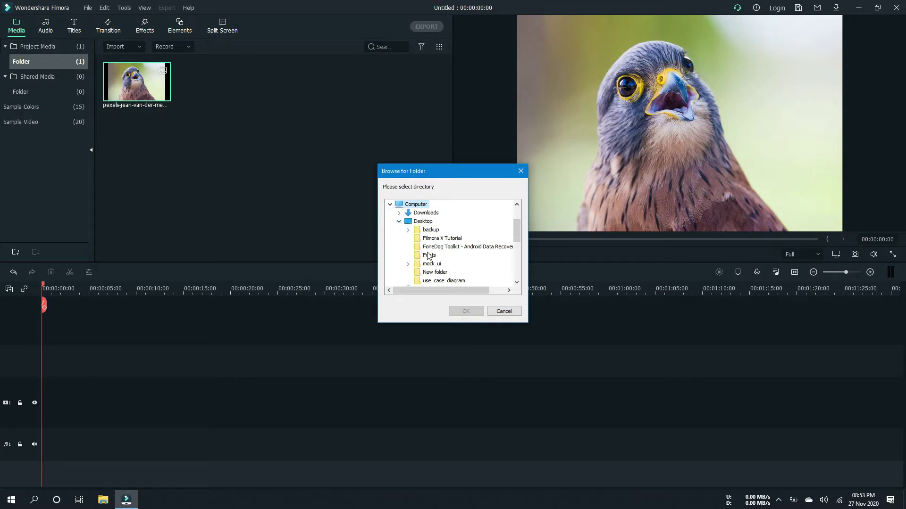
pyautogui.click(434, 239)
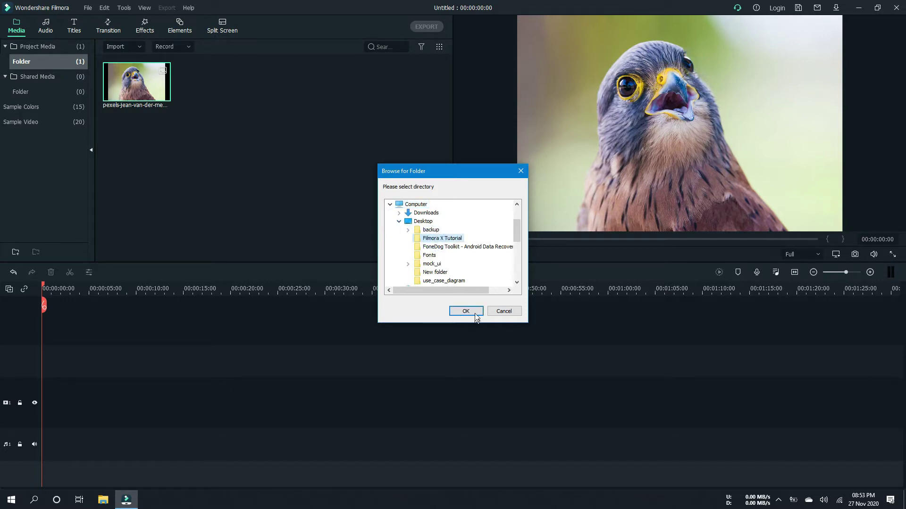
pyautogui.click(474, 313)
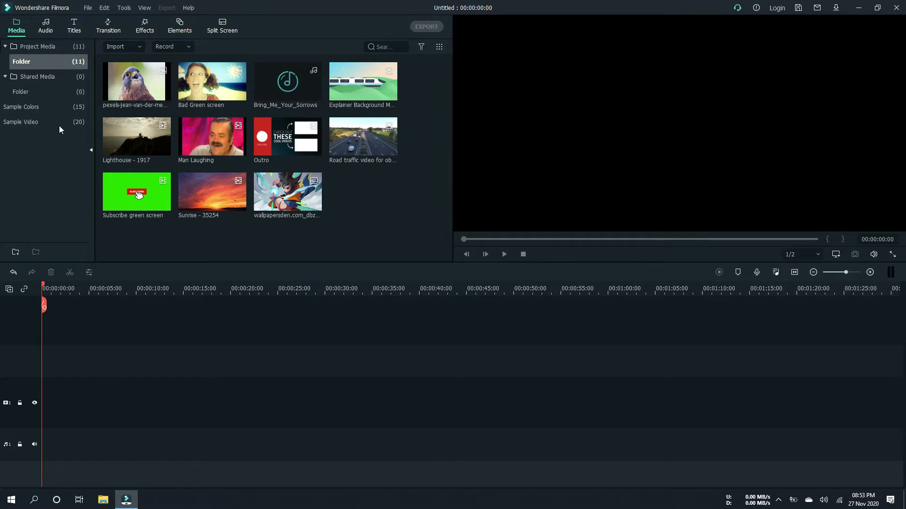
# Step: Look through the built-in Sample Video clips and the Sample Colors in the media library
pyautogui.click(36, 123)
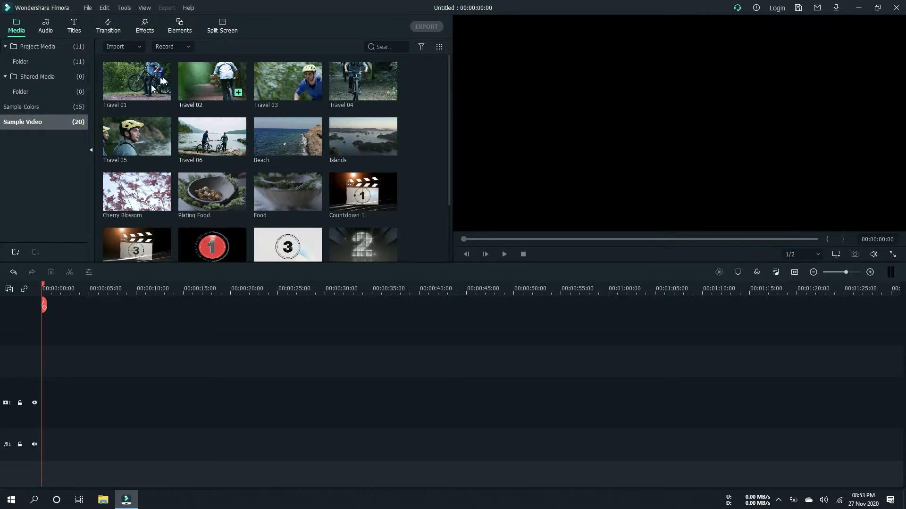
pyautogui.scroll(-2, 222, 107)
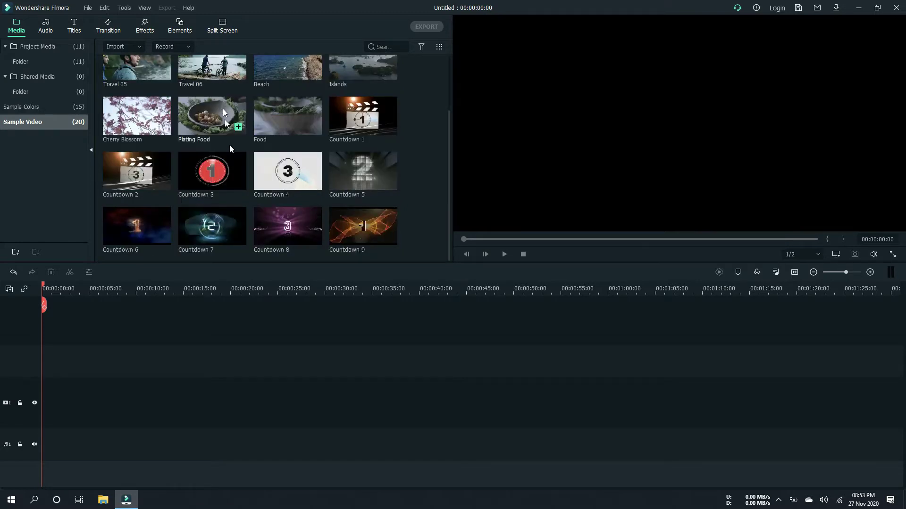
pyautogui.scroll(2, 153, 123)
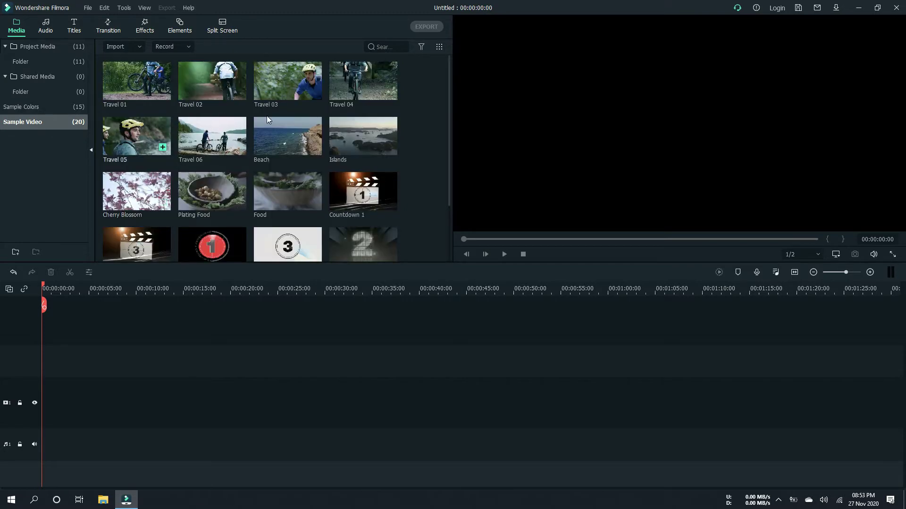
pyautogui.click(33, 108)
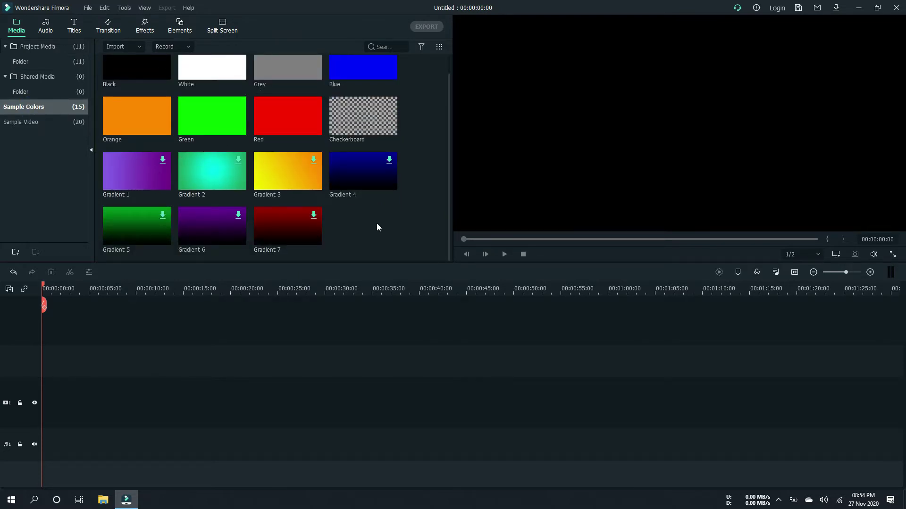
pyautogui.scroll(1, 376, 223)
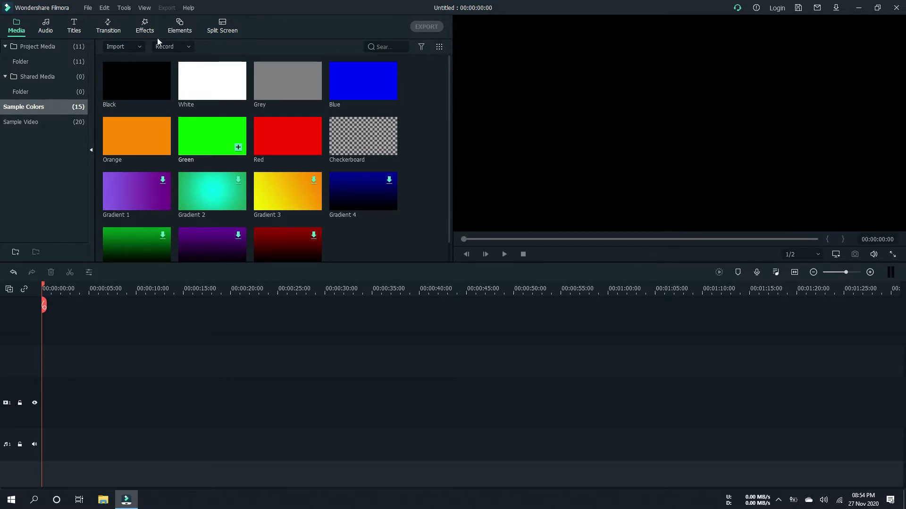
# Step: Play the Sunrise - 35254 clip from the project's media folder in the preview player
pyautogui.click(41, 64)
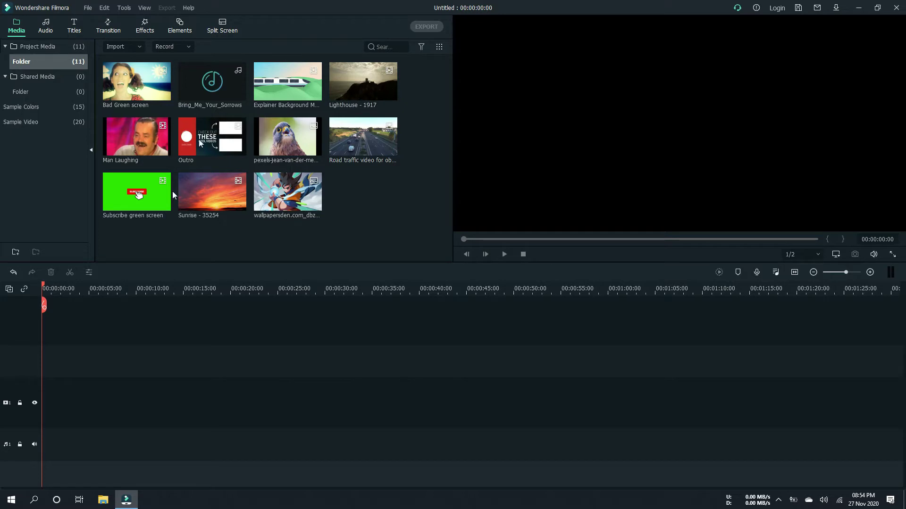
pyautogui.click(208, 197)
pyautogui.doubleClick(209, 196)
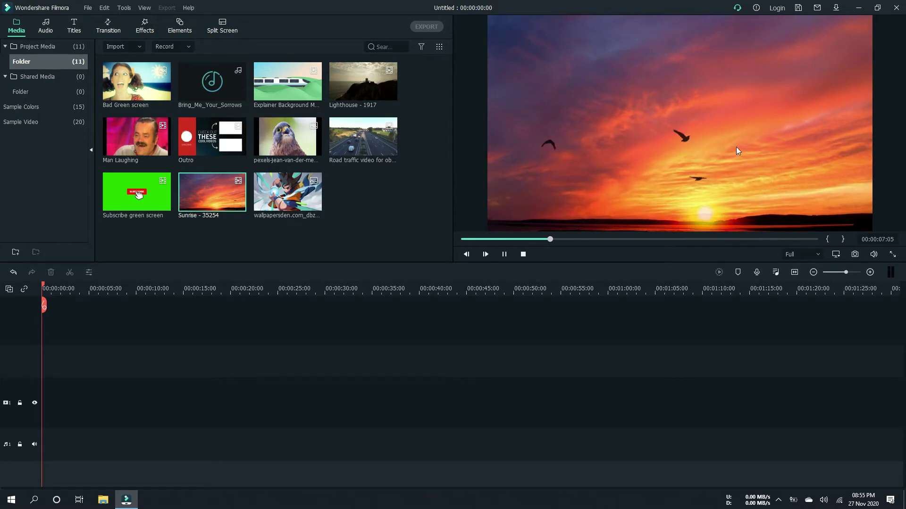
# Step: Try the preview playback quality at 1/4 and settle on 1/2
pyautogui.click(817, 256)
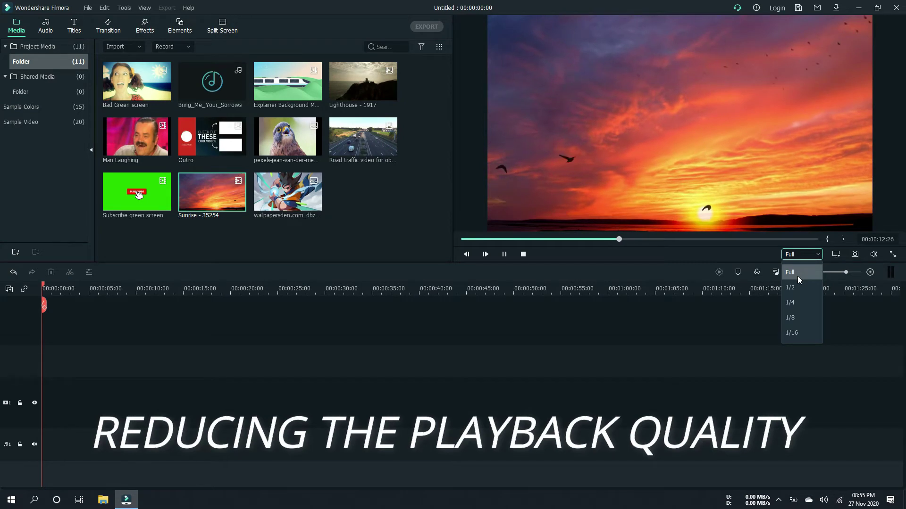
pyautogui.click(799, 301)
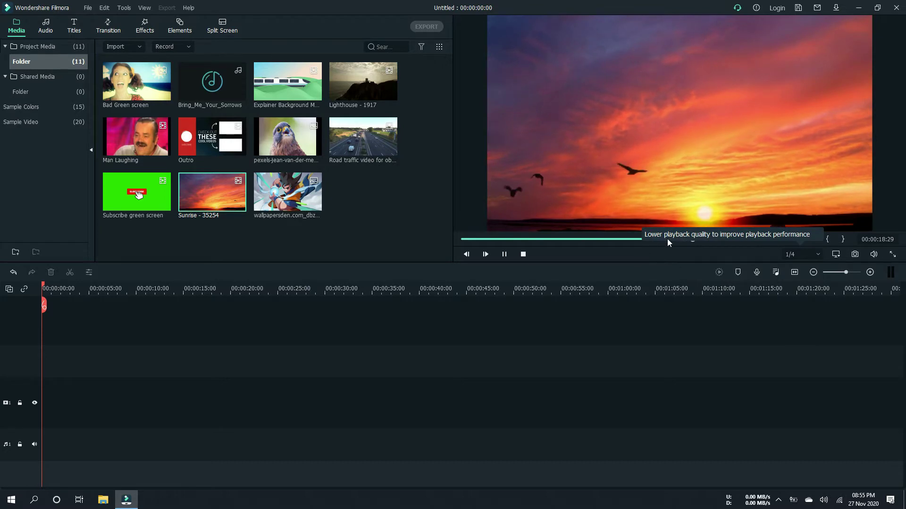
pyautogui.click(816, 255)
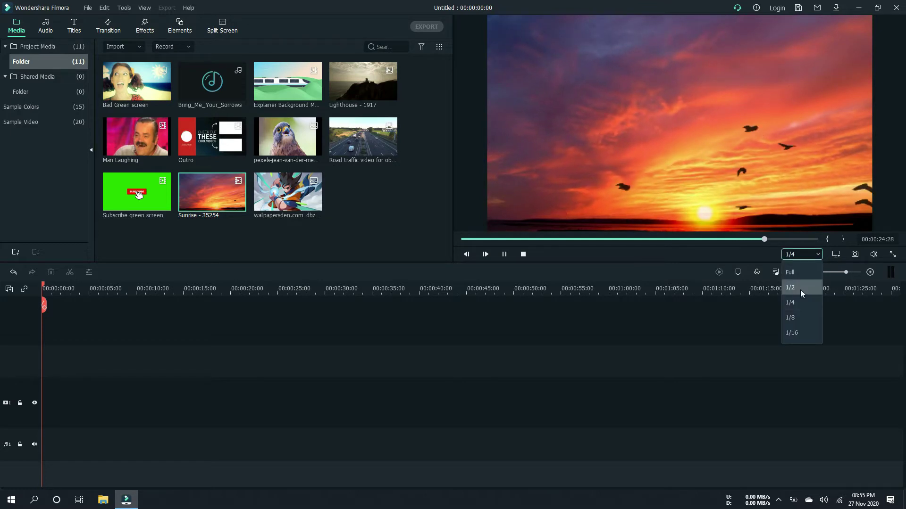
pyautogui.click(800, 293)
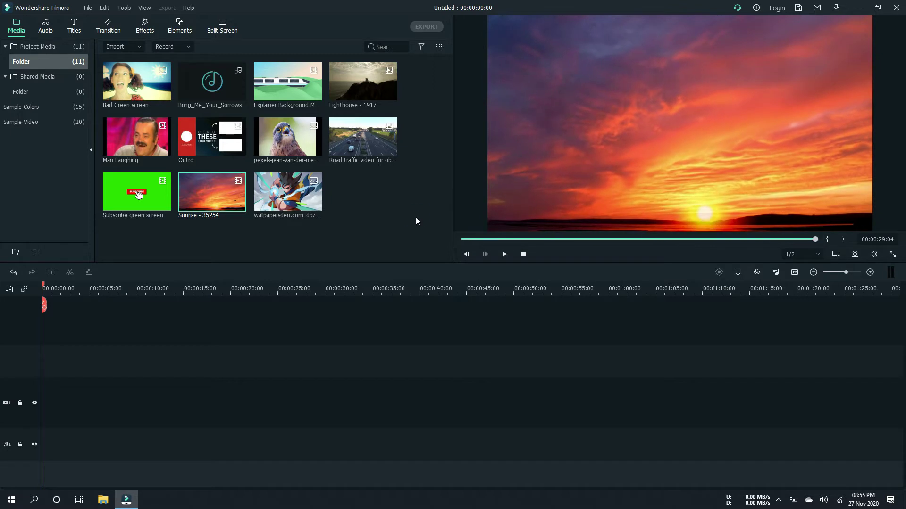
pyautogui.moveTo(239, 206)
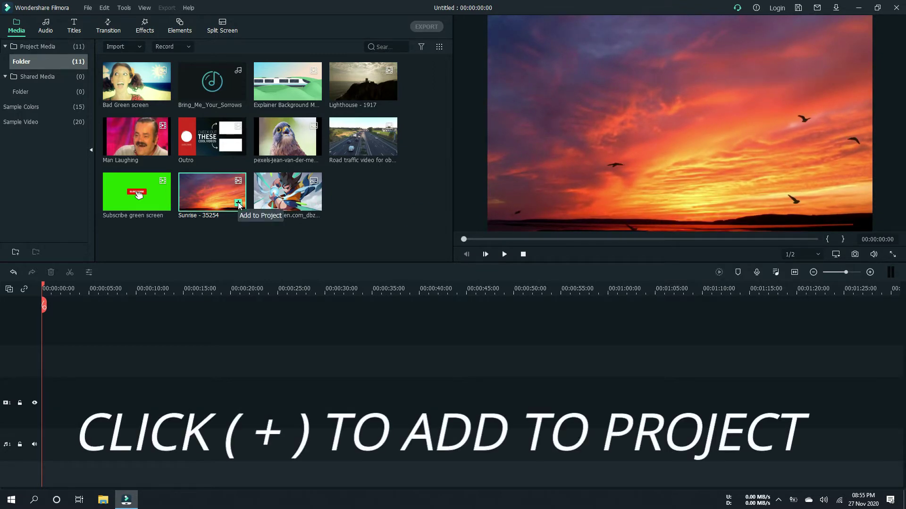
pyautogui.click(348, 207)
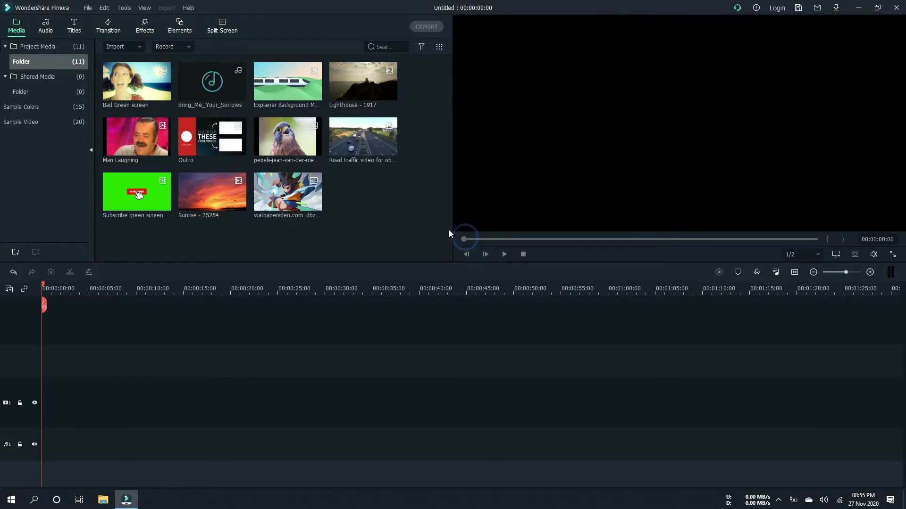
# Step: Mark an in point at 00:00:04:01 and an out point at 00:00:16:05 on the Sunrise - 35254 clip
pyautogui.click(195, 197)
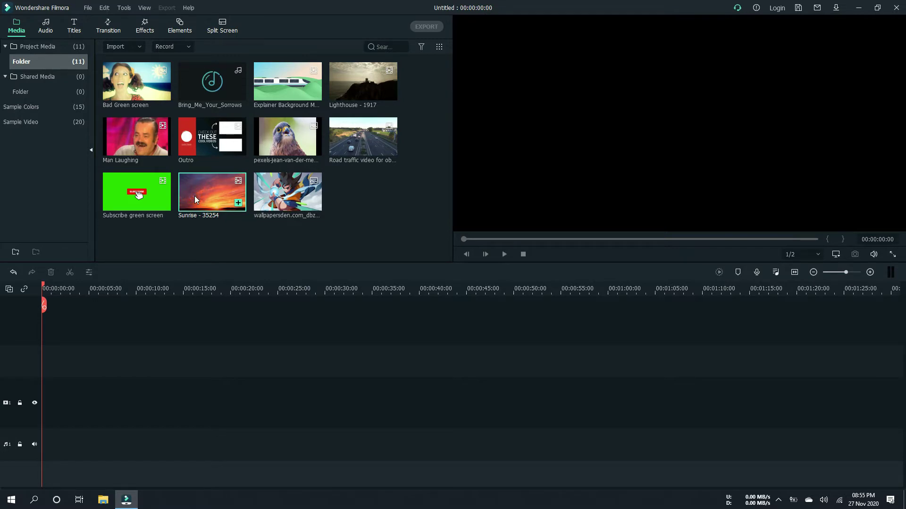
pyautogui.doubleClick(195, 196)
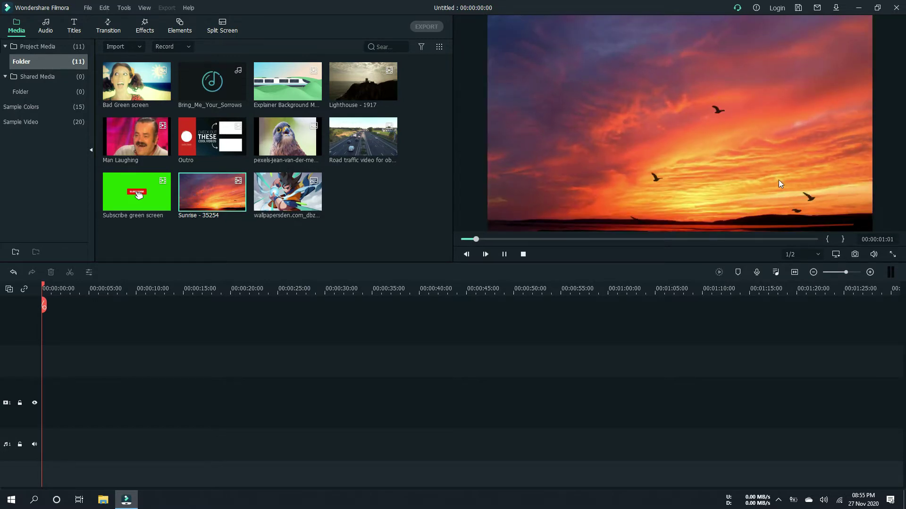
pyautogui.click(503, 254)
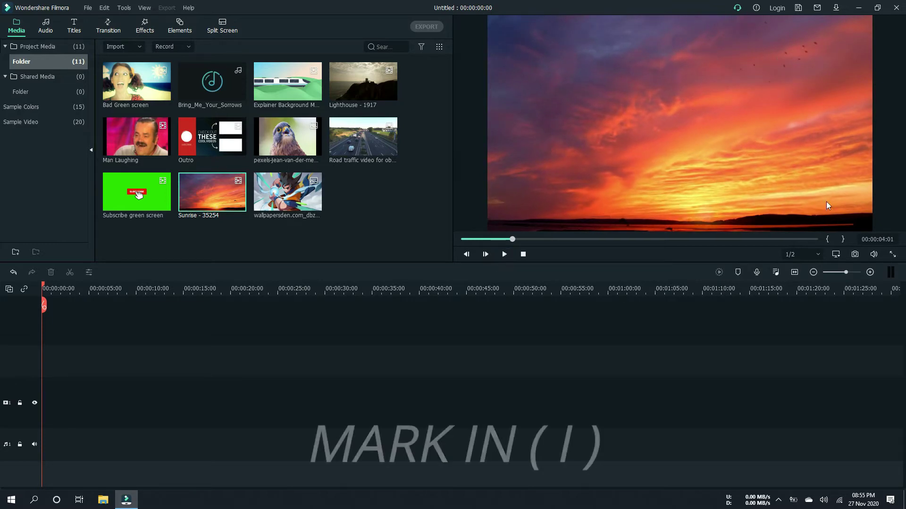
pyautogui.click(827, 241)
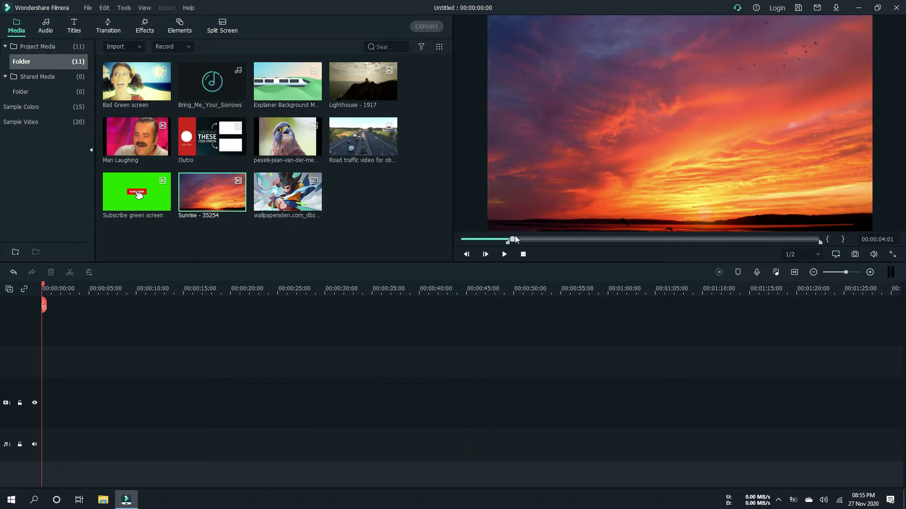
pyautogui.moveTo(514, 239); pyautogui.dragTo(661, 236)
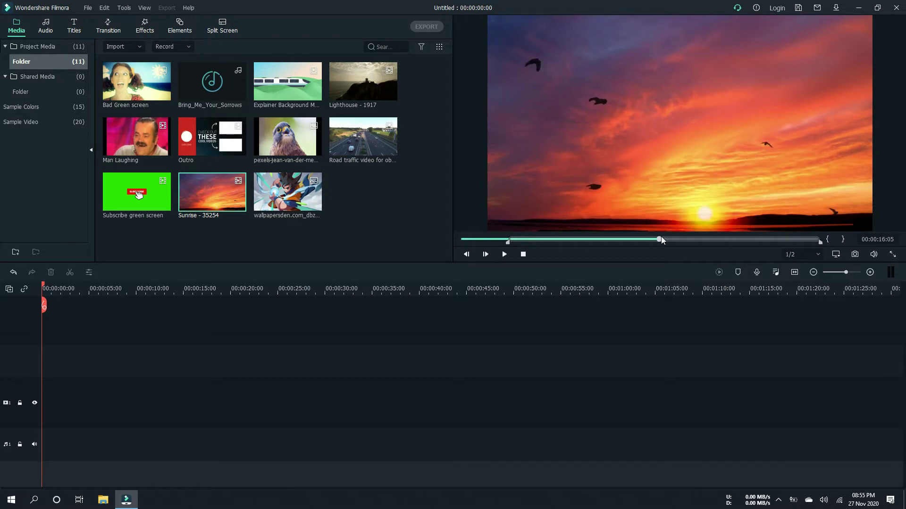
pyautogui.click(844, 240)
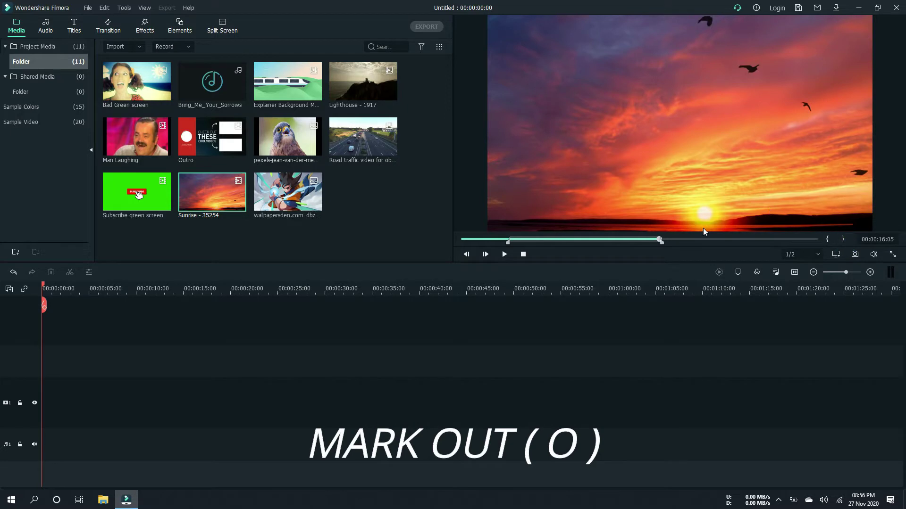
# Step: Place the marked Sunrise - 35254 section at the start of the second video track, keeping the project settings at 1920 x 1080 25fps with repeat prompting enabled
pyautogui.moveTo(592, 111); pyautogui.dragTo(43, 368)
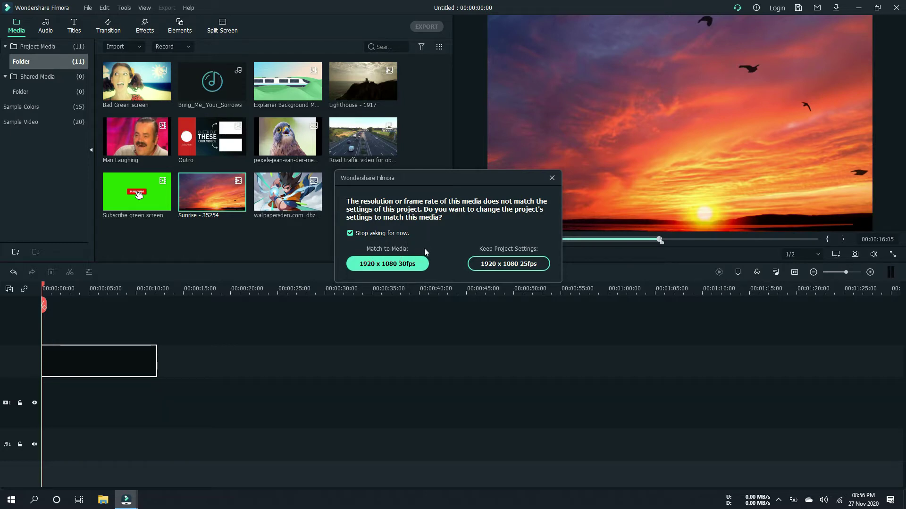
pyautogui.click(351, 233)
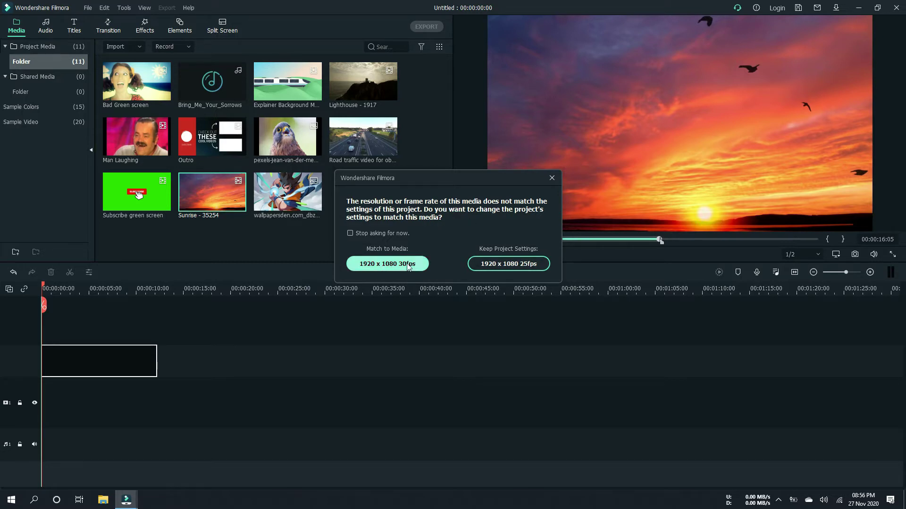
pyautogui.click(507, 266)
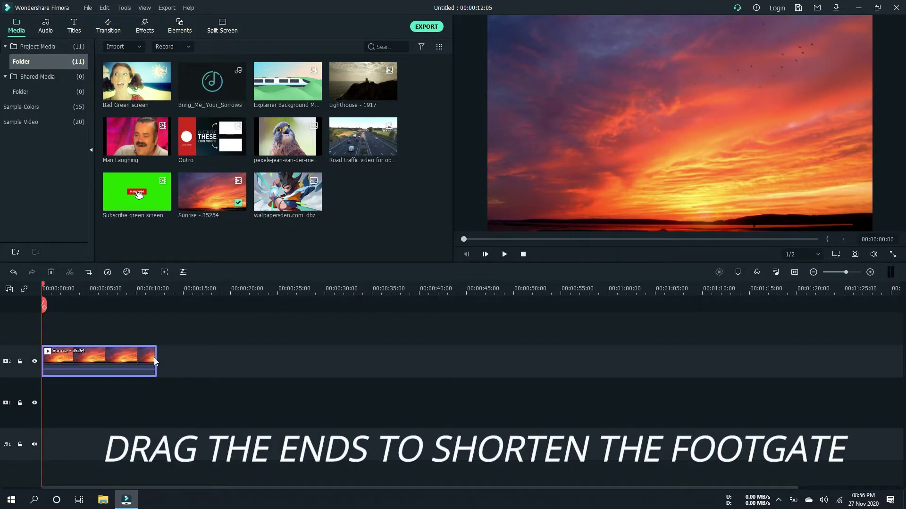
# Step: Extend the end of the timeline's Sunrise clip to 00:00:21:09 and scrub the playhead across and around its end
pyautogui.moveTo(155, 361); pyautogui.dragTo(242, 357)
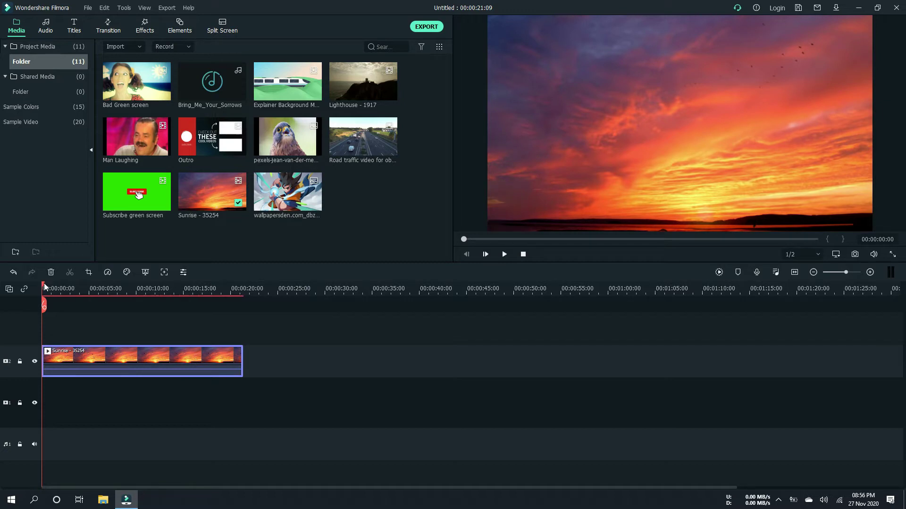
pyautogui.click(116, 290)
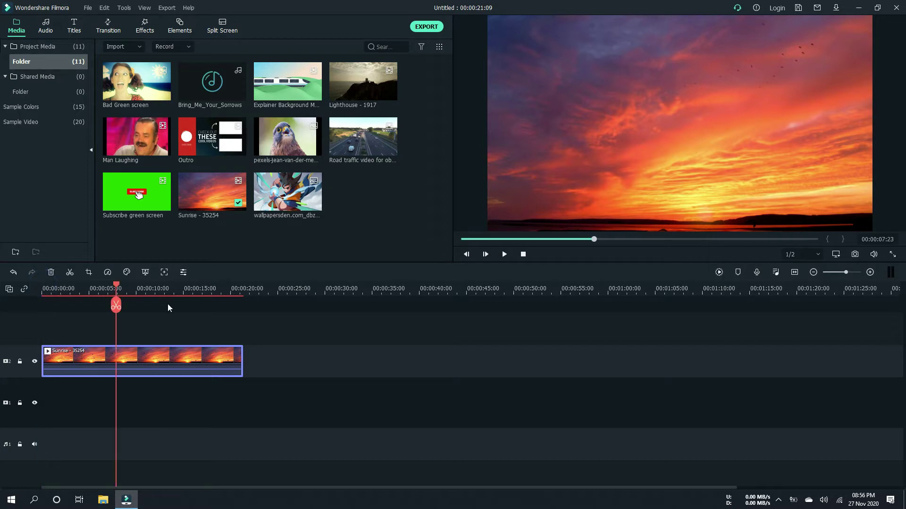
pyautogui.click(207, 313)
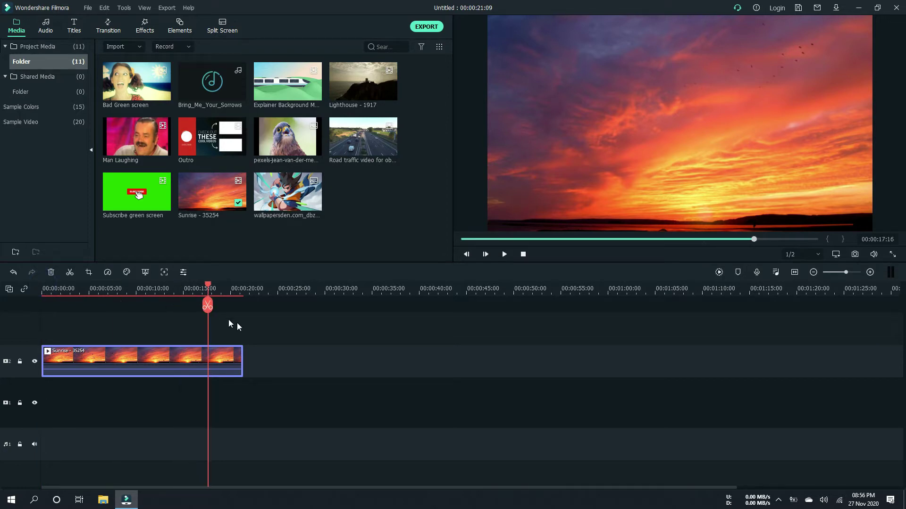
pyautogui.click(236, 322)
pyautogui.click(244, 328)
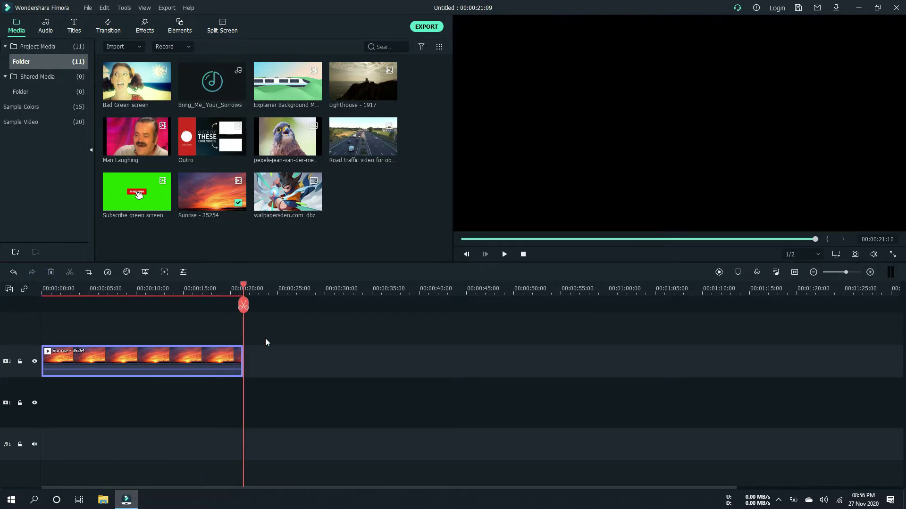
pyautogui.moveTo(243, 286); pyautogui.dragTo(268, 289)
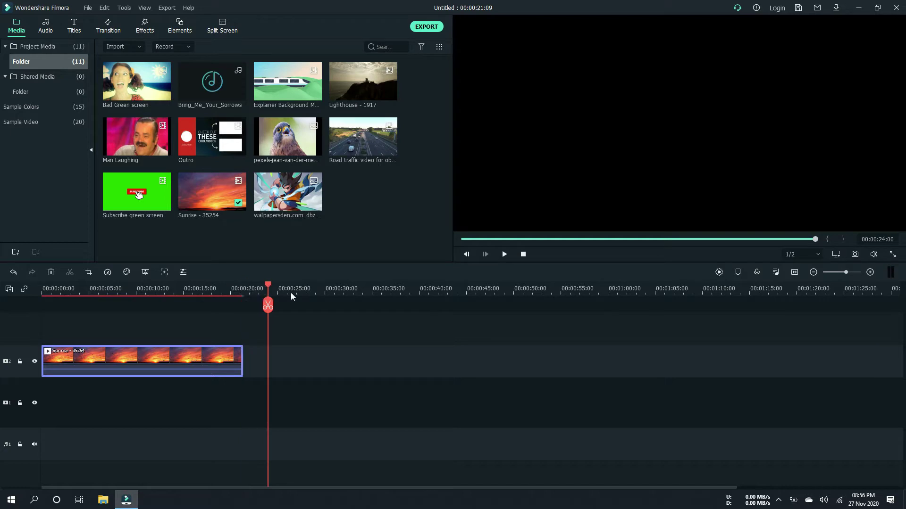
pyautogui.click(290, 294)
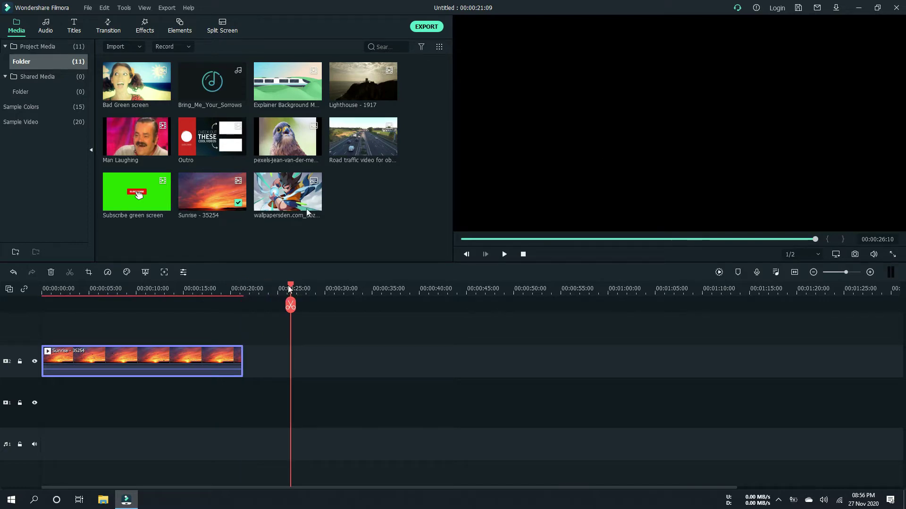
pyautogui.moveTo(290, 286); pyautogui.dragTo(233, 289)
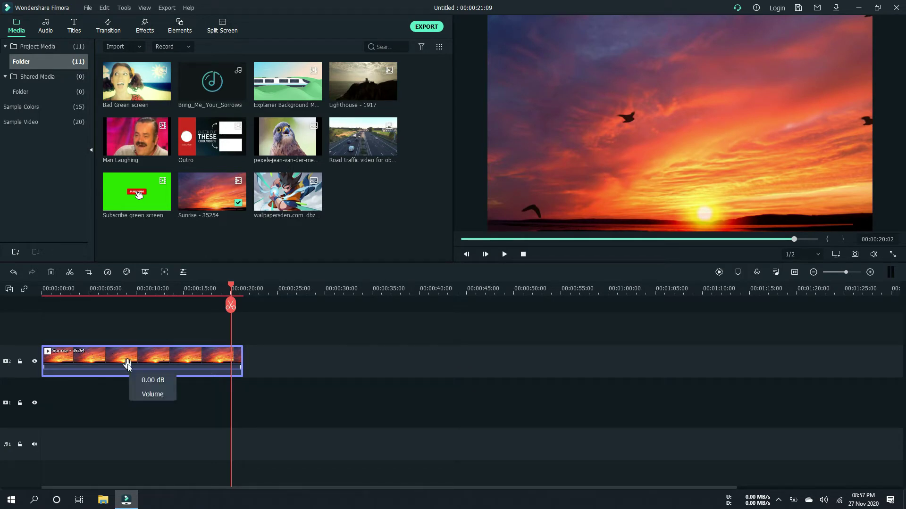
pyautogui.click(232, 289)
pyautogui.moveTo(239, 289); pyautogui.dragTo(243, 292)
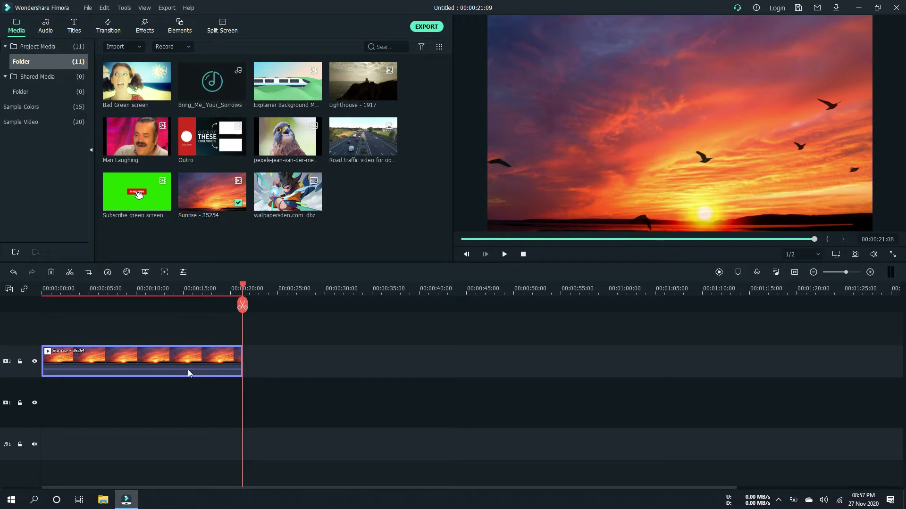
# Step: Delete the extended Sunrise clip, place the marked Sunrise section at the timeline start again, and move the playhead to its end
pyautogui.rightClick(190, 353)
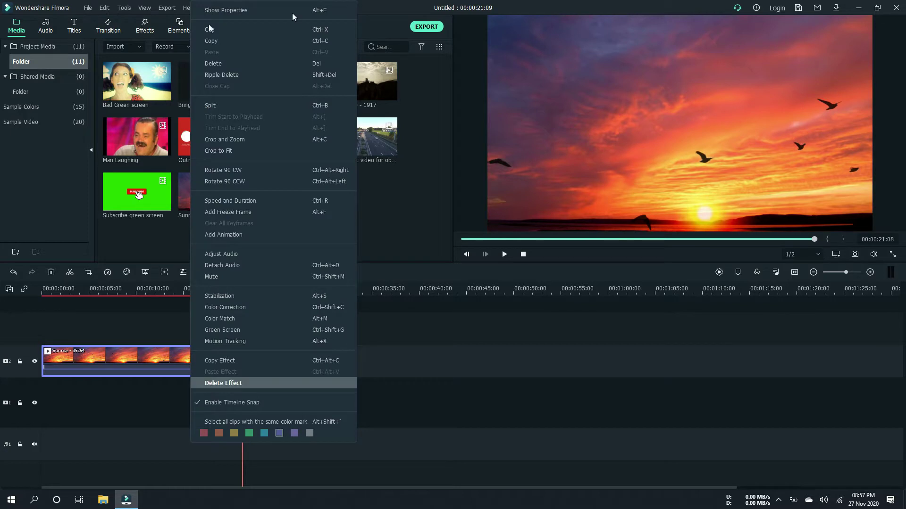
pyautogui.click(245, 64)
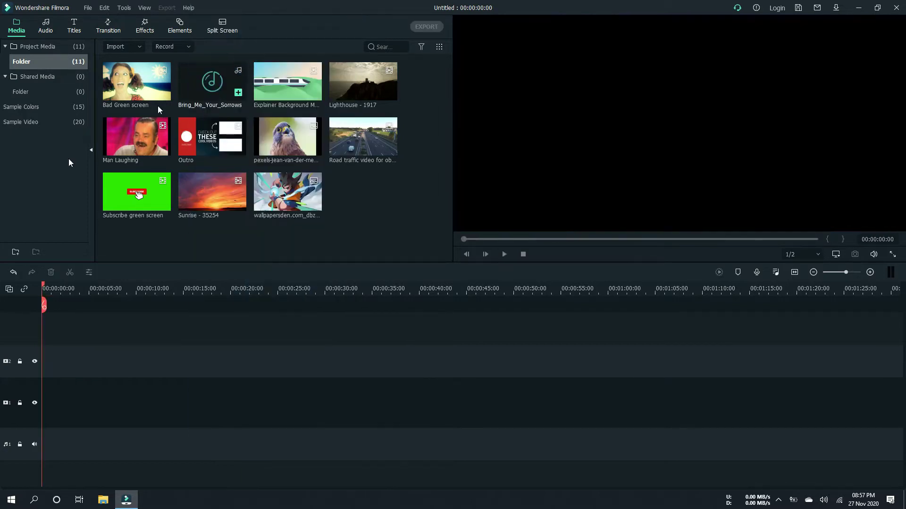
pyautogui.moveTo(210, 184); pyautogui.dragTo(49, 369)
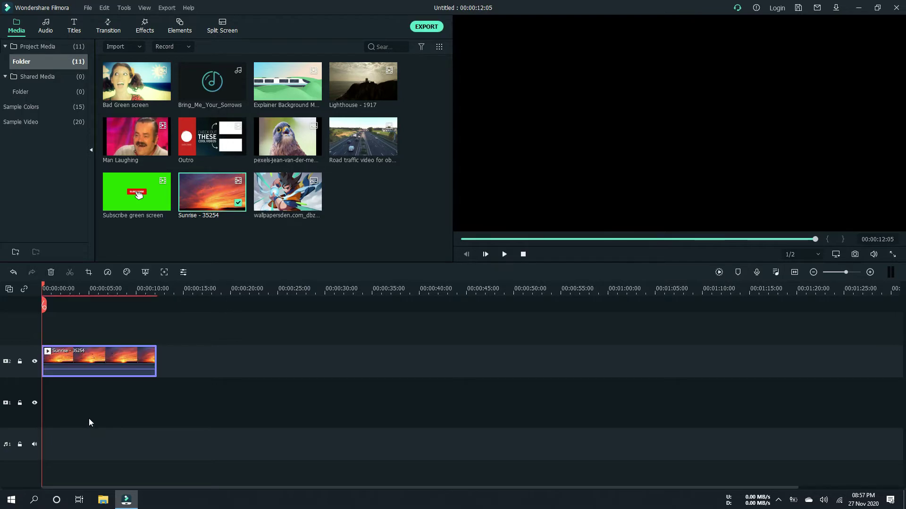
pyautogui.click(157, 288)
pyautogui.moveTo(157, 289); pyautogui.dragTo(155, 289)
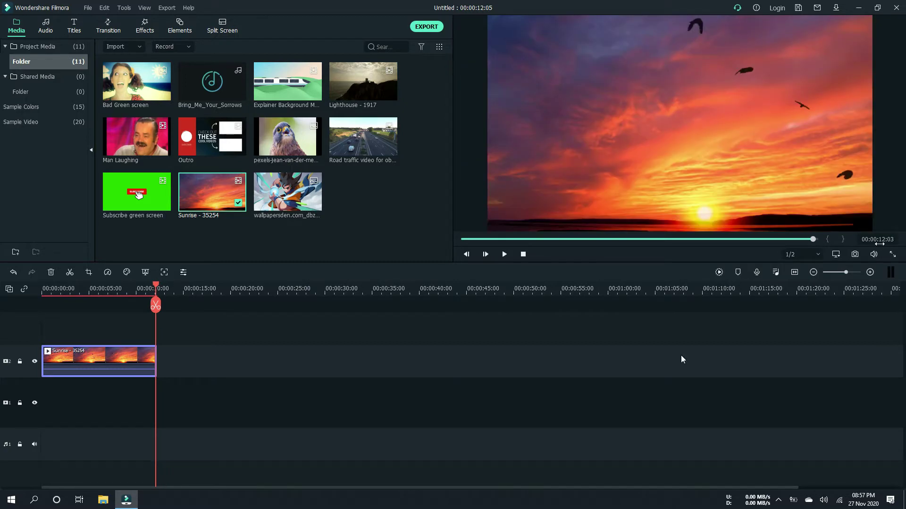
# Step: Delete the shortened Sunrise - 35254 clip from the timeline
pyautogui.moveTo(219, 202)
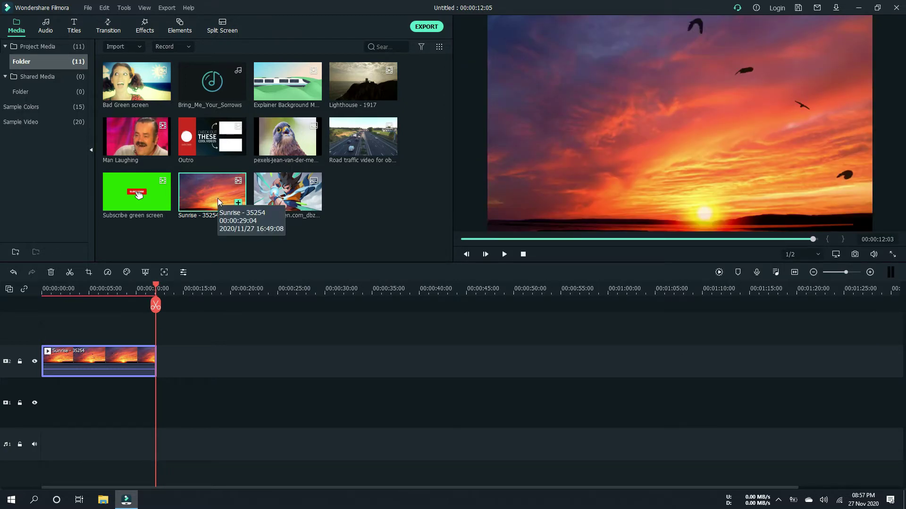
pyautogui.rightClick(136, 363)
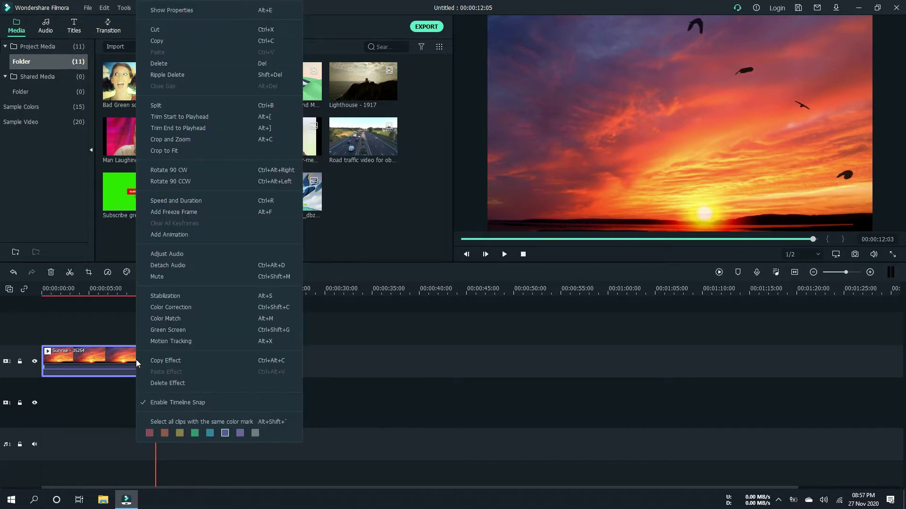
pyautogui.click(176, 63)
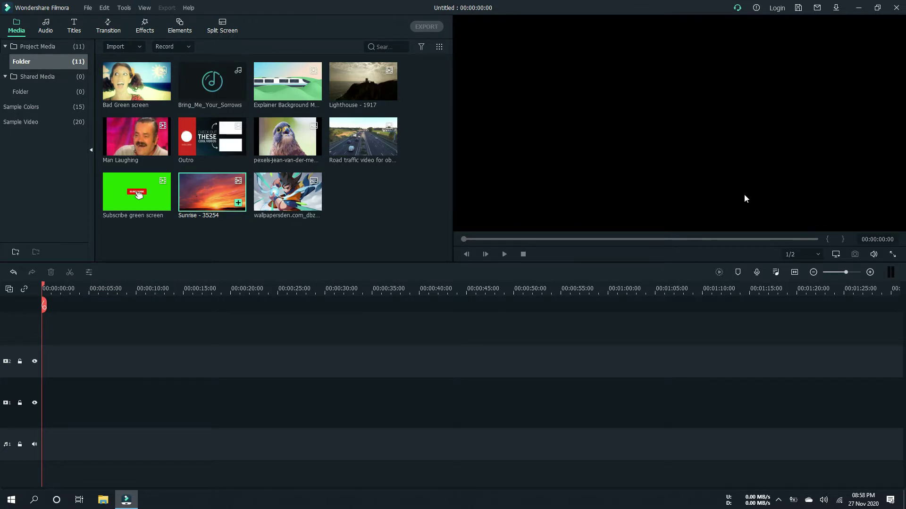
# Step: Play the Sunrise - 35254 source clip in the preview and clear its in and out points
pyautogui.press('space')
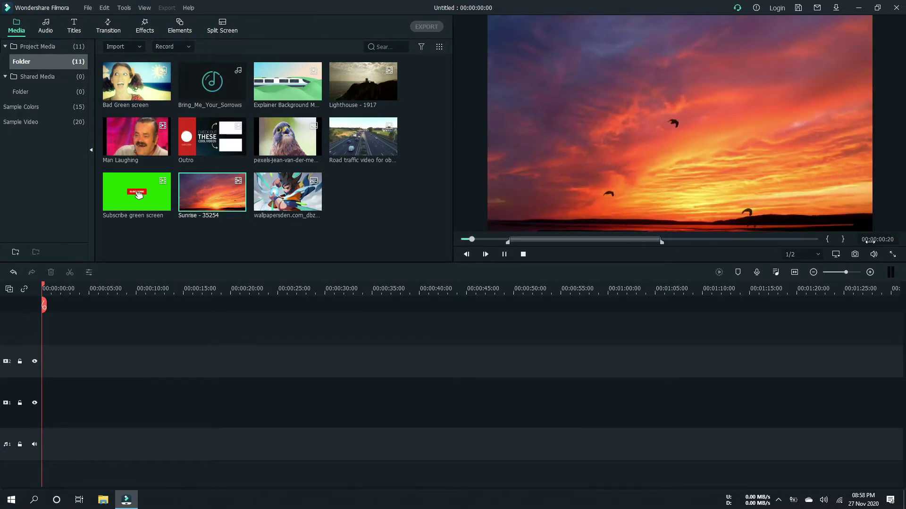
pyautogui.rightClick(846, 243)
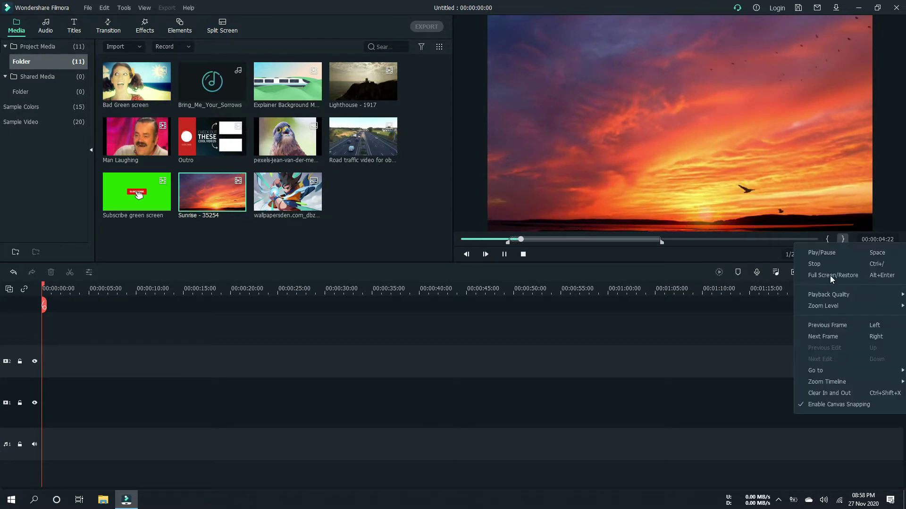
pyautogui.click(862, 392)
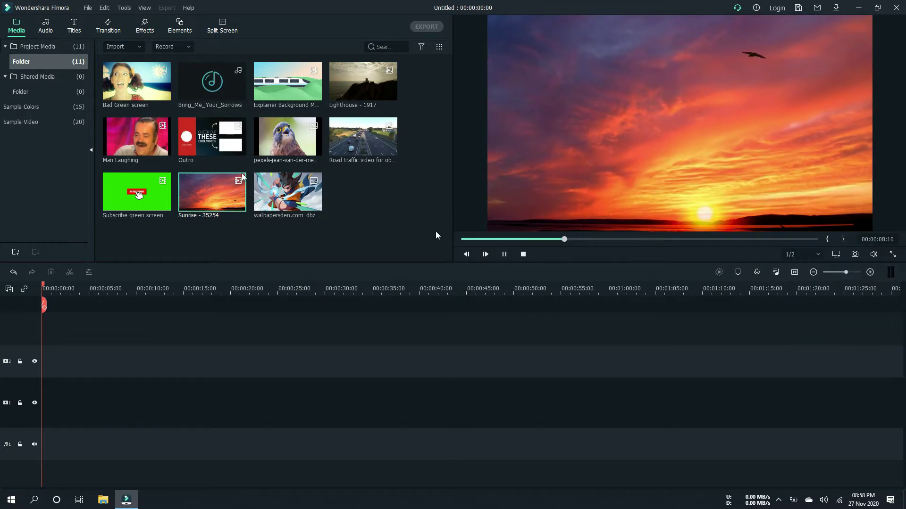
# Step: Place the full Sunrise - 35254 clip at the start of the second video track and move the playhead to its end at 00:00:29:02
pyautogui.moveTo(193, 189); pyautogui.dragTo(263, 312)
pyautogui.moveTo(318, 276); pyautogui.dragTo(312, 286)
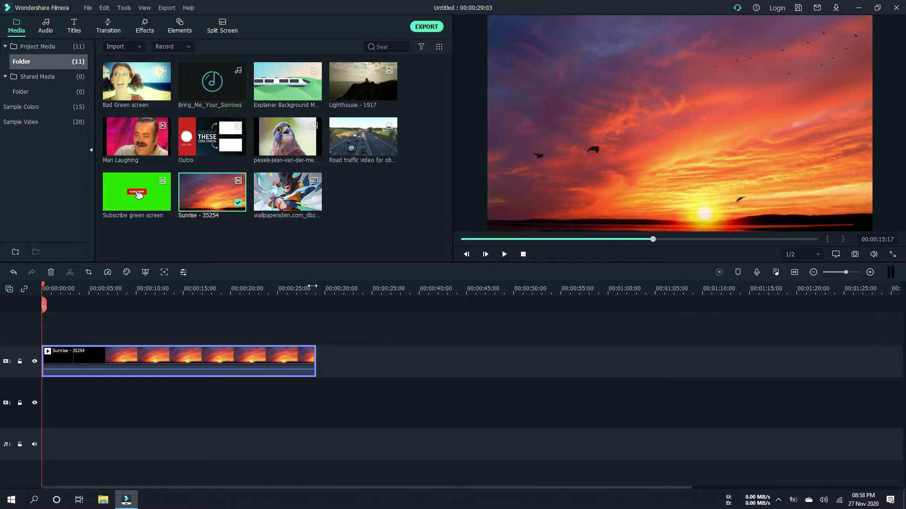
pyautogui.click(313, 287)
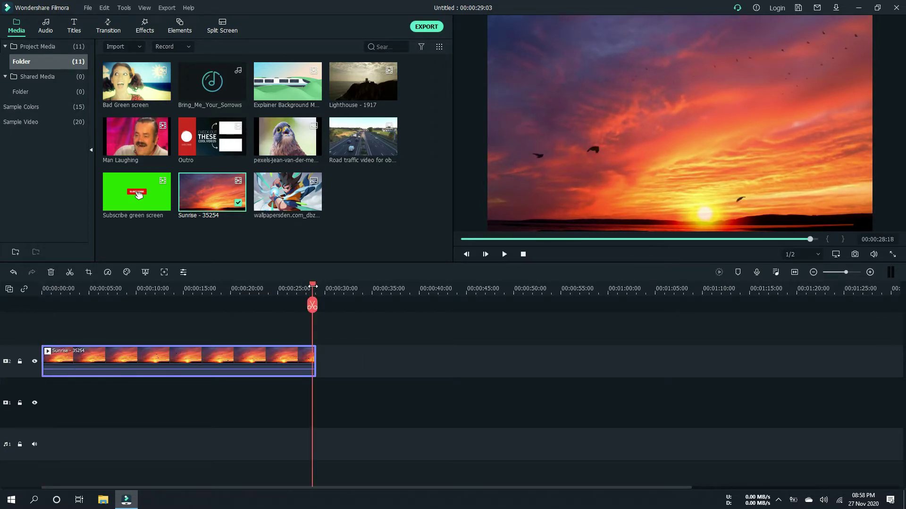
pyautogui.click(314, 287)
pyautogui.click(316, 287)
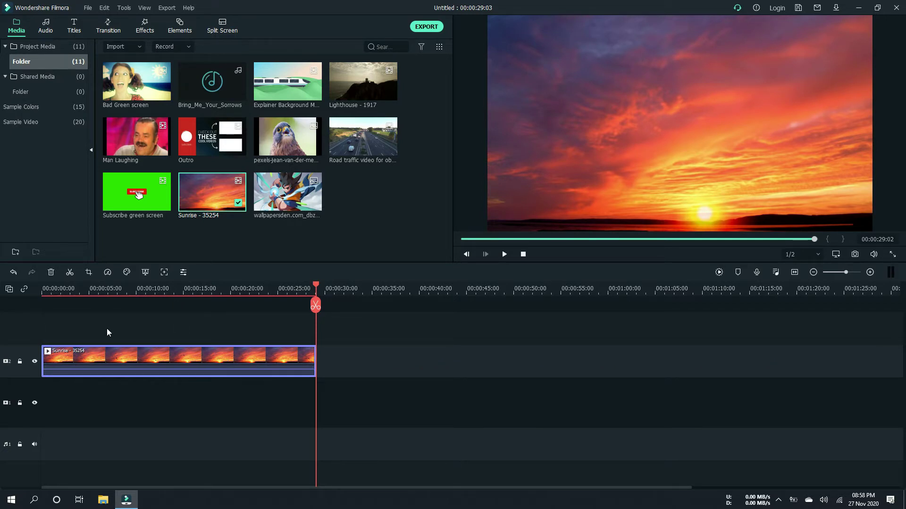
# Step: Render the timeline preview and play the rendered Sunrise clip from the beginning, pausing at 00:00:11:08
pyautogui.click(719, 273)
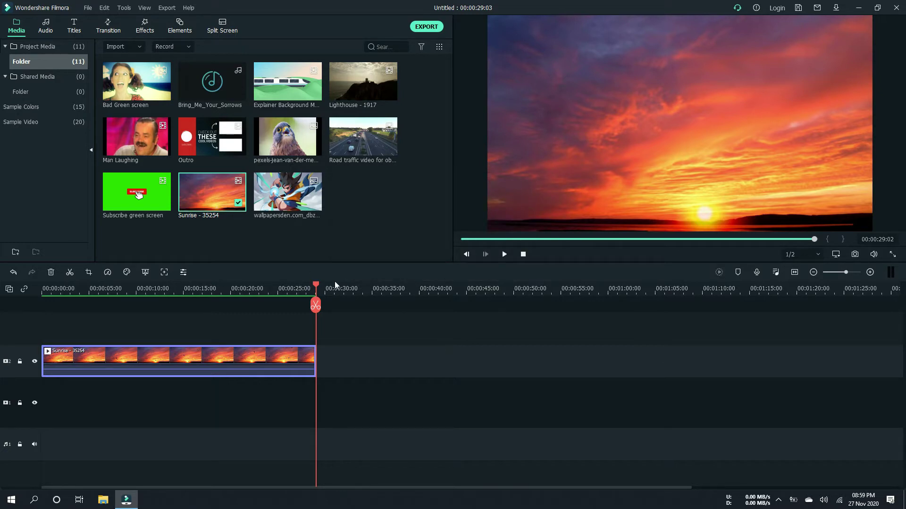
pyautogui.click(526, 255)
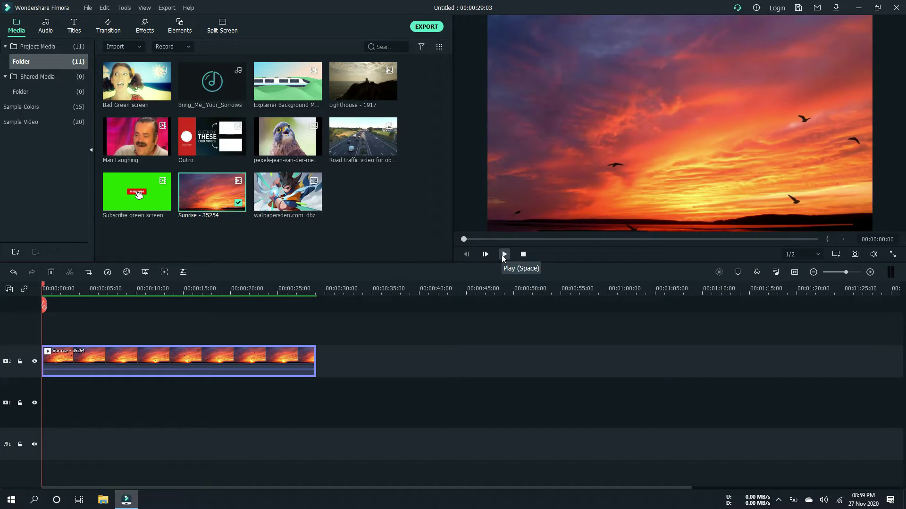
pyautogui.click(503, 254)
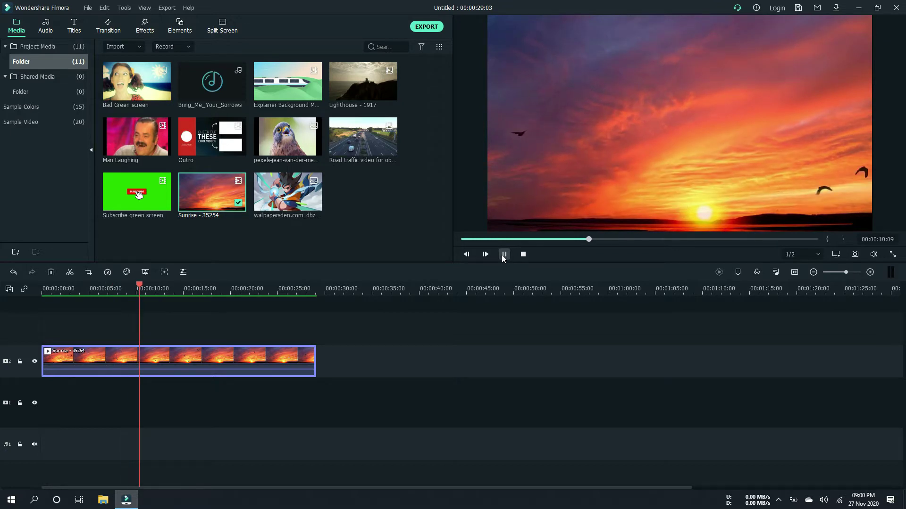
pyautogui.click(504, 255)
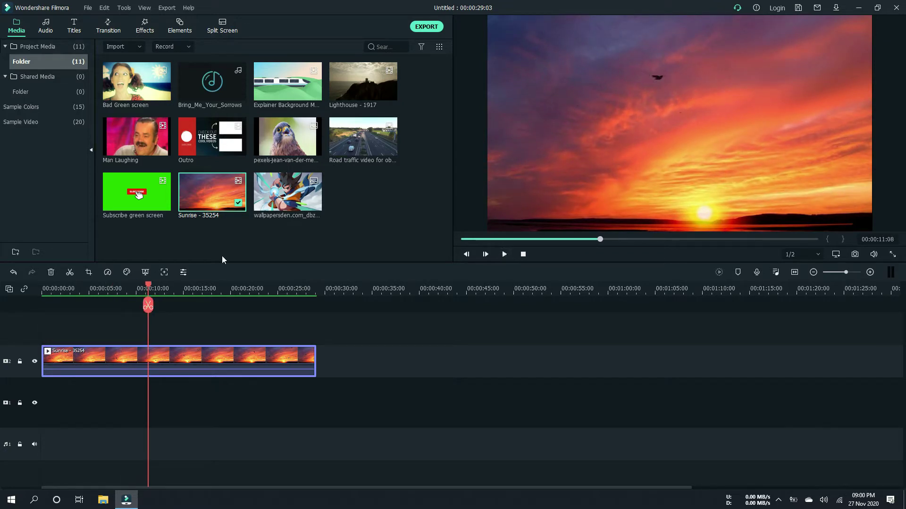
# Step: Add the Lighthouse - 1917 clip to the Sunrise clip's track, leaving a gap between them, and render the timeline preview
pyautogui.click(365, 211)
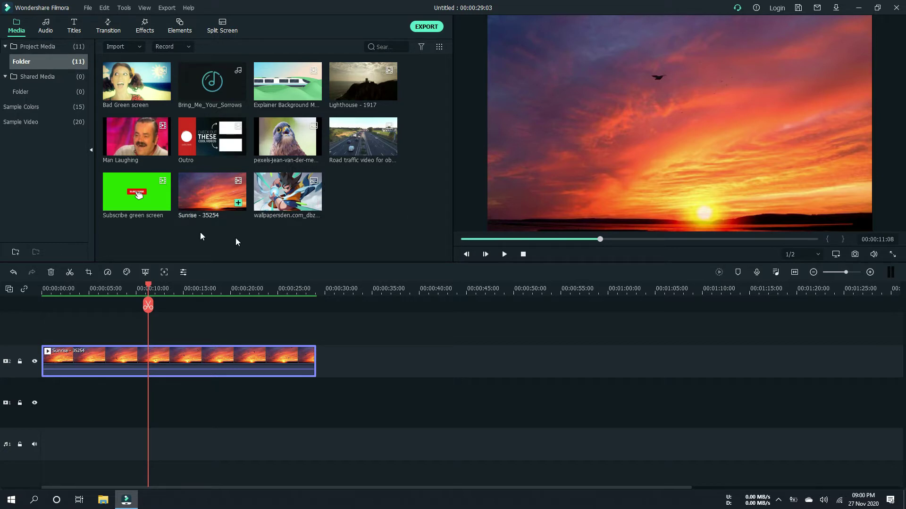
pyautogui.click(346, 88)
pyautogui.moveTo(347, 87); pyautogui.dragTo(404, 377)
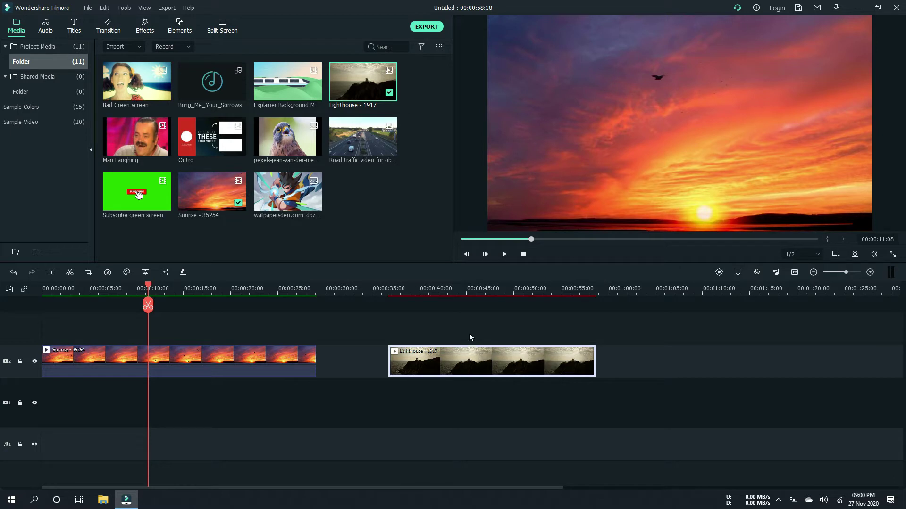
pyautogui.click(719, 272)
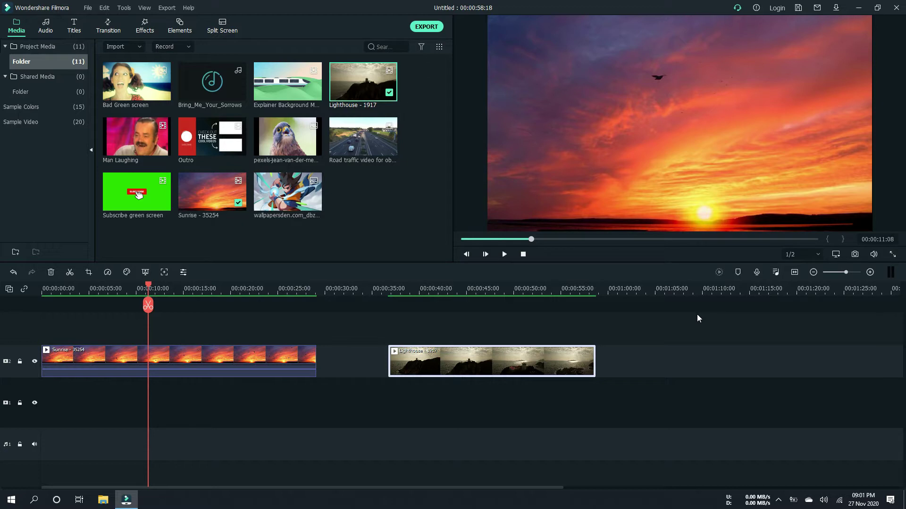
# Step: Scrub the playhead from the Sunrise clip into the Lighthouse clip and back to the empty gap between them
pyautogui.click(194, 290)
pyautogui.moveTo(256, 292); pyautogui.dragTo(412, 311)
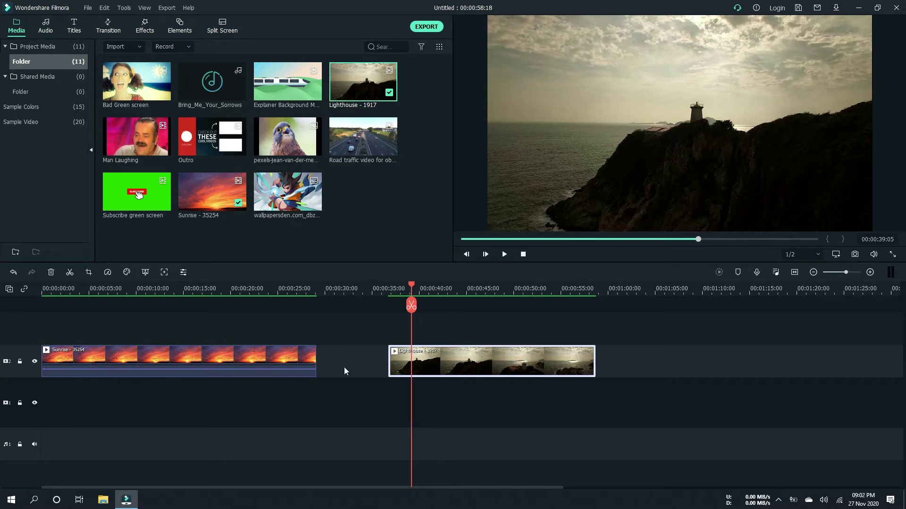
pyautogui.click(411, 284)
pyautogui.click(366, 284)
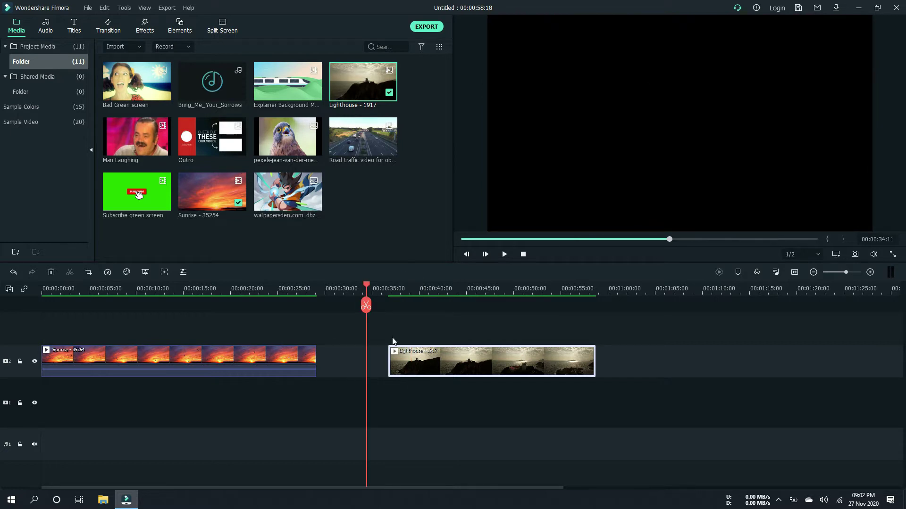
# Step: Ripple delete the empty gap between the Sunrise and Lighthouse clips on the second video track
pyautogui.click(349, 362)
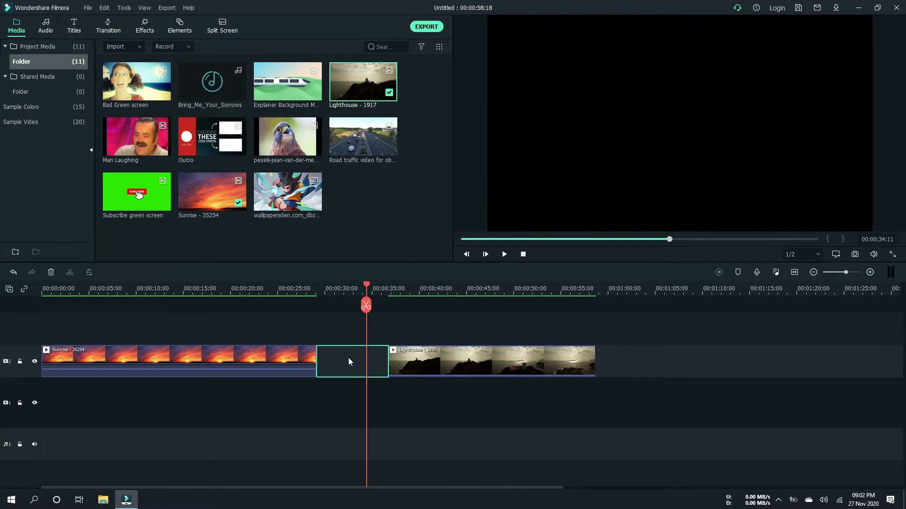
pyautogui.rightClick(349, 362)
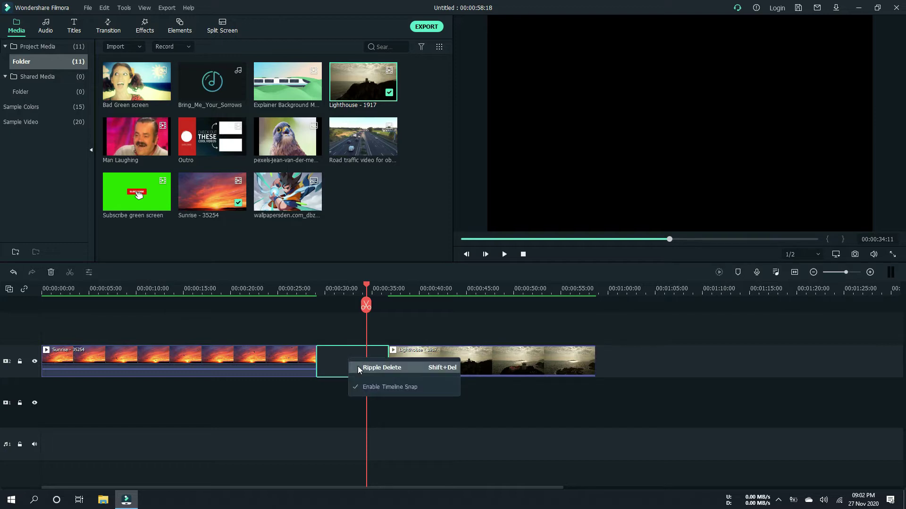
pyautogui.click(357, 367)
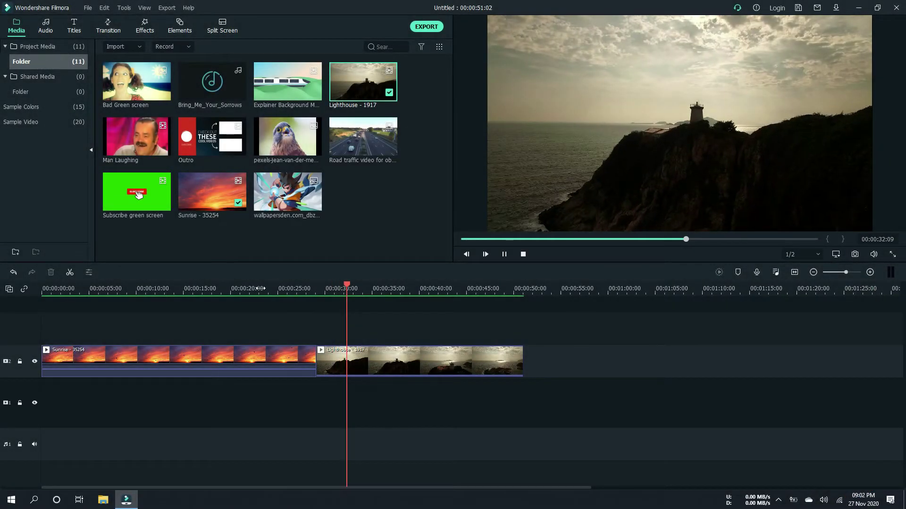
# Step: Play from late in the Sunrise clip across the join into the Lighthouse clip, and stop playback to return to the start
pyautogui.click(260, 288)
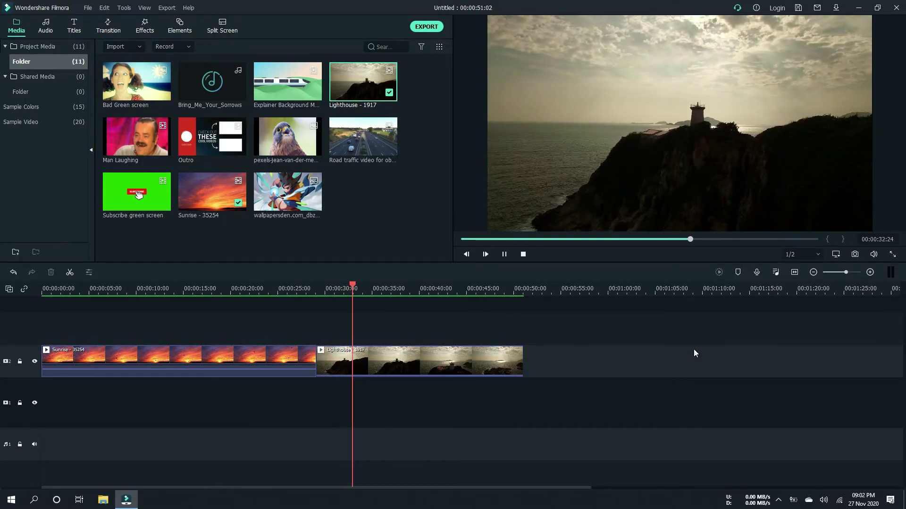
pyautogui.click(503, 254)
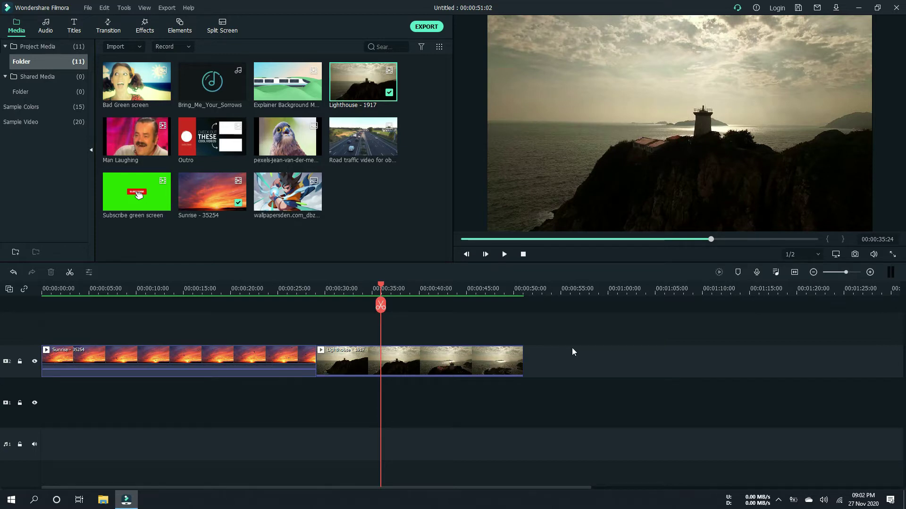
pyautogui.click(523, 254)
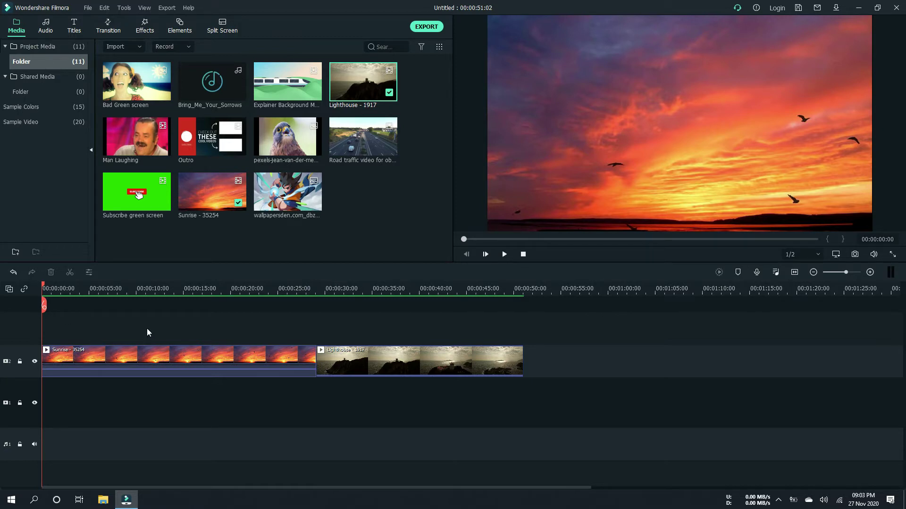
# Step: Change the project aspect ratio to 1:1 (Instagram) at 1080 x 1080, keeping the frame rate at 25 fps
pyautogui.click(839, 257)
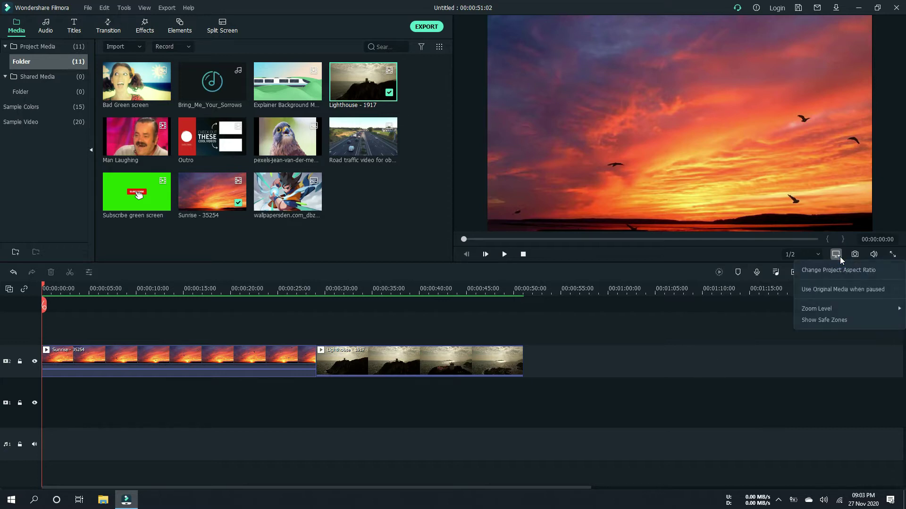
pyautogui.click(860, 272)
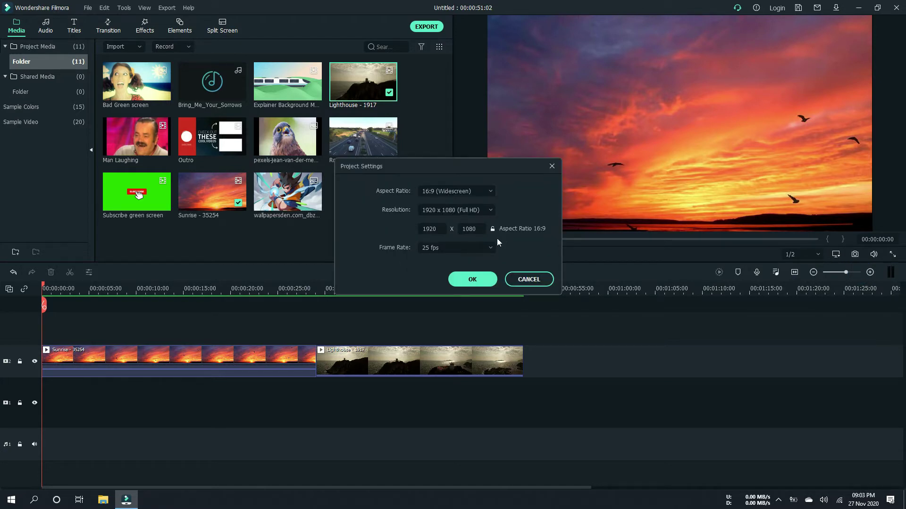
pyautogui.click(444, 191)
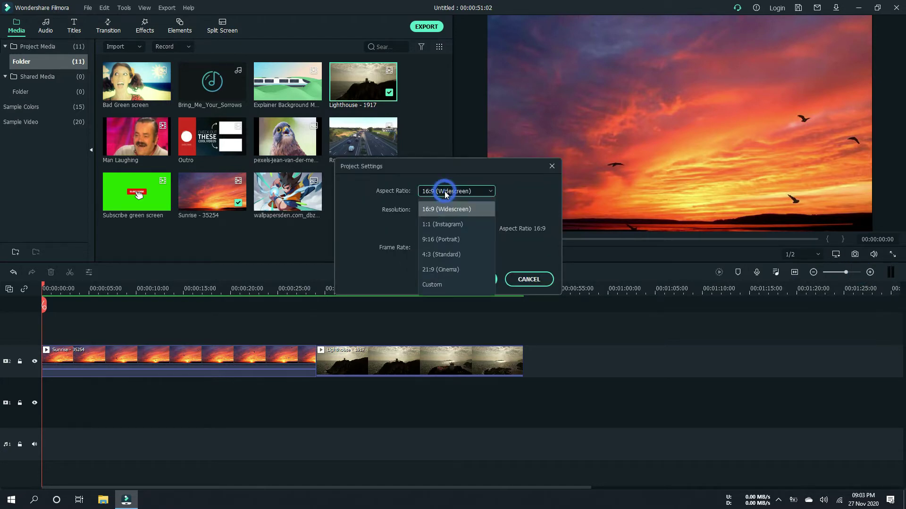
pyautogui.click(440, 225)
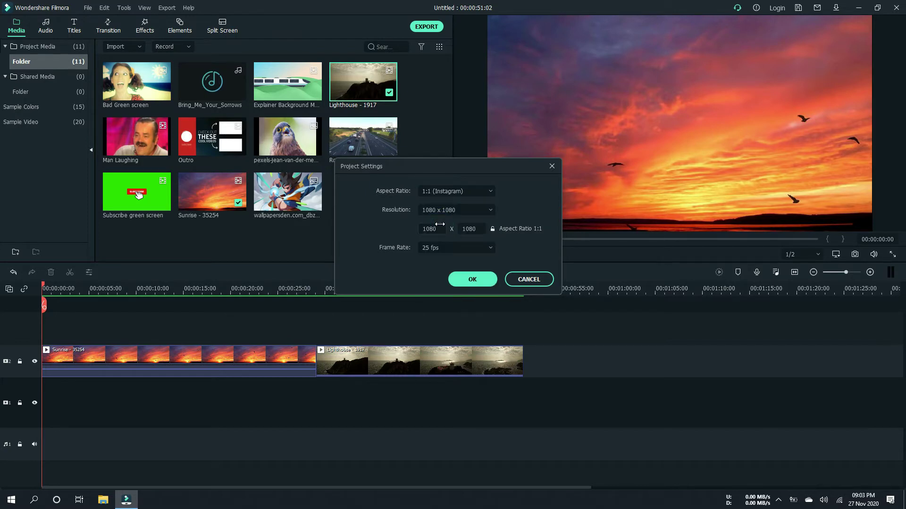
pyautogui.click(445, 247)
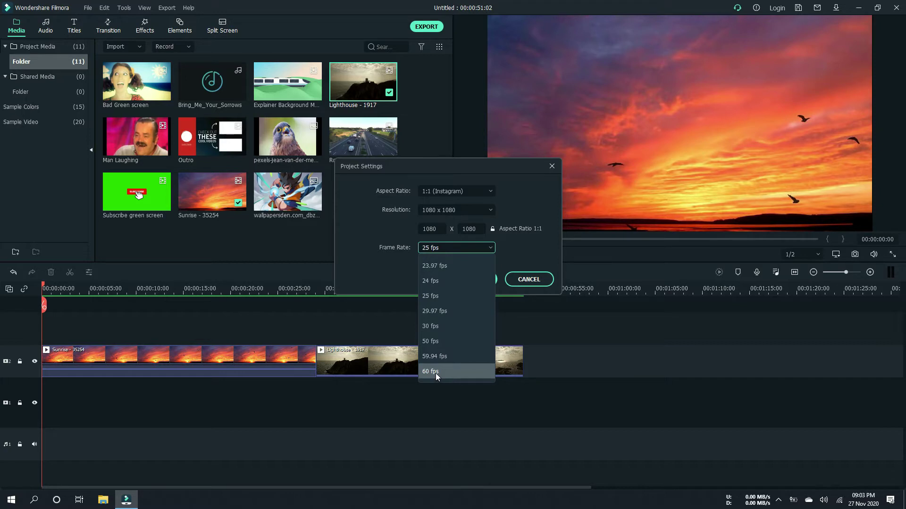
pyautogui.click(511, 248)
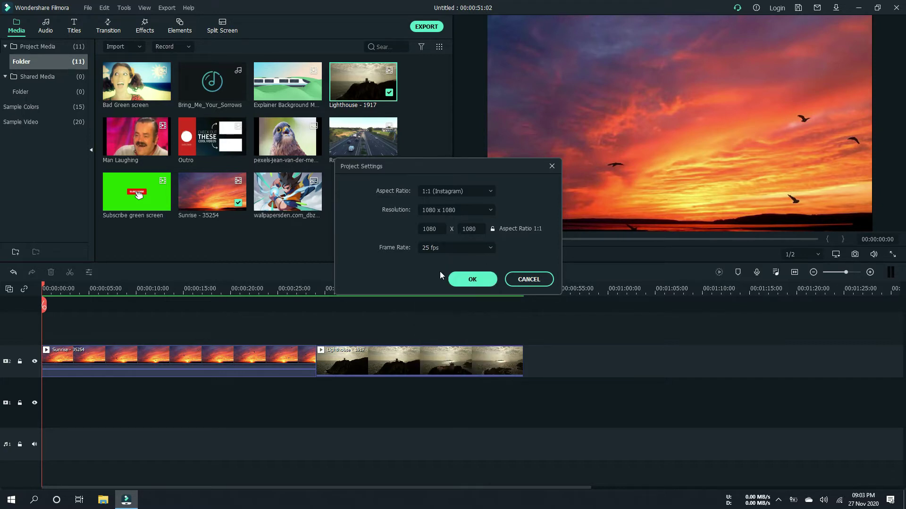
pyautogui.click(465, 279)
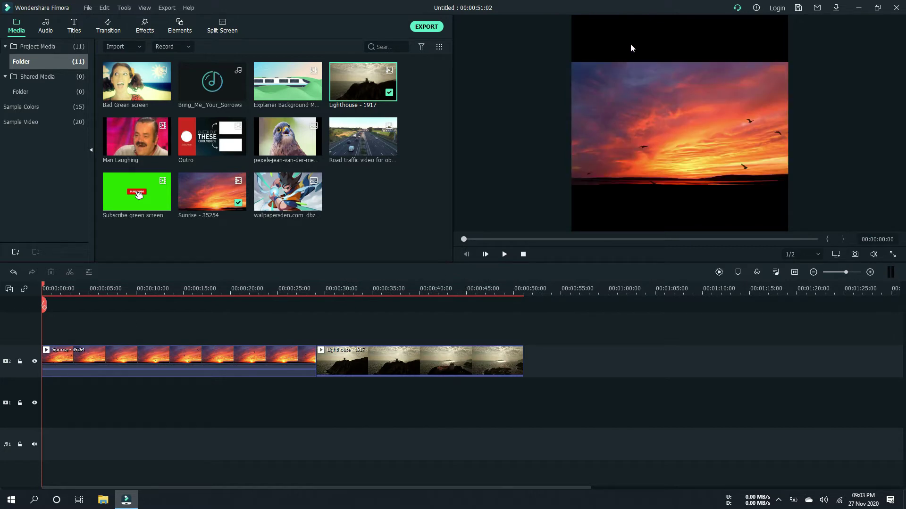
# Step: Move the playhead to 00:00:08:15 and apply Crop to Fit to the Sunrise clip
pyautogui.click(43, 285)
pyautogui.moveTo(51, 285); pyautogui.dragTo(123, 296)
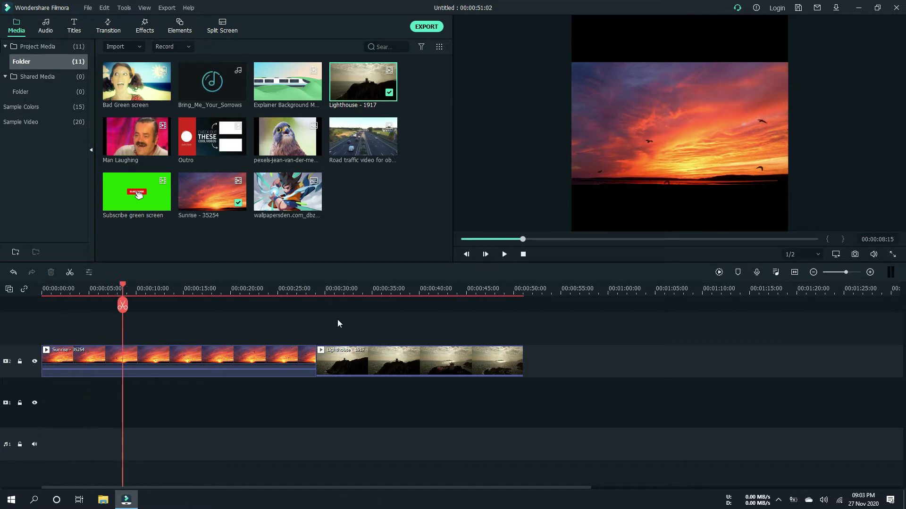
pyautogui.click(686, 37)
pyautogui.click(638, 209)
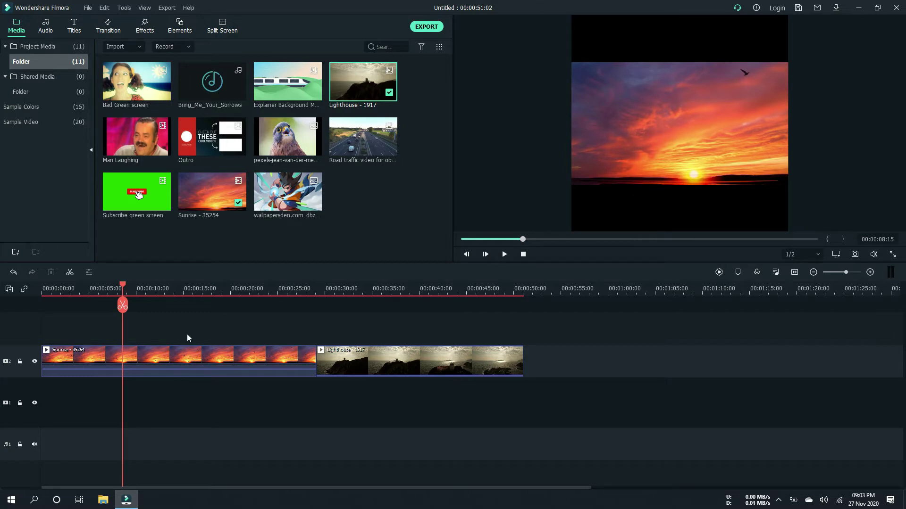
pyautogui.rightClick(151, 349)
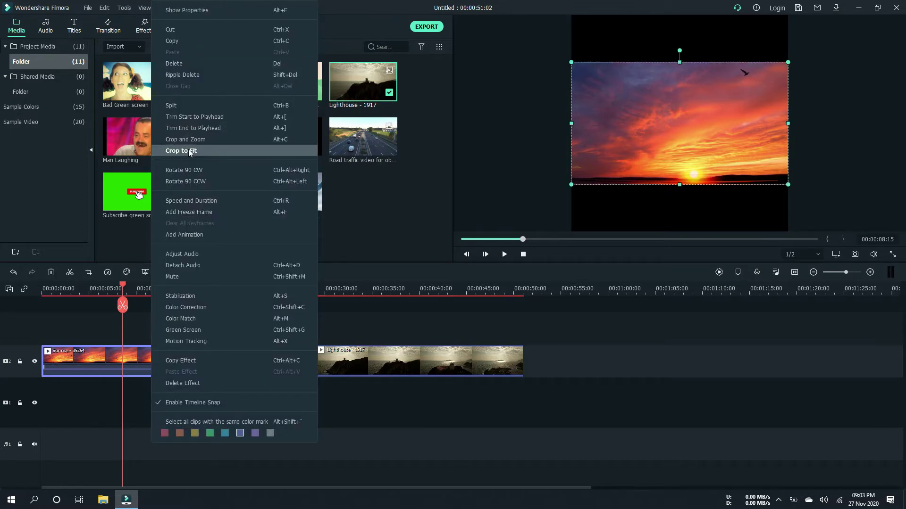
pyautogui.click(200, 150)
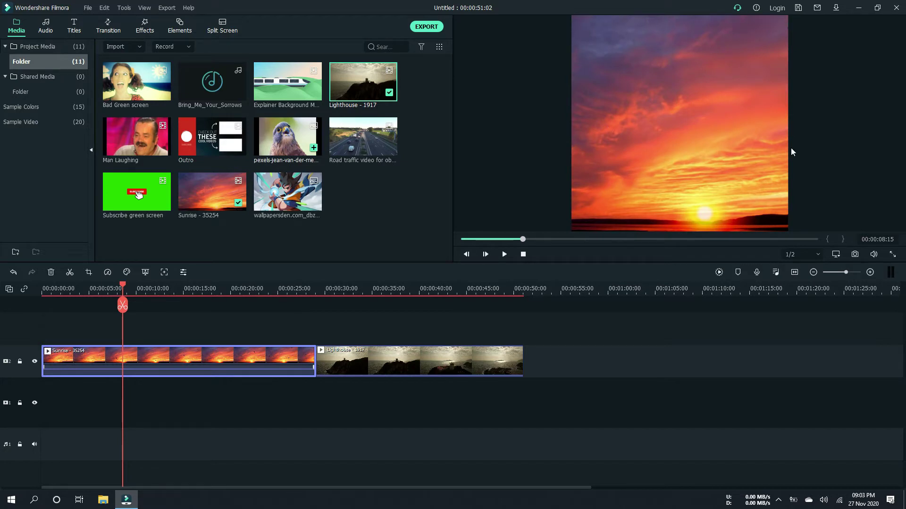
# Step: Move the playhead to 00:00:31:15, examine the Lighthouse clip's crop ratio options and Pan & Zoom settings, and cancel without changes
pyautogui.click(157, 290)
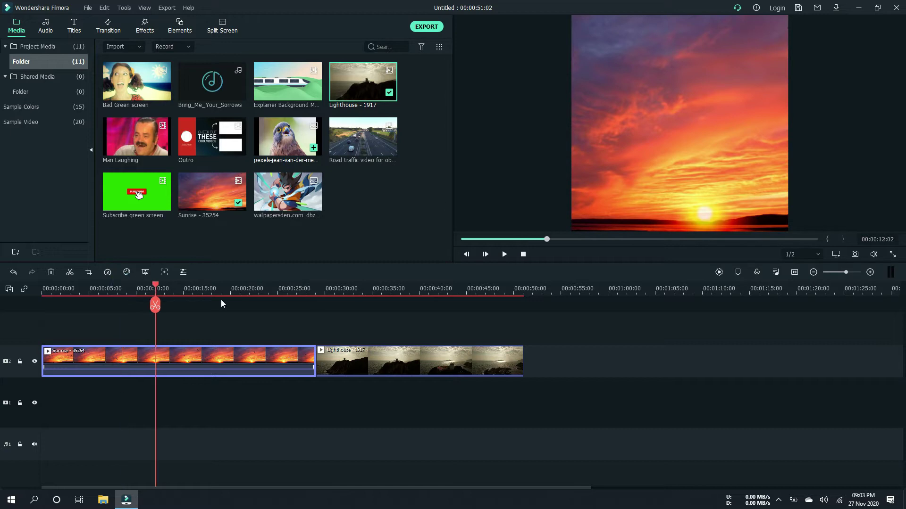
pyautogui.click(289, 290)
pyautogui.click(340, 312)
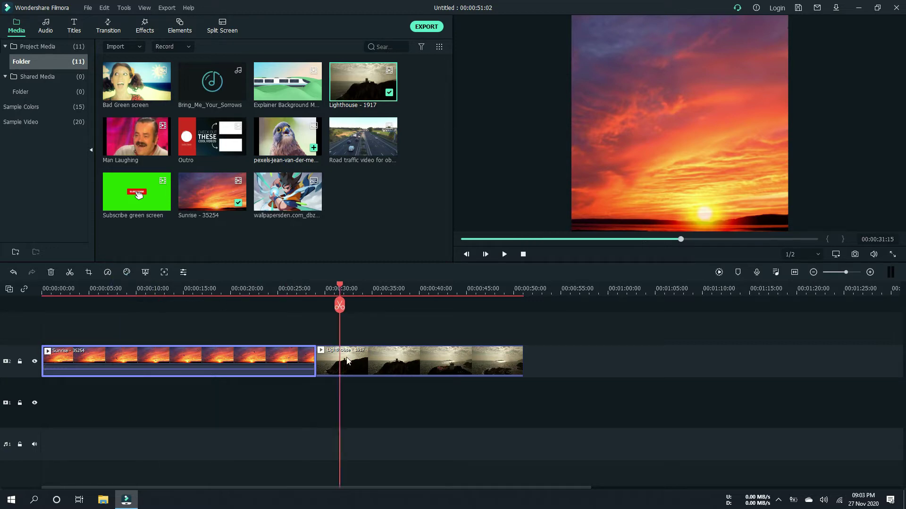
pyautogui.click(349, 361)
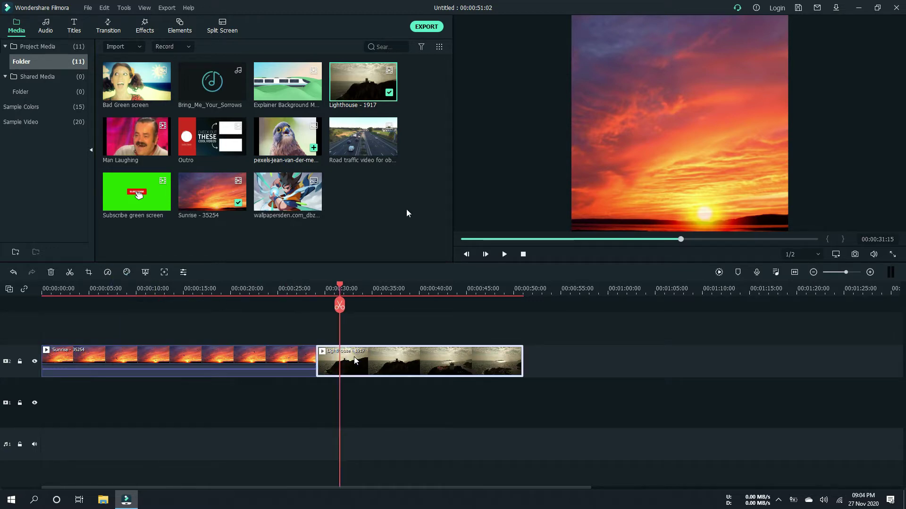
pyautogui.rightClick(356, 361)
pyautogui.click(390, 137)
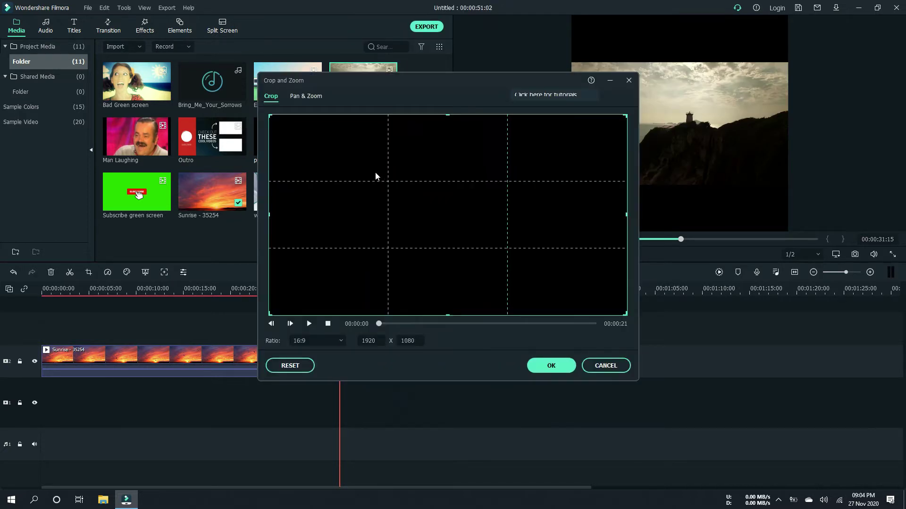
pyautogui.click(323, 341)
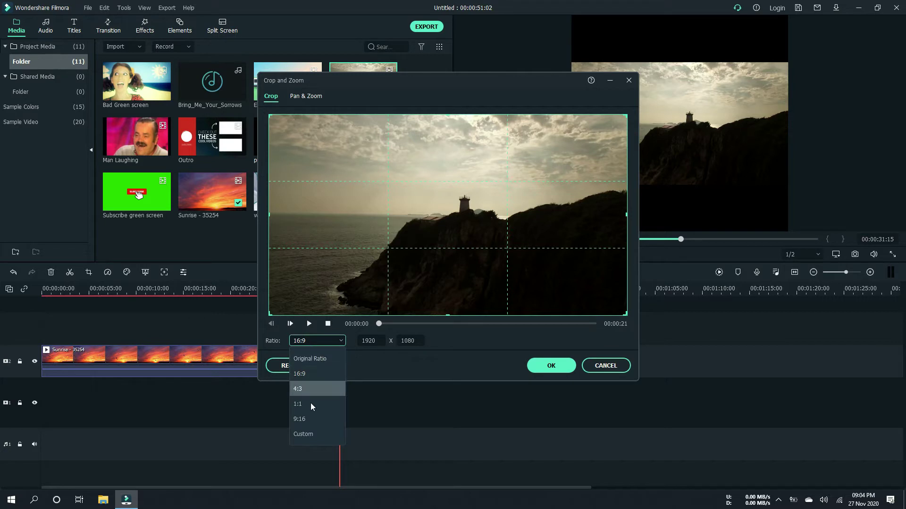
pyautogui.click(380, 366)
pyautogui.click(320, 97)
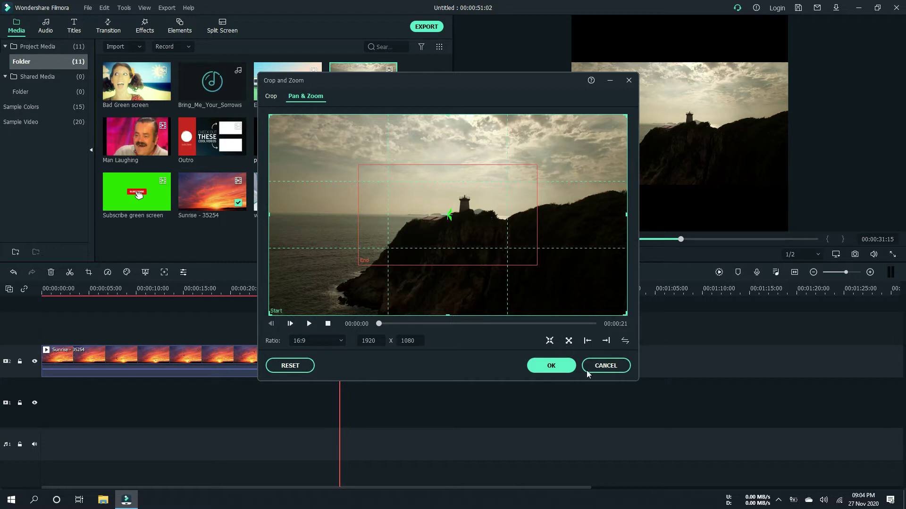
pyautogui.click(605, 366)
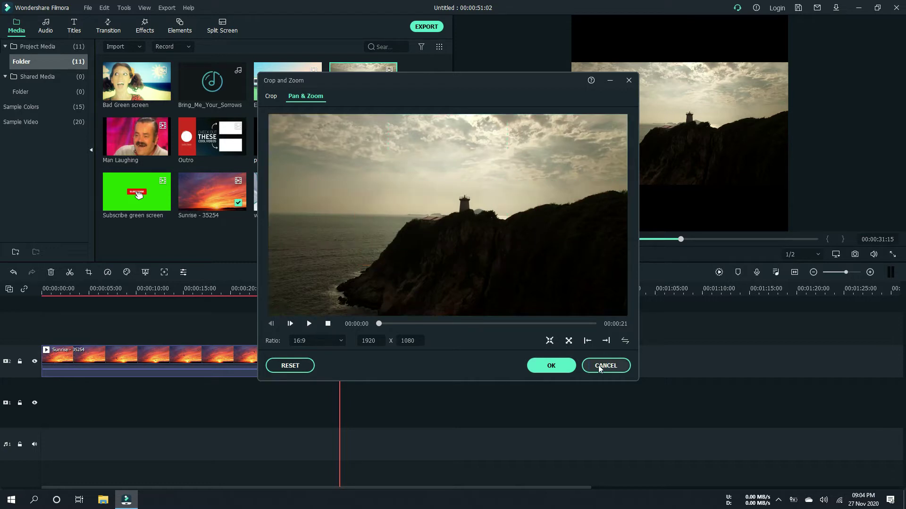
# Step: Undo the Sunrise clip's Crop to Fit and set the project back to 16:9 (Widescreen) at 1920 x 1080, 25 fps
pyautogui.click(13, 274)
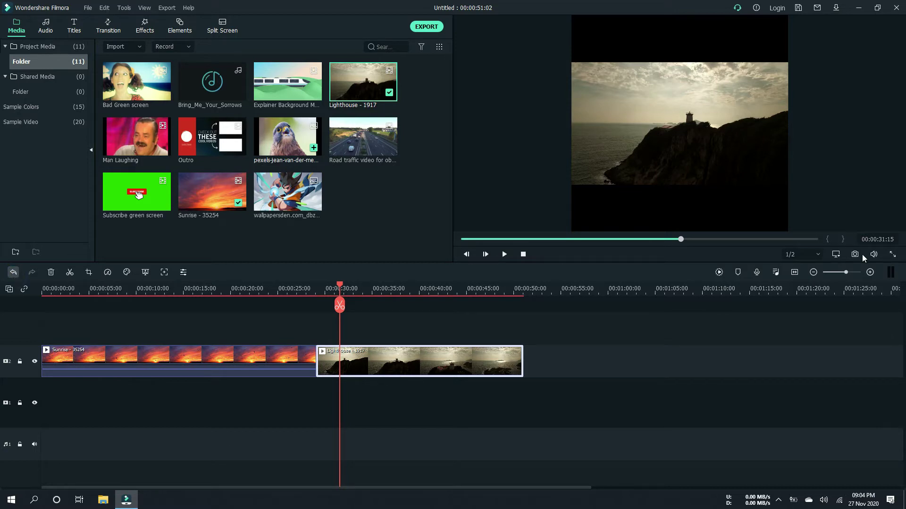
pyautogui.click(840, 257)
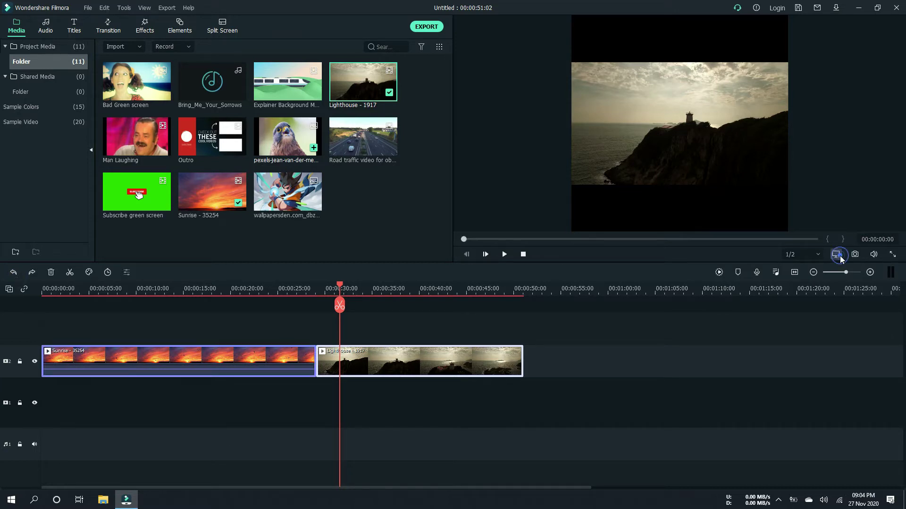
pyautogui.click(839, 255)
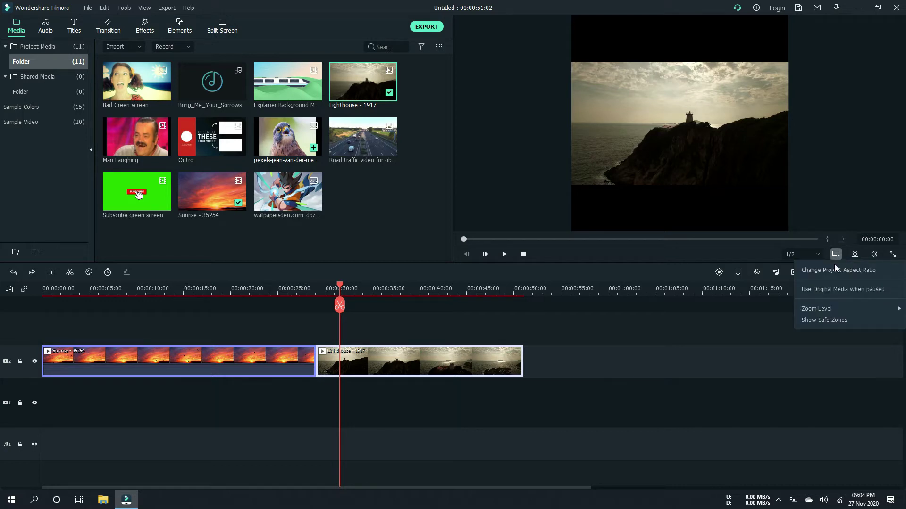
pyautogui.click(833, 269)
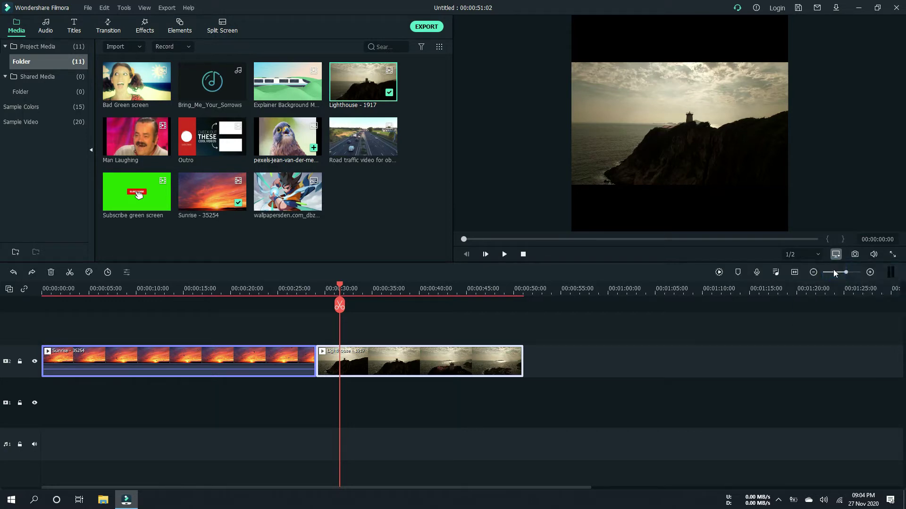
pyautogui.click(443, 191)
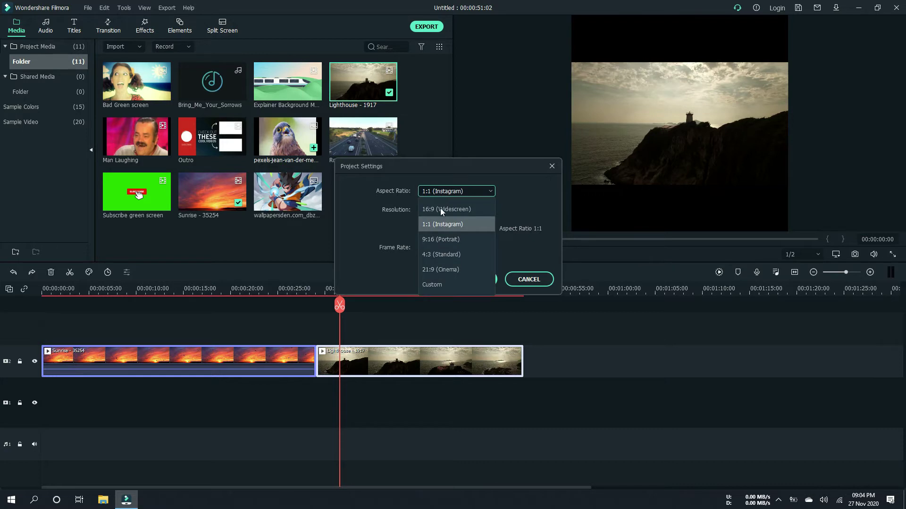
pyautogui.click(440, 208)
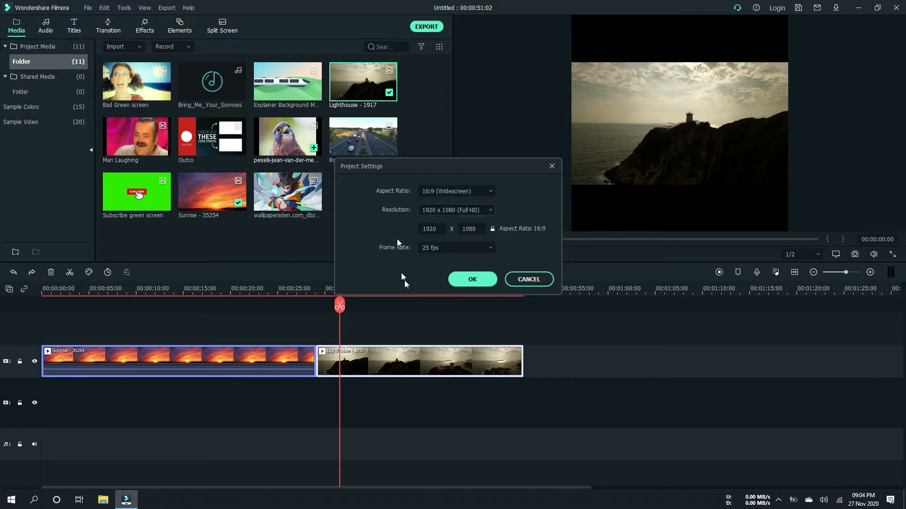
pyautogui.click(469, 283)
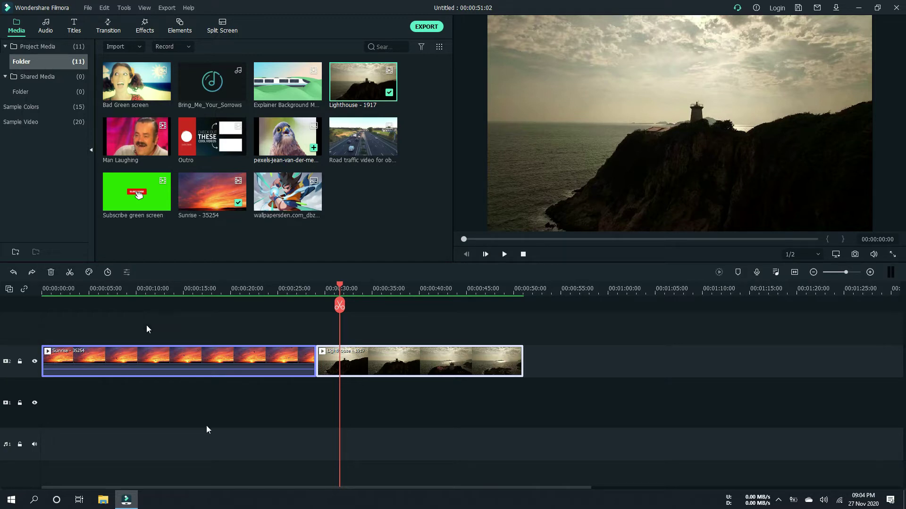
# Step: Place the Subscribe green screen clip on a third video track over the Sunrise–Lighthouse join and play the timeline from 00:00:23:02
pyautogui.click(87, 403)
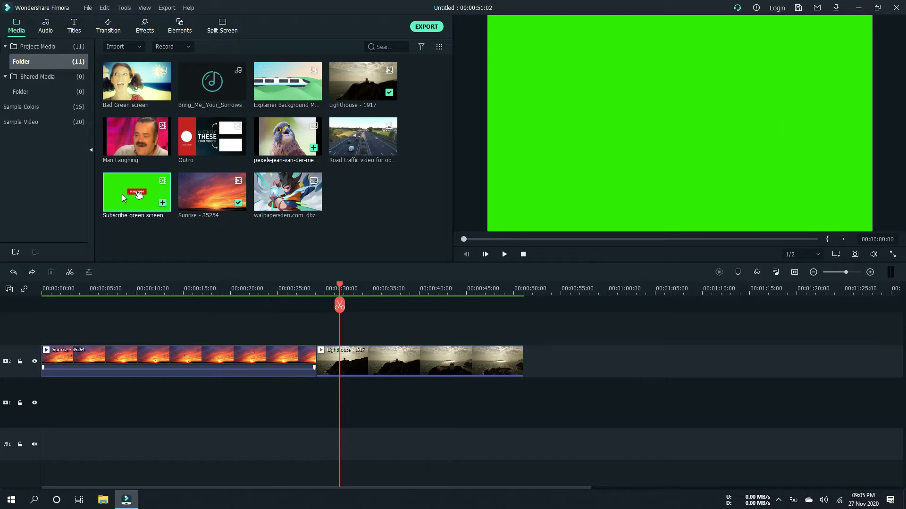
pyautogui.moveTo(123, 194); pyautogui.dragTo(288, 324)
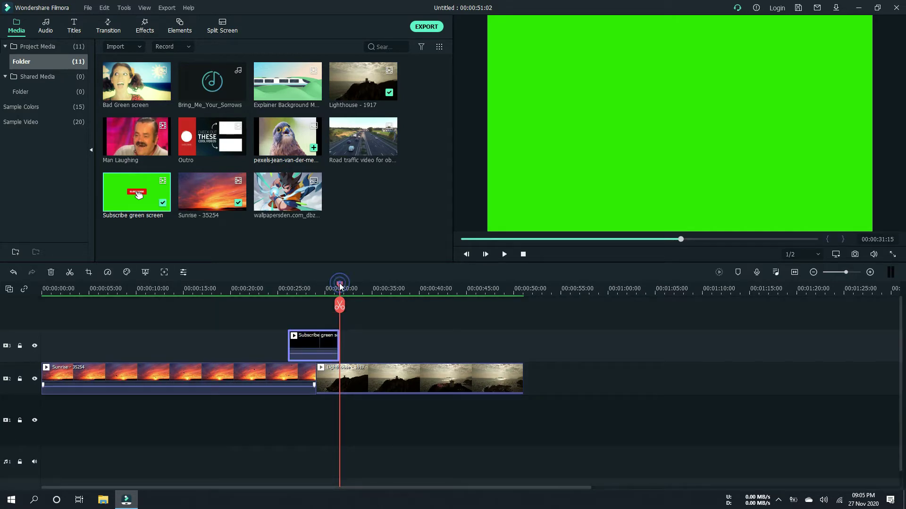
pyautogui.moveTo(339, 283); pyautogui.dragTo(233, 282)
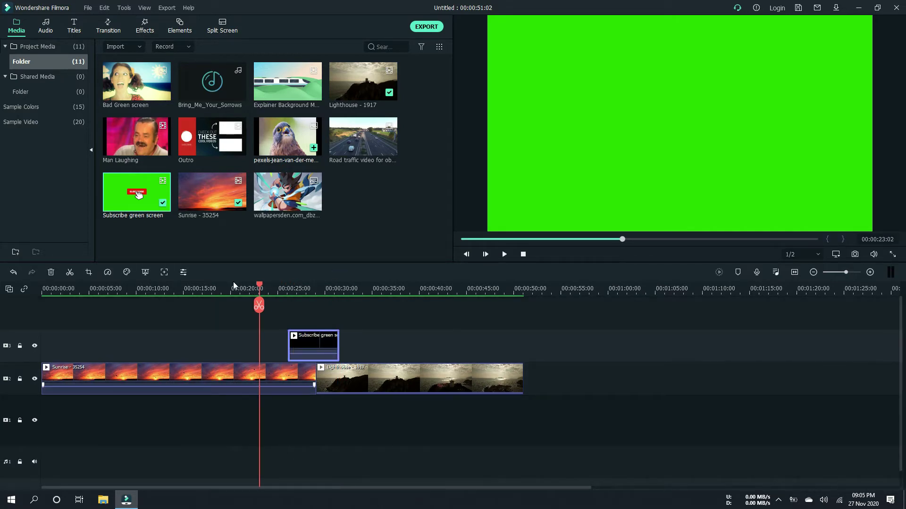
pyautogui.click(503, 254)
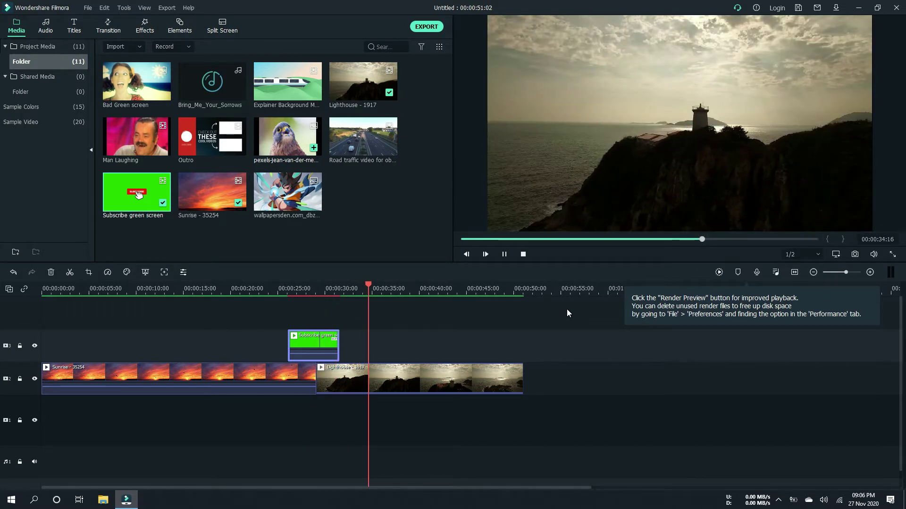
# Step: Pause playback, park the playhead at 00:00:28:22 and apply the Green Screen chroma key to the Subscribe green screen clip
pyautogui.click(504, 255)
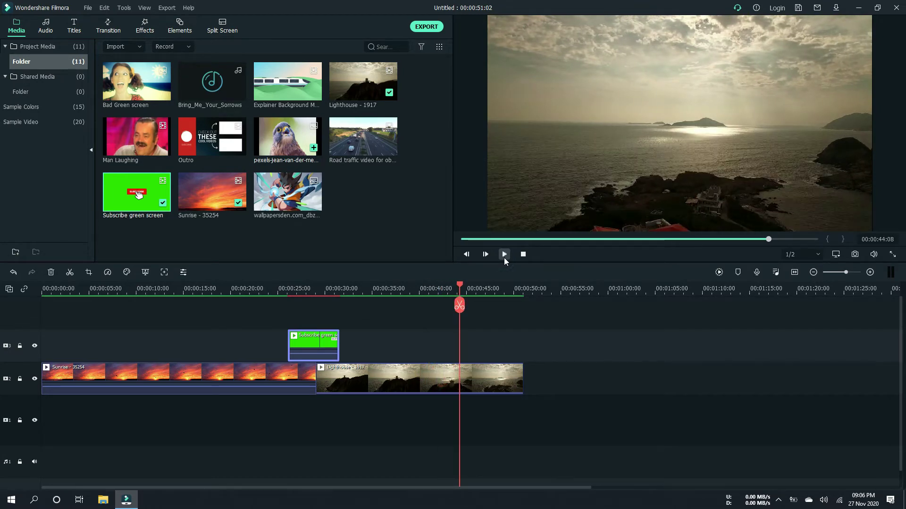
pyautogui.click(364, 286)
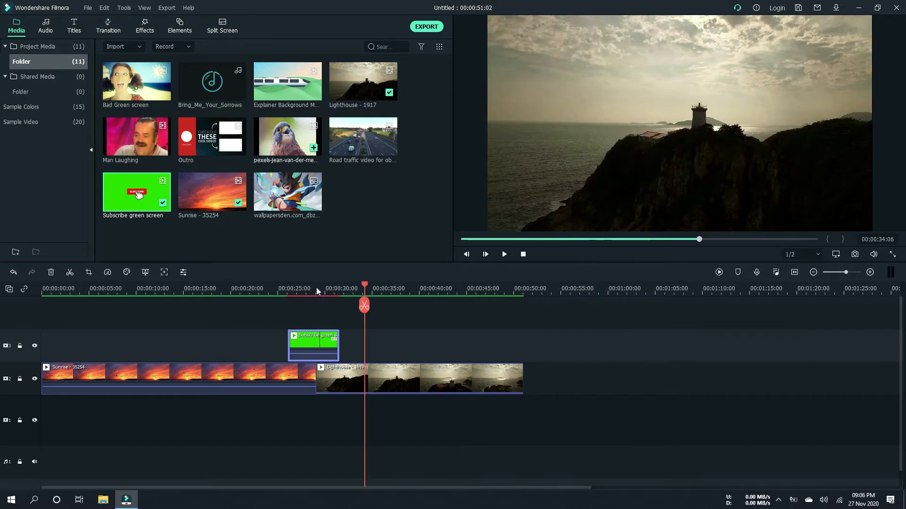
pyautogui.moveTo(316, 287); pyautogui.dragTo(314, 287)
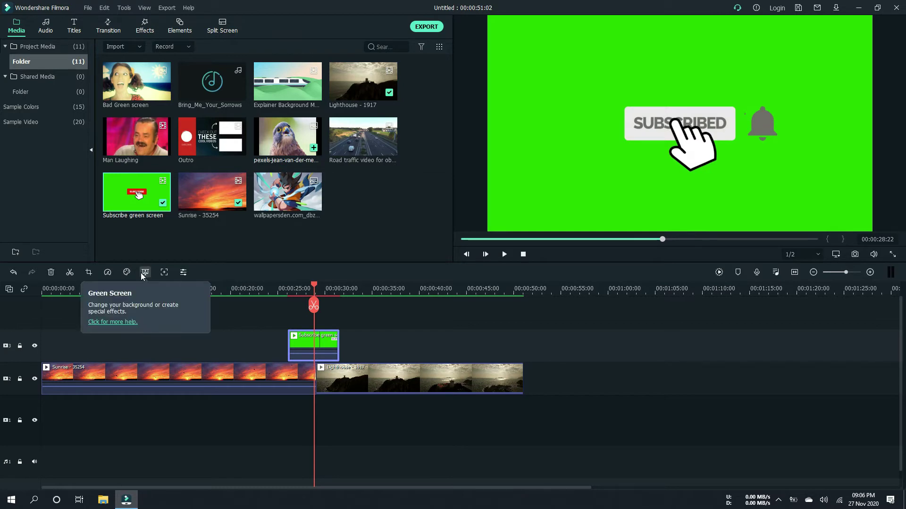
pyautogui.rightClick(304, 344)
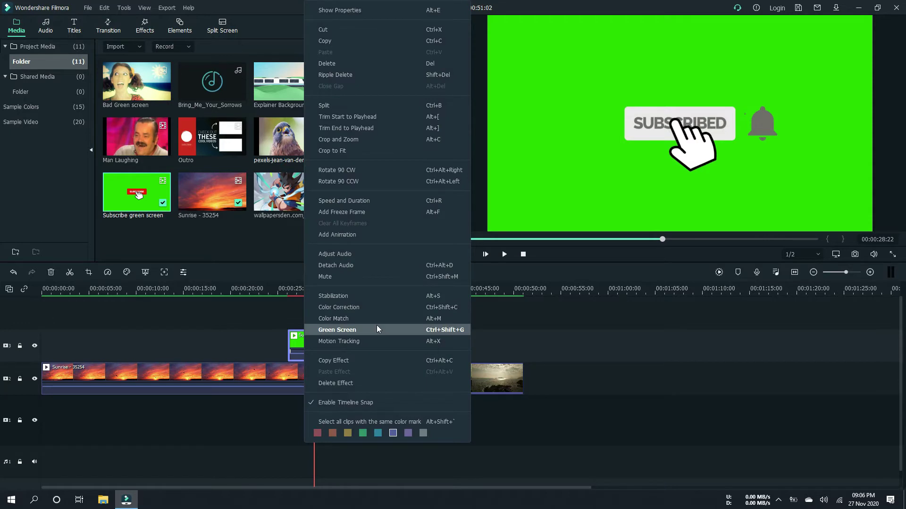
pyautogui.click(345, 326)
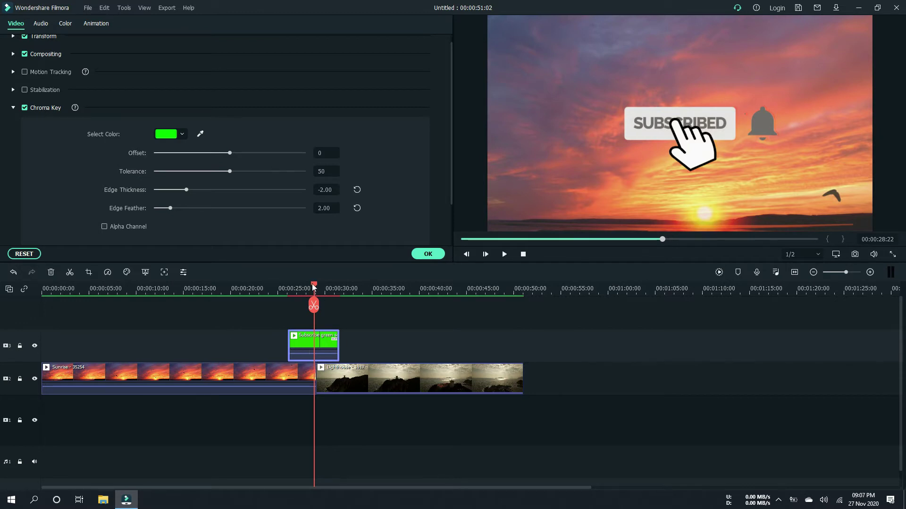
# Step: Scrub back and forth over the start of the Subscribe clip to check the keyed overlay, stopping at 00:00:28:01
pyautogui.moveTo(313, 286); pyautogui.dragTo(273, 287)
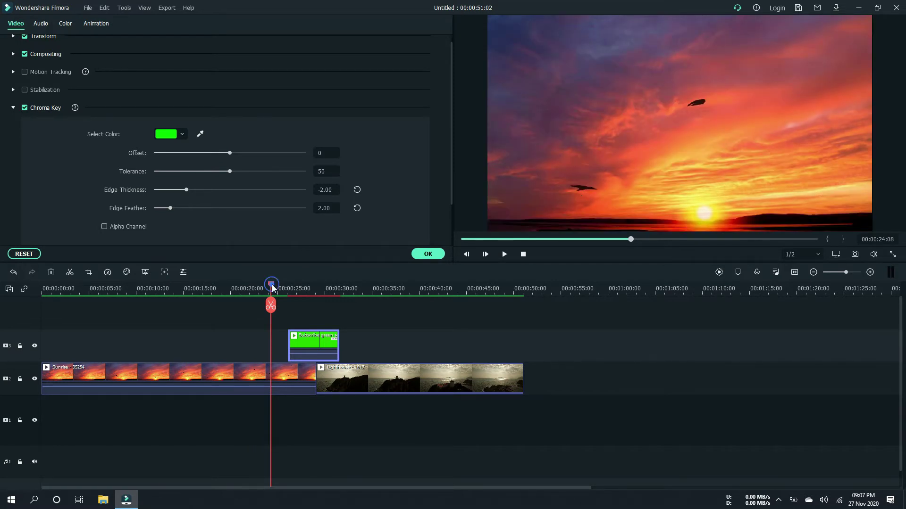
pyautogui.moveTo(272, 286); pyautogui.dragTo(303, 289)
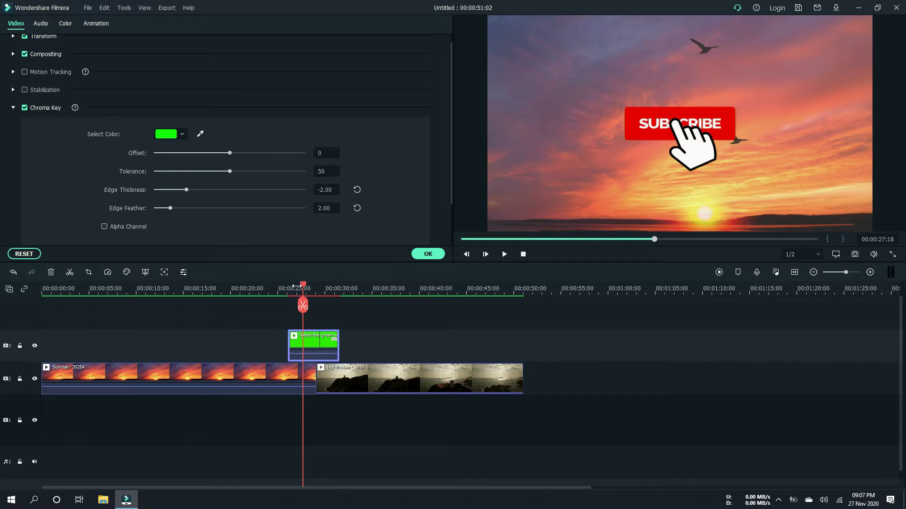
pyautogui.moveTo(302, 284); pyautogui.dragTo(277, 286)
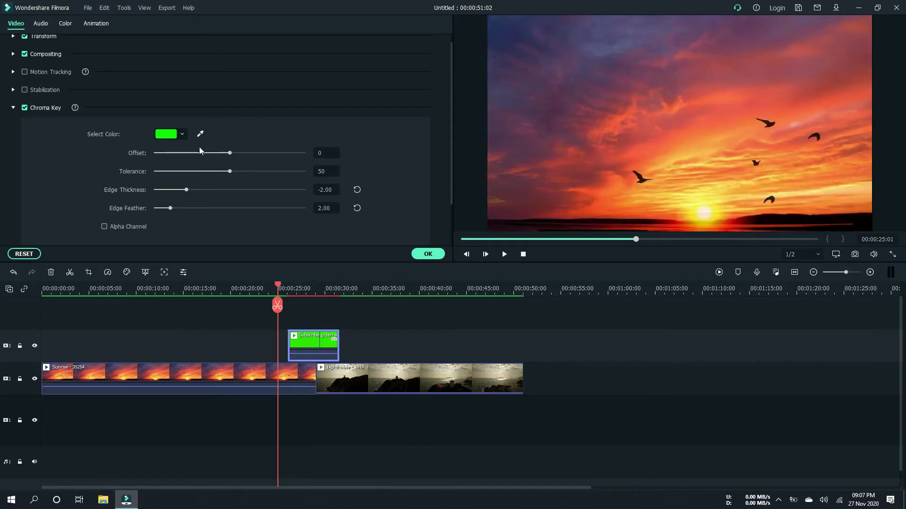
pyautogui.moveTo(279, 286); pyautogui.dragTo(307, 291)
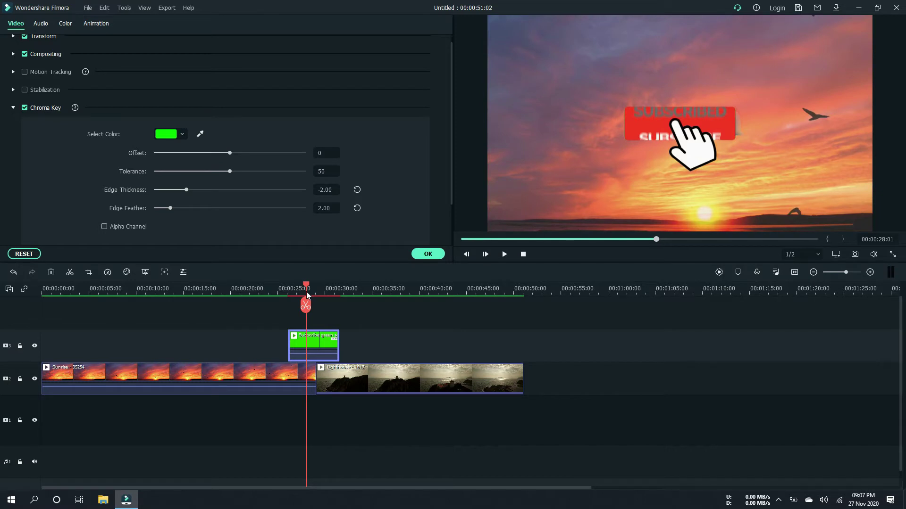
# Step: Set the Subscribe clip's Chroma Key offset to 29
pyautogui.click(230, 152)
pyautogui.click(229, 154)
pyautogui.moveTo(229, 153); pyautogui.dragTo(252, 154)
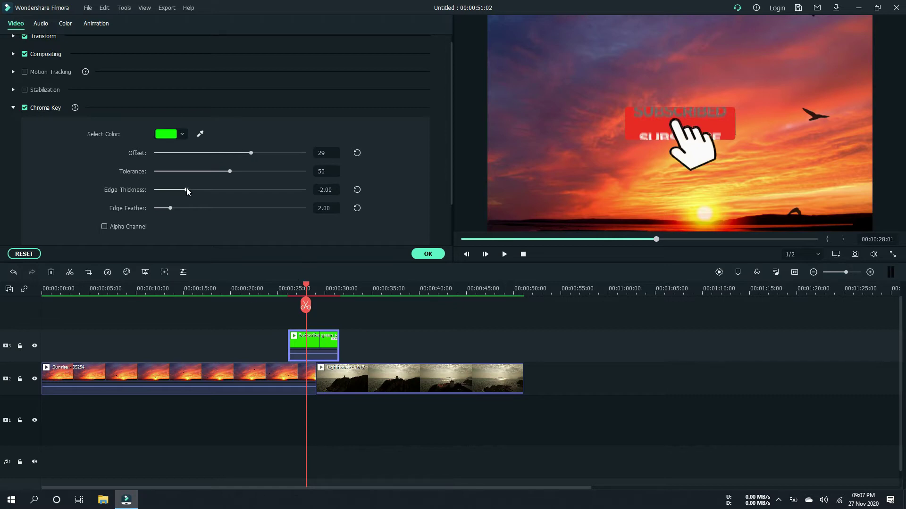
# Step: Try Chroma Key edge thickness 0.03 and tolerances 67 and 47, and reset them to 0.00 and 50
pyautogui.moveTo(178, 189); pyautogui.dragTo(241, 191)
pyautogui.moveTo(249, 173); pyautogui.dragTo(257, 172)
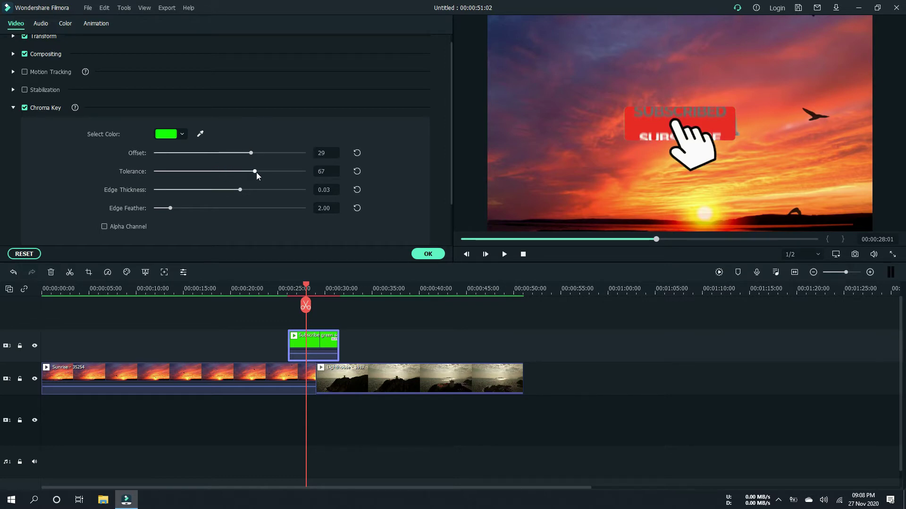
pyautogui.click(228, 172)
pyautogui.moveTo(228, 171); pyautogui.dragTo(227, 171)
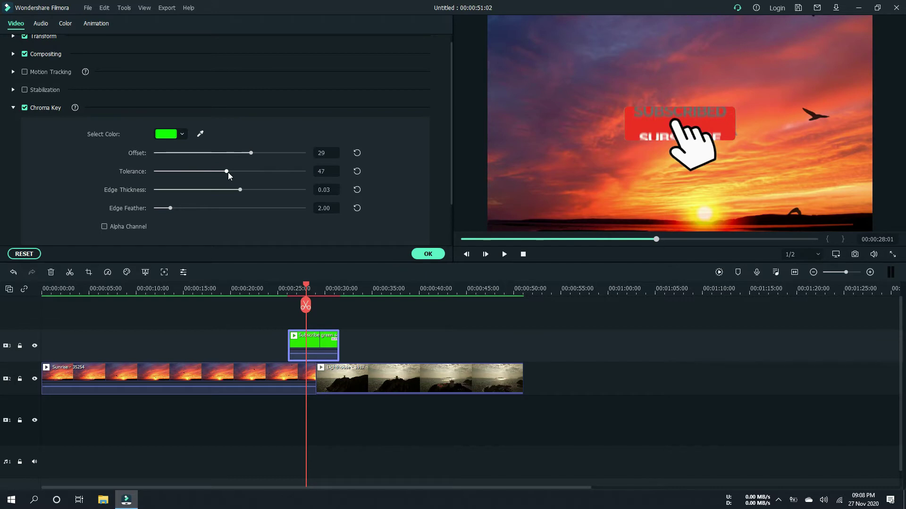
pyautogui.click(355, 172)
pyautogui.click(358, 191)
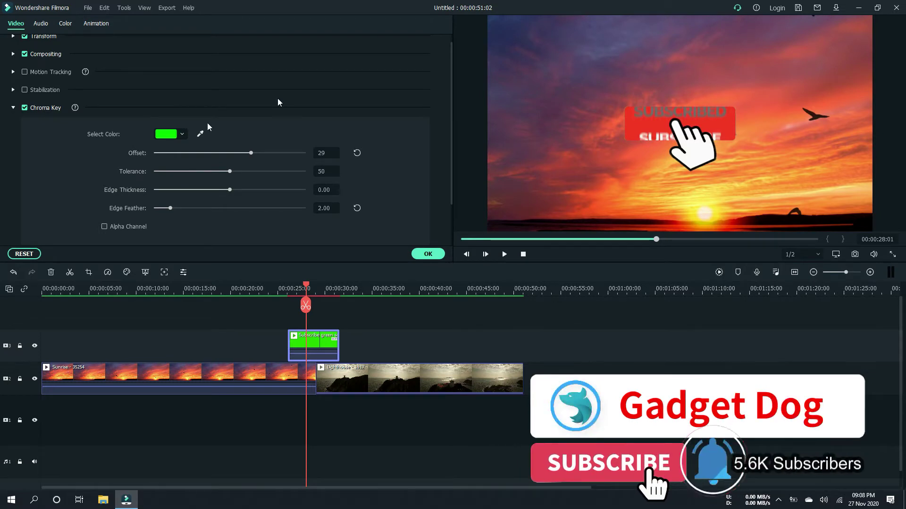
# Step: Sample the key color from the Subscribe clip's green background and set the Chroma Key offset to 68
pyautogui.click(201, 134)
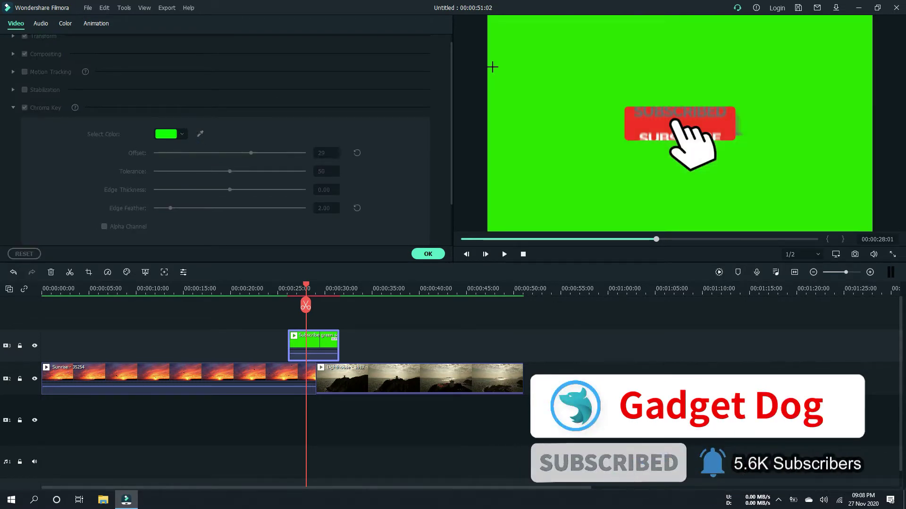
pyautogui.click(611, 82)
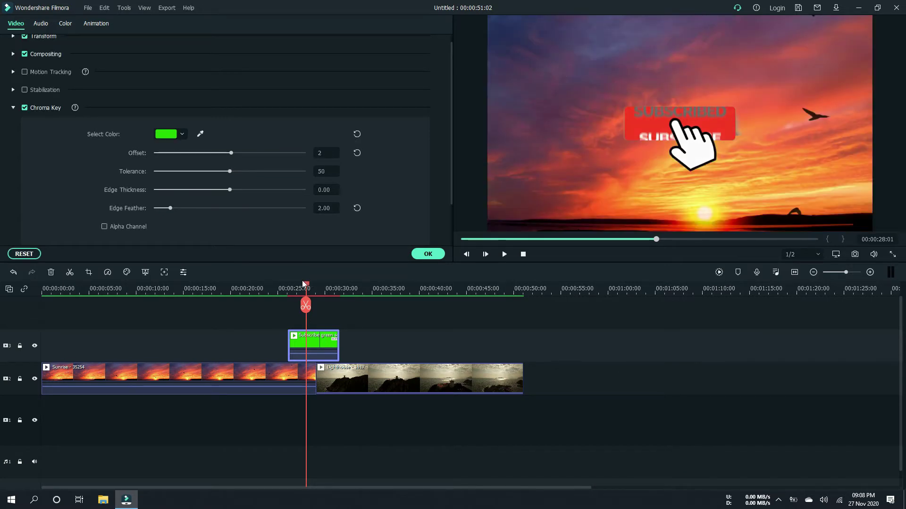
pyautogui.click(357, 153)
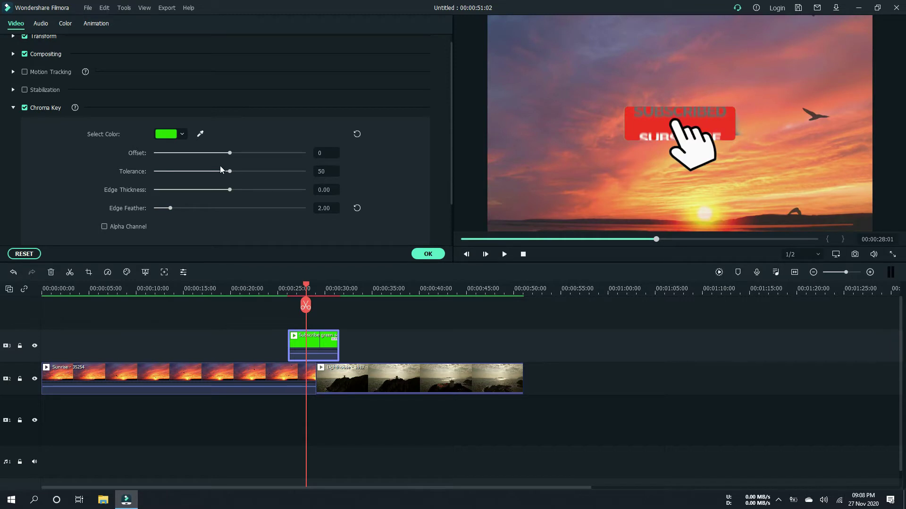
pyautogui.moveTo(243, 153); pyautogui.dragTo(282, 155)
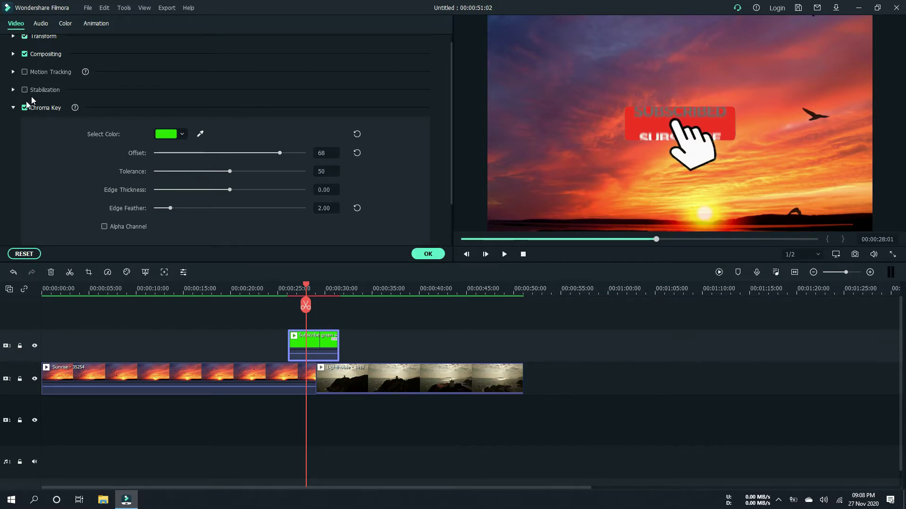
# Step: Try the horizontal and vertical flips in the Subscribe clip's Transform settings and restore its original orientation
pyautogui.scroll(1, 32, 96)
pyautogui.click(14, 47)
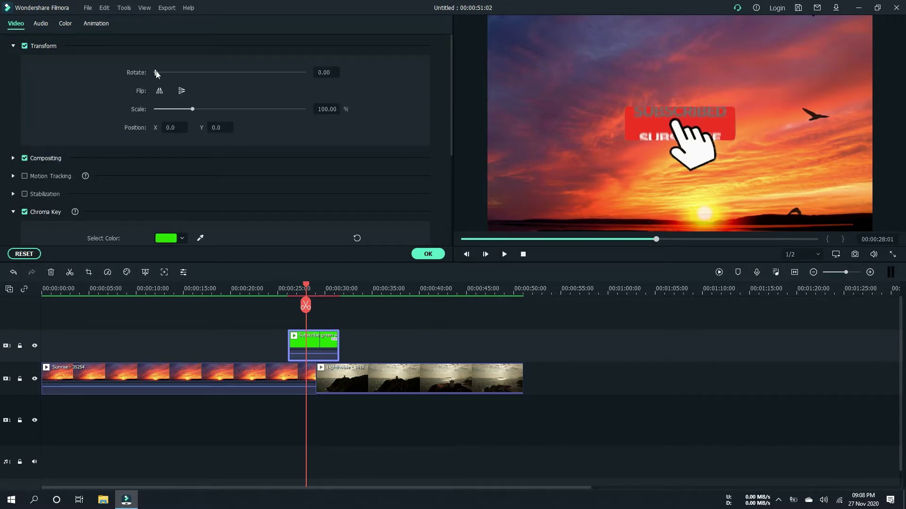
pyautogui.moveTo(156, 72)
pyautogui.mouseDown()
pyautogui.moveTo(182, 75)
pyautogui.moveTo(146, 74)
pyautogui.mouseUp()
pyautogui.click(159, 92)
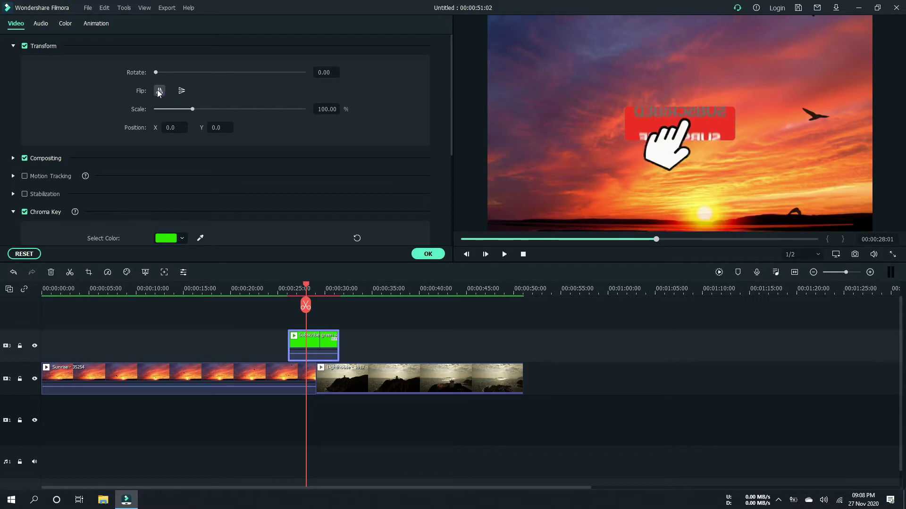
pyautogui.click(182, 92)
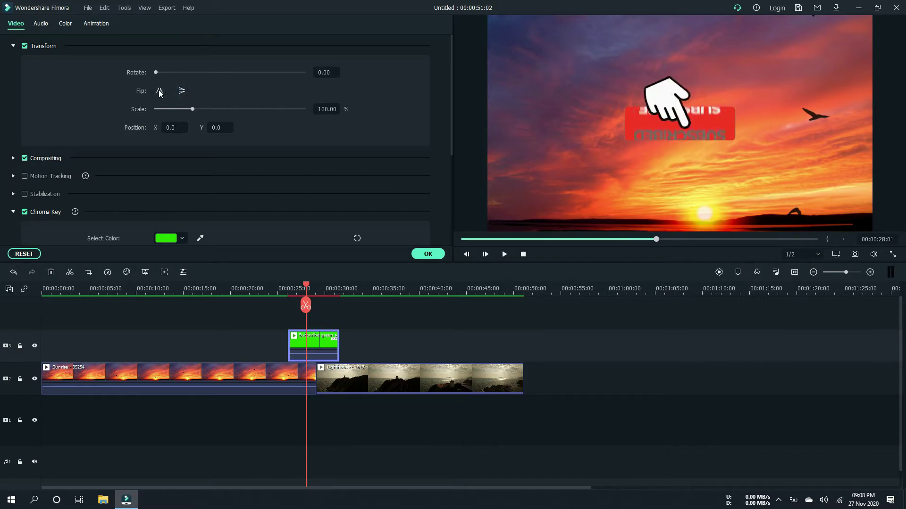
pyautogui.click(182, 91)
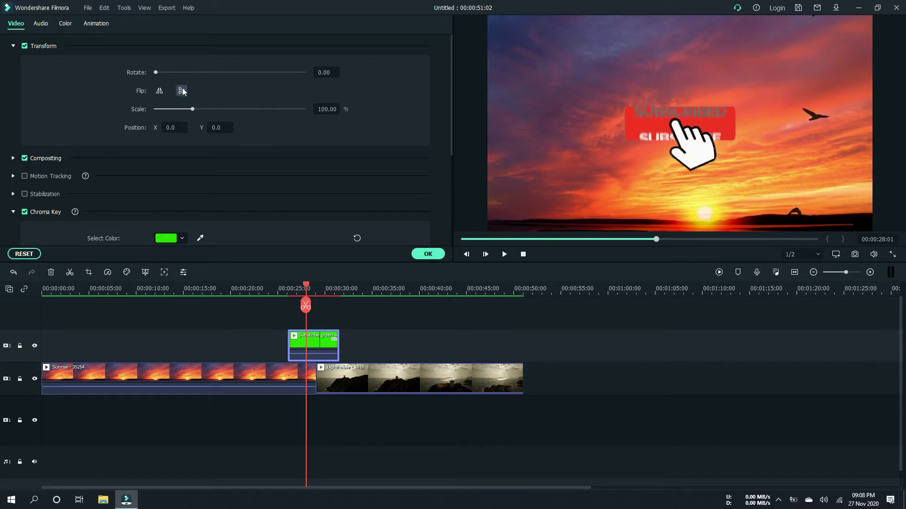
# Step: Scale the Subscribe clip to 77.71% and set its X position to -139
pyautogui.moveTo(190, 109)
pyautogui.mouseDown()
pyautogui.moveTo(220, 114)
pyautogui.moveTo(184, 115)
pyautogui.mouseUp()
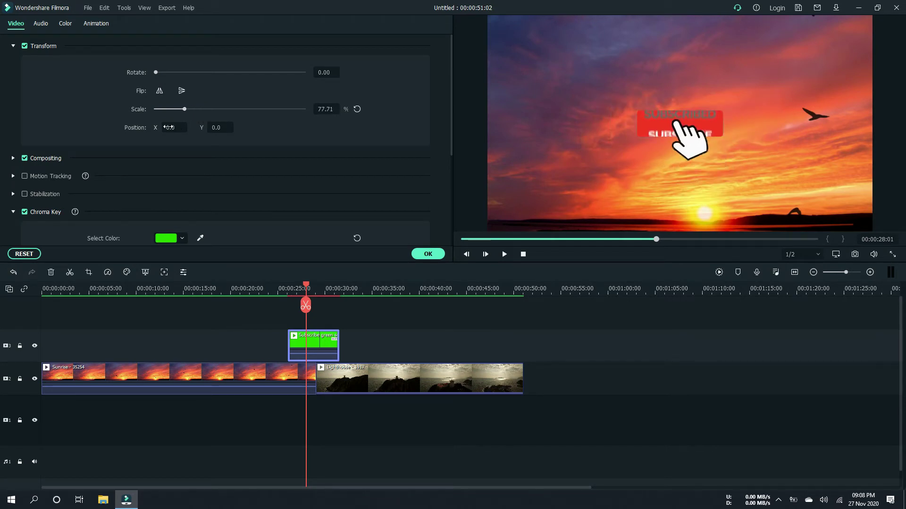
pyautogui.doubleClick(168, 127)
pyautogui.write('57')
pyautogui.press('Return')
pyautogui.press('Up')
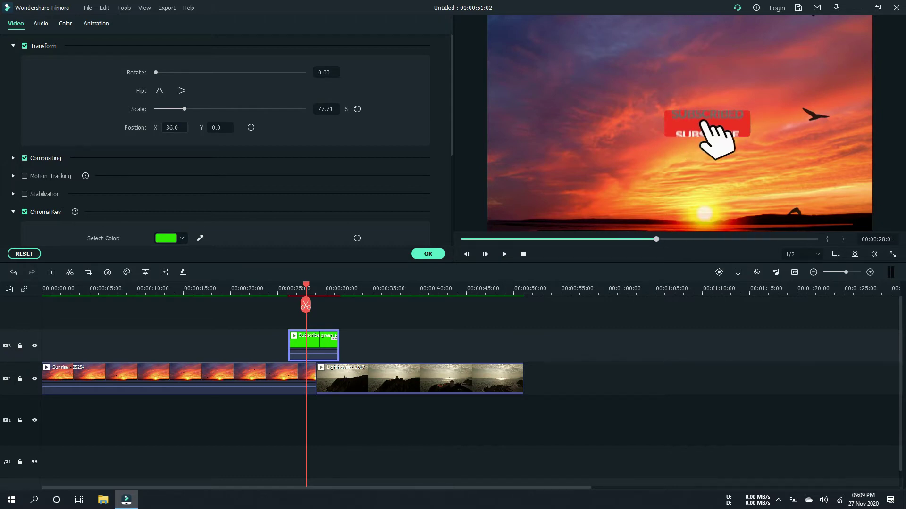
pyautogui.write('-139')
pyautogui.press('Return')
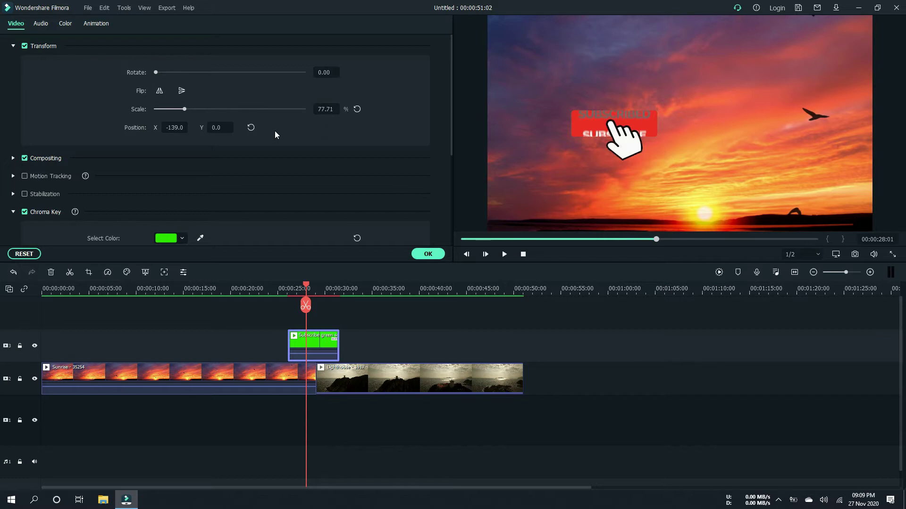
# Step: Try a Y position of 300 for the Subscribe clip and lower it to -106
pyautogui.click(219, 127)
pyautogui.write('301')
pyautogui.press('Return')
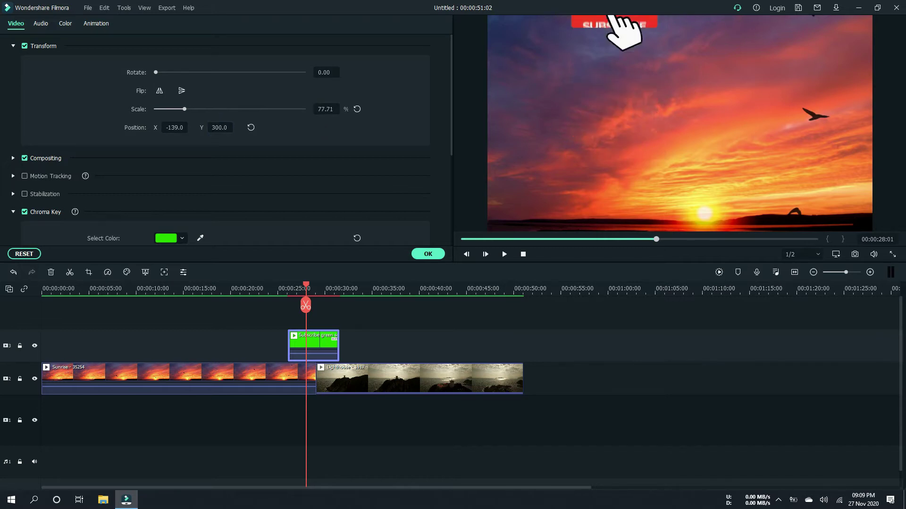
pyautogui.write('-106')
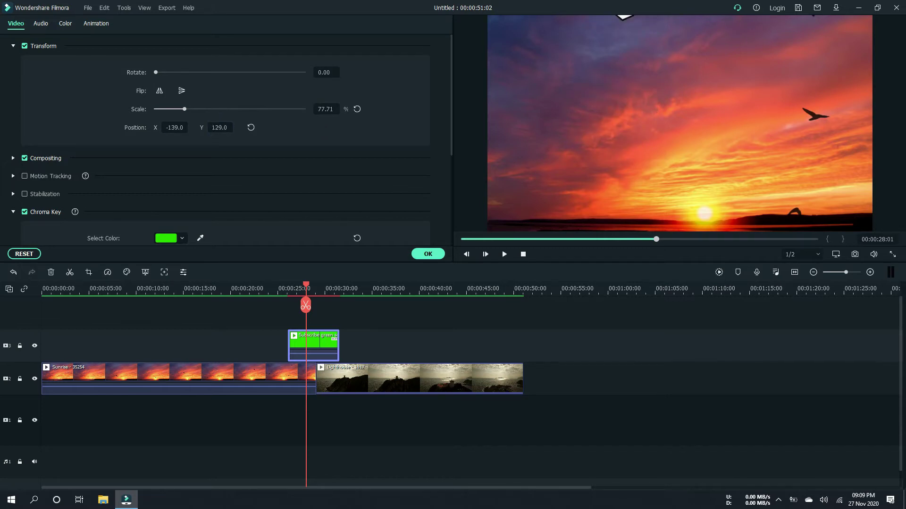
pyautogui.press('Return')
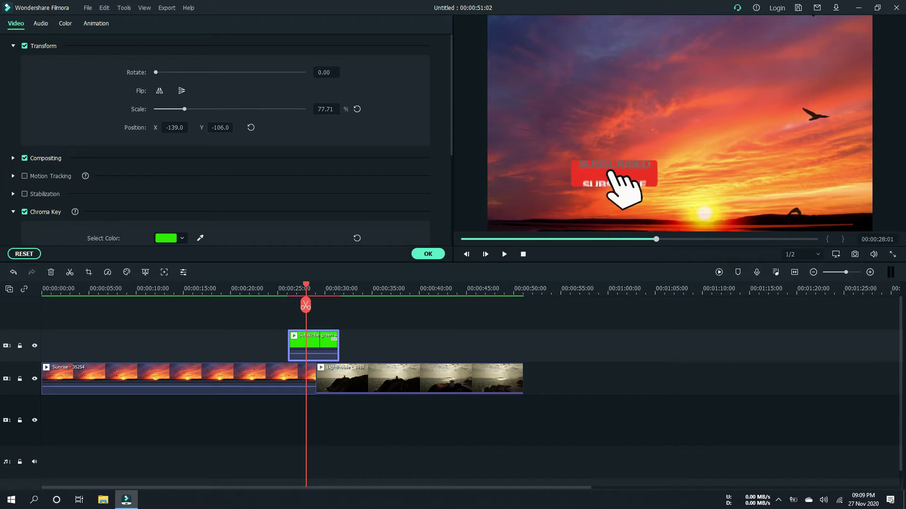
# Step: Raise the Subscribe clip gradually by increasing its Y position in small increments past -35
pyautogui.press('Up')
pyautogui.press('Up')
pyautogui.press('Up')
pyautogui.press('Up')
pyautogui.press('Up')
pyautogui.press('Up')
pyautogui.press('Up')
pyautogui.press('Up')
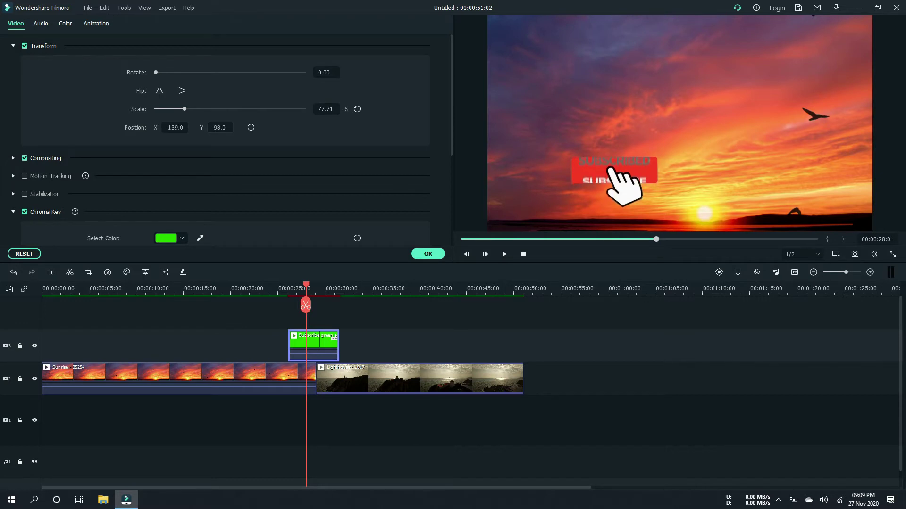
pyautogui.press('Up')
pyautogui.press('Up')
pyautogui.press('Up')
pyautogui.press('Up')
pyautogui.press('Up')
pyautogui.press('Up')
pyautogui.press('Up')
pyautogui.press('Up')
pyautogui.press('Up')
pyautogui.press('Up')
pyautogui.press('Up')
pyautogui.press('Up')
pyautogui.press('Up')
pyautogui.press('Up')
pyautogui.press('Up')
pyautogui.press('Up')
pyautogui.press('Up')
pyautogui.press('Up')
pyautogui.press('Up')
pyautogui.press('Up')
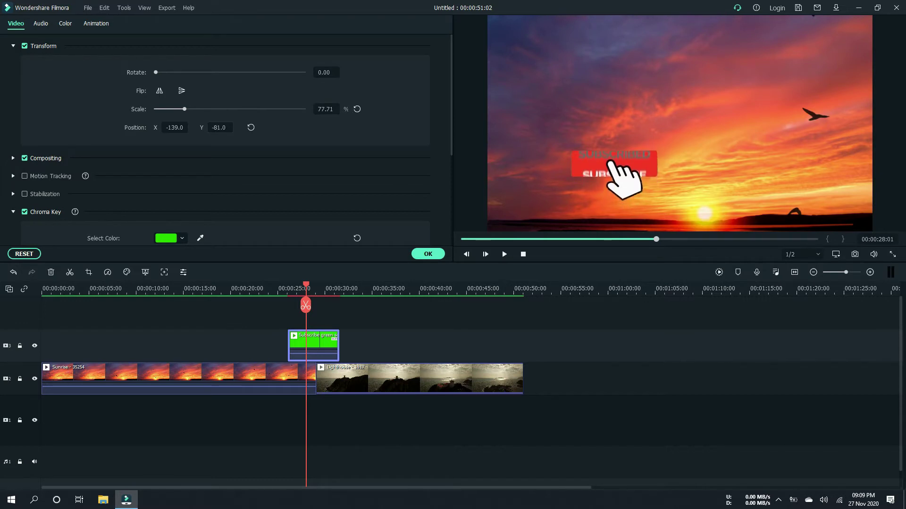
pyautogui.press('Up')
pyautogui.press('Up')
pyautogui.press('Up')
pyautogui.press('Up')
pyautogui.press('Up')
pyautogui.press('Up')
pyautogui.press('Up')
pyautogui.press('Up')
pyautogui.press('Up')
pyautogui.press('Up')
pyautogui.press('Up')
pyautogui.press('Up')
pyautogui.press('Up')
pyautogui.press('Up')
pyautogui.press('Up')
pyautogui.press('Up')
pyautogui.press('Up')
pyautogui.press('Up')
pyautogui.press('Up')
pyautogui.press('Up')
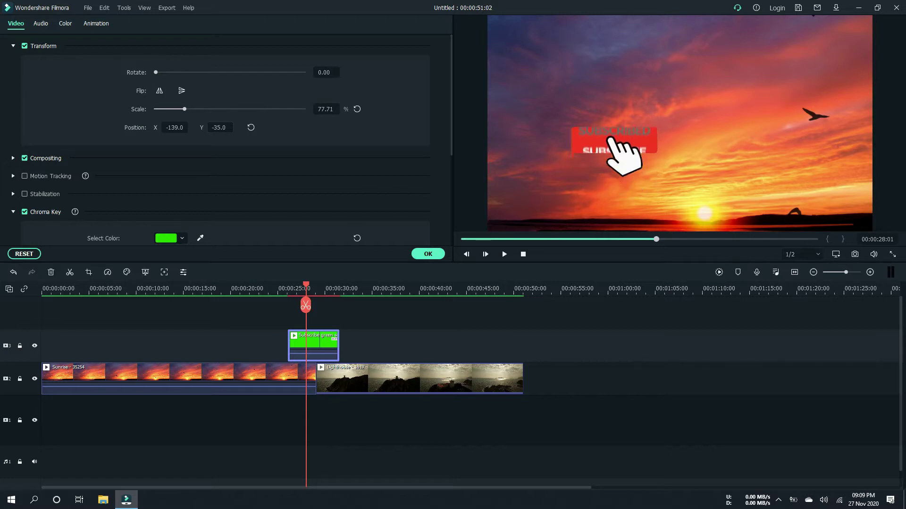
pyautogui.press('Up')
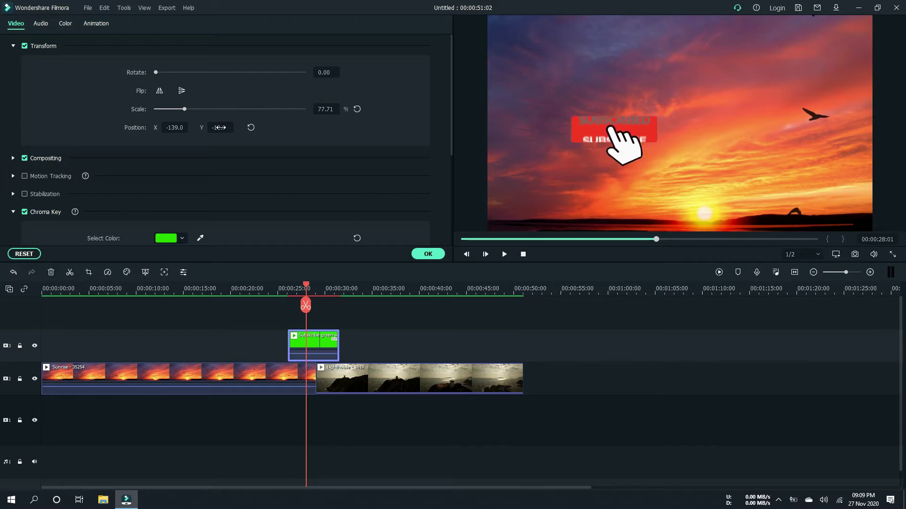
# Step: Reset the Subscribe clip's X and Y position to the default and accept the clip settings
pyautogui.click(250, 128)
pyautogui.click(427, 254)
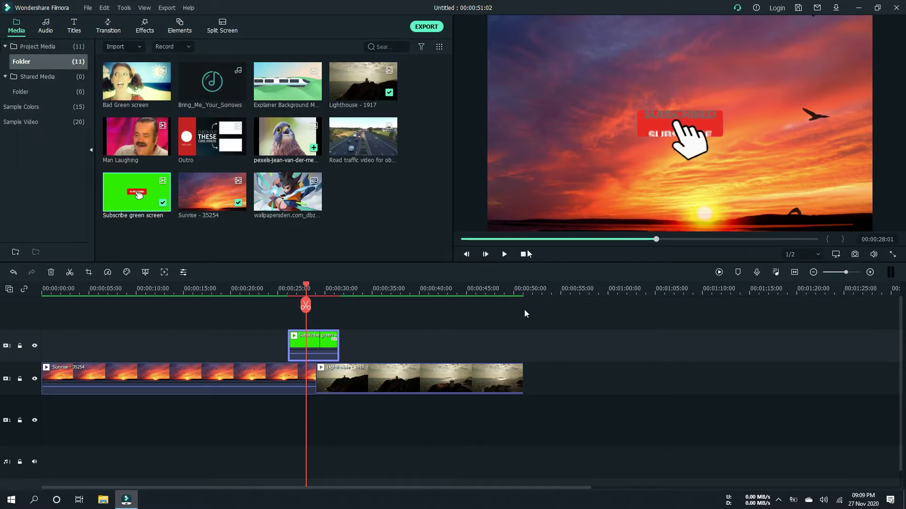
# Step: Render the timeline preview and play it from 00:00:20:13 through the Subscribe overlay, pausing at 00:00:35:14
pyautogui.click(720, 273)
pyautogui.moveTo(266, 287); pyautogui.dragTo(239, 285)
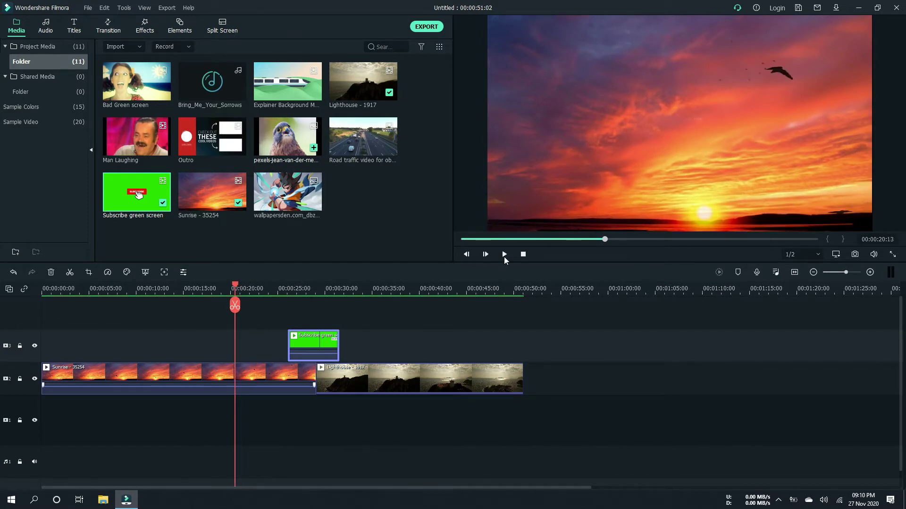
pyautogui.click(504, 256)
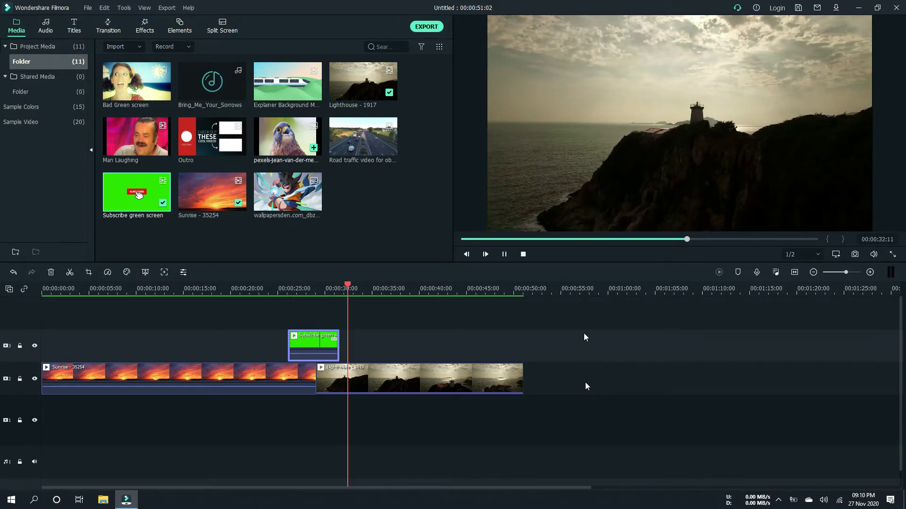
pyautogui.click(504, 254)
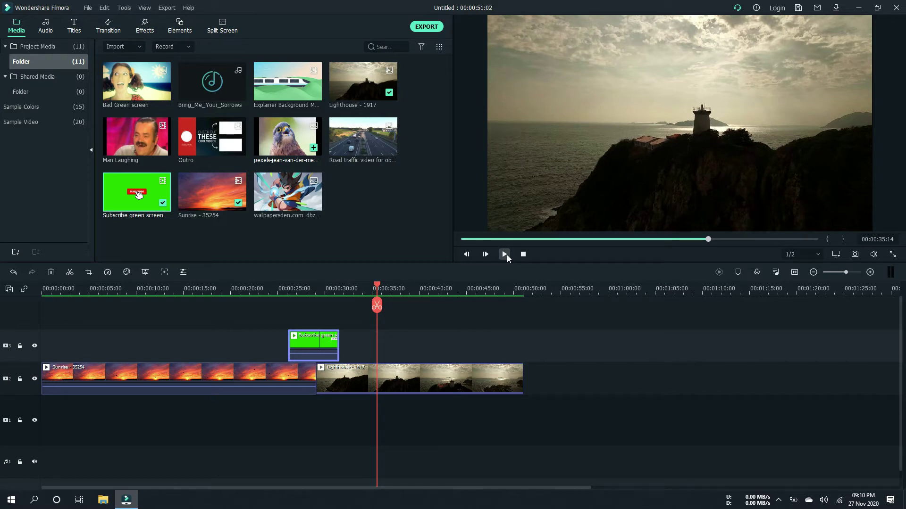
# Step: Delete the Subscribe green screen clip from the timeline
pyautogui.rightClick(310, 338)
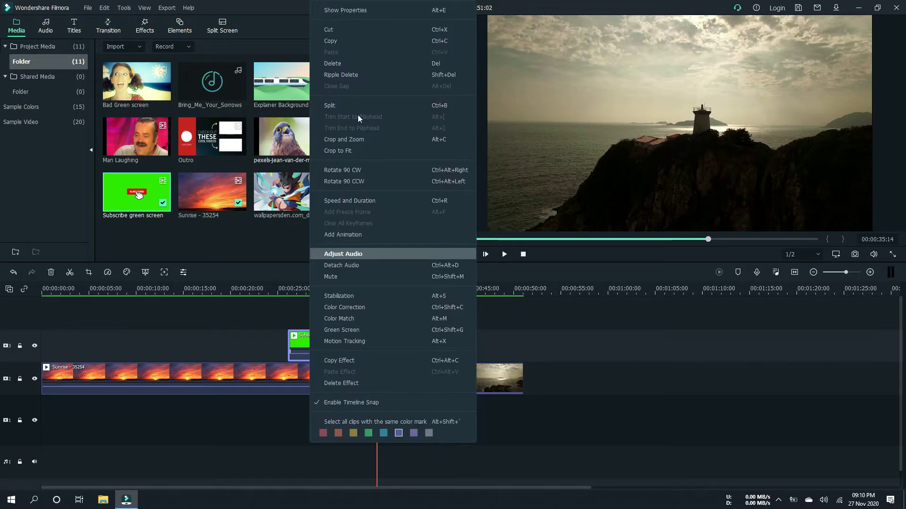
pyautogui.click(344, 62)
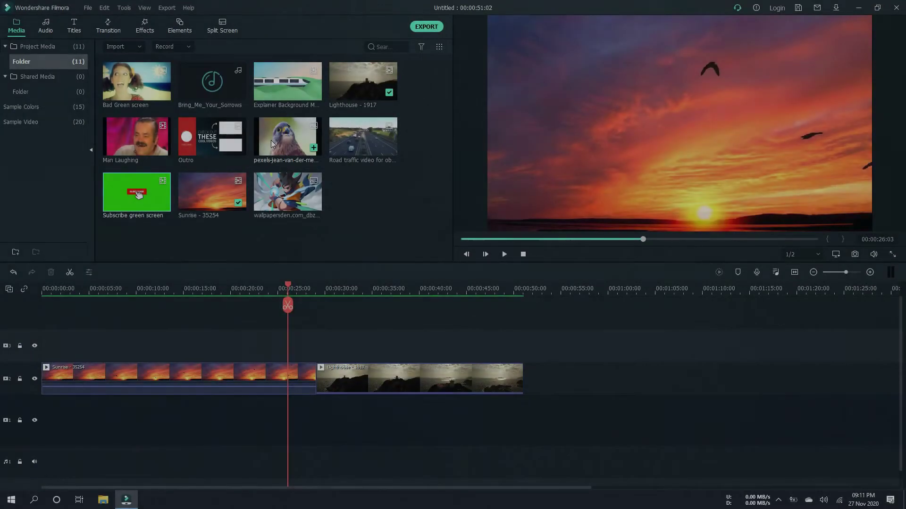
# Step: Place the bird image above the Sunrise clip at 00:00:10:00, render the preview and play it from 00:00:07:03 to 00:00:17:02
pyautogui.moveTo(271, 144); pyautogui.dragTo(136, 339)
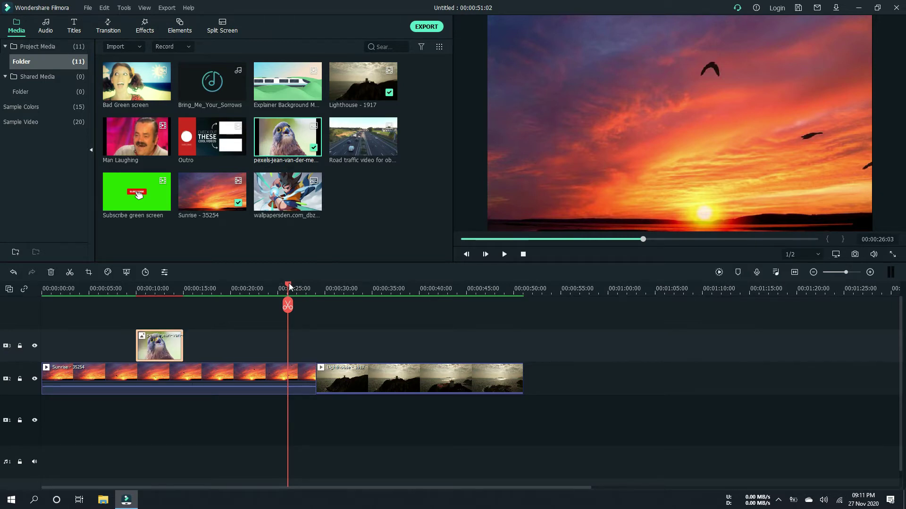
pyautogui.moveTo(289, 286); pyautogui.dragTo(212, 289)
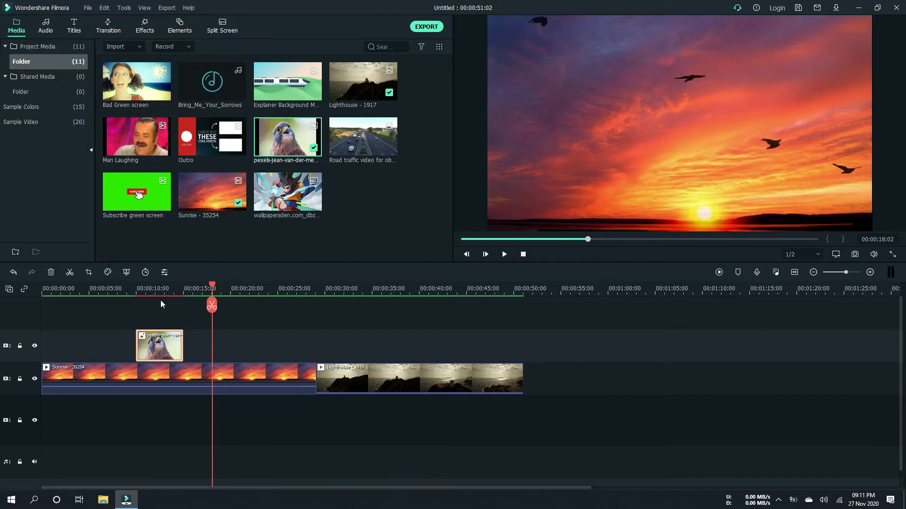
pyautogui.click(108, 310)
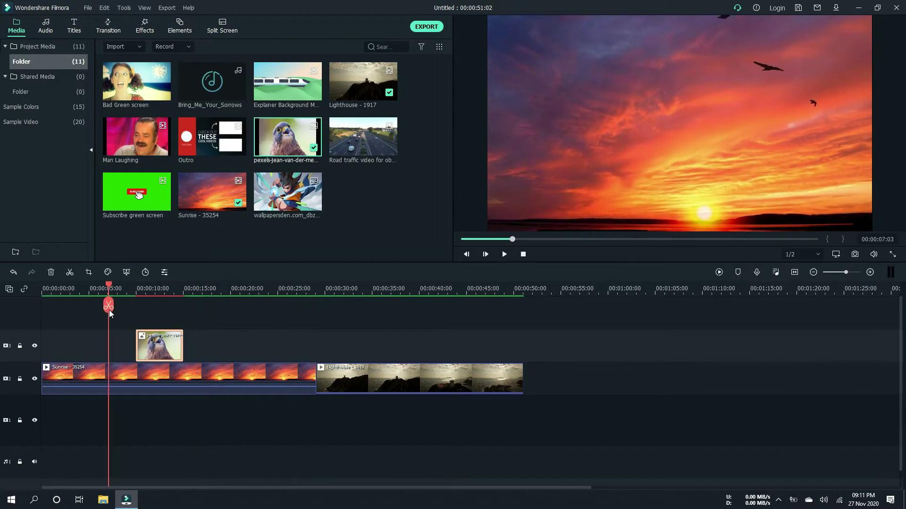
pyautogui.click(719, 272)
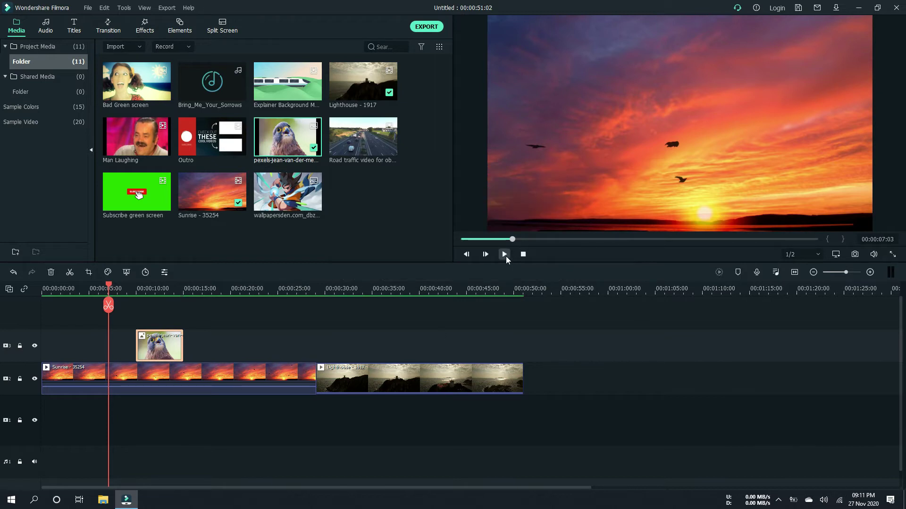
pyautogui.click(505, 255)
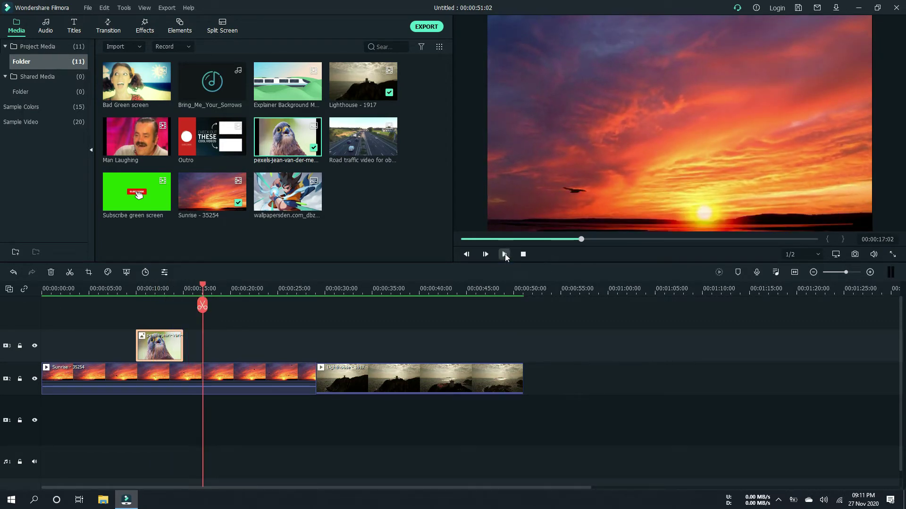
pyautogui.click(505, 254)
# Step: Apply Crop to Fit to the bird image and play from 00:00:07:12 past it, pausing at 00:00:19:06
pyautogui.moveTo(200, 282); pyautogui.dragTo(161, 284)
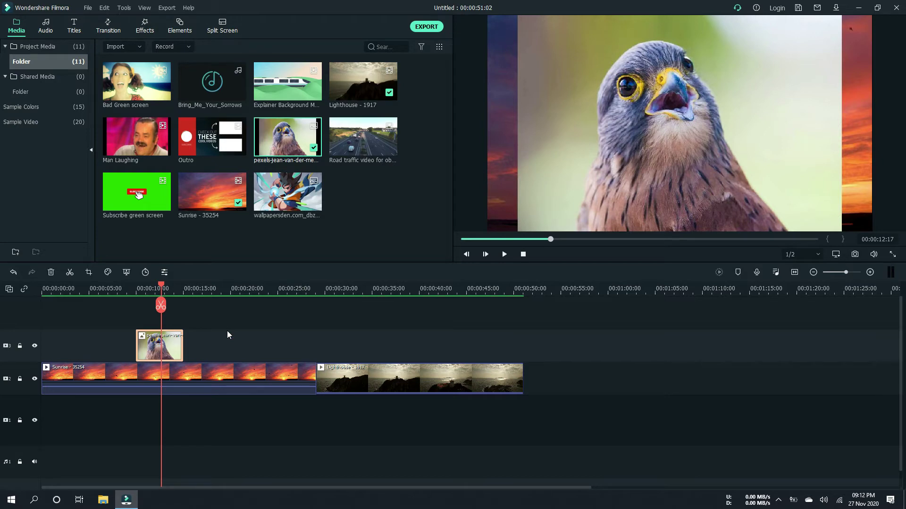
pyautogui.doubleClick(163, 342)
pyautogui.rightClick(164, 342)
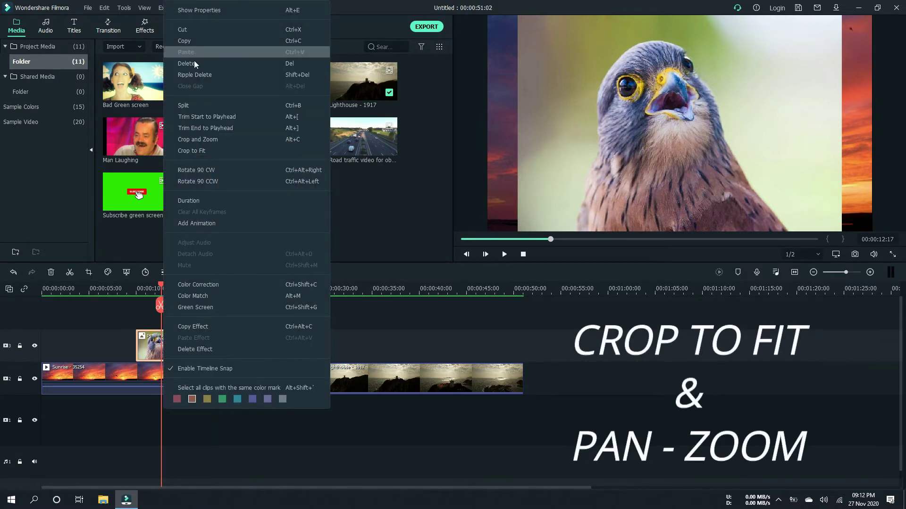
pyautogui.click(228, 151)
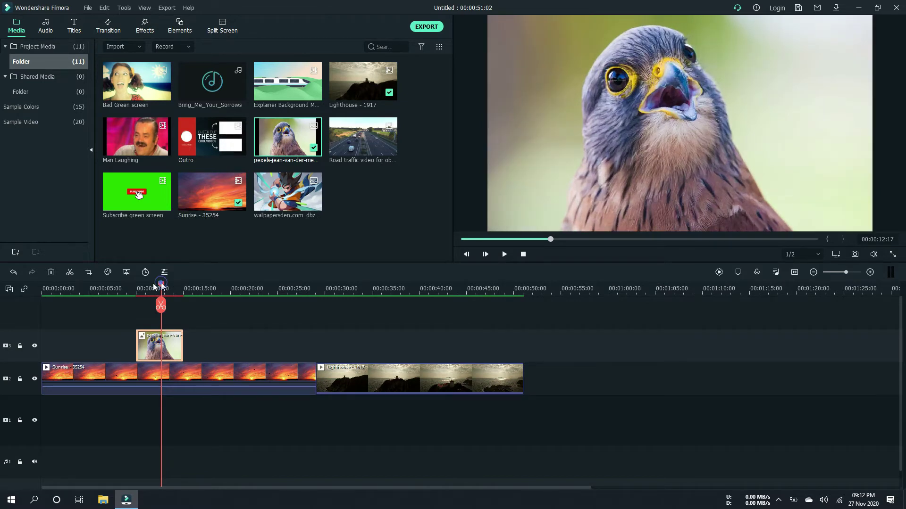
pyautogui.moveTo(161, 288); pyautogui.dragTo(112, 285)
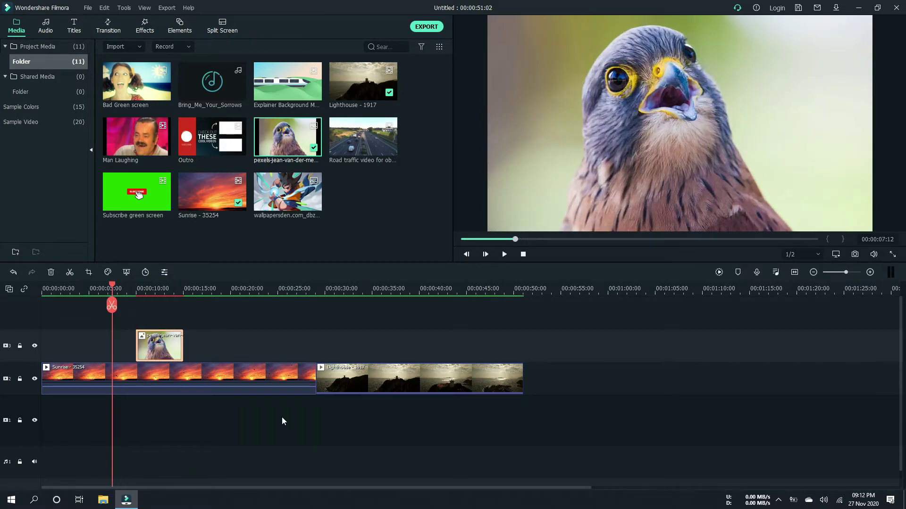
pyautogui.click(504, 254)
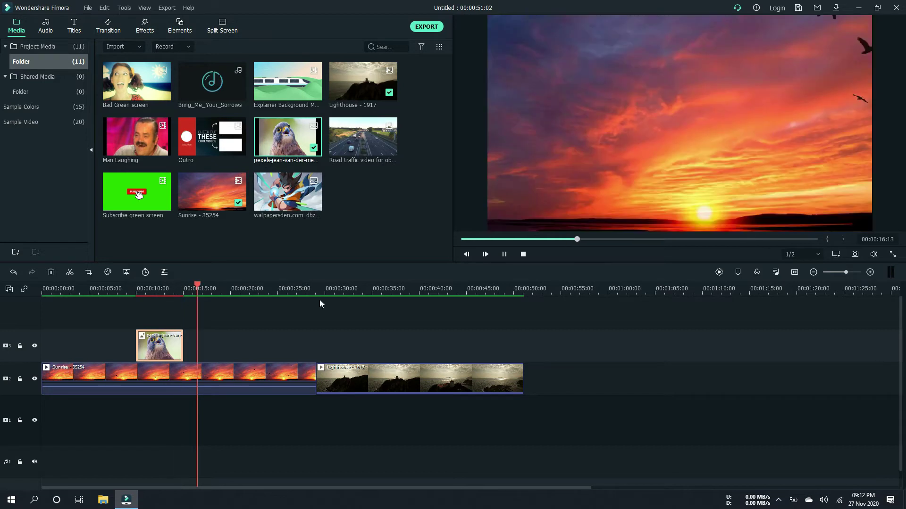
pyautogui.click(504, 254)
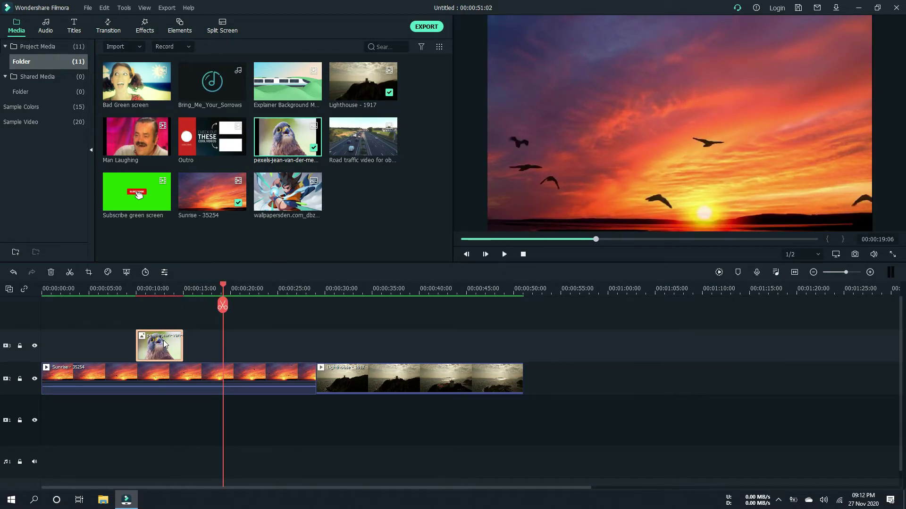
# Step: Try the bird image on the track below the Sunrise clip and play past it, pausing at 00:00:16:21
pyautogui.moveTo(165, 343); pyautogui.dragTo(156, 410)
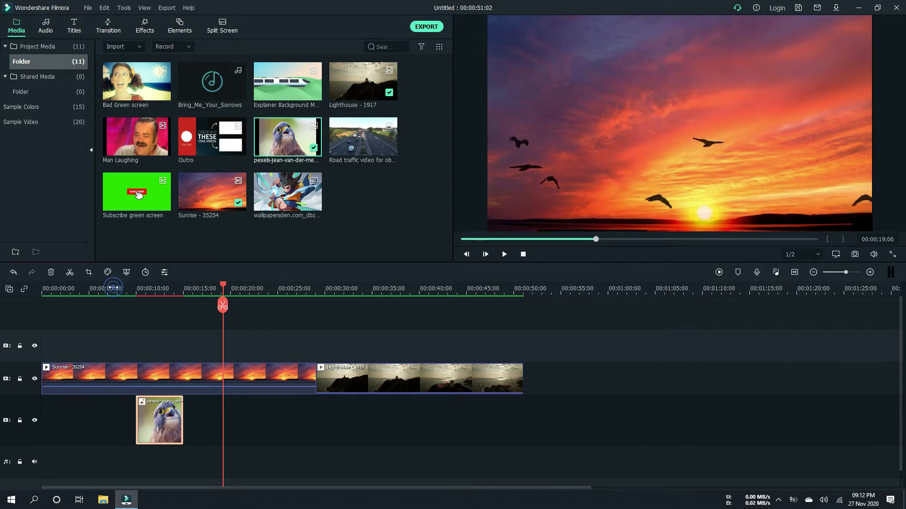
pyautogui.click(114, 289)
pyautogui.click(502, 255)
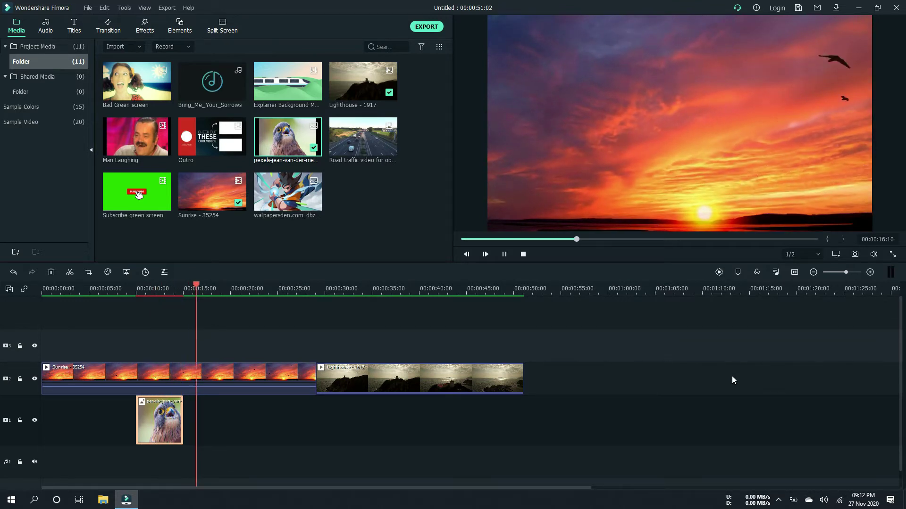
pyautogui.press('space')
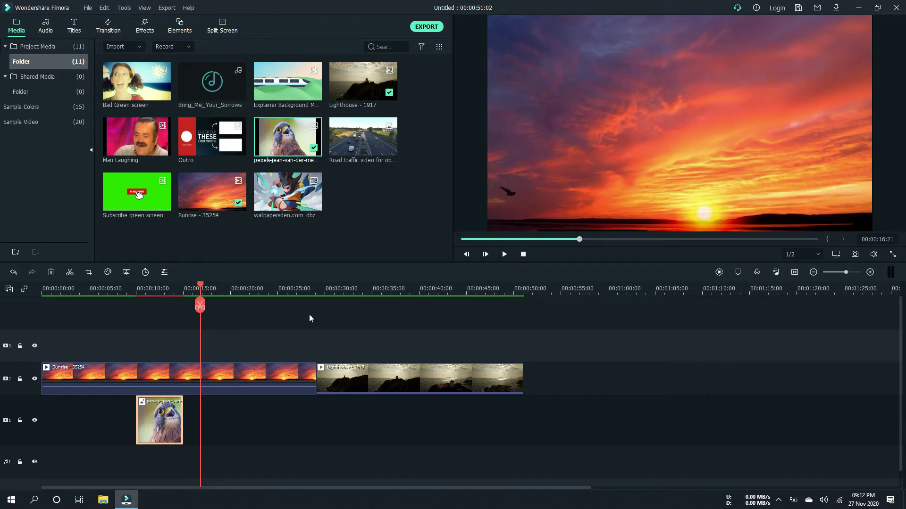
# Step: Return the bird image to the track above the Sunrise clip and delete it from the timeline
pyautogui.moveTo(190, 283); pyautogui.dragTo(152, 287)
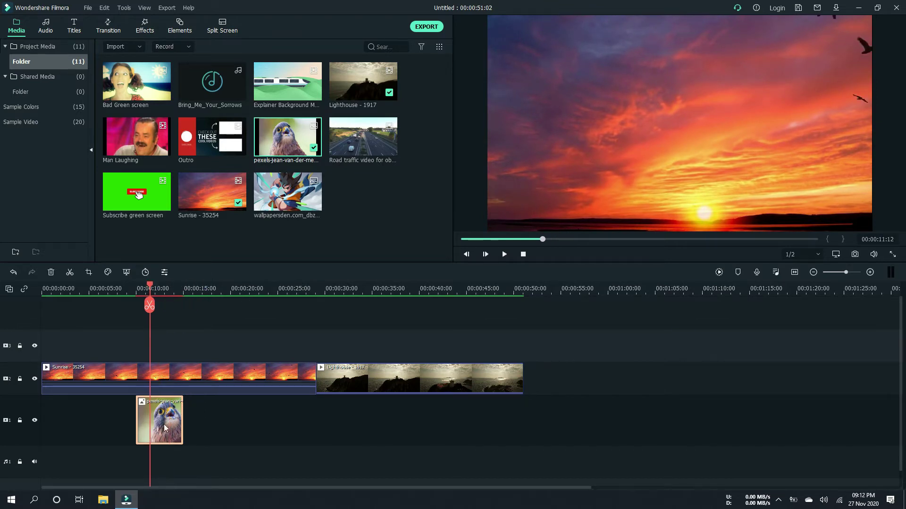
pyautogui.moveTo(165, 429); pyautogui.dragTo(162, 347)
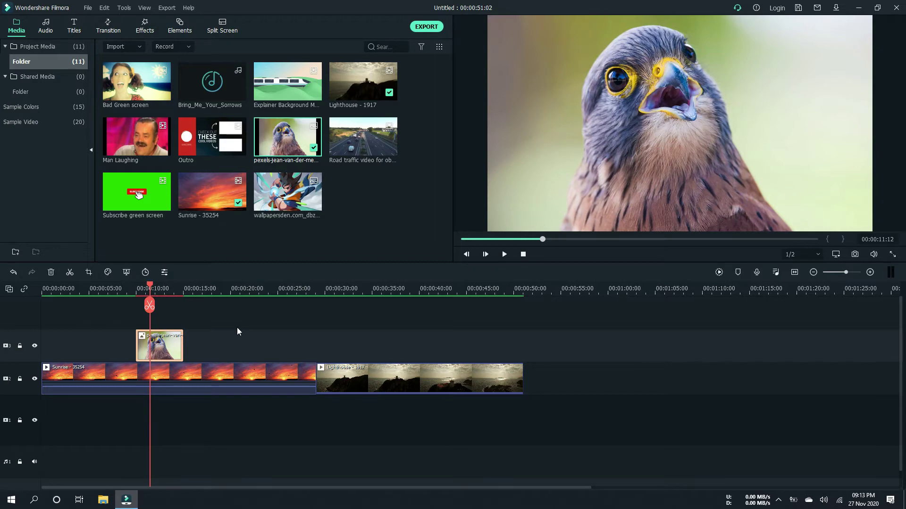
pyautogui.rightClick(168, 348)
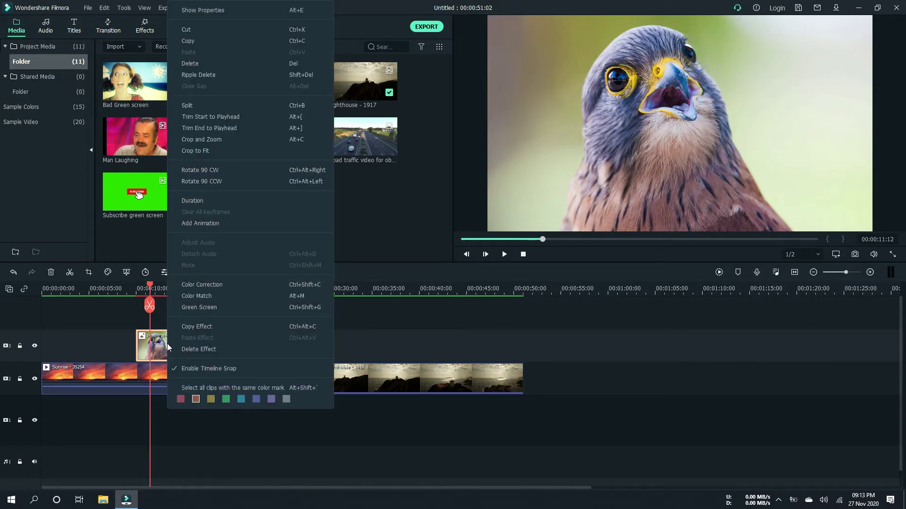
pyautogui.click(228, 63)
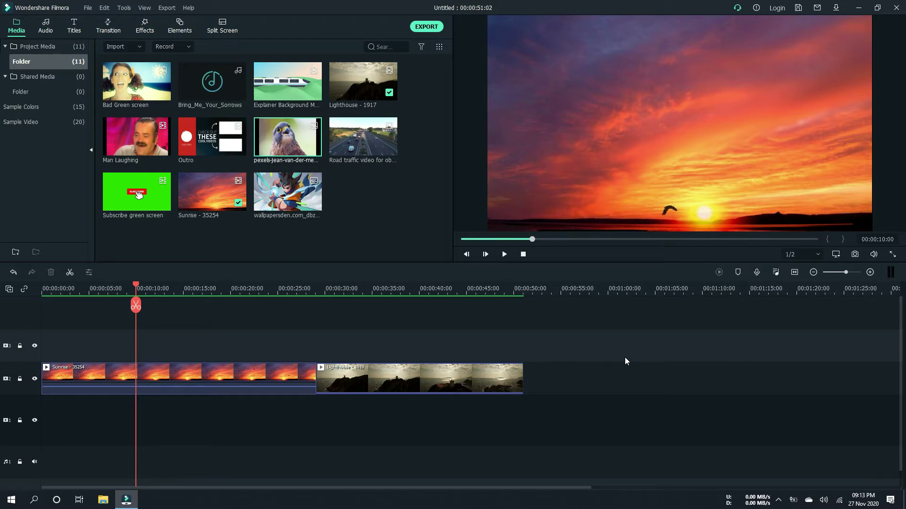
# Step: Insert the Explainer Background Music clip within the Sunrise clip at about 00:00:21 and fit the whole timeline in view
pyautogui.click(355, 228)
pyautogui.moveTo(266, 94)
pyautogui.mouseDown()
pyautogui.moveTo(312, 305)
pyautogui.moveTo(315, 365)
pyautogui.moveTo(239, 374)
pyautogui.mouseUp()
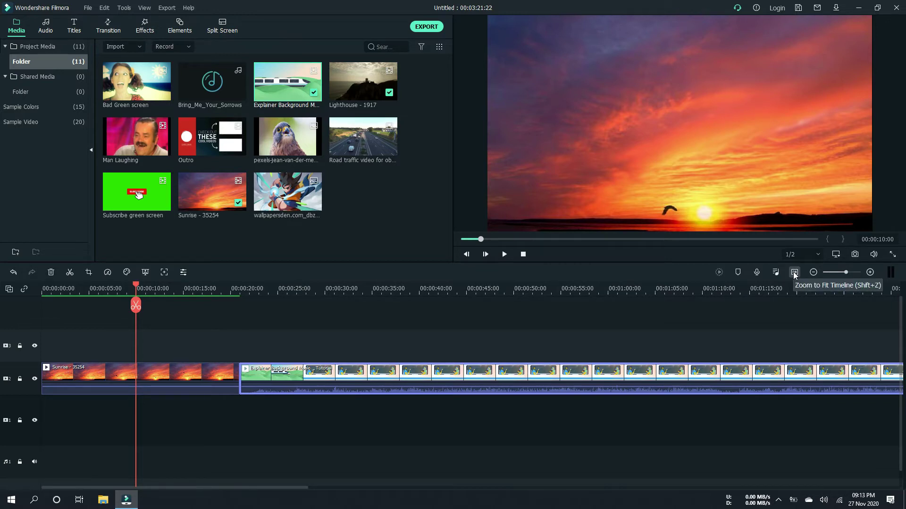
pyautogui.click(794, 273)
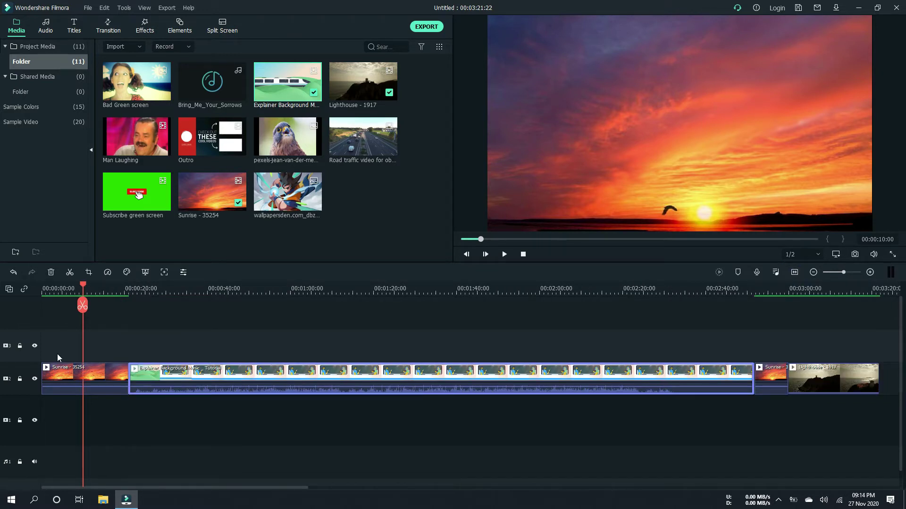
# Step: Examine how the Explainer Background Music clip divides the Sunrise clip, checking several playhead positions and timeline zoom levels
pyautogui.click(85, 286)
pyautogui.click(351, 290)
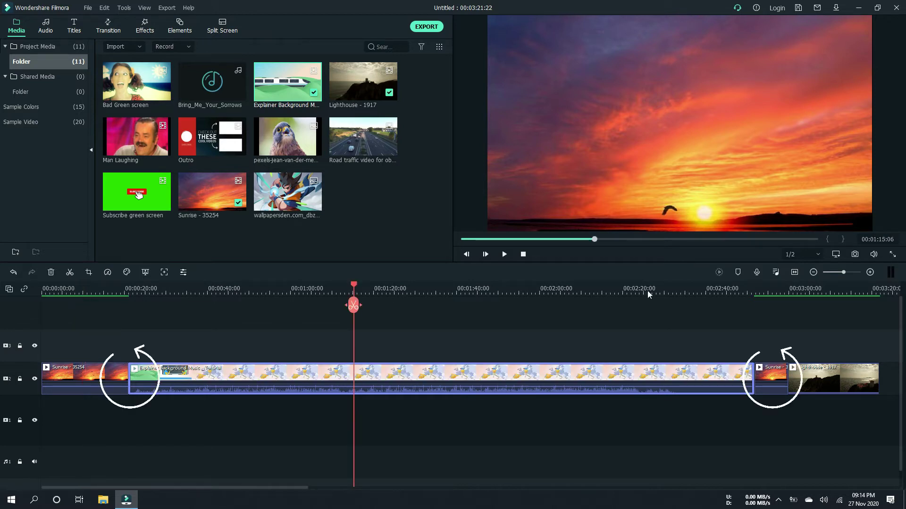
pyautogui.click(647, 291)
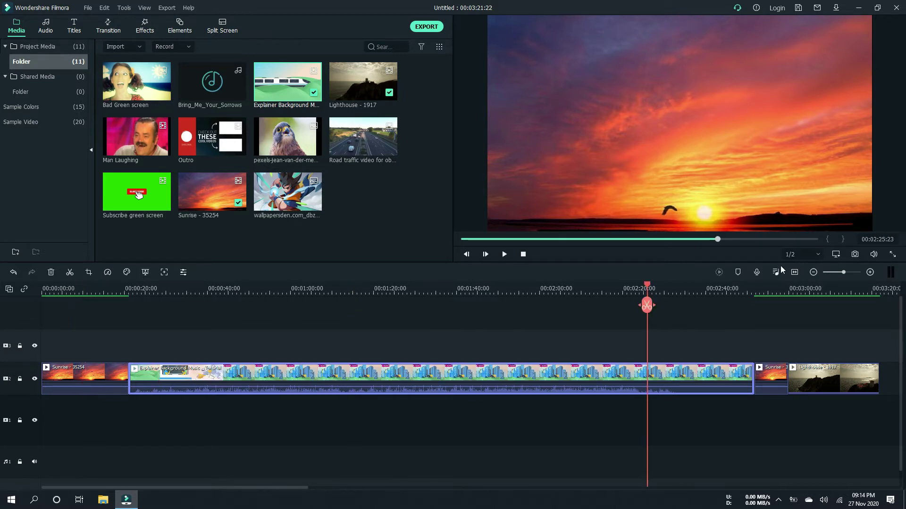
pyautogui.click(812, 273)
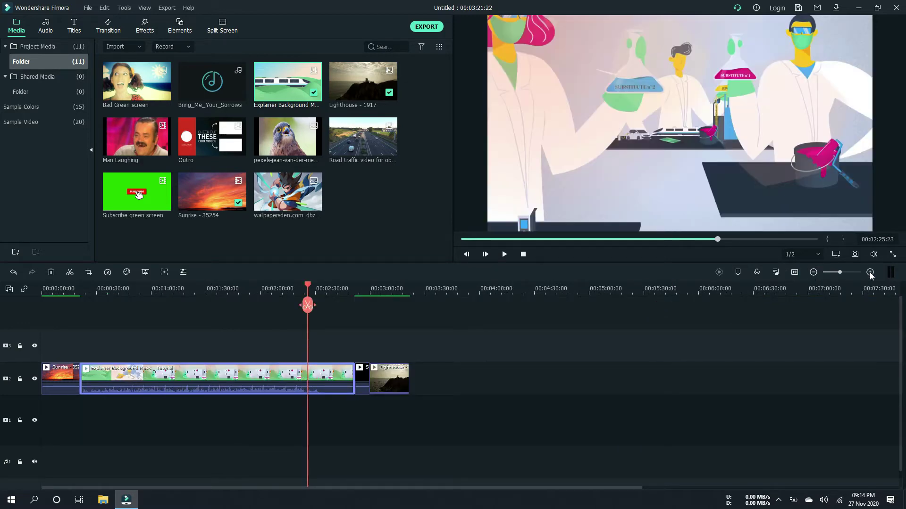
pyautogui.click(870, 272)
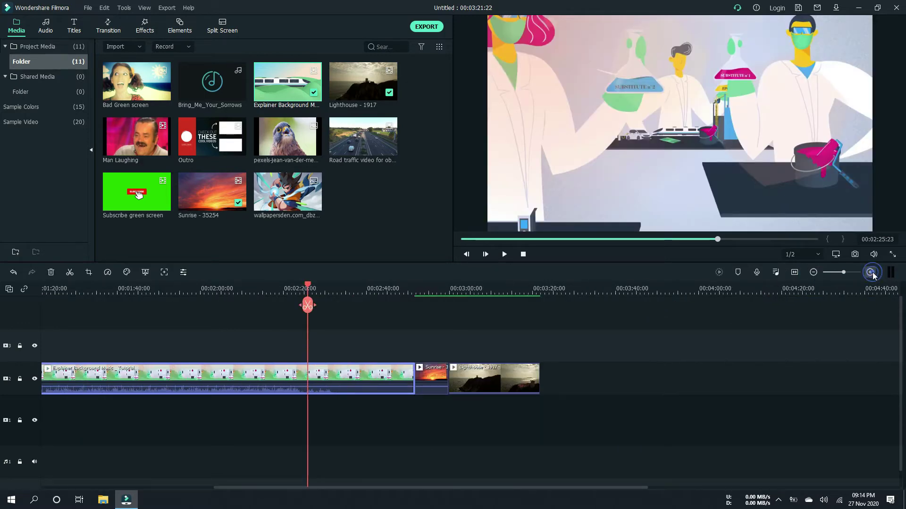
pyautogui.click(871, 273)
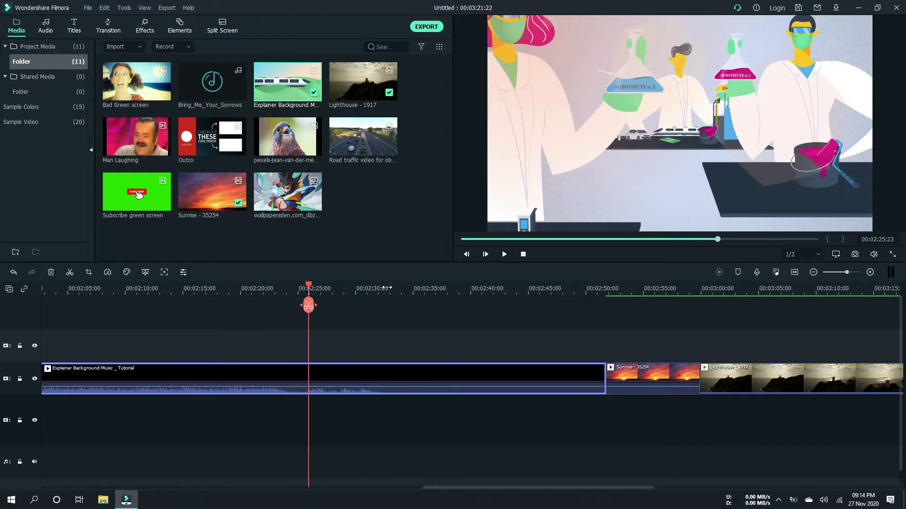
pyautogui.moveTo(385, 288); pyautogui.dragTo(566, 289)
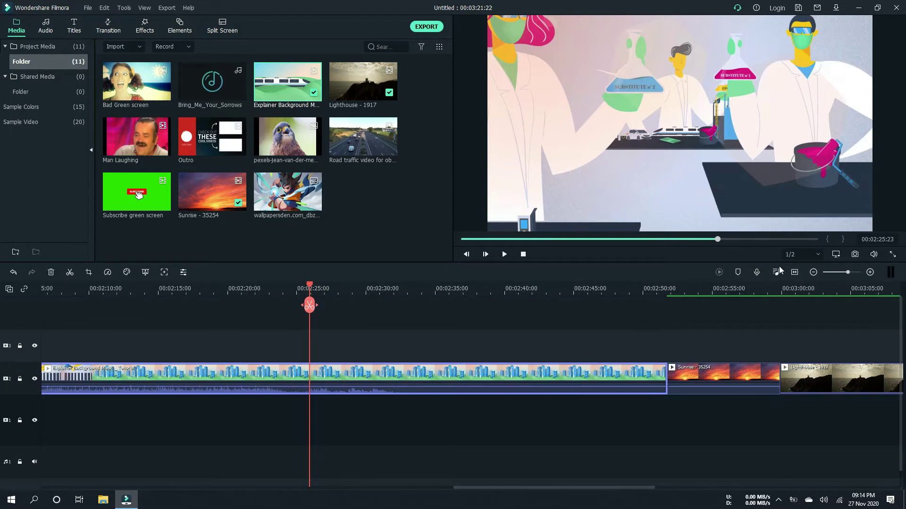
pyautogui.click(794, 272)
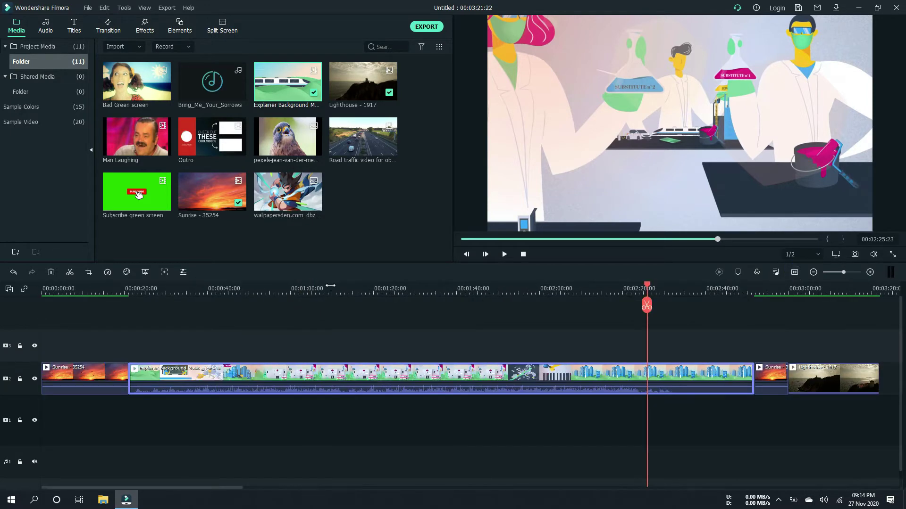
pyautogui.click(760, 288)
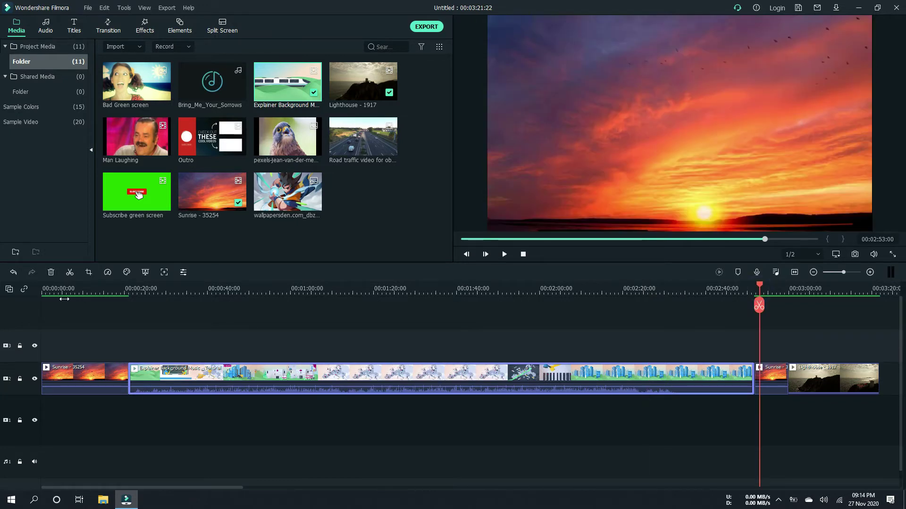
pyautogui.click(103, 289)
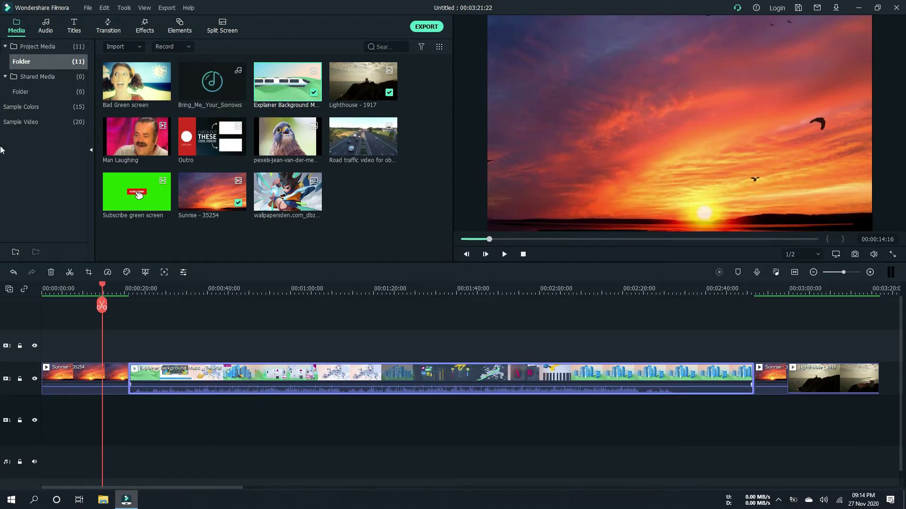
# Step: Undo the insertion inside the Sunrise clip and insert the Explainer Background Music clip between Sunrise and Lighthouse instead
pyautogui.click(13, 273)
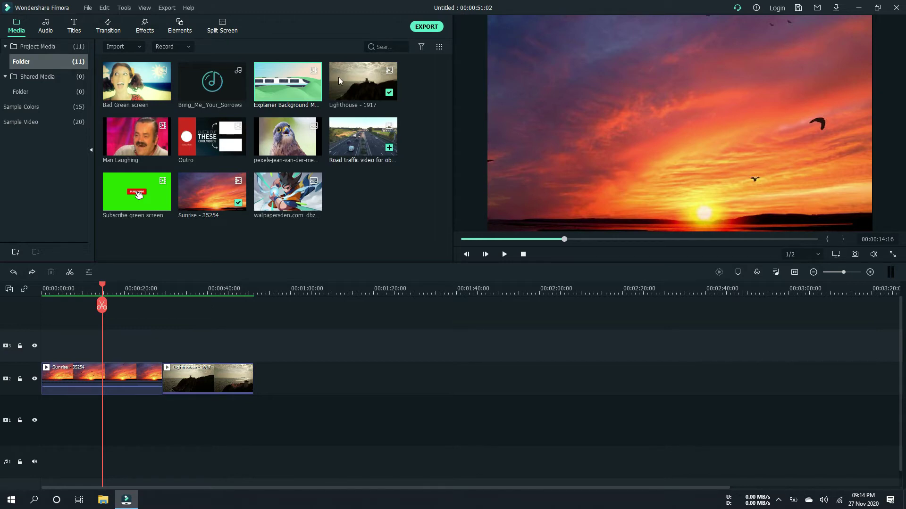
pyautogui.moveTo(266, 84); pyautogui.dragTo(162, 375)
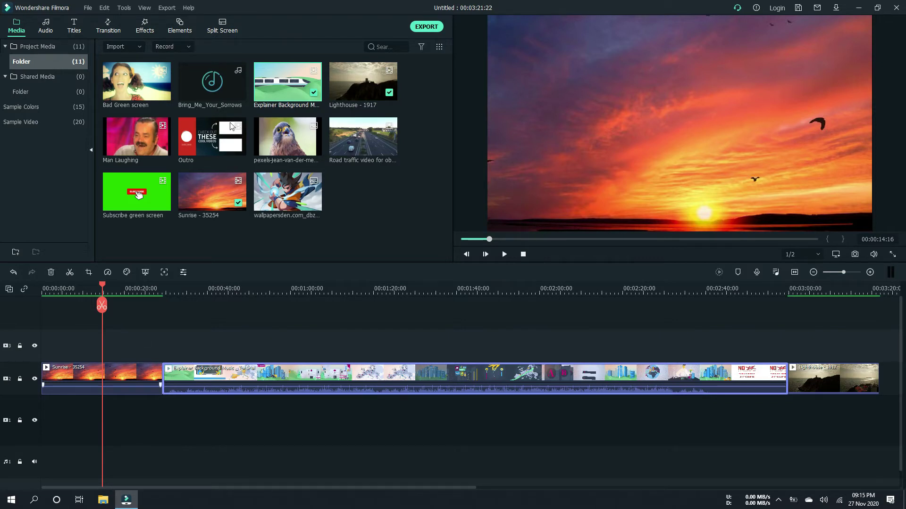
# Step: Insert the bird image partway through the Explainer Background Music clip at about 00:01:07, and undo that insertion
pyautogui.moveTo(275, 139); pyautogui.dragTo(322, 378)
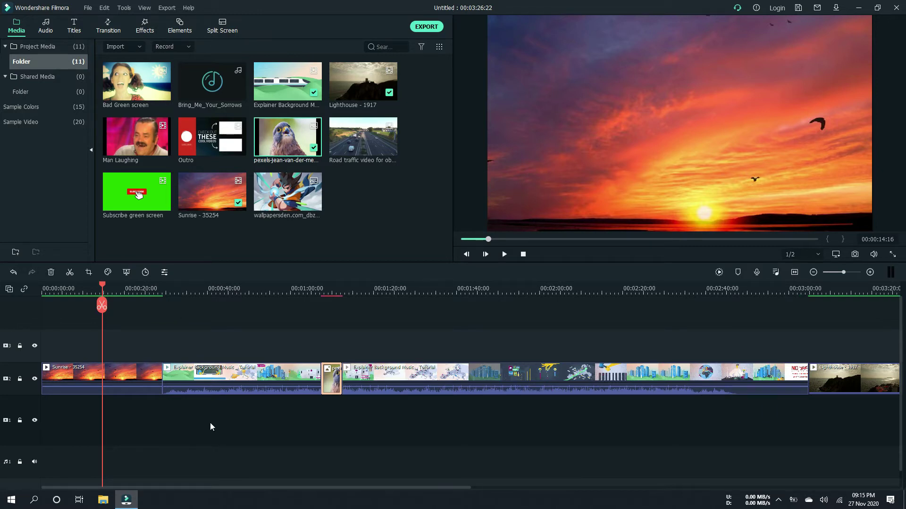
pyautogui.click(13, 272)
pyautogui.click(14, 275)
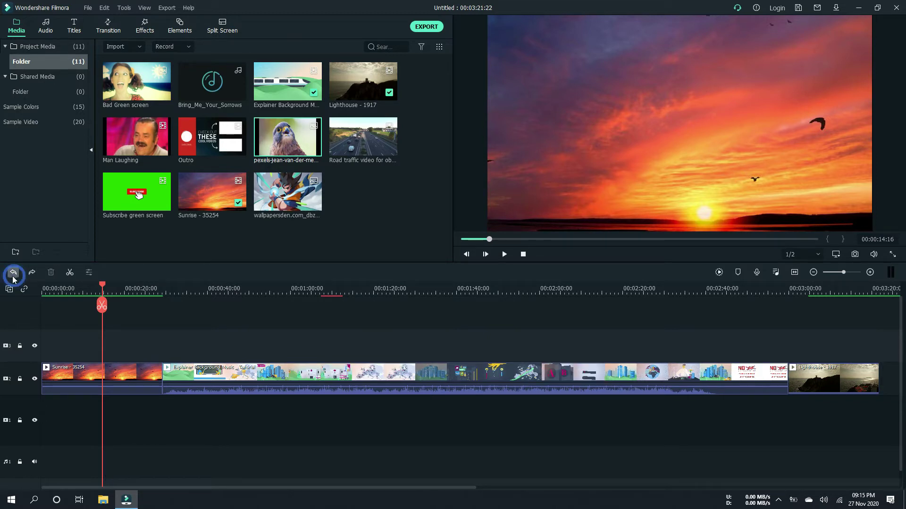
# Step: Lock video track 2 with the Sunrise and Lighthouse clips, and place the bird image on video track 3 at about 00:00:24
pyautogui.click(20, 379)
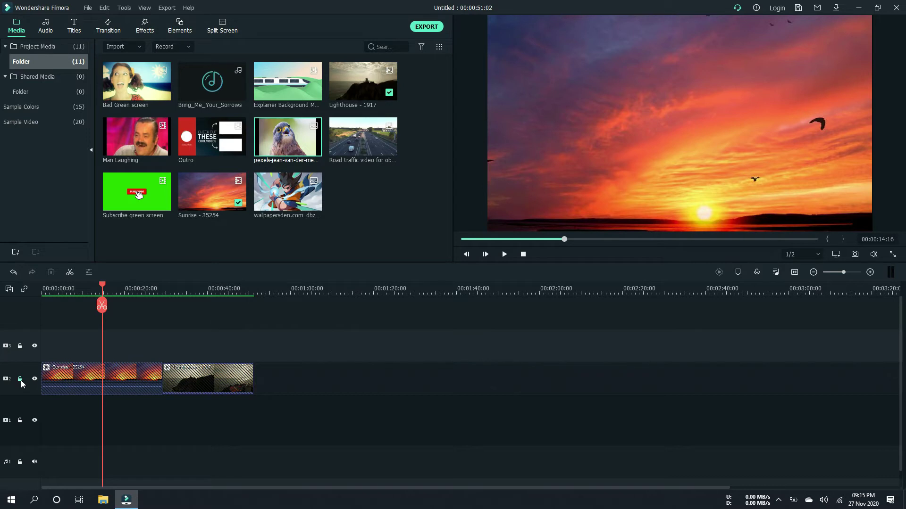
pyautogui.click(21, 380)
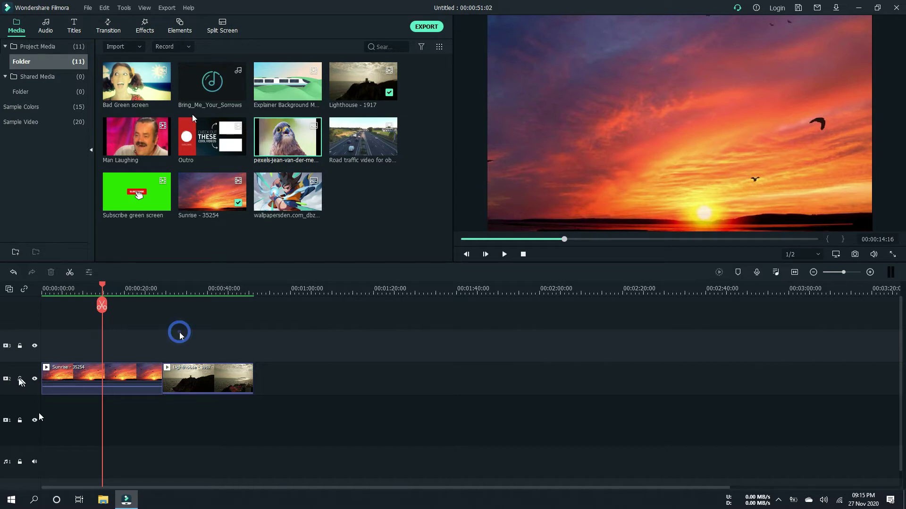
pyautogui.click(20, 379)
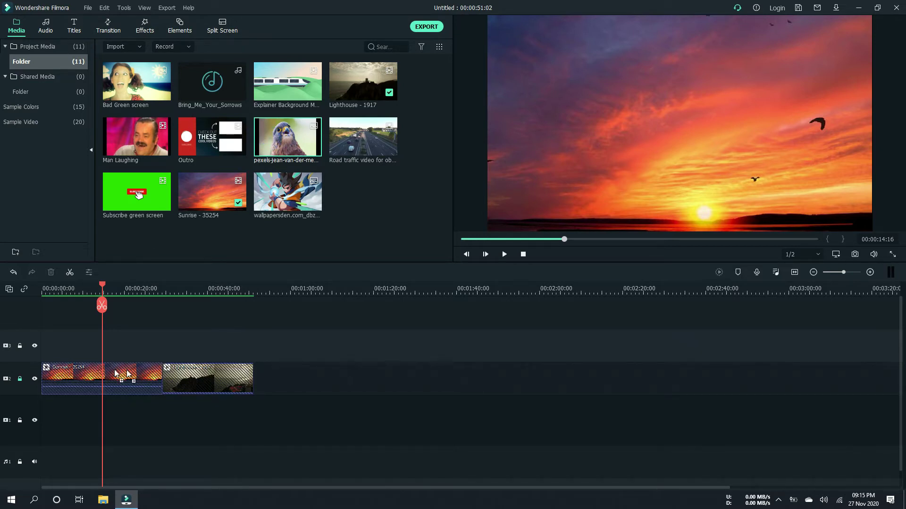
pyautogui.moveTo(114, 375); pyautogui.dragTo(151, 346)
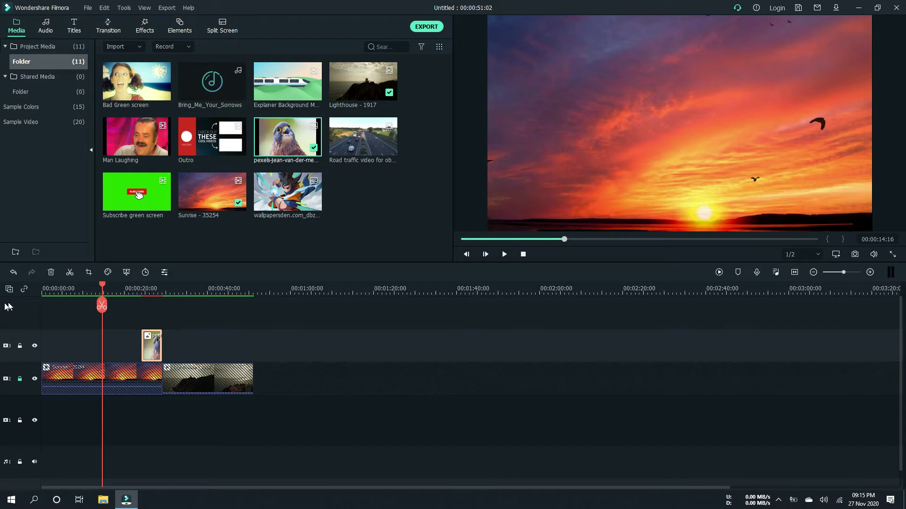
# Step: Hide video track 2, view the bird image on its own at 00:00:25:17, and show the track again
pyautogui.click(35, 379)
pyautogui.click(35, 380)
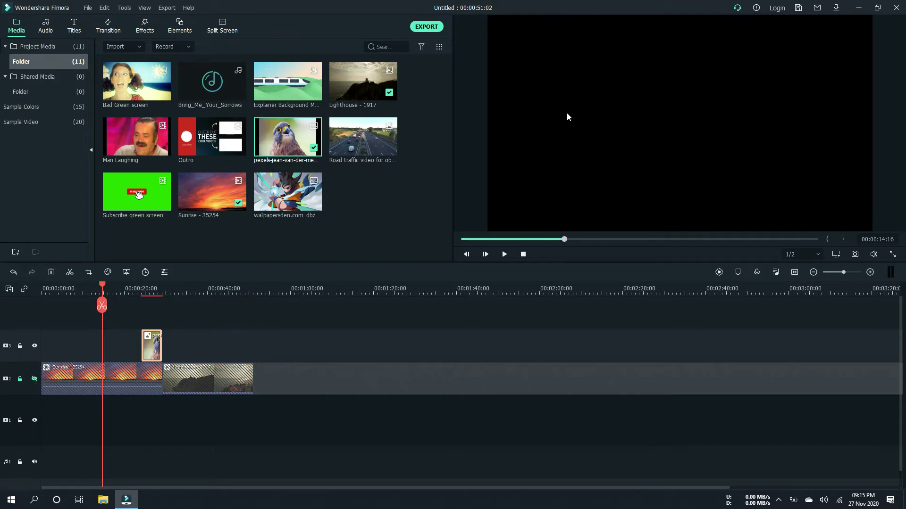
pyautogui.click(119, 289)
pyautogui.click(148, 291)
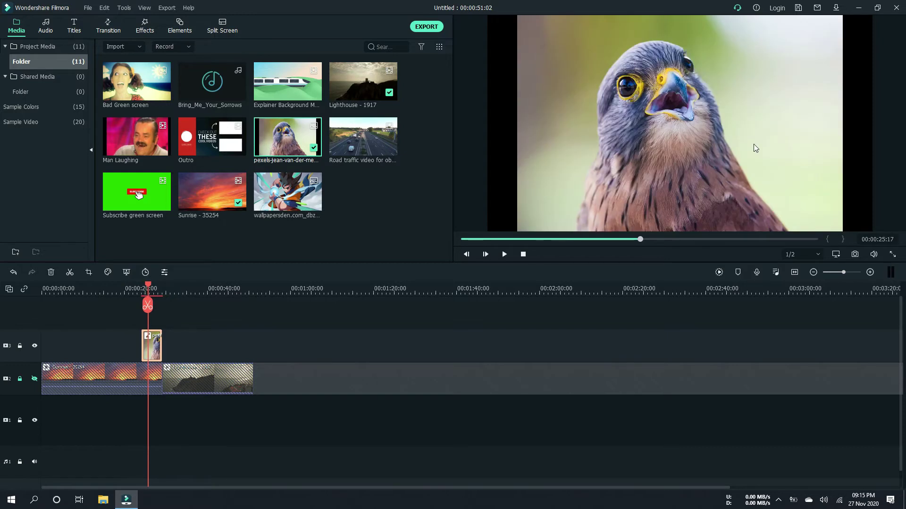
pyautogui.click(34, 379)
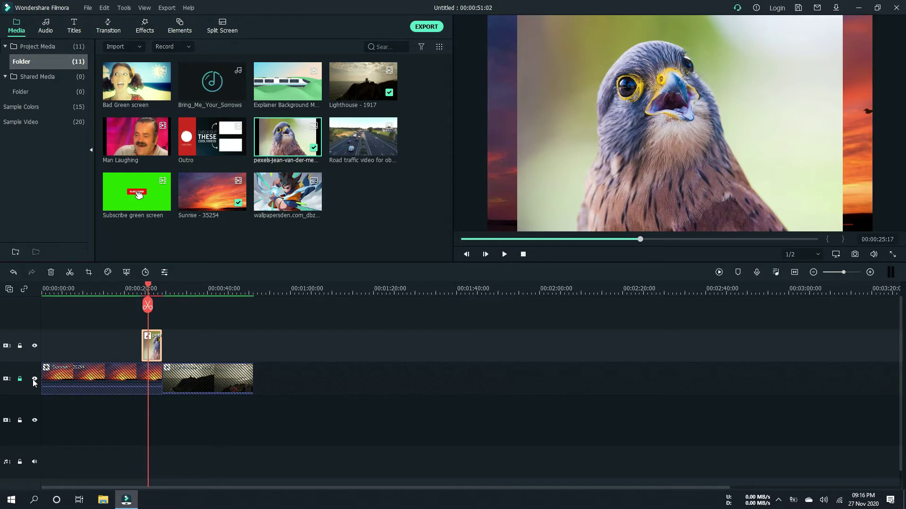
# Step: Delete the bird image from video track 3
pyautogui.rightClick(154, 339)
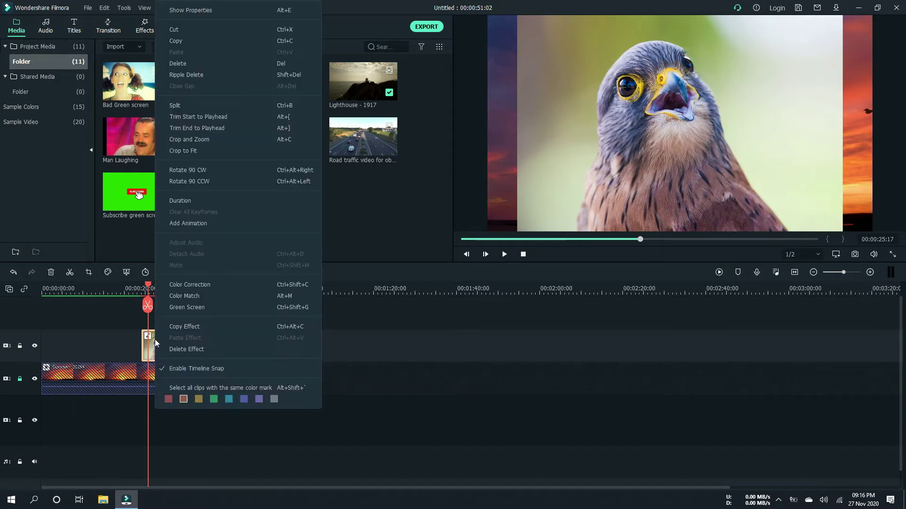
pyautogui.click(200, 63)
pyautogui.click(214, 342)
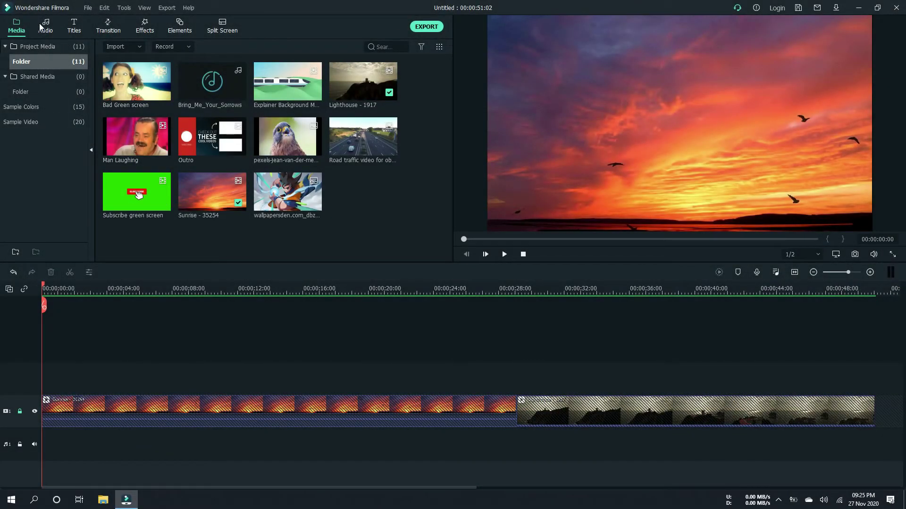
# Step: Browse the included audio library and preview the Horror Atmosphere_01 sound
pyautogui.click(47, 31)
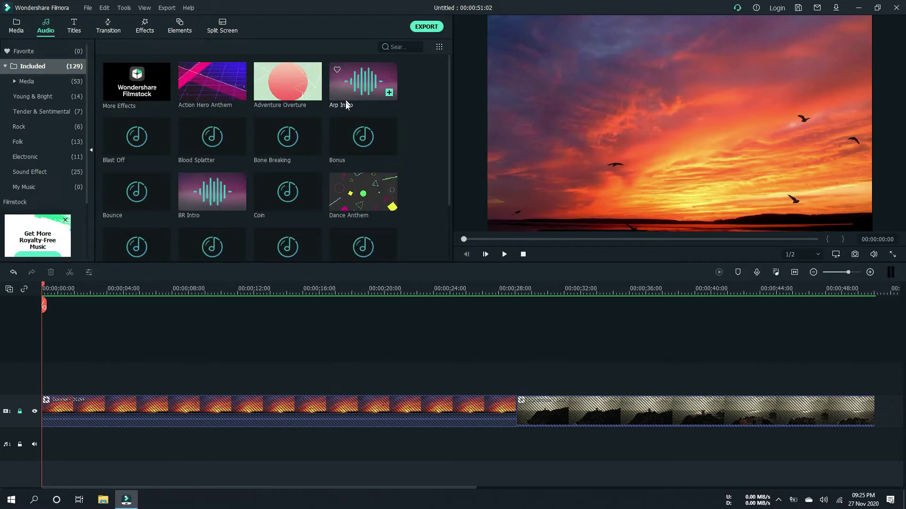
pyautogui.scroll(-5, 253, 207)
pyautogui.moveTo(264, 147)
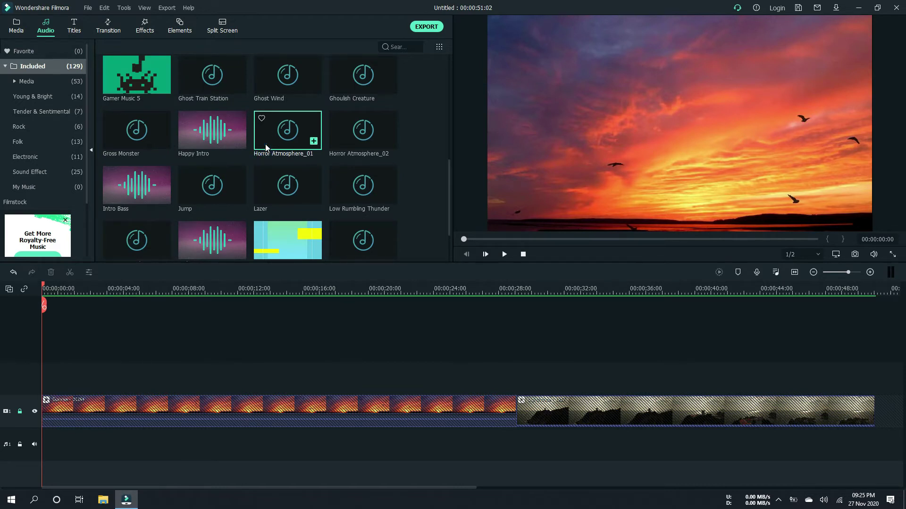
pyautogui.doubleClick(265, 148)
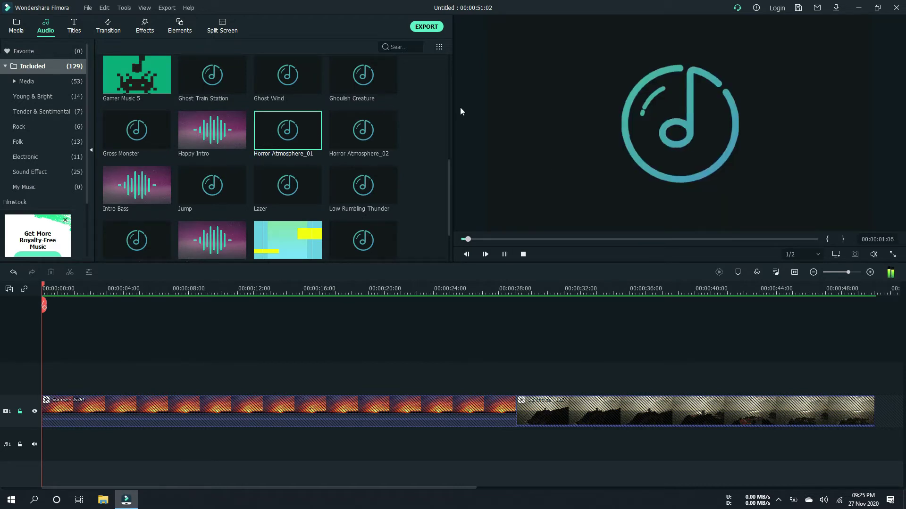
# Step: Preview the Feet On Water and Low Tree - Come Back Home songs in the Young & Bright audio category, and stop playback
pyautogui.click(21, 98)
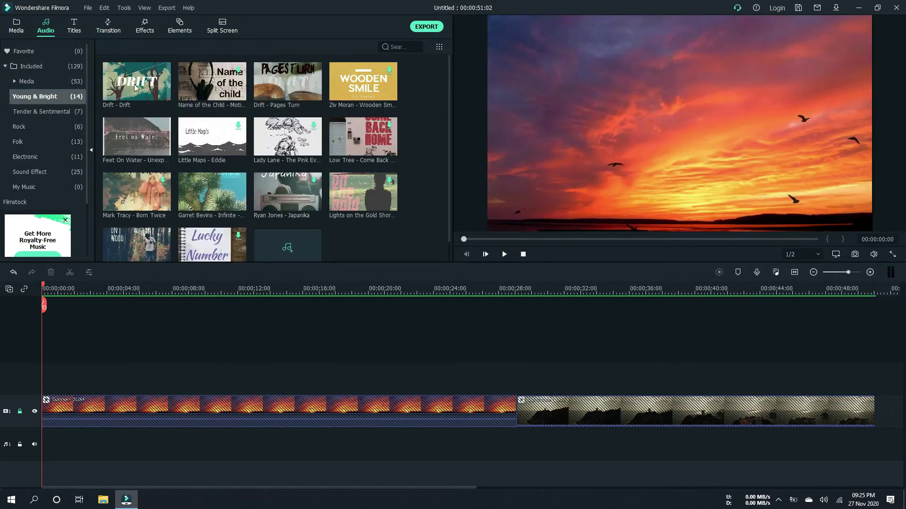
pyautogui.click(131, 146)
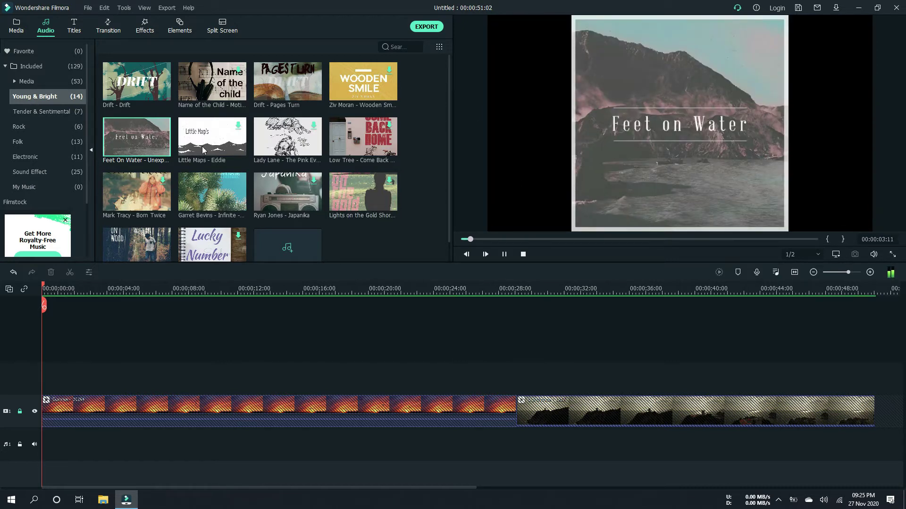
pyautogui.click(346, 140)
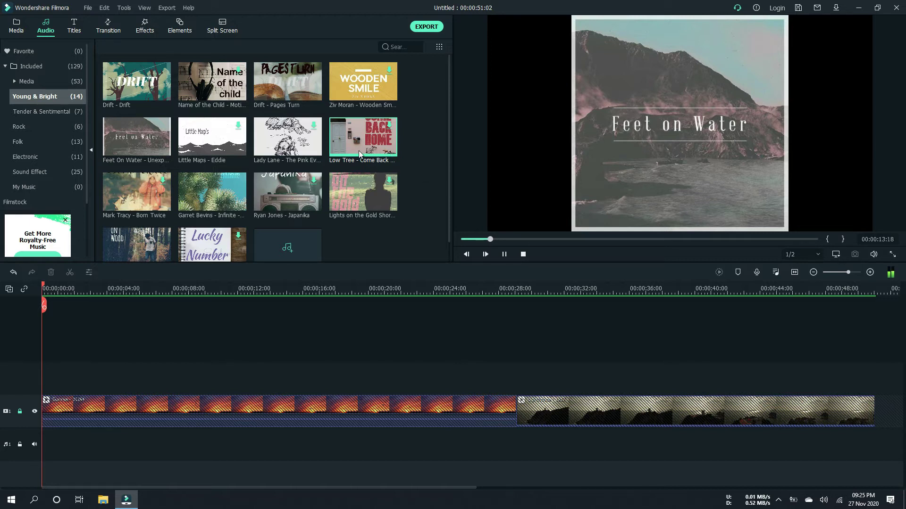
pyautogui.doubleClick(342, 146)
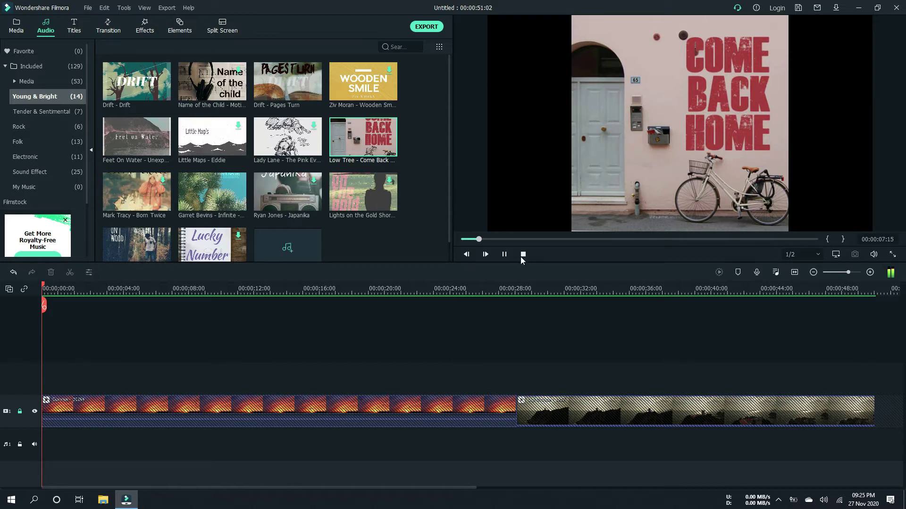
pyautogui.click(503, 255)
pyautogui.click(520, 258)
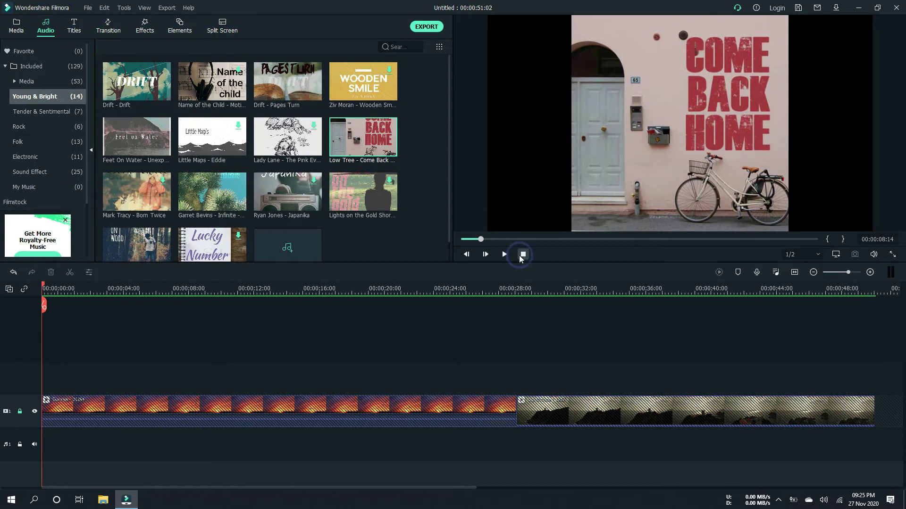
pyautogui.click(415, 244)
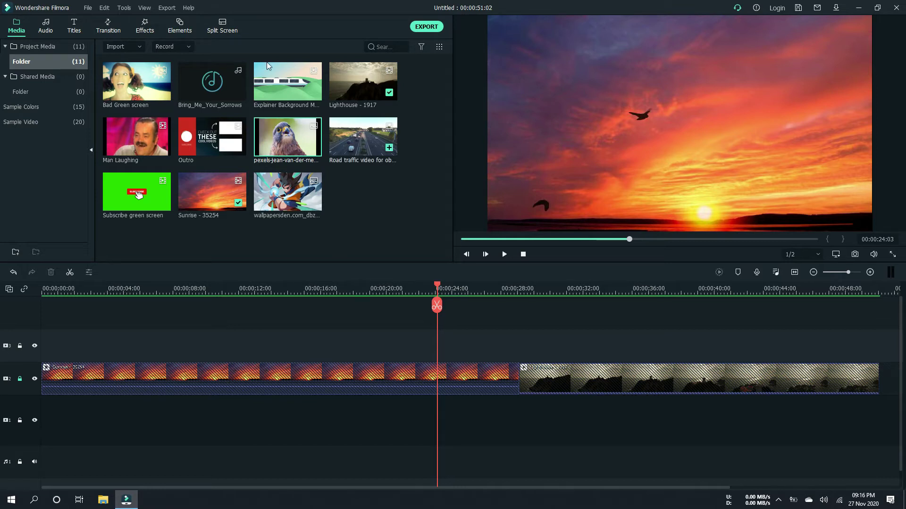
# Step: Add the Explainer Background Music clip at the start of the timeline and move it to video track 1, beneath the locked clips
pyautogui.moveTo(277, 95)
pyautogui.moveTo(278, 96); pyautogui.dragTo(303, 279)
pyautogui.moveTo(264, 333); pyautogui.dragTo(29, 350)
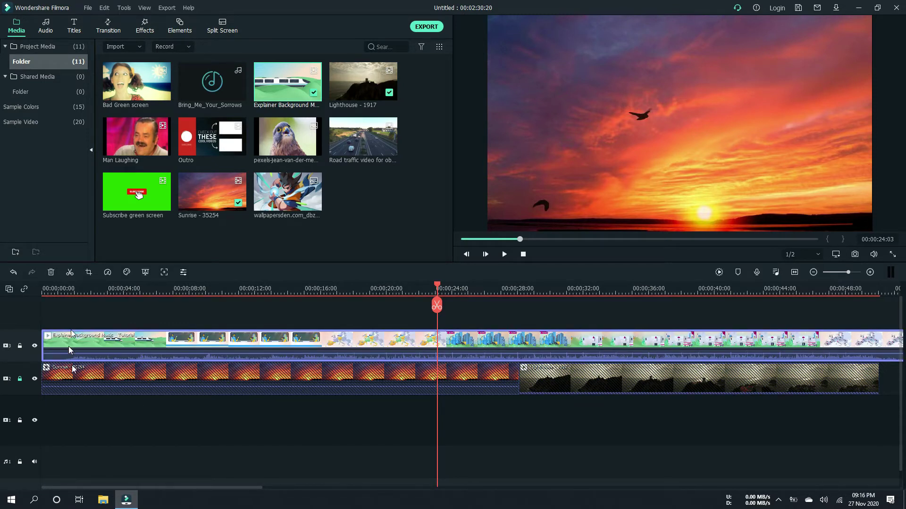
pyautogui.moveTo(70, 348); pyautogui.dragTo(67, 446)
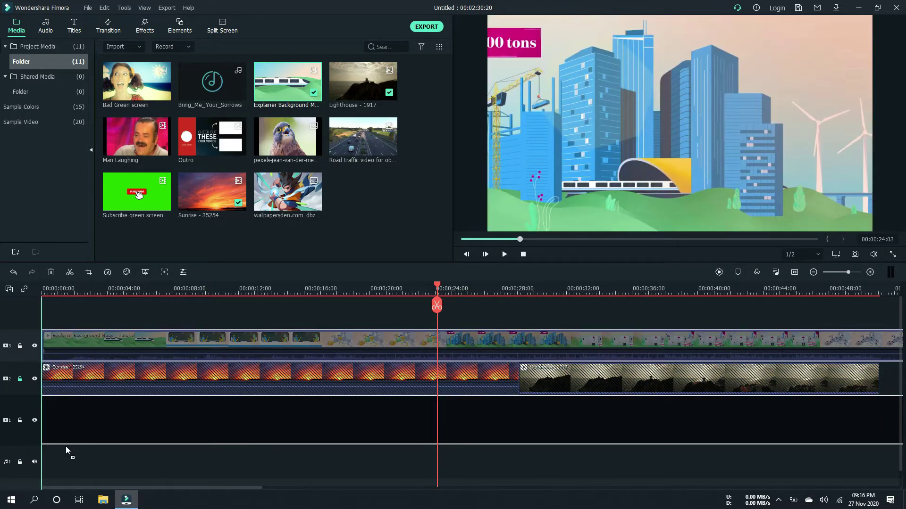
pyautogui.moveTo(66, 446); pyautogui.dragTo(66, 446)
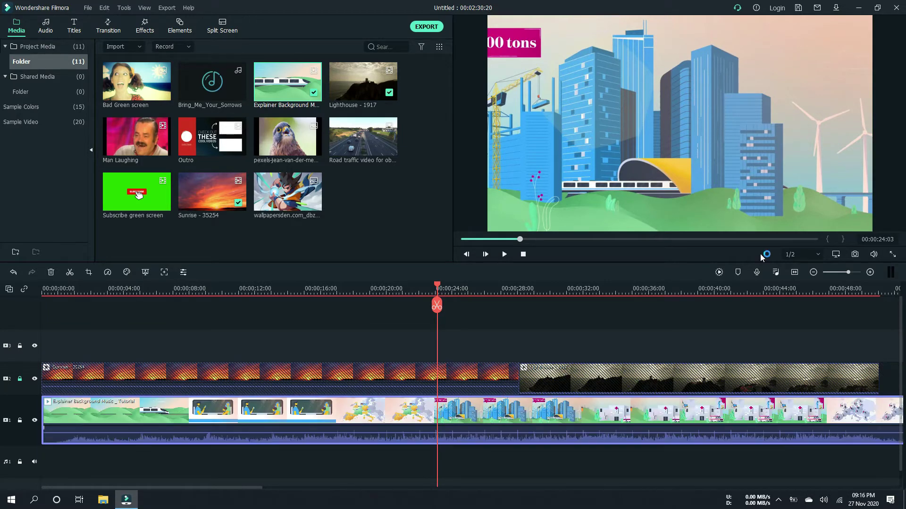
# Step: Fit the whole timeline in view and move the playhead just past the Lighthouse clip's end, at 00:00:51:24
pyautogui.click(794, 274)
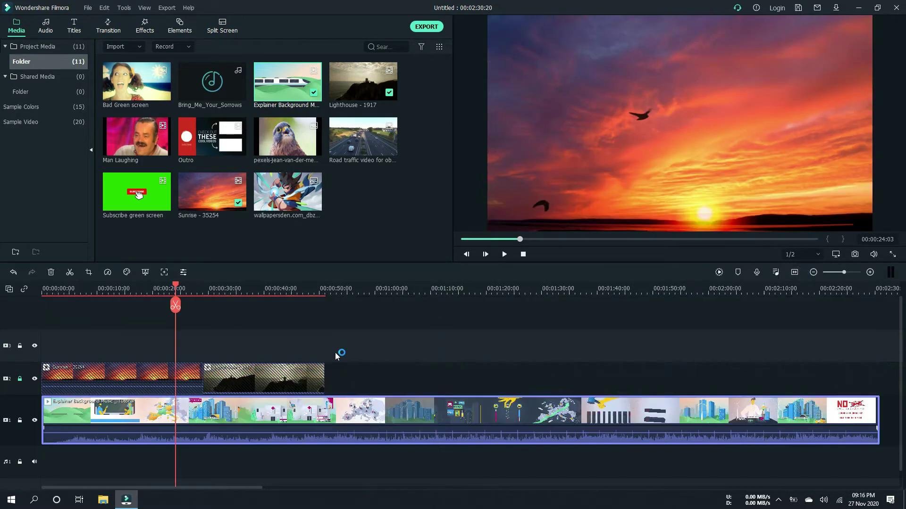
pyautogui.click(179, 288)
pyautogui.moveTo(276, 290); pyautogui.dragTo(330, 295)
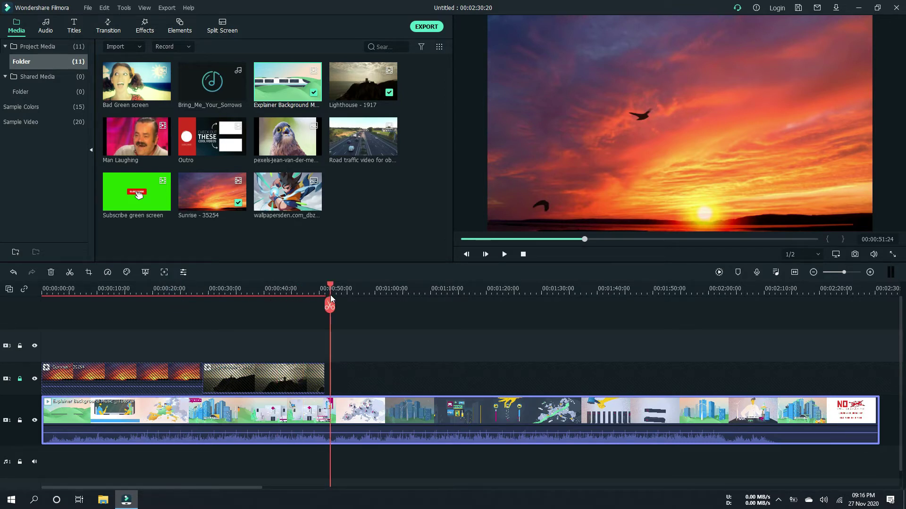
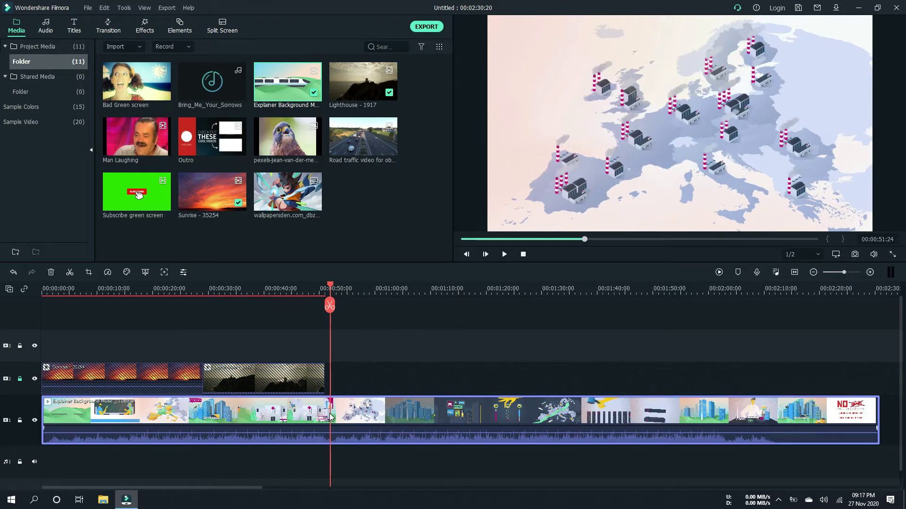
# Step: Detach the audio from the Explainer Background Music clip
pyautogui.rightClick(273, 412)
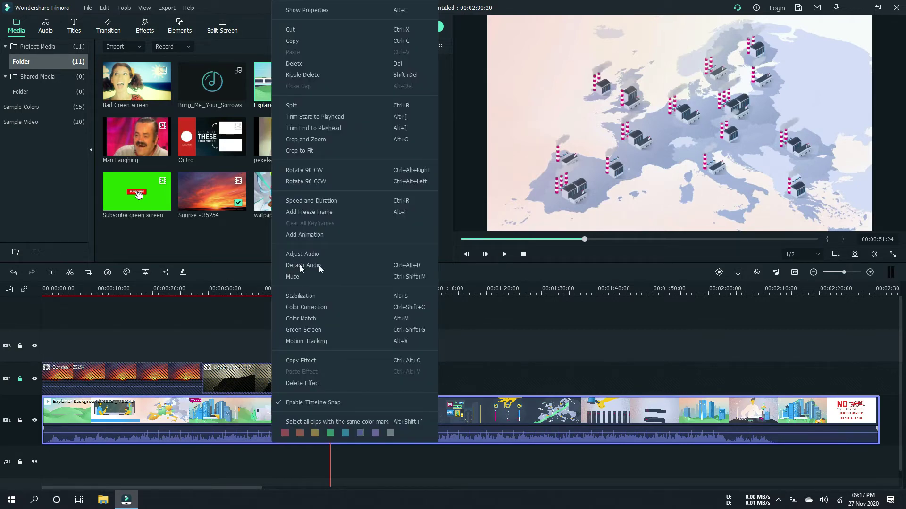
pyautogui.click(350, 264)
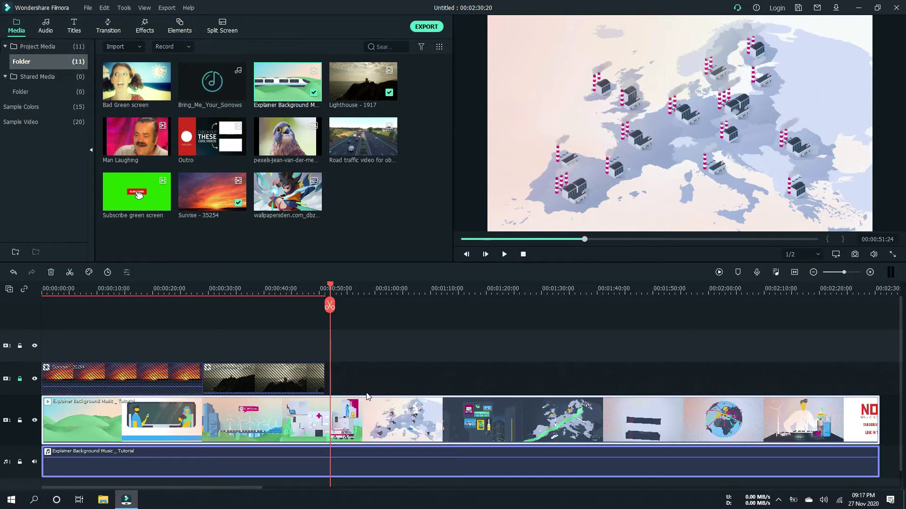
pyautogui.scroll(-1, 266, 424)
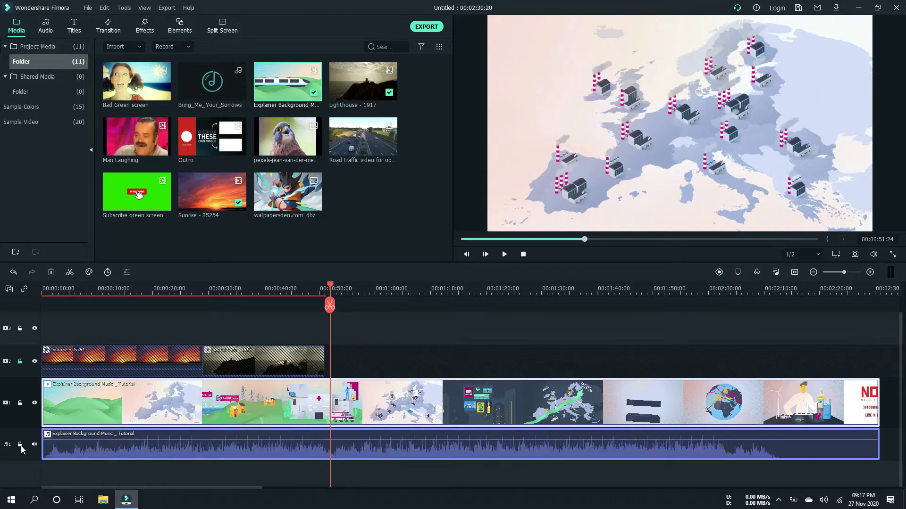
# Step: Delete the video part of the Explainer Background Music clip, keeping its detached audio, and remove the empty tracks
pyautogui.click(413, 400)
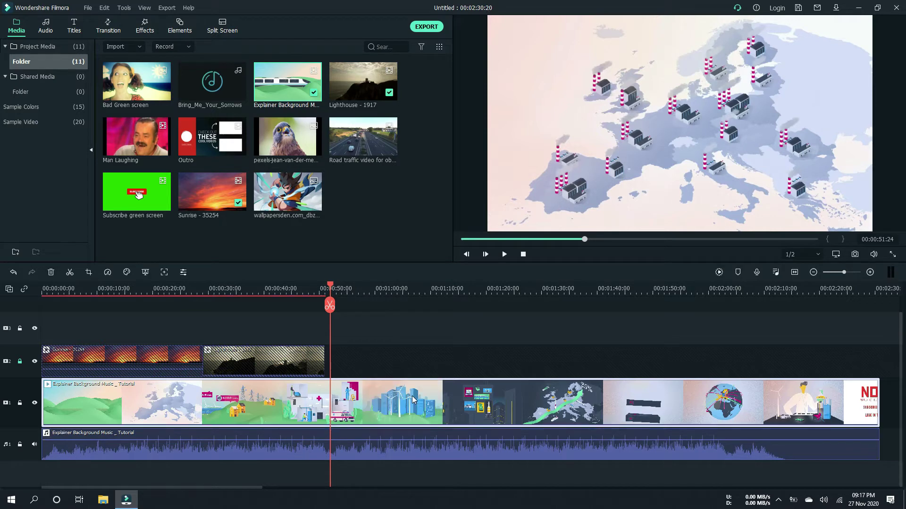
pyautogui.rightClick(412, 399)
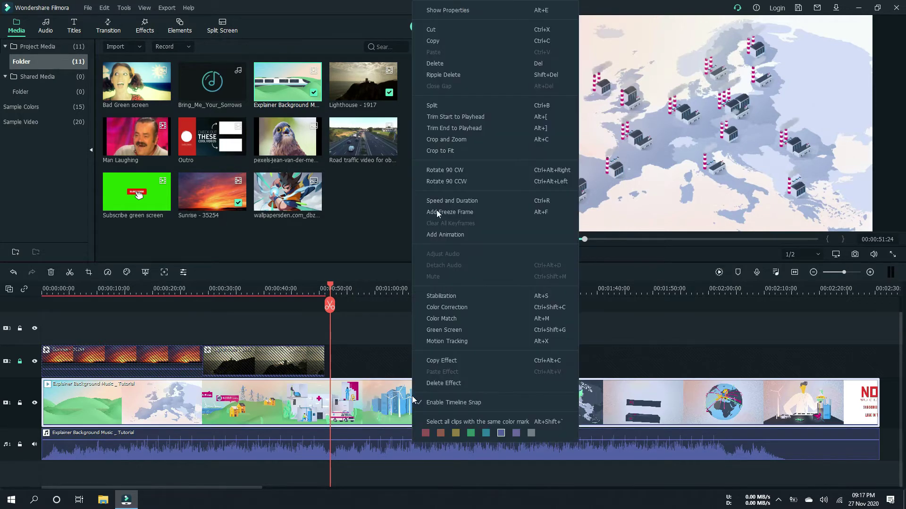
pyautogui.click(433, 63)
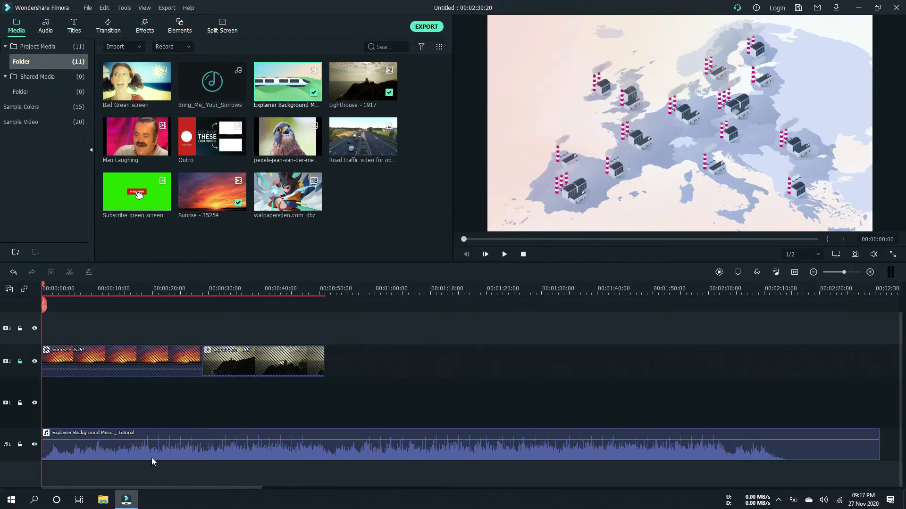
pyautogui.rightClick(28, 391)
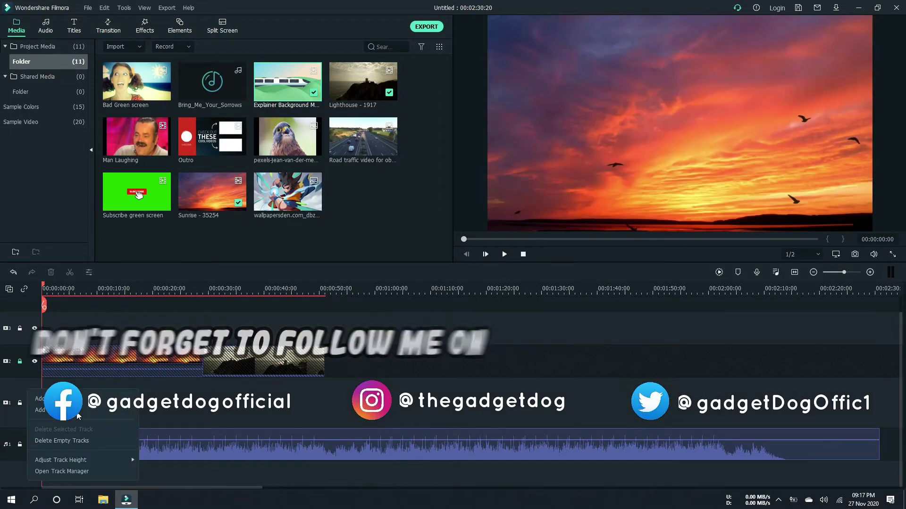
pyautogui.click(94, 441)
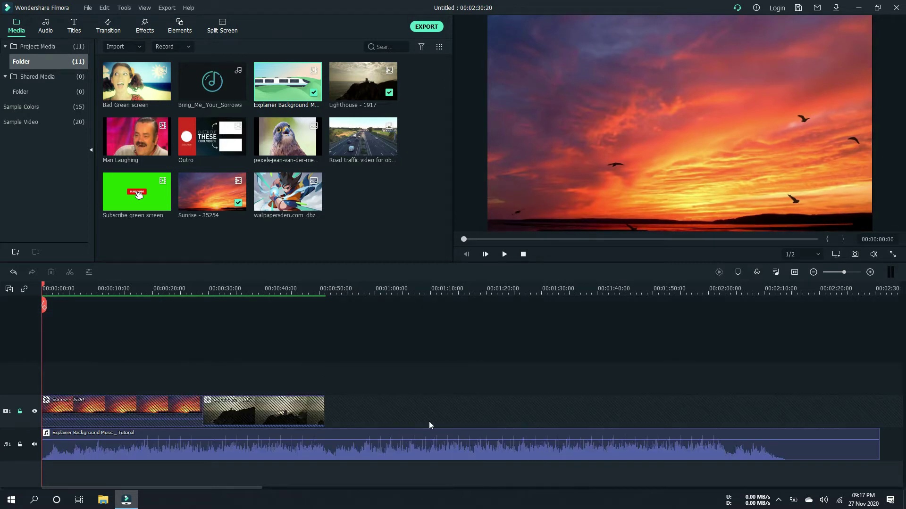
# Step: Split the Explainer Background Music audio just past the end of the Lighthouse clip, at 00:00:51:09
pyautogui.moveTo(128, 440)
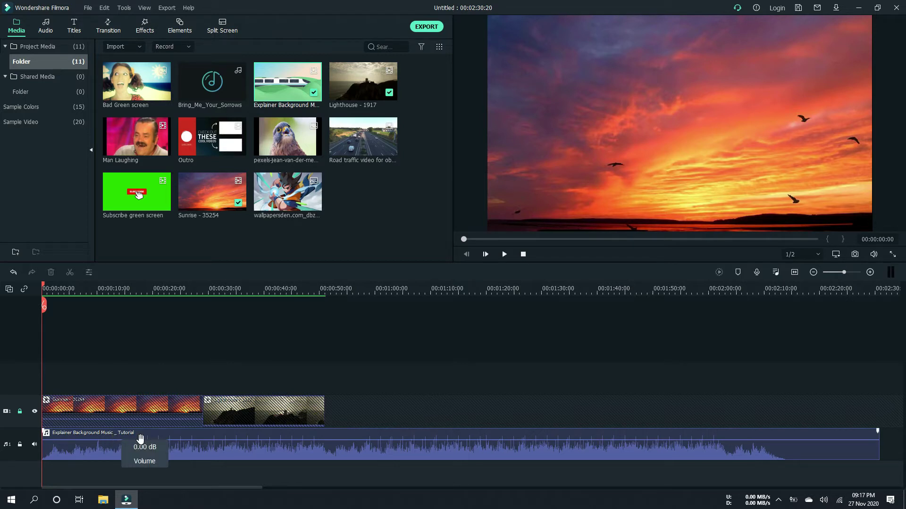
pyautogui.click(330, 289)
pyautogui.moveTo(329, 288); pyautogui.dragTo(327, 286)
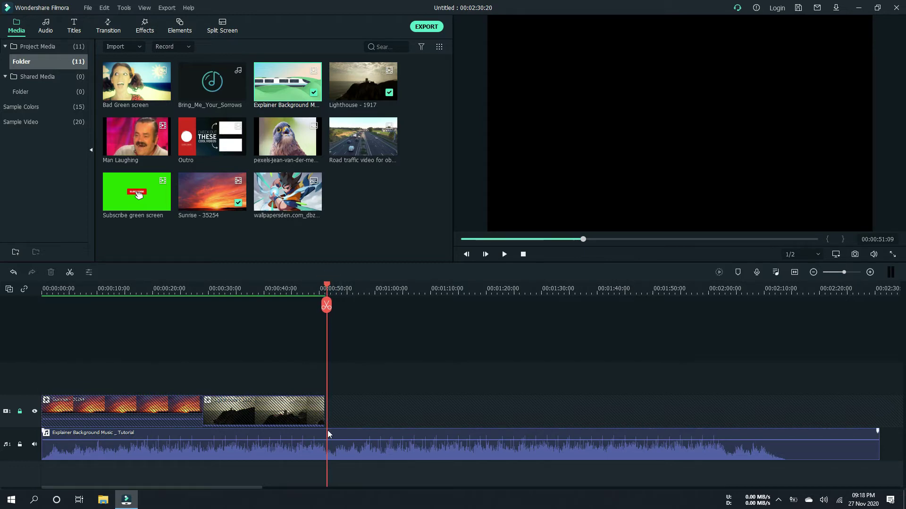
pyautogui.click(327, 306)
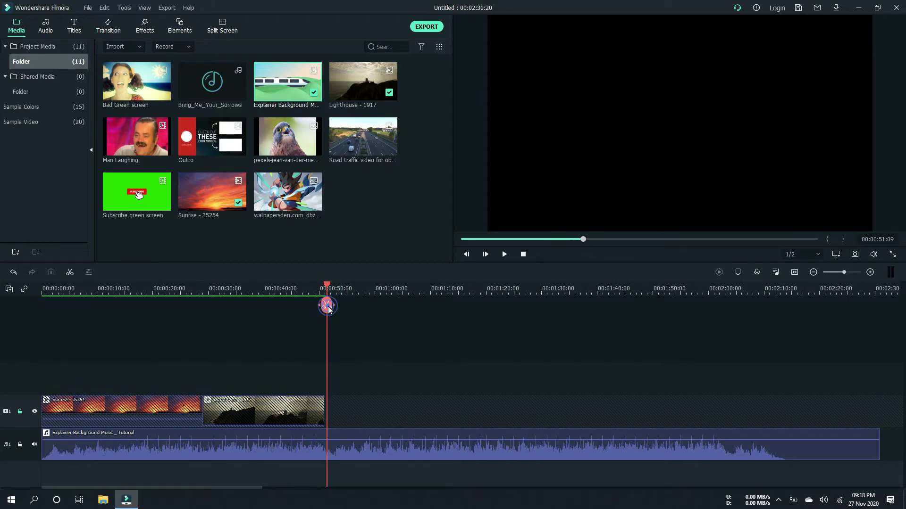
# Step: Delete the Explainer Background Music audio after the split and fit the remaining project to the timeline width
pyautogui.rightClick(361, 451)
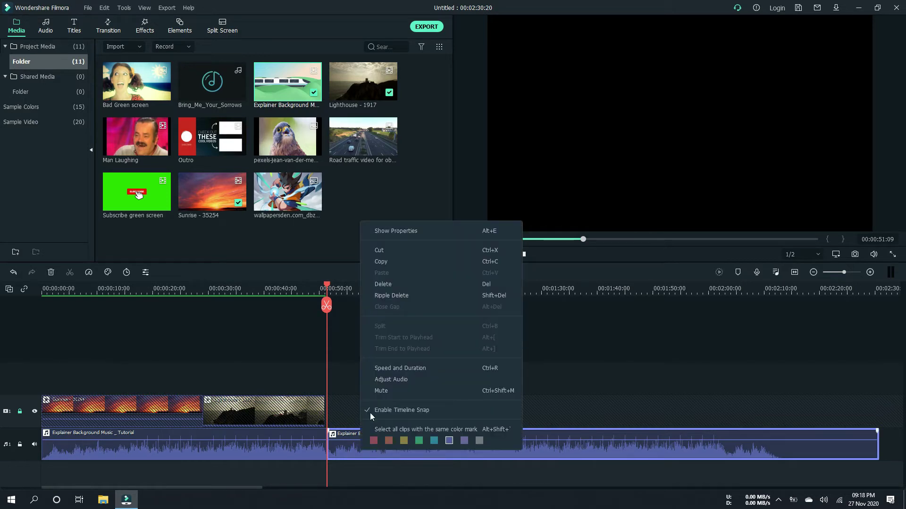
pyautogui.click(394, 285)
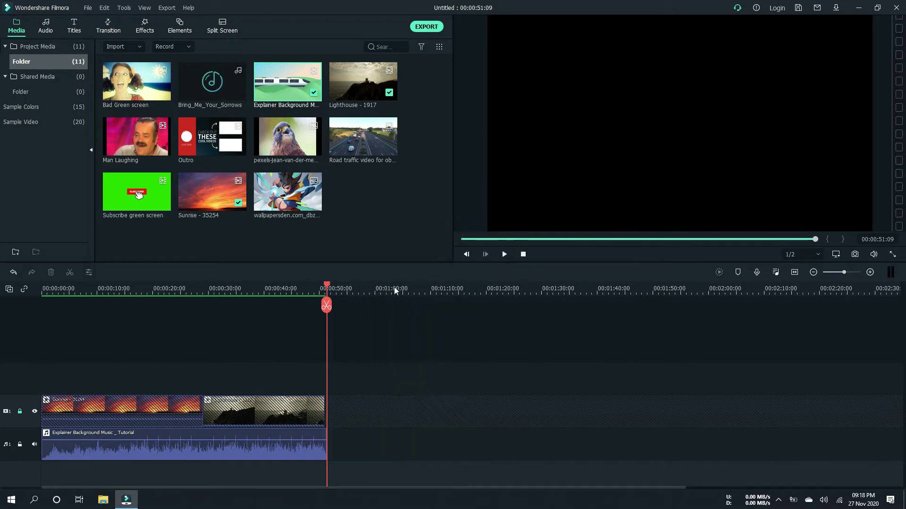
pyautogui.click(794, 272)
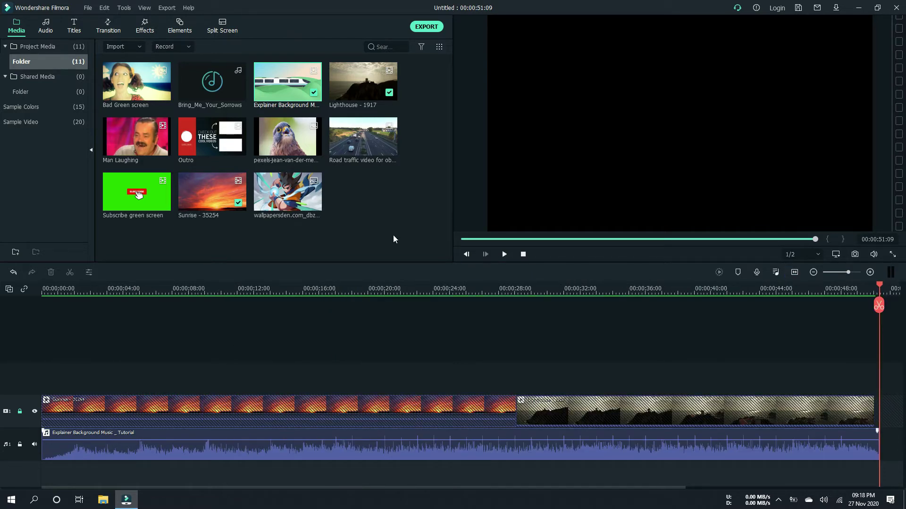
# Step: Replace the Explainer Background Music audio with Bring_Me_Your_Sorrows, placed at the start of the audio track
pyautogui.moveTo(188, 93)
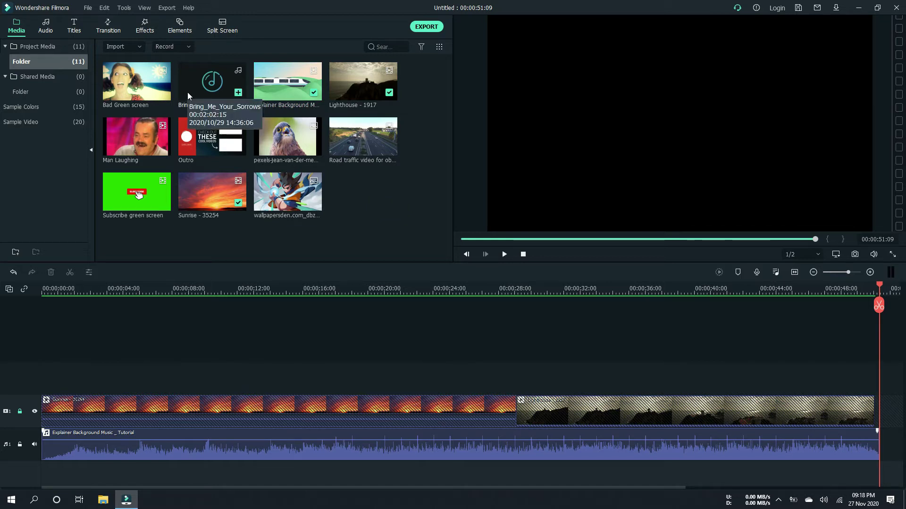
pyautogui.click(120, 447)
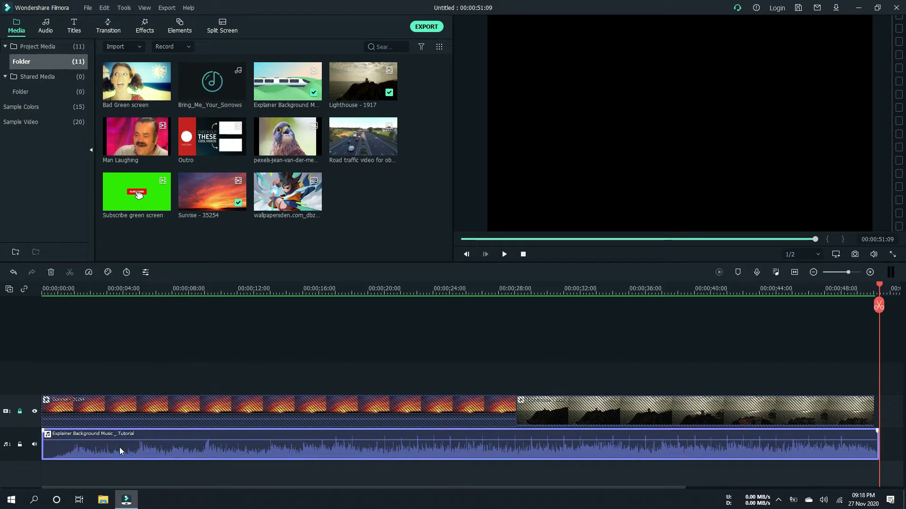
pyautogui.rightClick(120, 447)
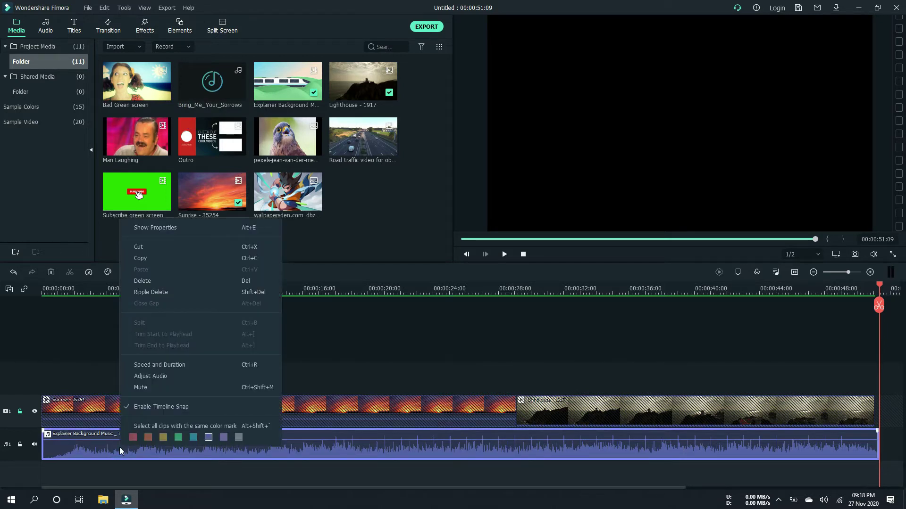
pyautogui.click(137, 285)
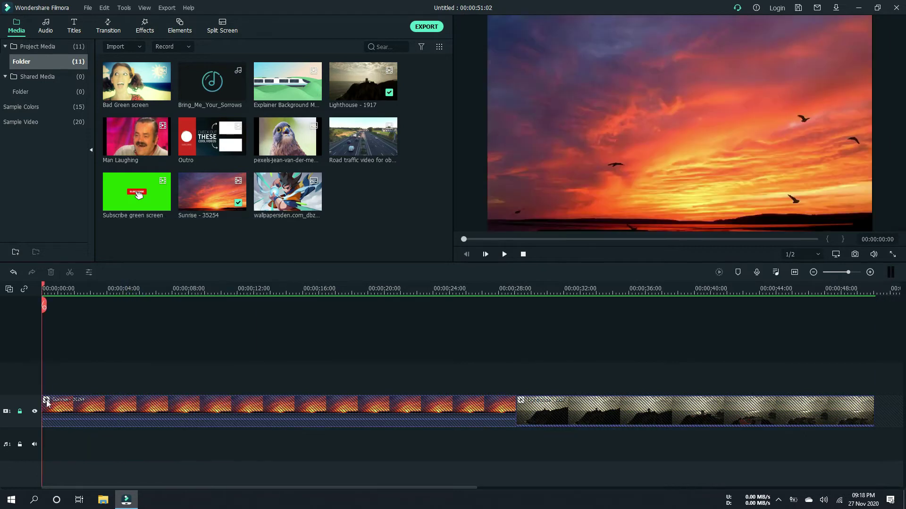
pyautogui.moveTo(196, 83); pyautogui.dragTo(44, 430)
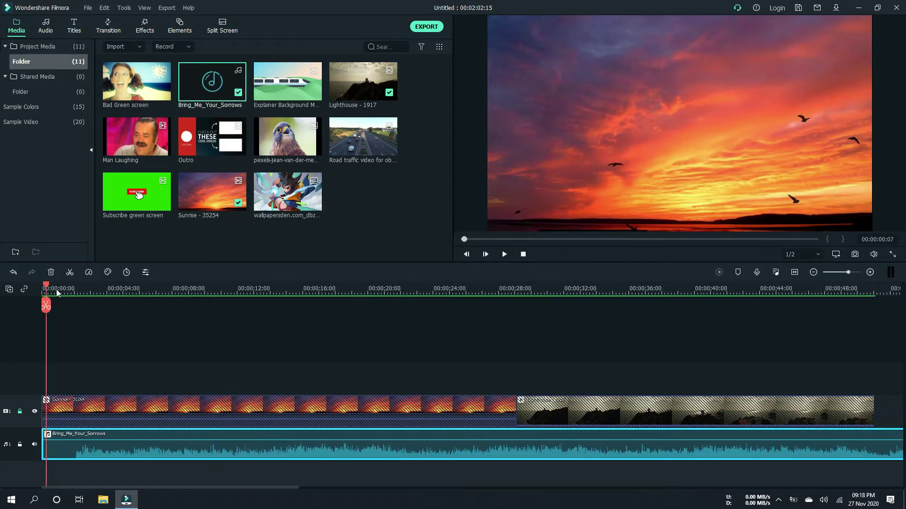
# Step: Split the Bring_Me_Your_Sorrows audio at 00:00:01:24 and delete its silent opening section
pyautogui.moveTo(61, 295); pyautogui.dragTo(74, 306)
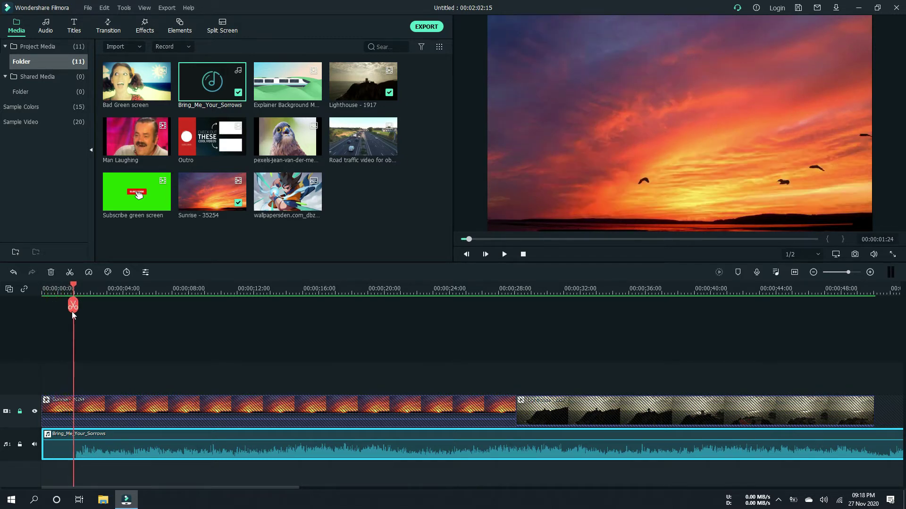
pyautogui.click(73, 305)
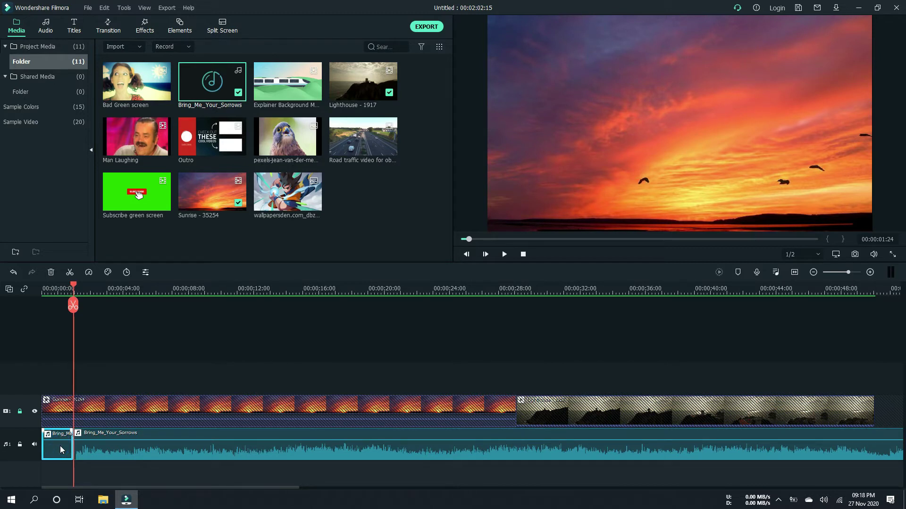
pyautogui.rightClick(60, 446)
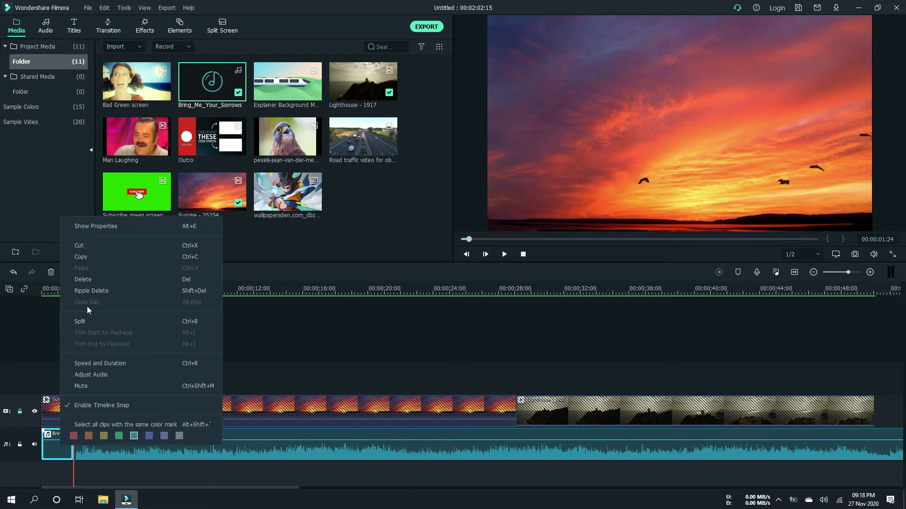
pyautogui.click(58, 271)
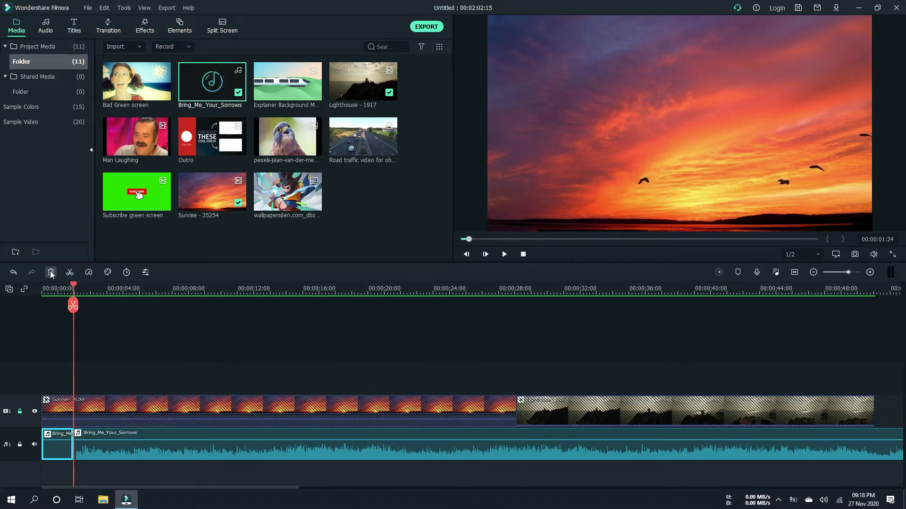
pyautogui.click(51, 273)
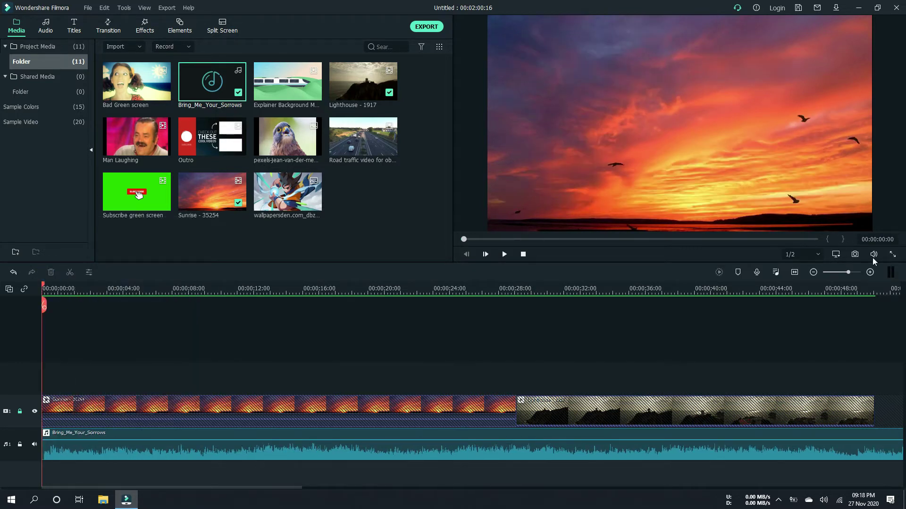
# Step: Split the Bring_Me_Your_Sorrows audio just past the Lighthouse clip's end, at 00:00:51:08, and delete the remainder
pyautogui.click(795, 273)
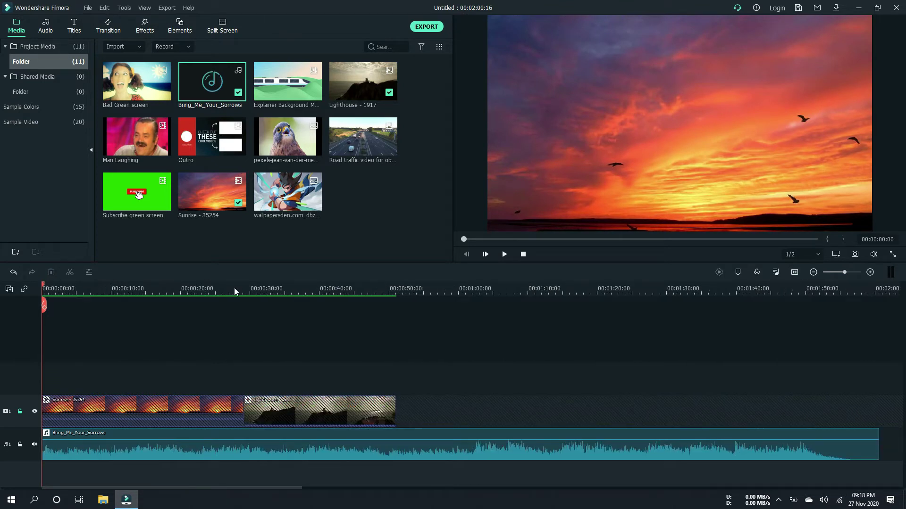
pyautogui.moveTo(234, 287); pyautogui.dragTo(398, 303)
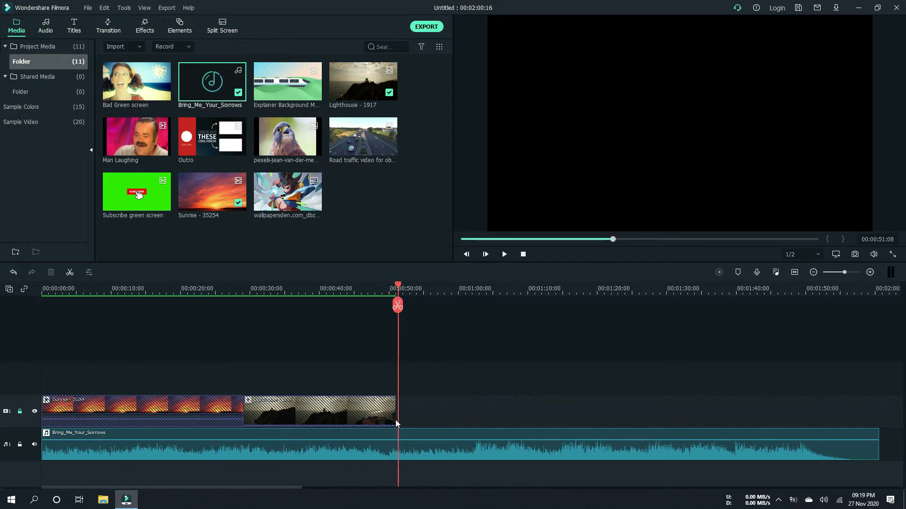
pyautogui.click(398, 450)
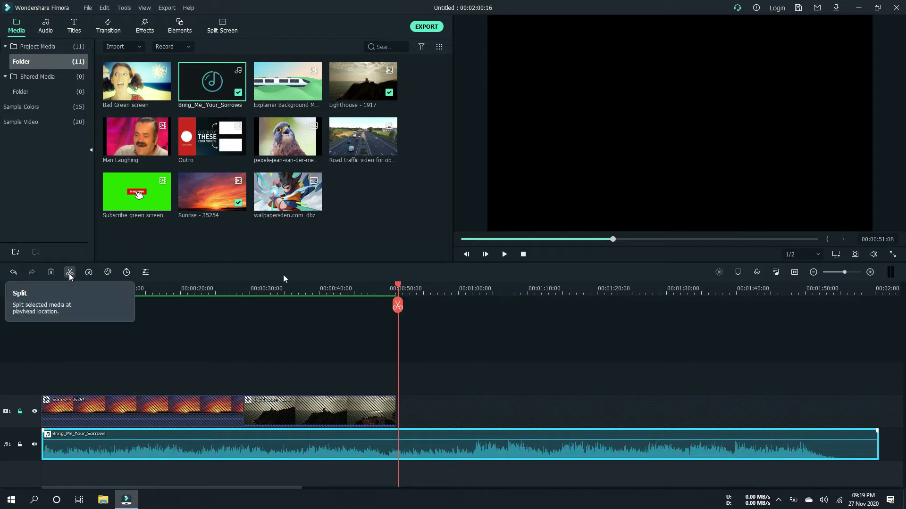
pyautogui.click(397, 305)
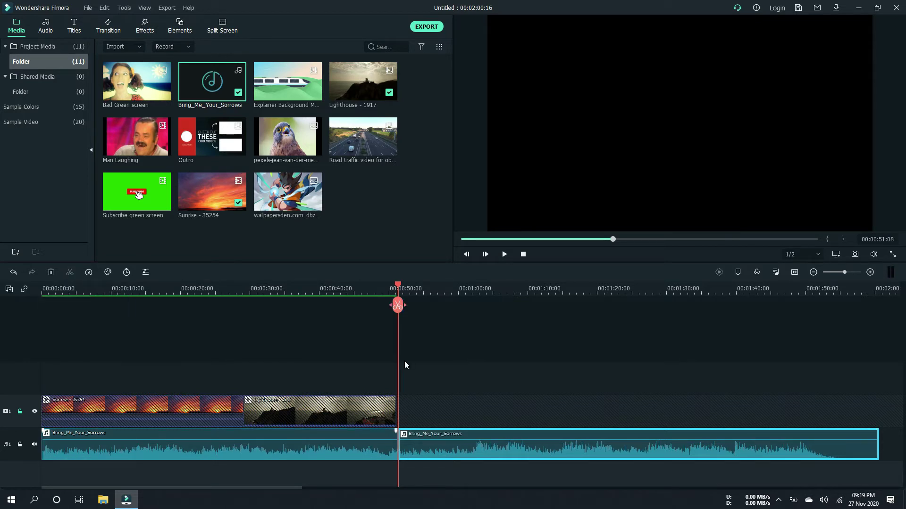
pyautogui.rightClick(435, 448)
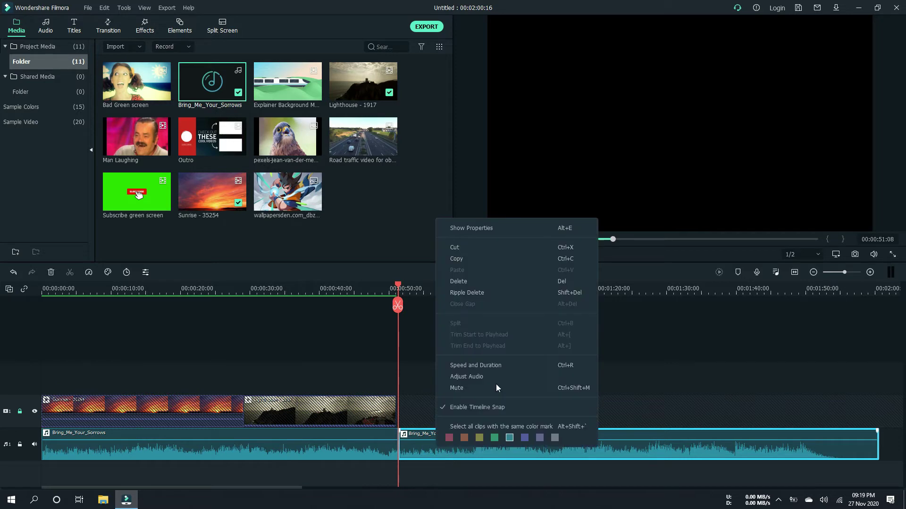
pyautogui.click(469, 281)
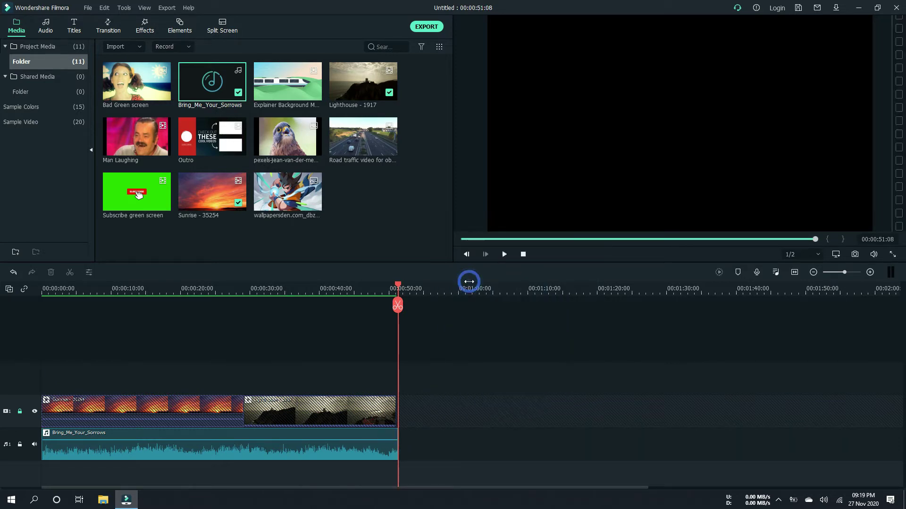
pyautogui.click(795, 273)
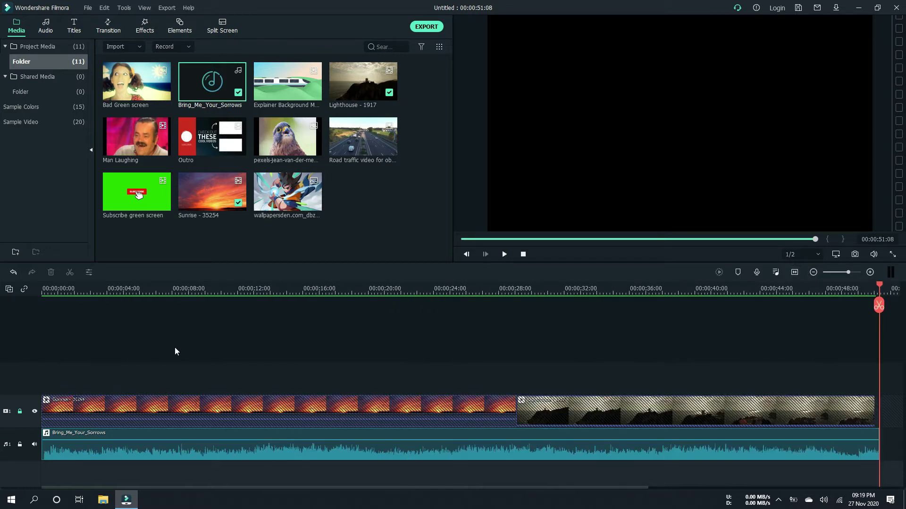
# Step: Play the project from the beginning for about seven seconds to hear the new background music
pyautogui.click(523, 257)
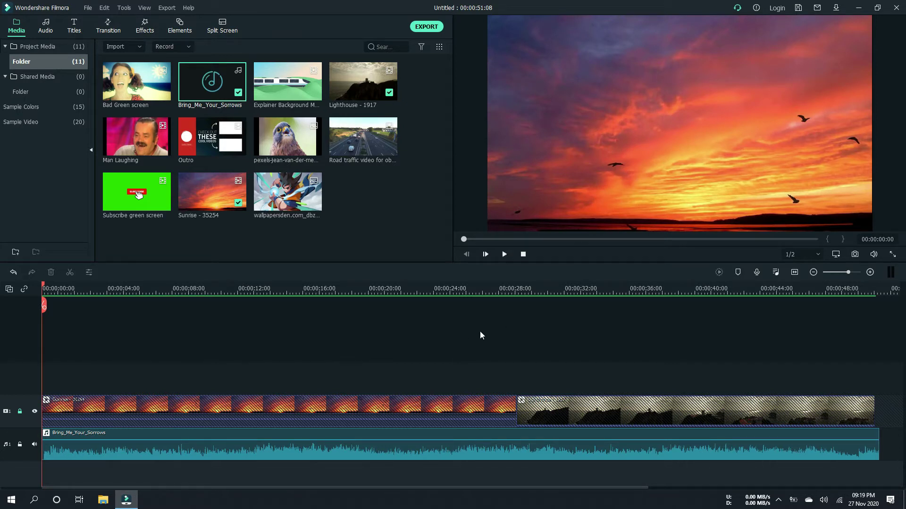
pyautogui.press('space')
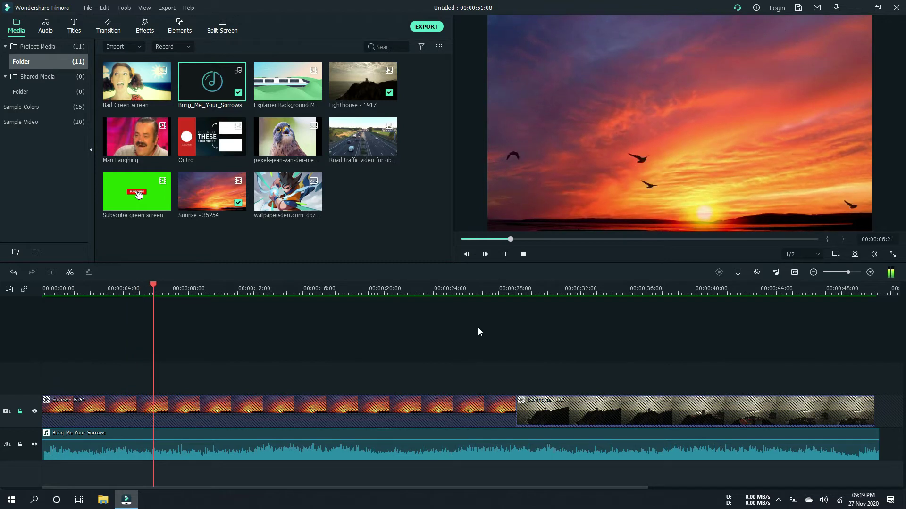
pyautogui.press('space')
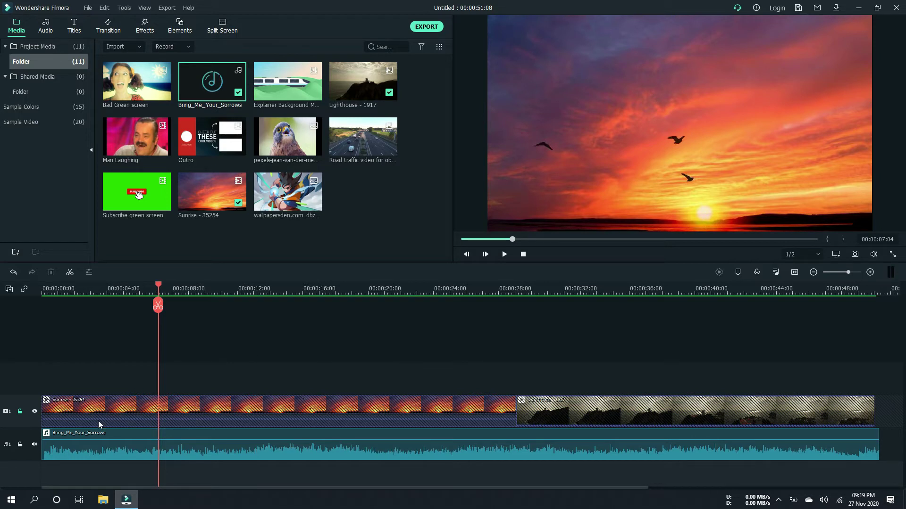
# Step: Lower the Bring_Me_Your_Sorrows clip's volume directly on the timeline and play the project
pyautogui.moveTo(328, 439)
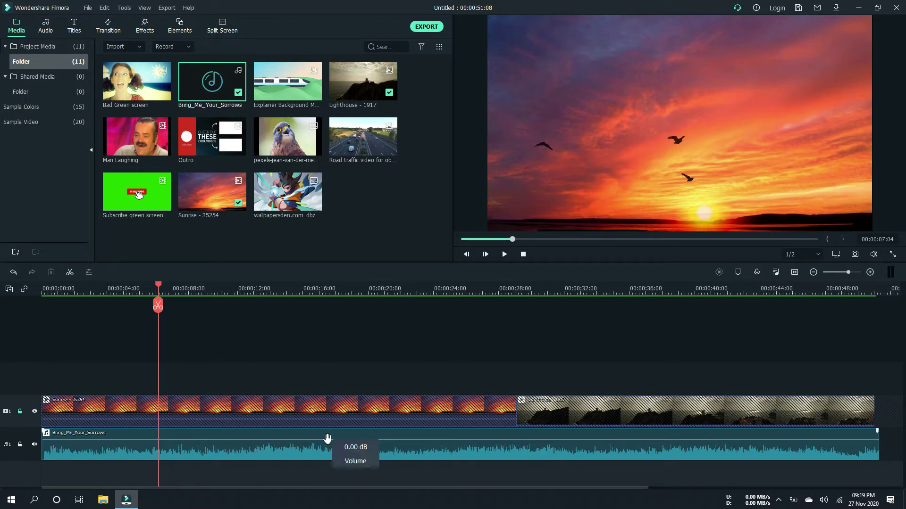
pyautogui.moveTo(327, 439); pyautogui.dragTo(327, 448)
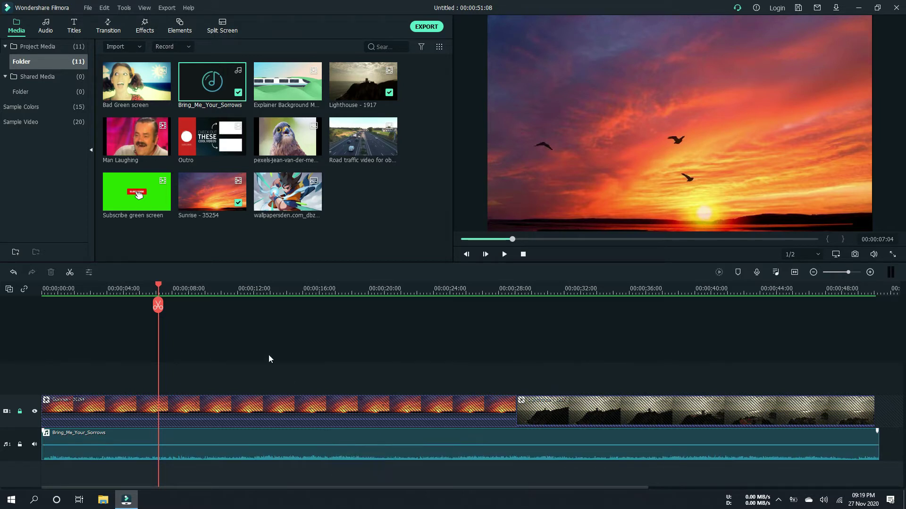
pyautogui.press('space')
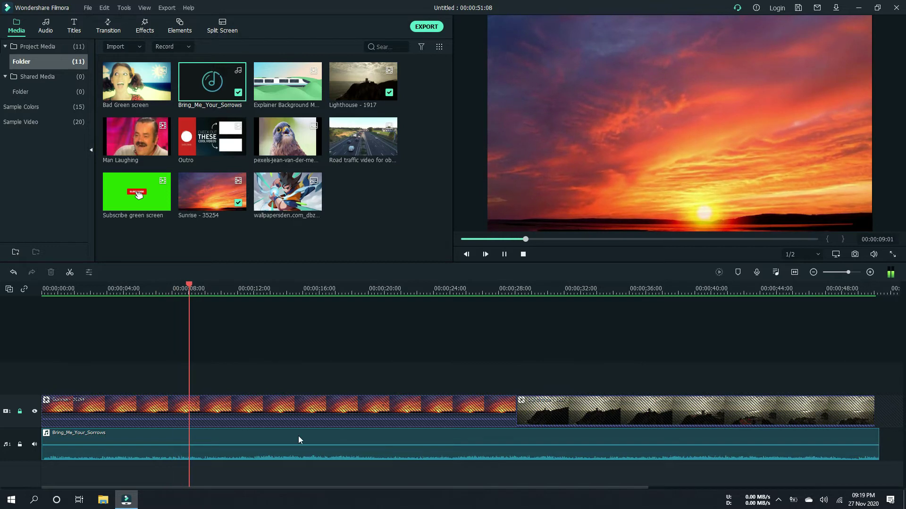
# Step: During playback, raise the music clip's volume to 12 dB and then lower it to -15.96 dB
pyautogui.moveTo(302, 445); pyautogui.dragTo(302, 433)
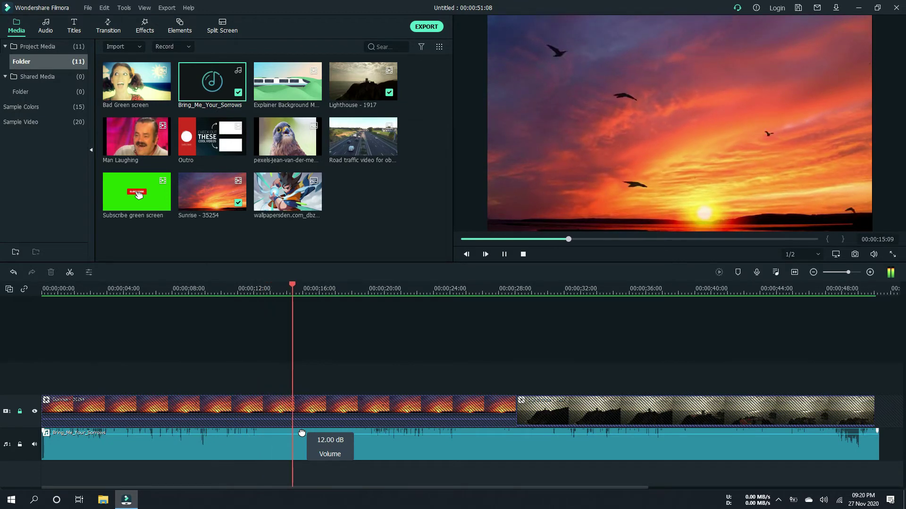
pyautogui.moveTo(302, 433); pyautogui.dragTo(302, 449)
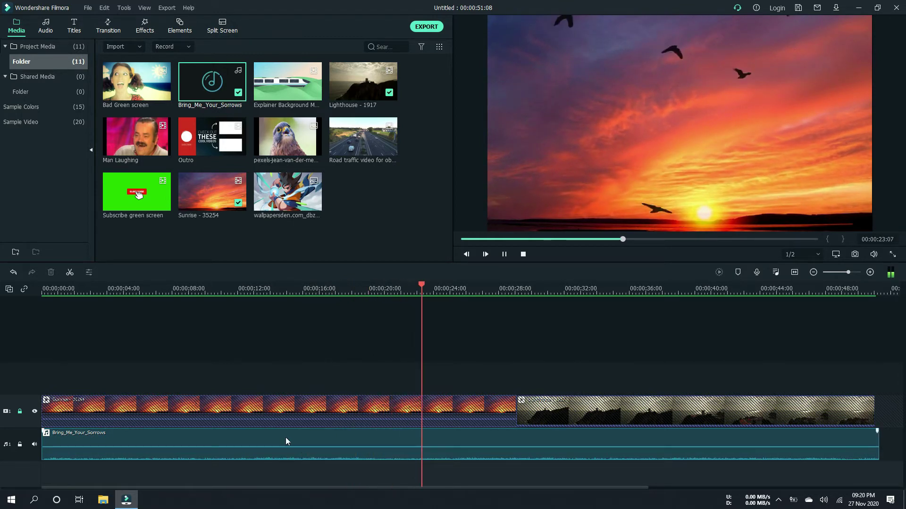
pyautogui.press('space')
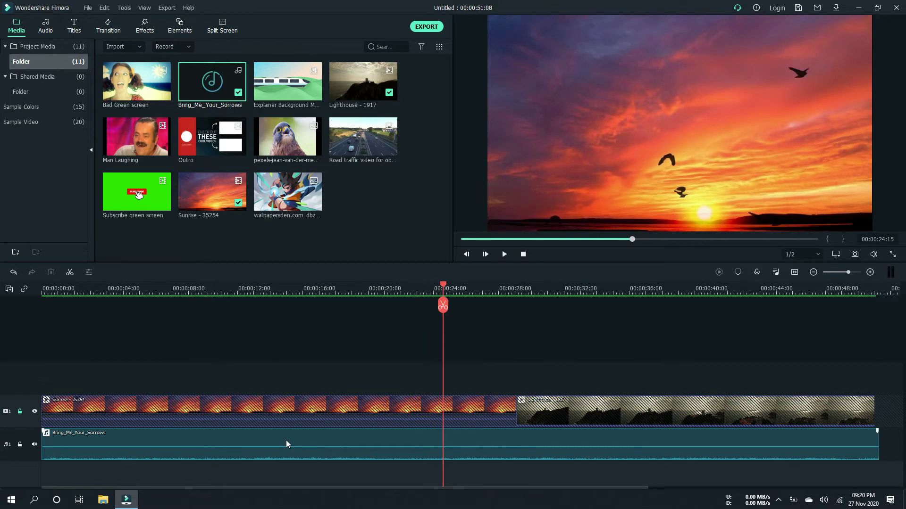
# Step: Reset the Bring_Me_Your_Sorrows clip's audio settings and set its volume to -5.52 dB
pyautogui.rightClick(286, 440)
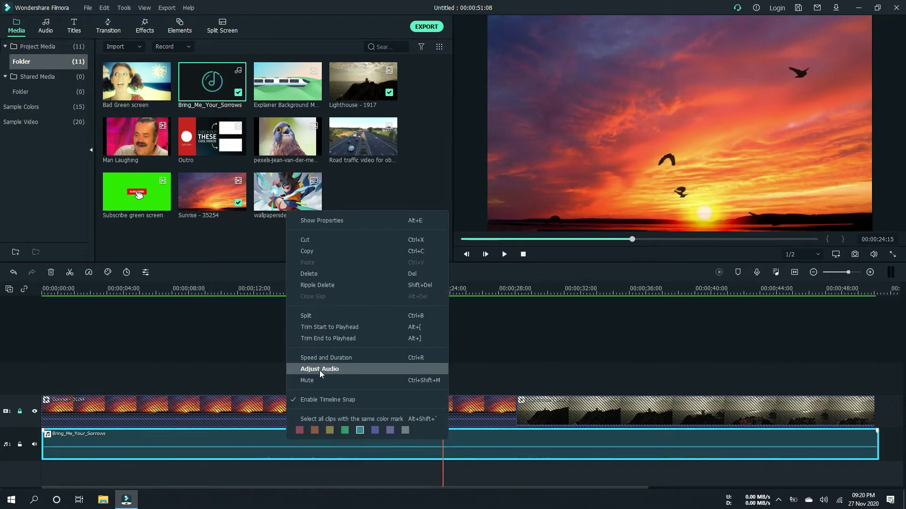
pyautogui.click(173, 339)
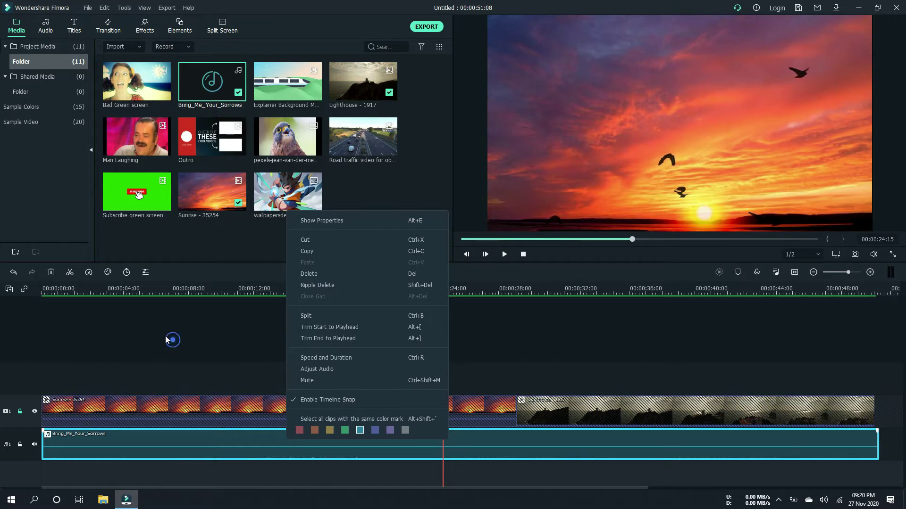
pyautogui.click(146, 273)
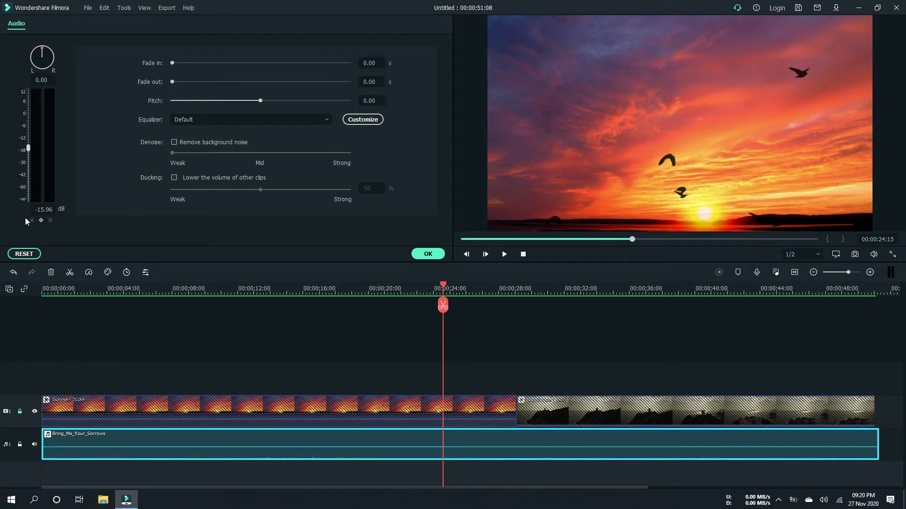
pyautogui.click(23, 254)
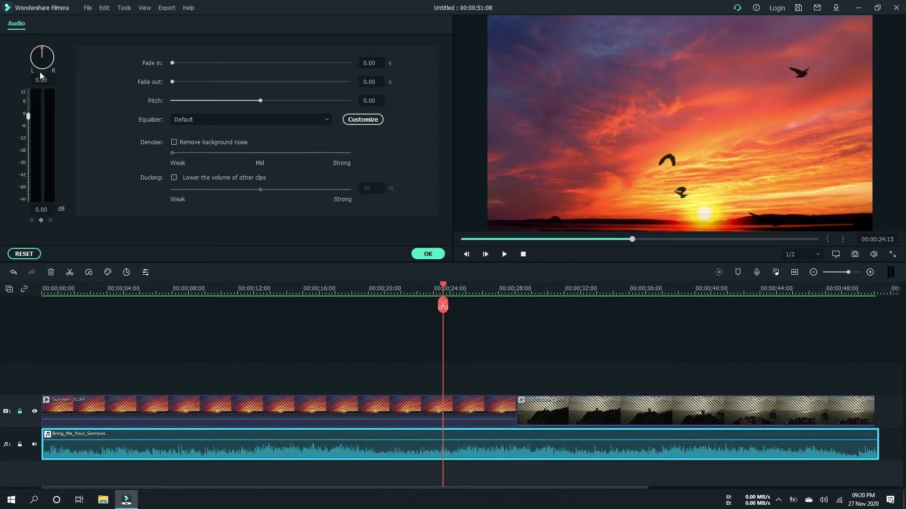
pyautogui.moveTo(28, 116)
pyautogui.mouseDown()
pyautogui.moveTo(28, 140)
pyautogui.moveTo(29, 96)
pyautogui.moveTo(29, 149)
pyautogui.moveTo(30, 129)
pyautogui.mouseUp()
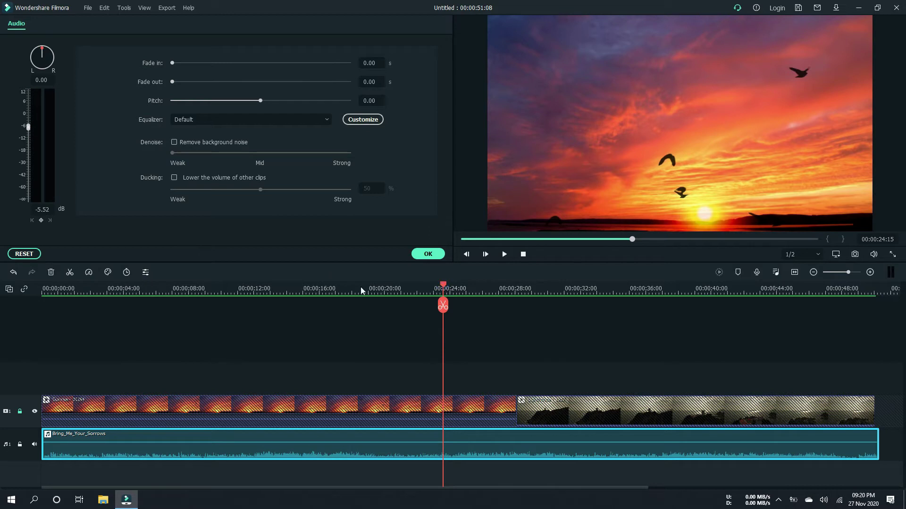
# Step: Play the project from 00:00:07:23 and lower the Bring_Me_Your_Sorrows clip's volume to -15.60 dB during playback
pyautogui.moveTo(360, 286); pyautogui.dragTo(287, 294)
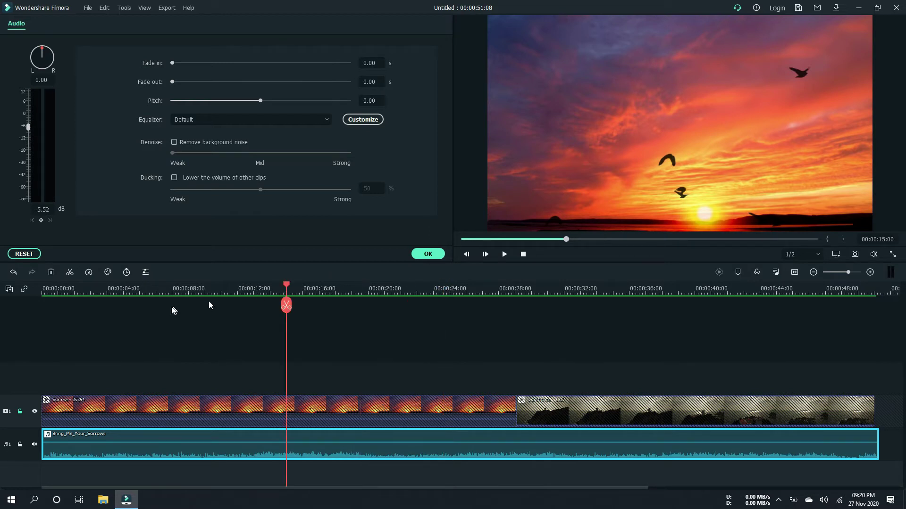
pyautogui.moveTo(209, 301); pyautogui.dragTo(170, 307)
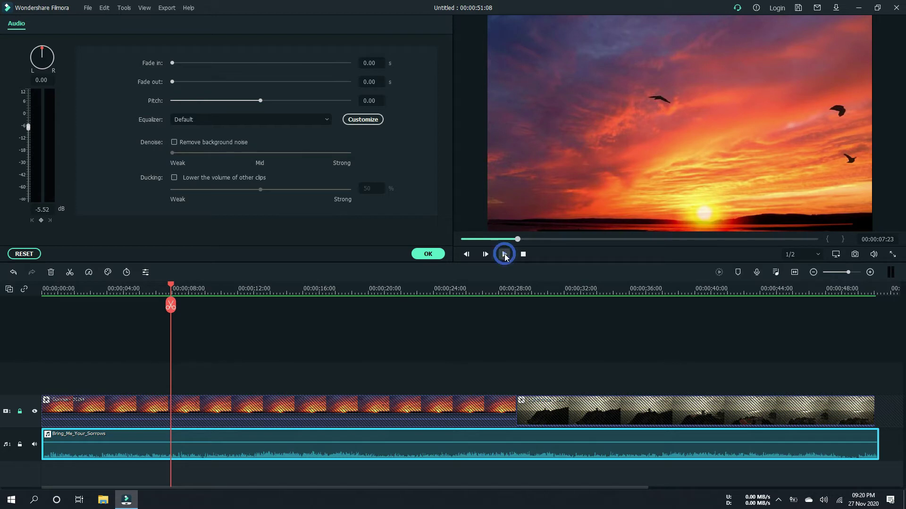
pyautogui.press('space')
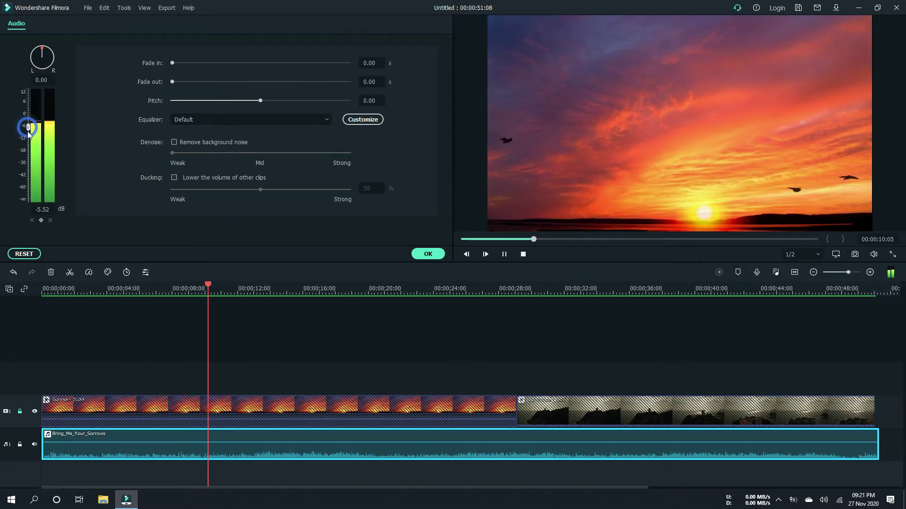
pyautogui.moveTo(28, 128)
pyautogui.mouseDown()
pyautogui.moveTo(30, 143)
pyautogui.moveTo(39, 142)
pyautogui.mouseUp()
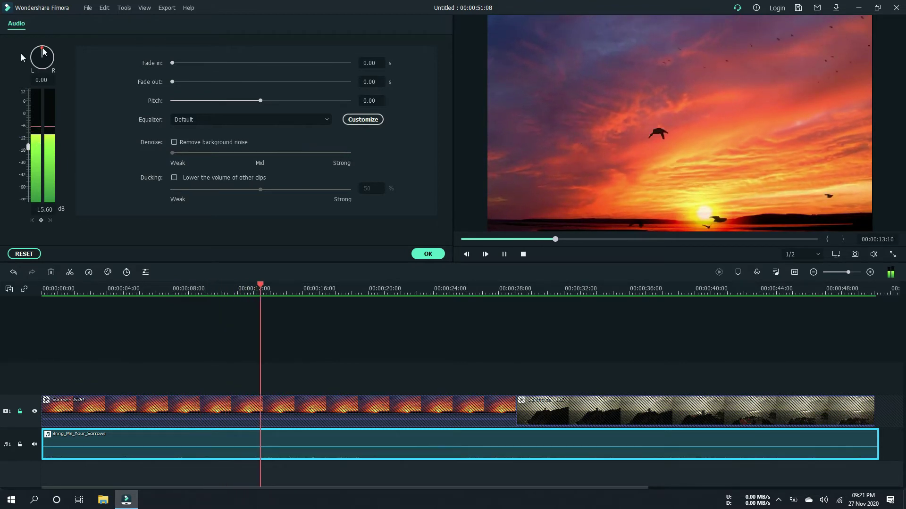
# Step: Pan the music clip's sound fully right to 100 and fully left to -100, and reset its audio settings
pyautogui.moveTo(43, 55); pyautogui.dragTo(63, 84)
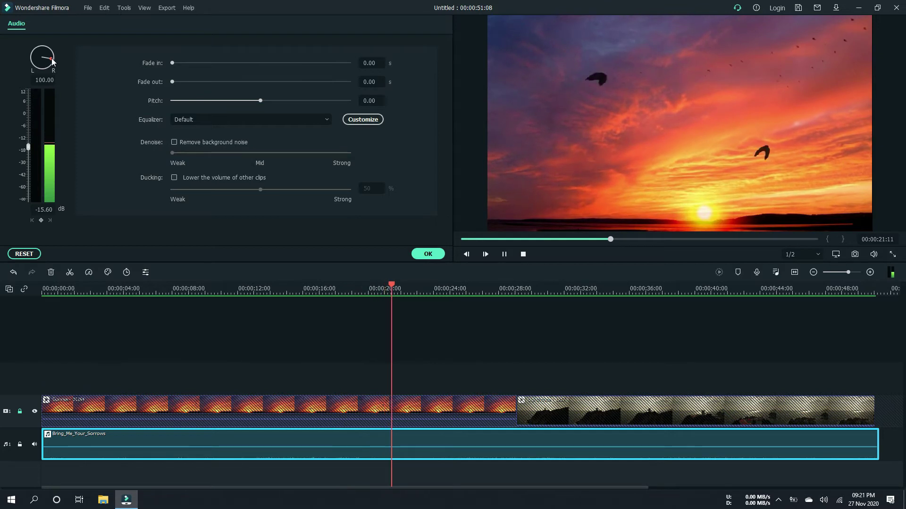
pyautogui.moveTo(52, 62); pyautogui.dragTo(7, 80)
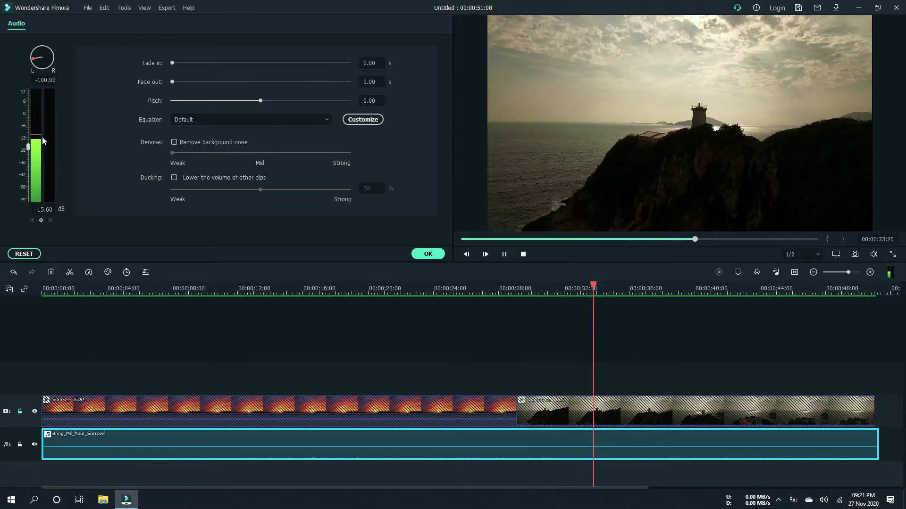
pyautogui.click(24, 254)
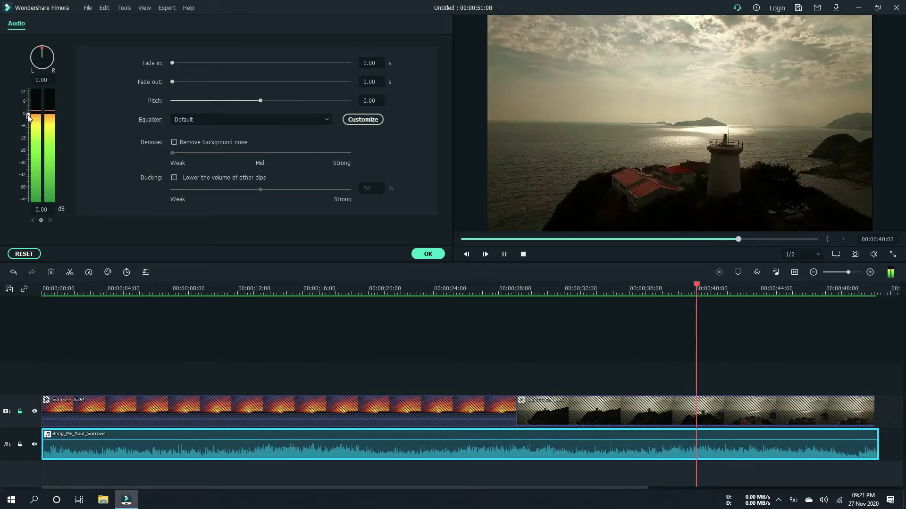
# Step: Lower the music clip's volume to -26.16 dB, pause playback, and reset the clip's audio settings
pyautogui.click(27, 139)
pyautogui.moveTo(29, 153); pyautogui.dragTo(27, 159)
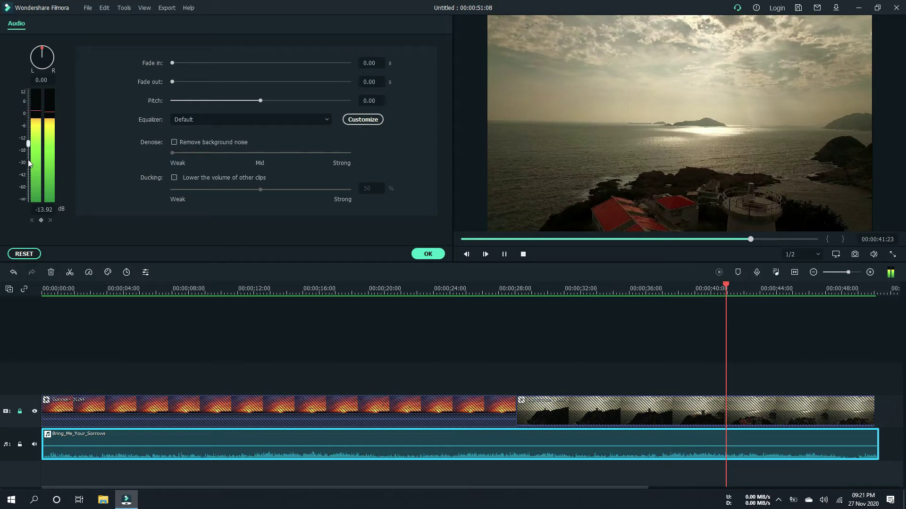
pyautogui.click(504, 255)
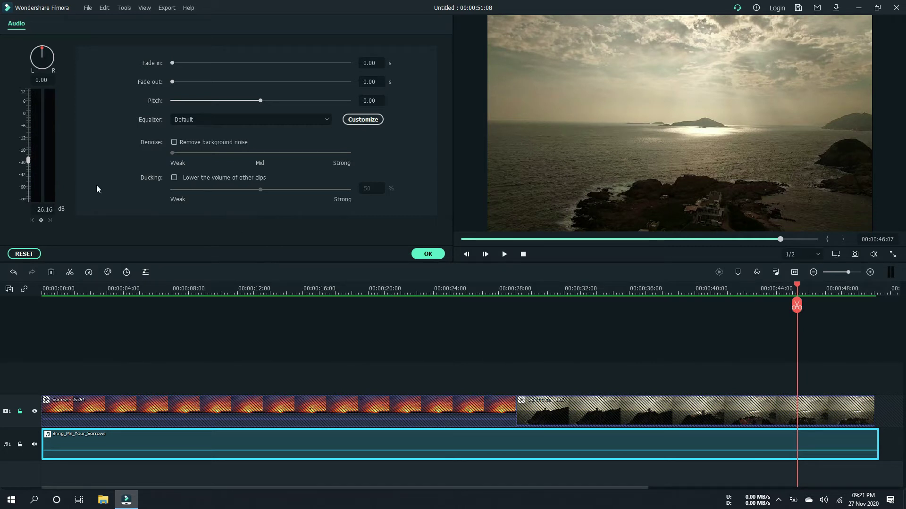
pyautogui.click(32, 255)
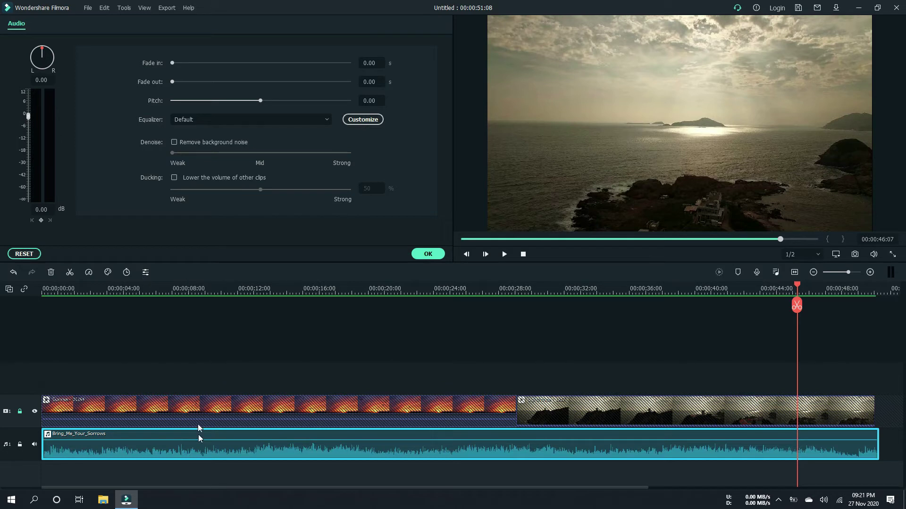
# Step: Return the playhead to the project start and create a 7.68 s fade-in on the music clip in the timeline
pyautogui.moveTo(198, 441)
pyautogui.click(701, 296)
pyautogui.click(353, 324)
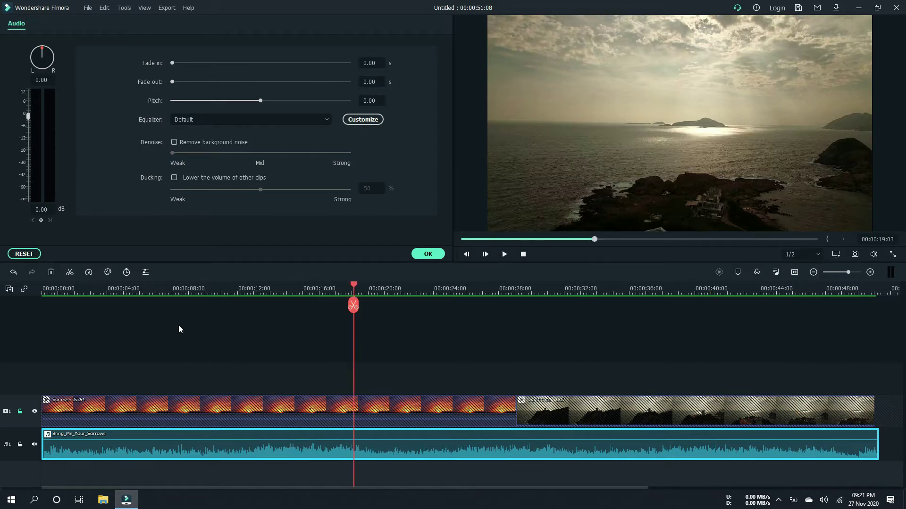
pyautogui.click(230, 339)
pyautogui.press('Home')
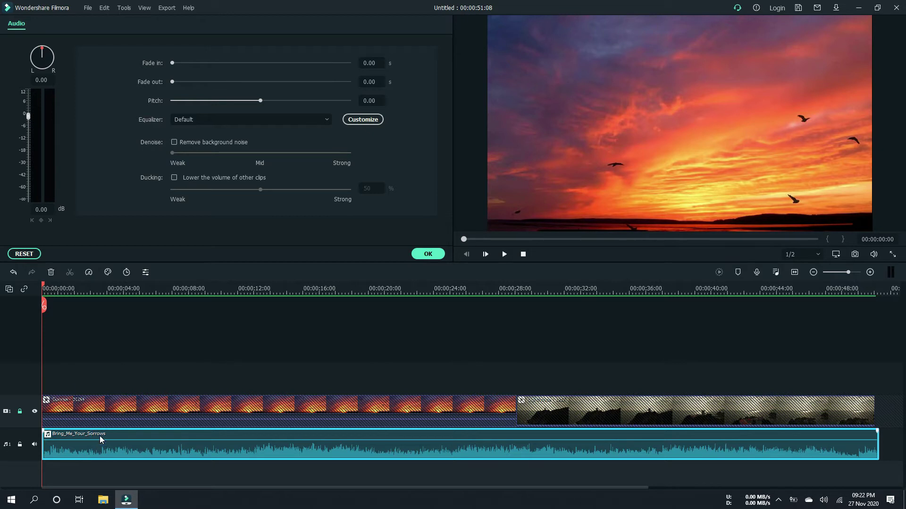
pyautogui.moveTo(46, 434); pyautogui.dragTo(153, 432)
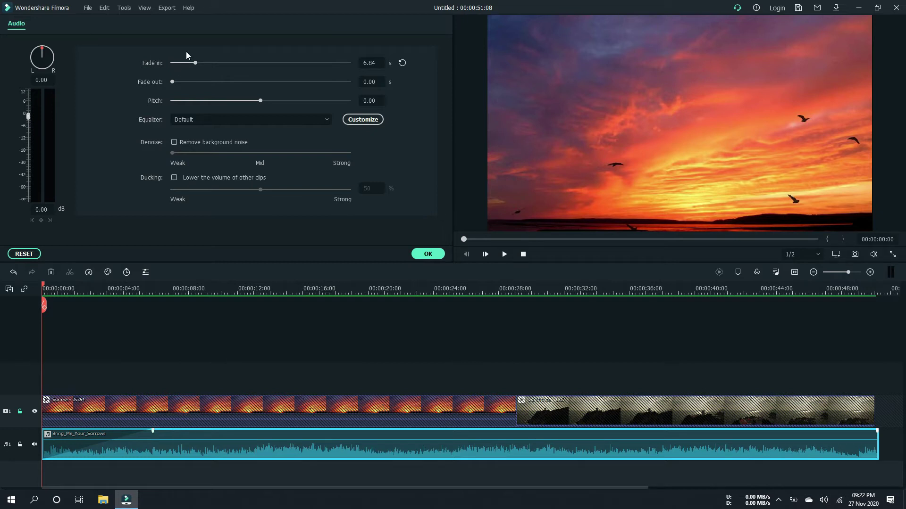
pyautogui.moveTo(152, 430)
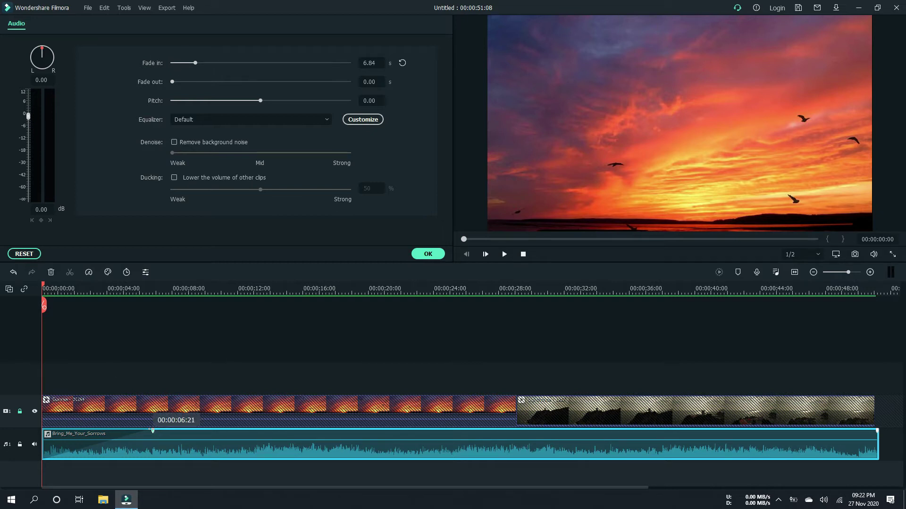
pyautogui.moveTo(153, 431); pyautogui.dragTo(168, 431)
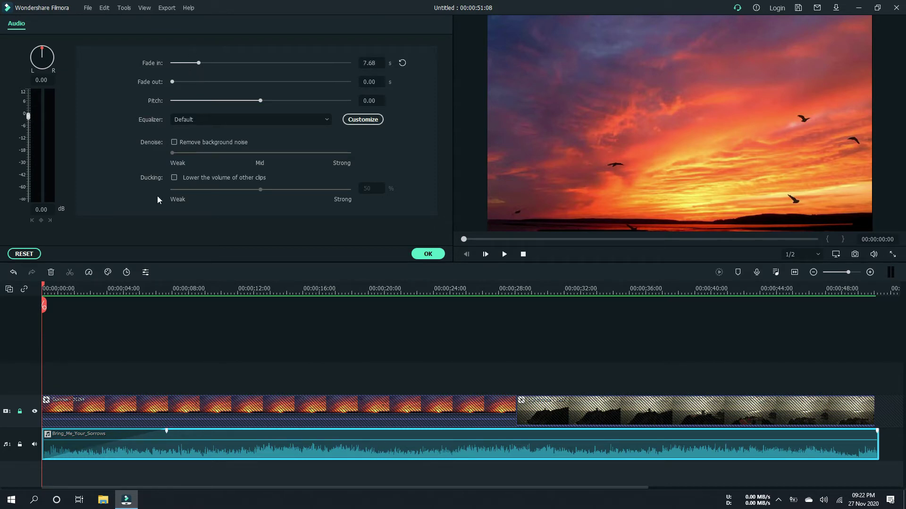
# Step: Create an 8.04 s fade-out at the end of the music clip in the timeline
pyautogui.moveTo(877, 431)
pyautogui.moveTo(878, 430); pyautogui.dragTo(828, 433)
pyautogui.hotkey('ctrl', 'z')
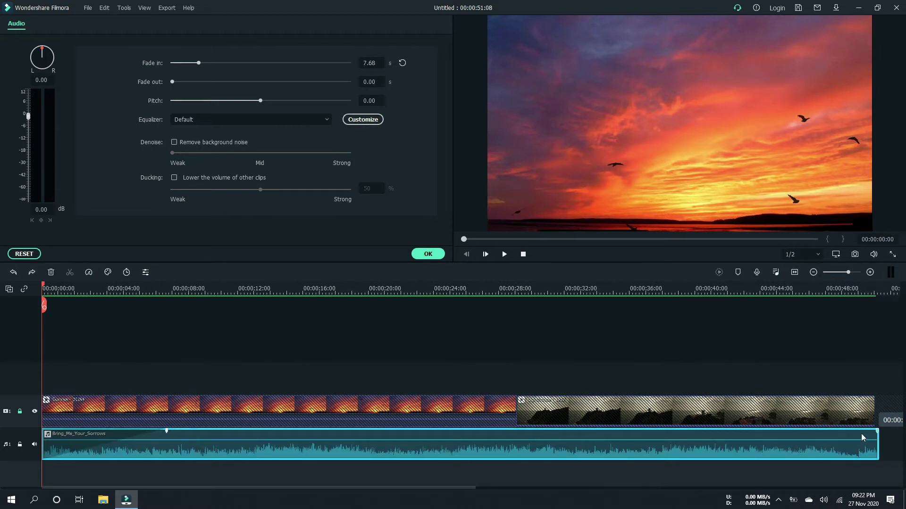
pyautogui.moveTo(877, 430); pyautogui.dragTo(747, 431)
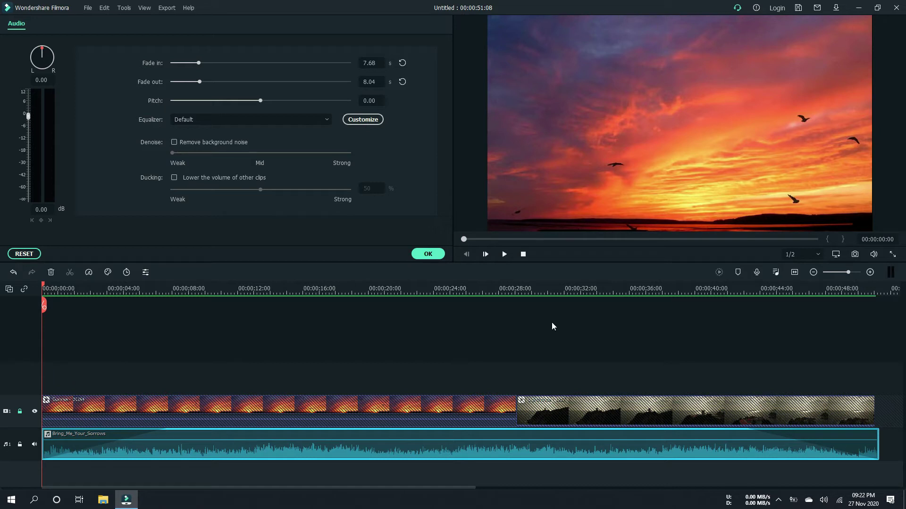
# Step: Play the project's opening to hear the fade-in and its ending from 00:00:41:08 to hear the fade-out
pyautogui.click(504, 255)
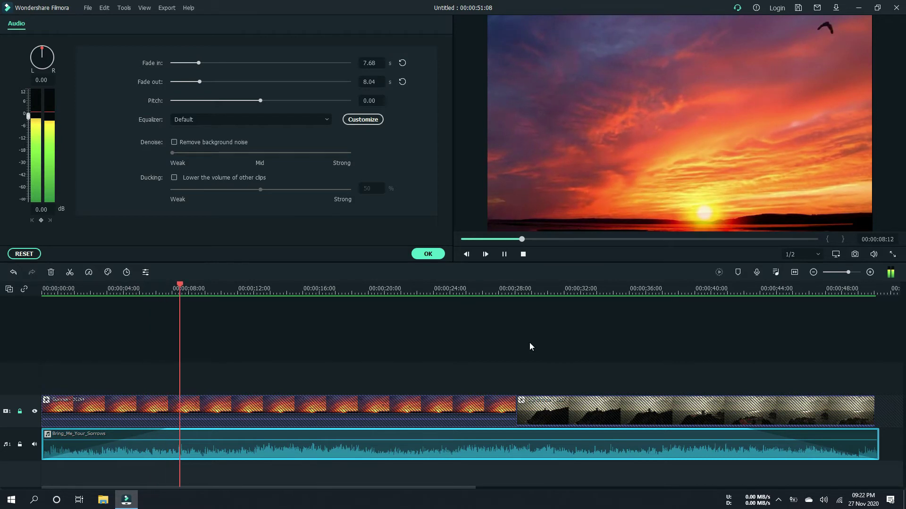
pyautogui.click(503, 254)
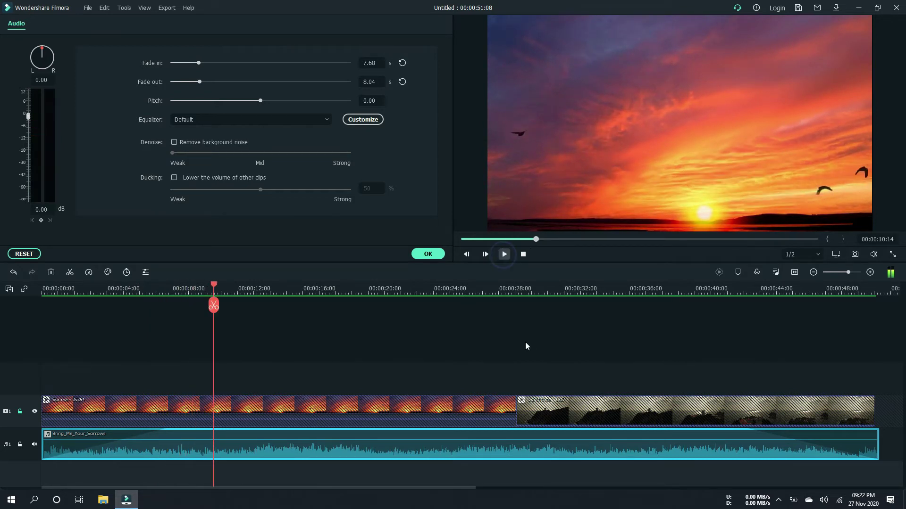
pyautogui.click(715, 288)
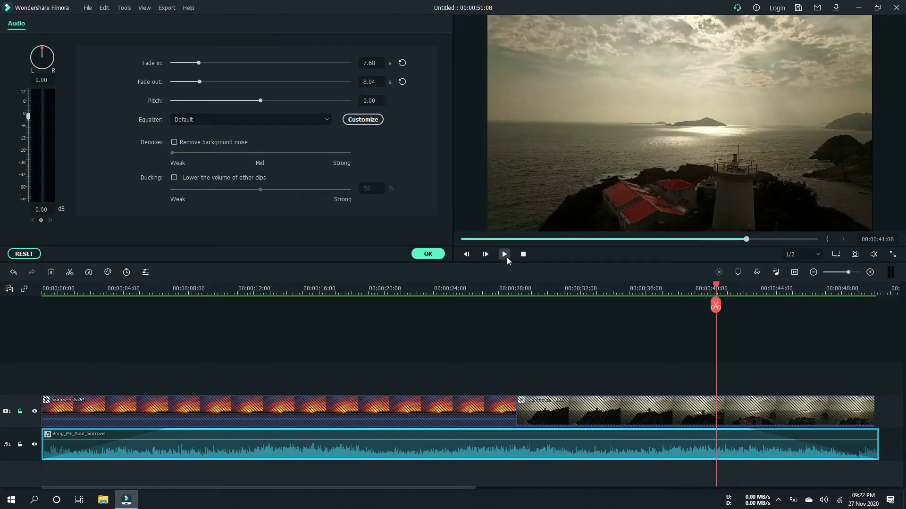
pyautogui.click(504, 254)
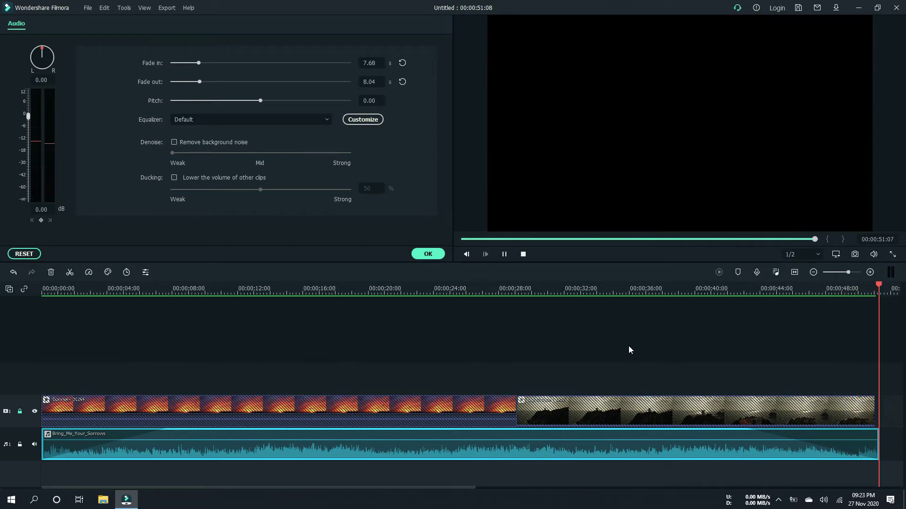
# Step: Lengthen the music clip's fade-in gradually to 21.90 s in its audio settings
pyautogui.click(198, 62)
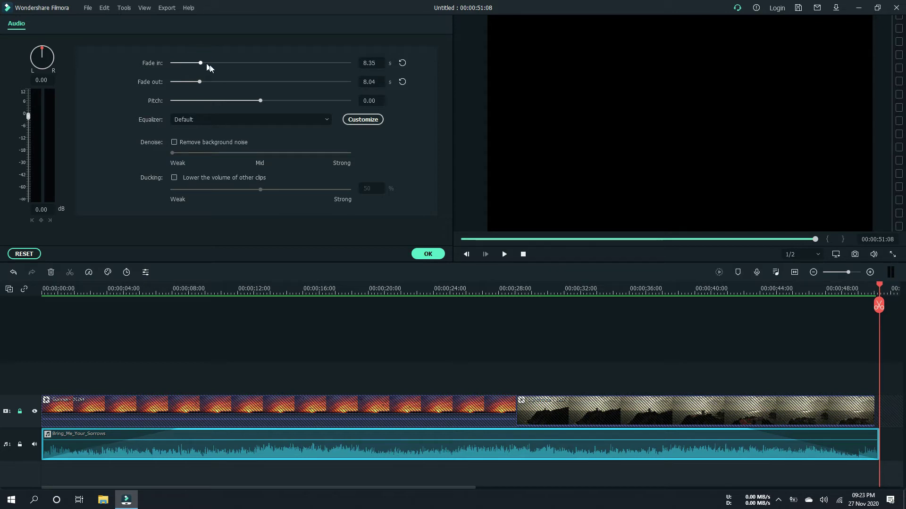
pyautogui.click(220, 66)
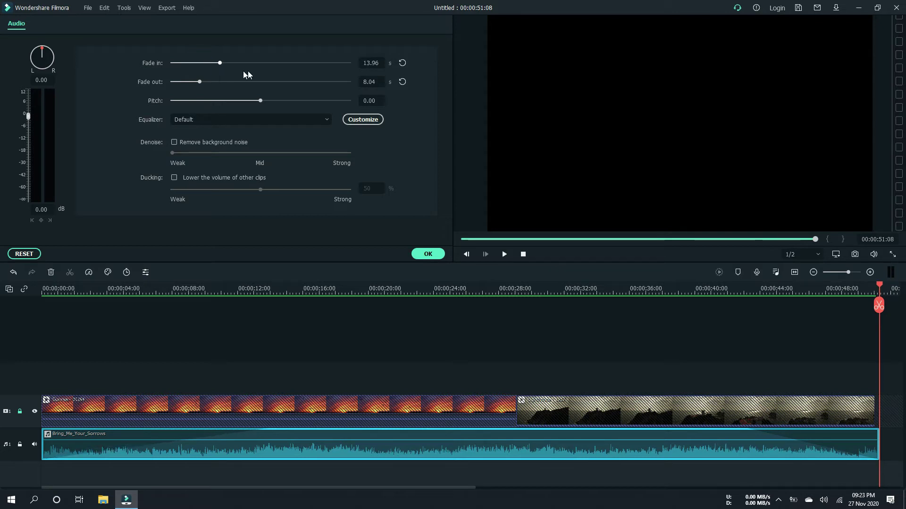
pyautogui.click(246, 70)
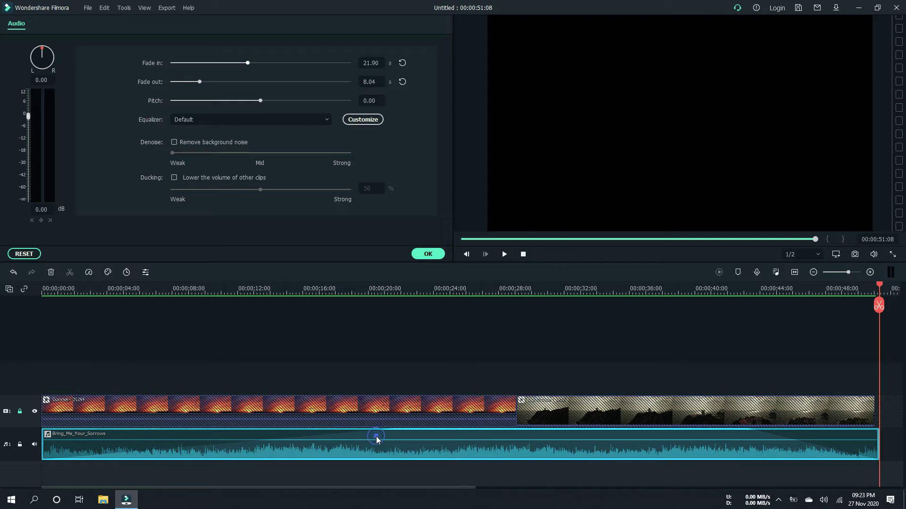
# Step: Shorten the music clip's fade-in to 3.48 s and its fade-out to 3.40 s
pyautogui.click(248, 64)
pyautogui.click(186, 64)
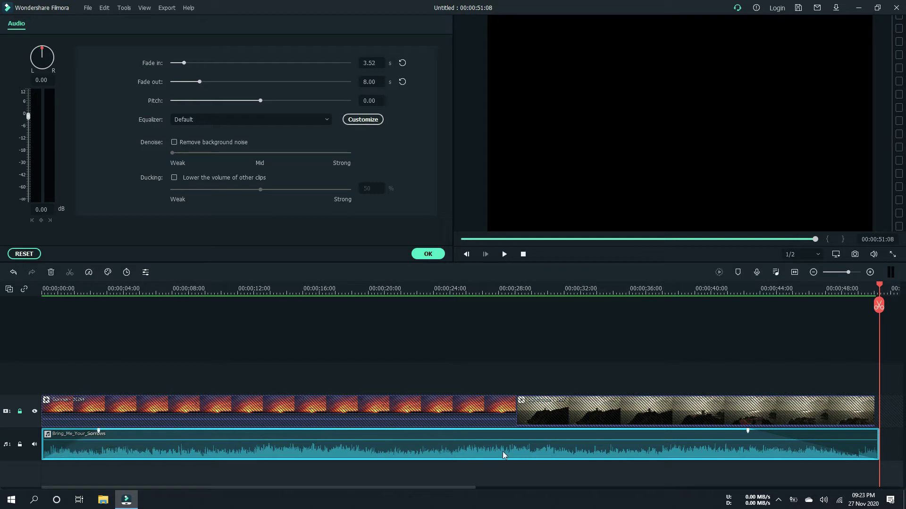
pyautogui.click(507, 437)
pyautogui.moveTo(188, 82); pyautogui.dragTo(185, 83)
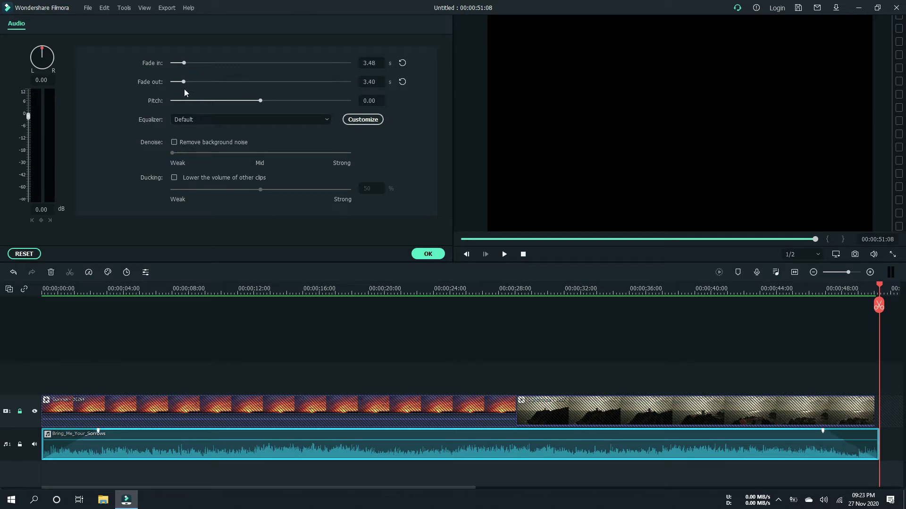
# Step: Set the music clip's pitch to -2.00 and play the project from 00:00:16:10 to hear it
pyautogui.moveTo(261, 100); pyautogui.dragTo(242, 100)
pyautogui.click(311, 286)
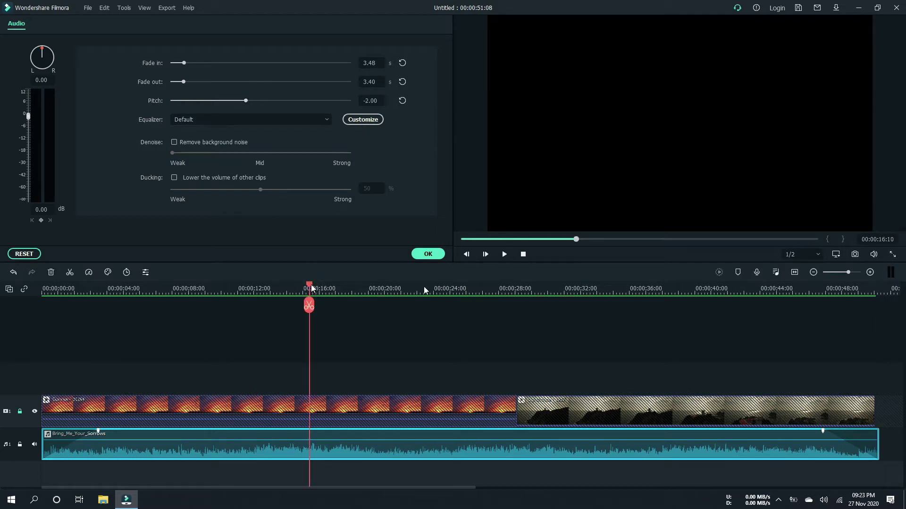
pyautogui.click(503, 254)
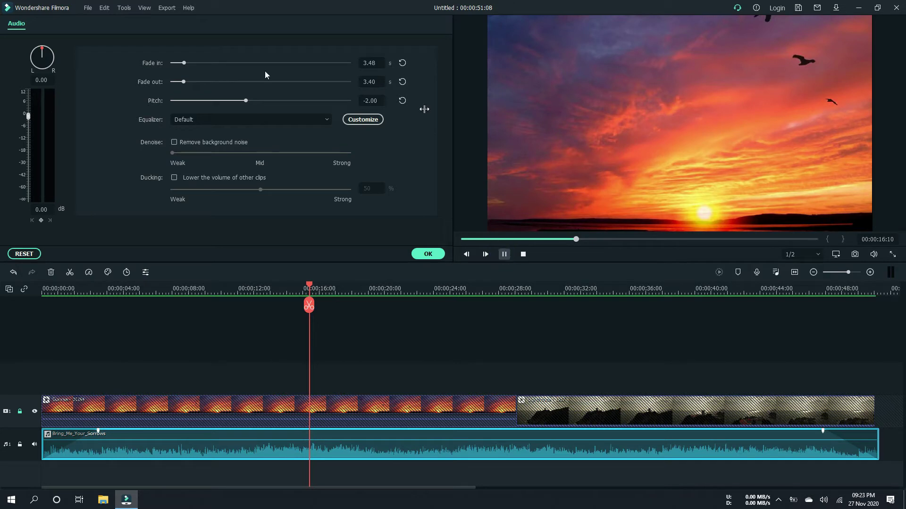
pyautogui.click(308, 101)
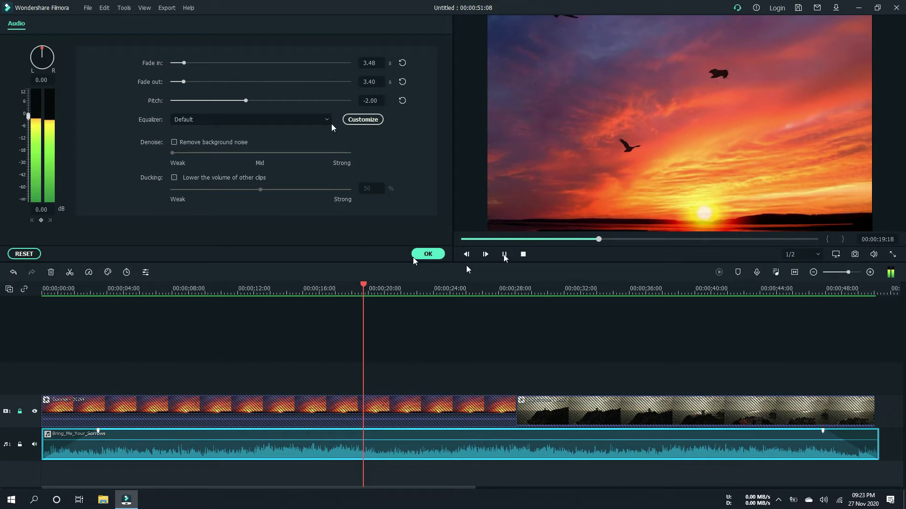
# Step: Raise the music clip's pitch to 3.00 and play a few seconds to hear it
pyautogui.click(245, 101)
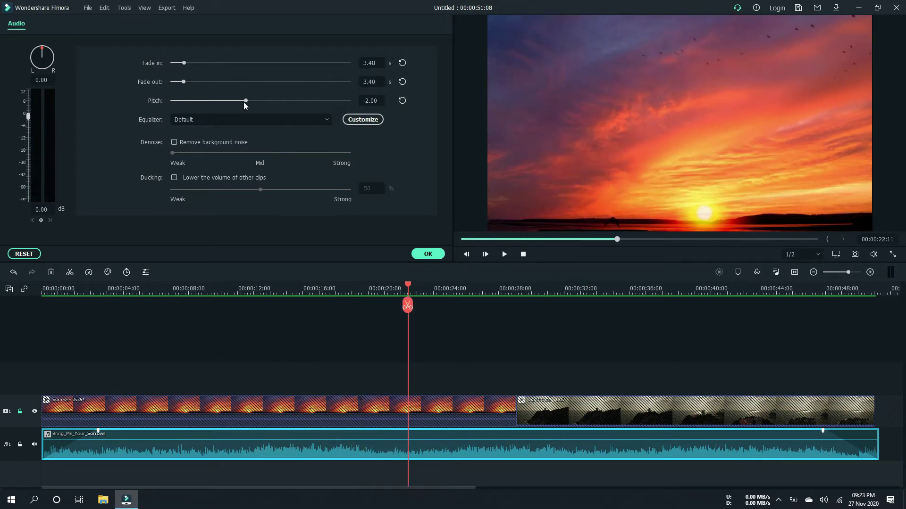
pyautogui.click(286, 101)
pyautogui.click(505, 254)
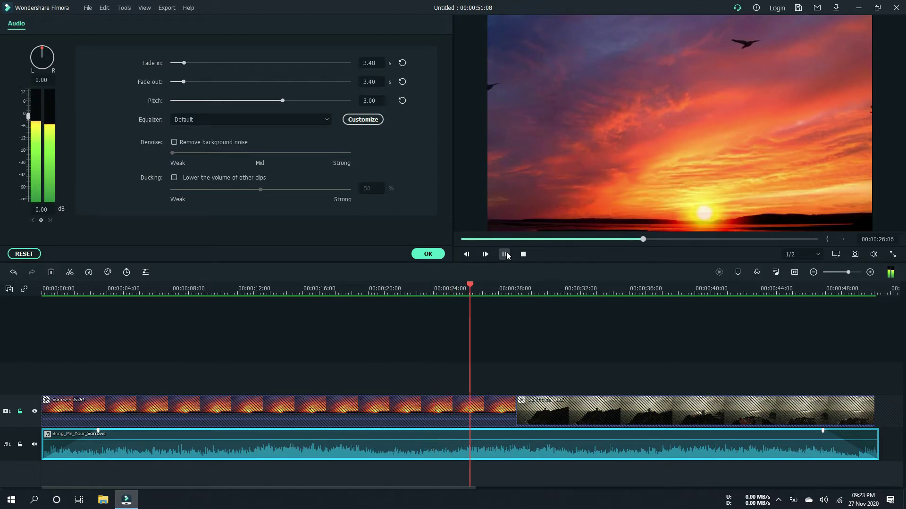
pyautogui.click(505, 255)
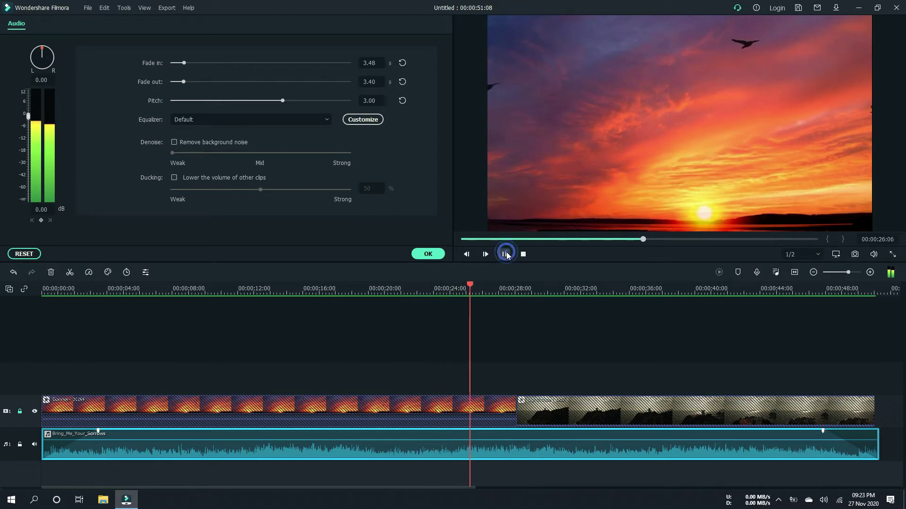
# Step: Lower the music clip's pitch to -7.00 and play the project from 00:00:26:21 to hear it
pyautogui.click(209, 100)
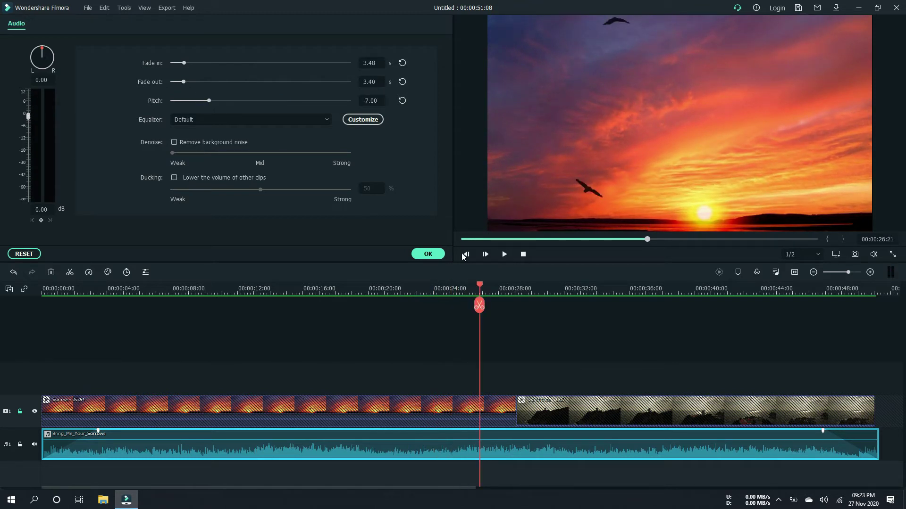
pyautogui.click(505, 254)
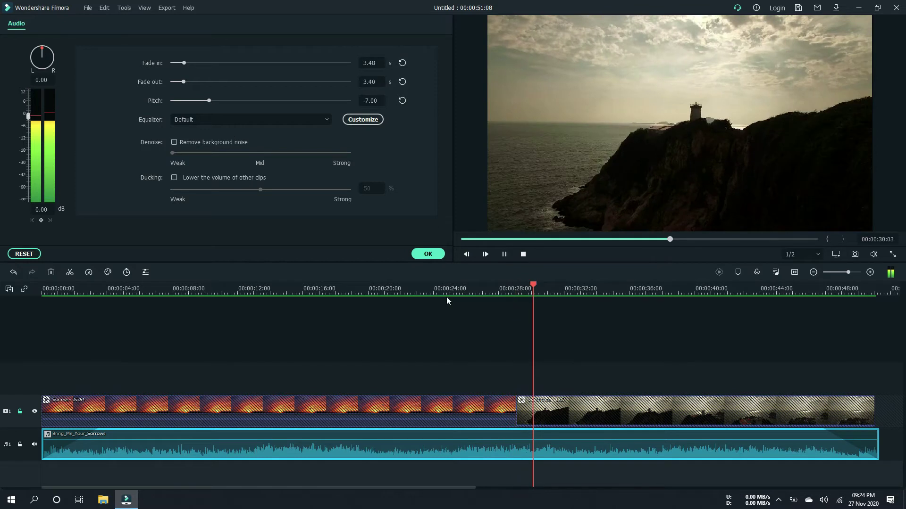
pyautogui.click(501, 258)
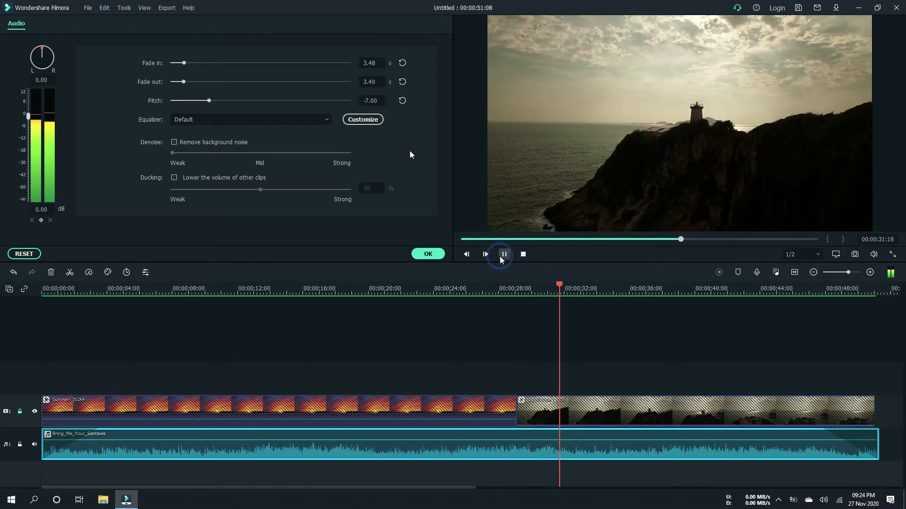
# Step: Reset the music clip's pitch, fade-out and fade-in to 0.00
pyautogui.click(402, 100)
pyautogui.click(402, 82)
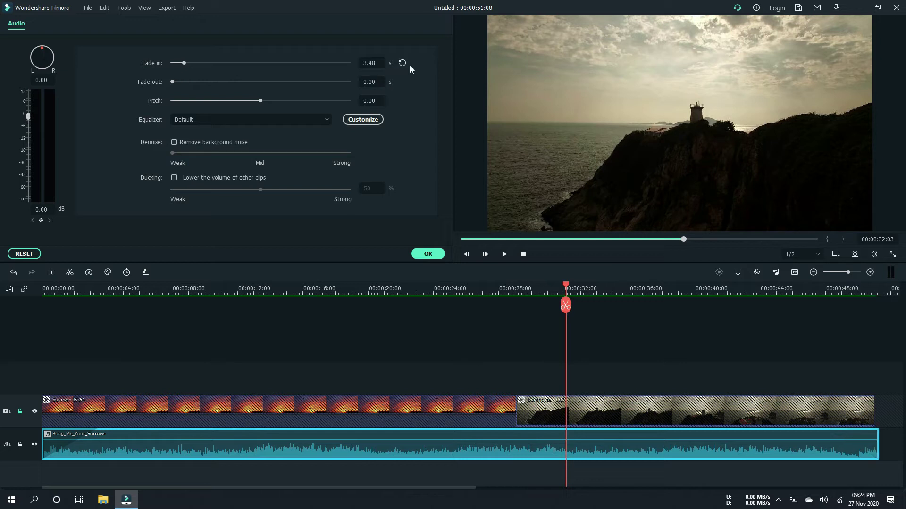
pyautogui.click(403, 64)
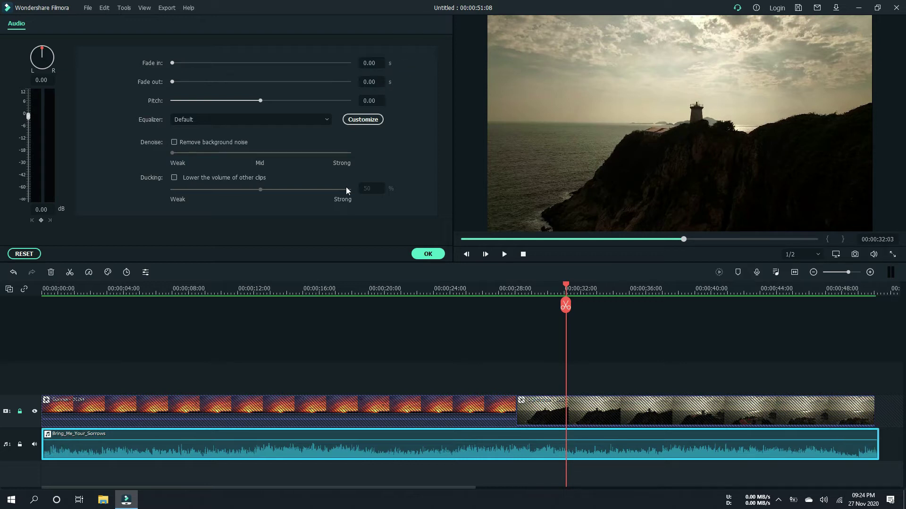
# Step: Look through the equalizer presets, switch background noise removal on and off again, and close the audio settings
pyautogui.click(204, 120)
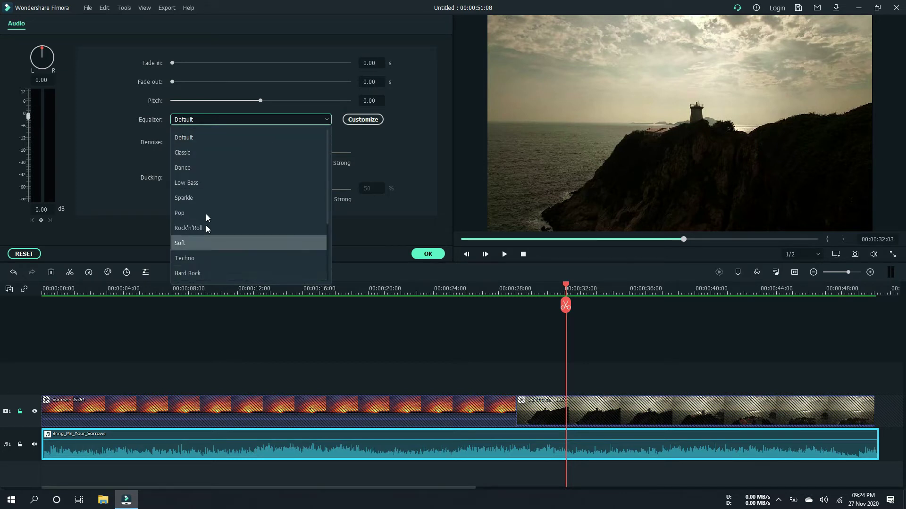
pyautogui.click(125, 136)
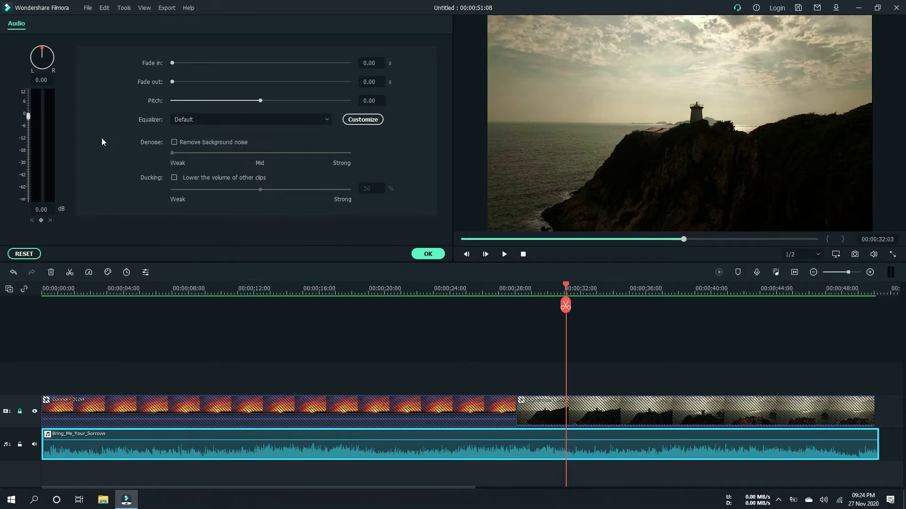
pyautogui.click(173, 143)
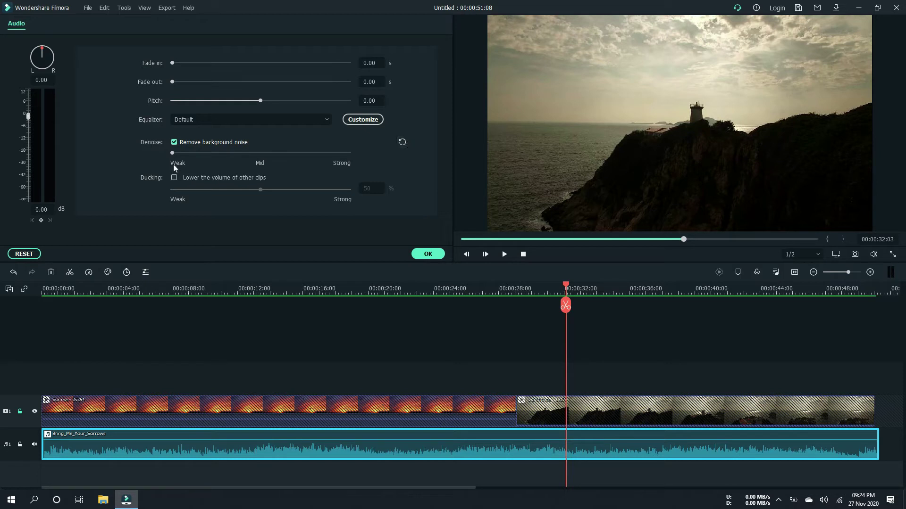
pyautogui.click(174, 142)
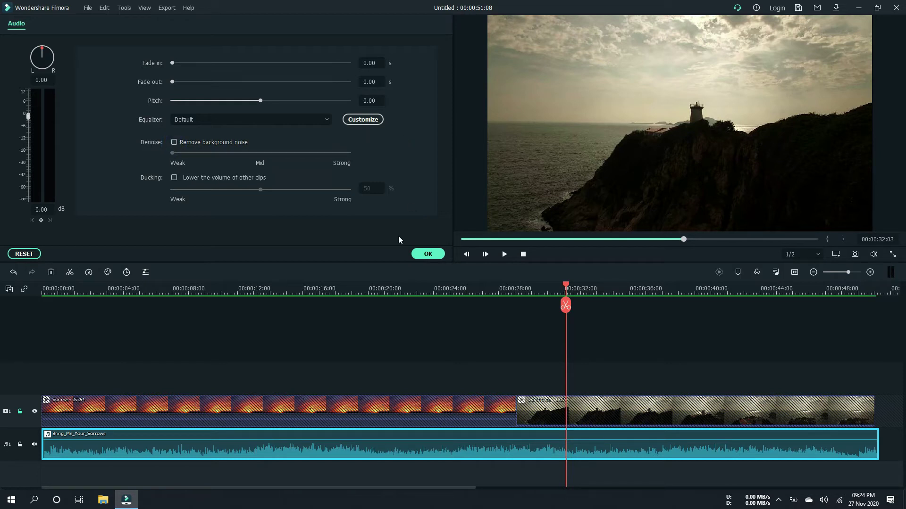
pyautogui.click(424, 254)
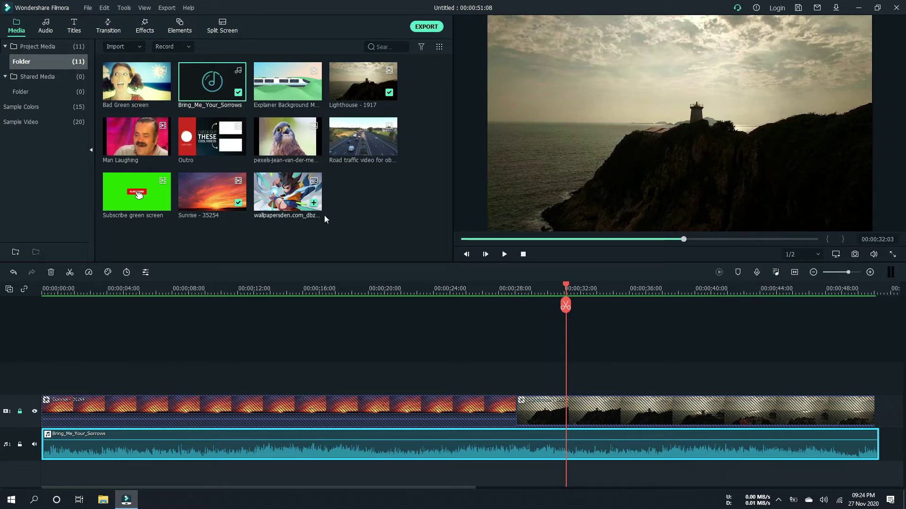
# Step: Lower the music clip's volume to -12.11 dB directly on its timeline volume line
pyautogui.moveTo(127, 140)
pyautogui.mouseDown()
pyautogui.moveTo(112, 147)
pyautogui.moveTo(78, 287)
pyautogui.moveTo(78, 373)
pyautogui.moveTo(155, 375)
pyautogui.moveTo(80, 316)
pyautogui.moveTo(117, 281)
pyautogui.moveTo(137, 133)
pyautogui.mouseUp()
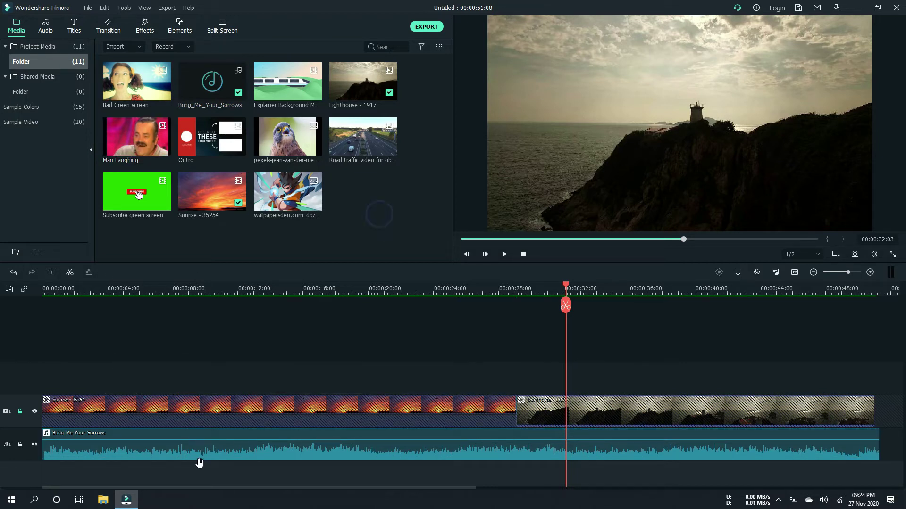
pyautogui.moveTo(240, 440)
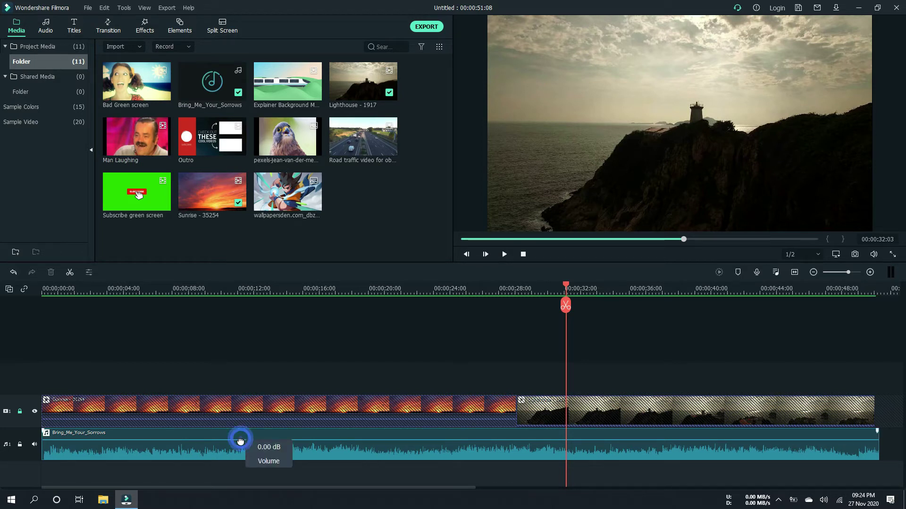
pyautogui.moveTo(241, 440); pyautogui.dragTo(242, 447)
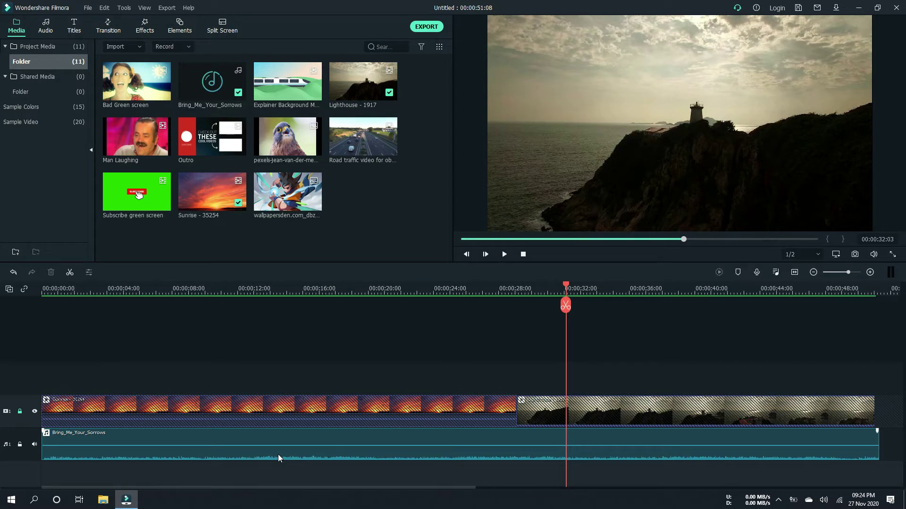
# Step: Delete the Bring_Me_Your_Sorrows music clip from the audio track
pyautogui.click(278, 454)
pyautogui.rightClick(278, 454)
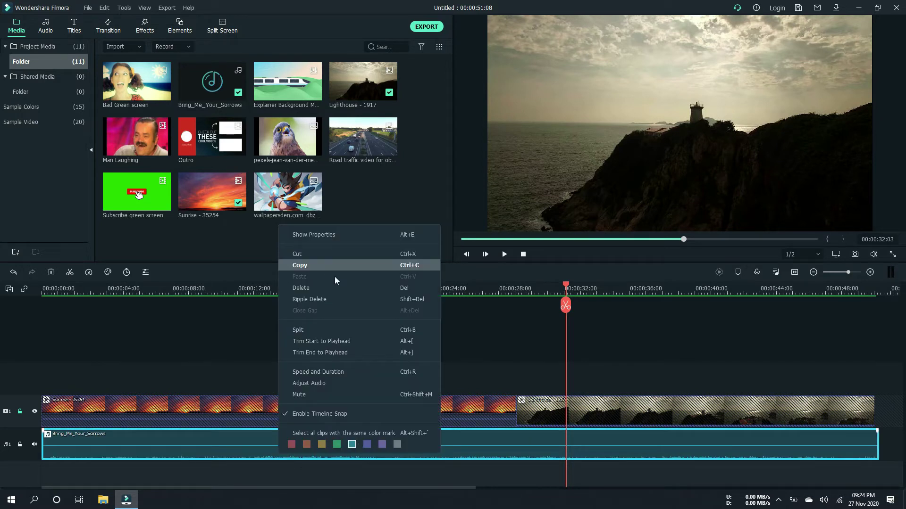
pyautogui.click(488, 334)
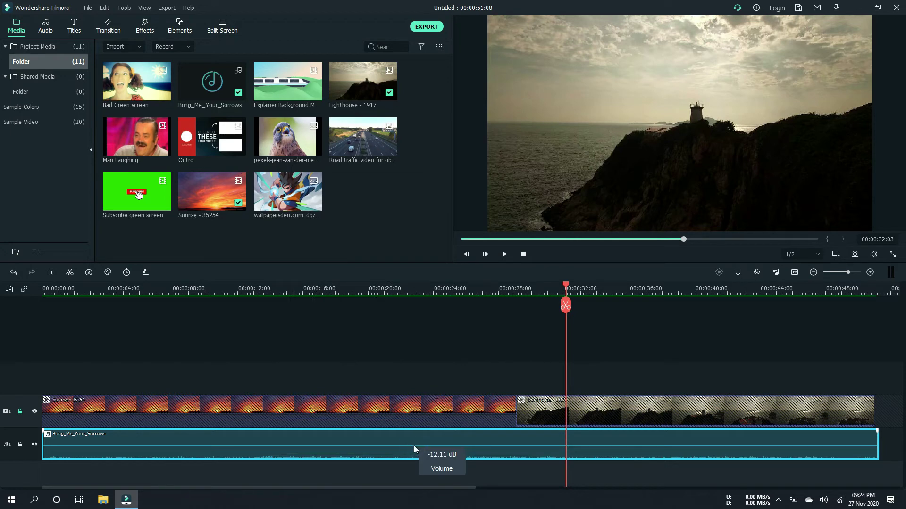
pyautogui.rightClick(414, 445)
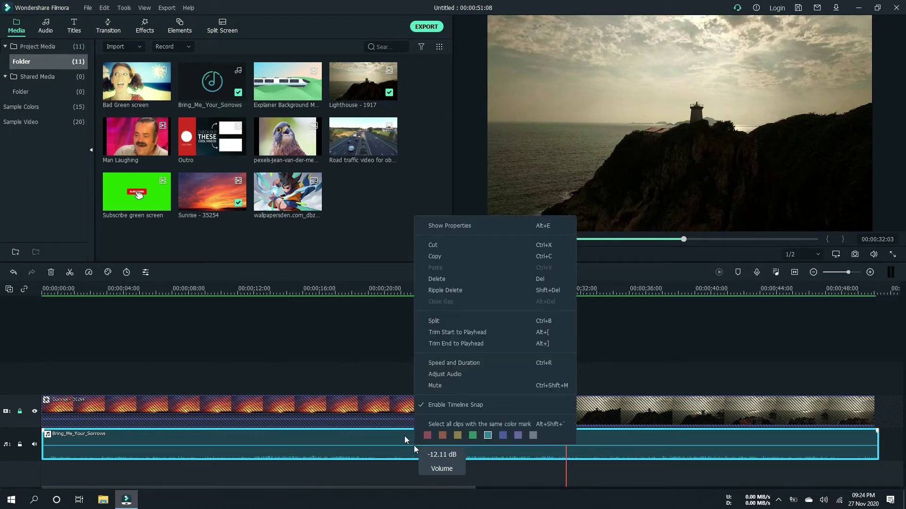
pyautogui.click(440, 278)
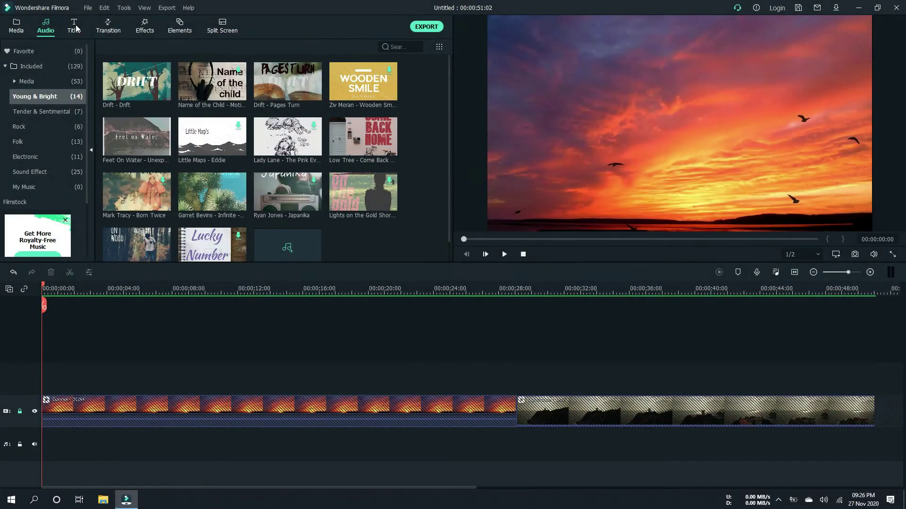
# Step: Show the title templates and add a timeline marker over the Sunrise clip at 00:00:19:23
pyautogui.click(76, 29)
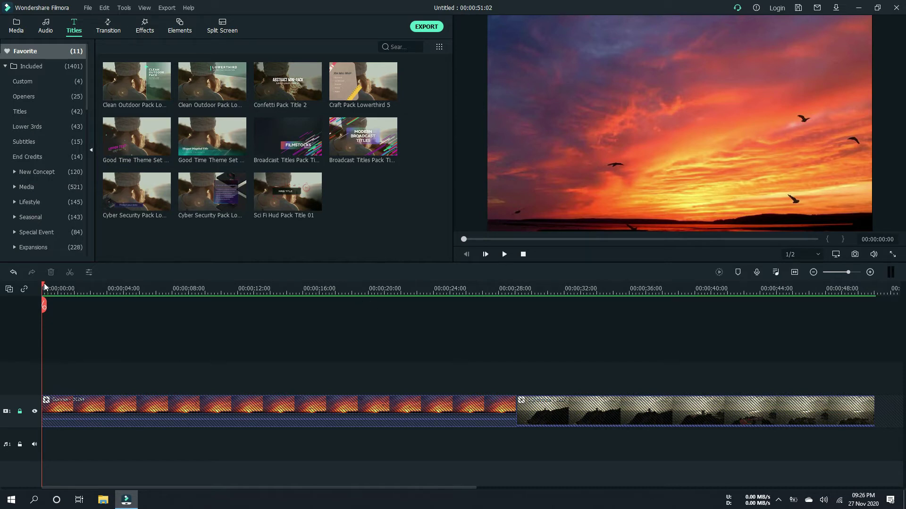
pyautogui.moveTo(45, 287); pyautogui.dragTo(92, 288)
pyautogui.click(432, 297)
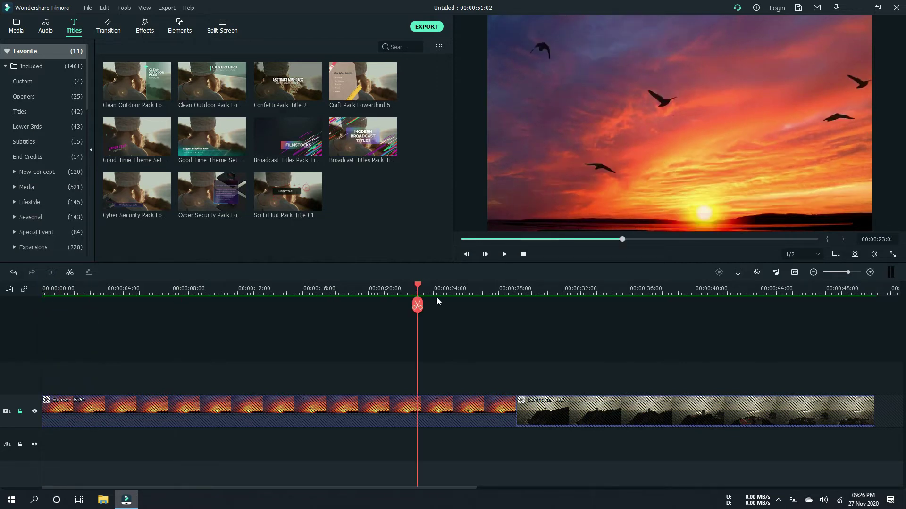
pyautogui.moveTo(521, 297); pyautogui.dragTo(368, 304)
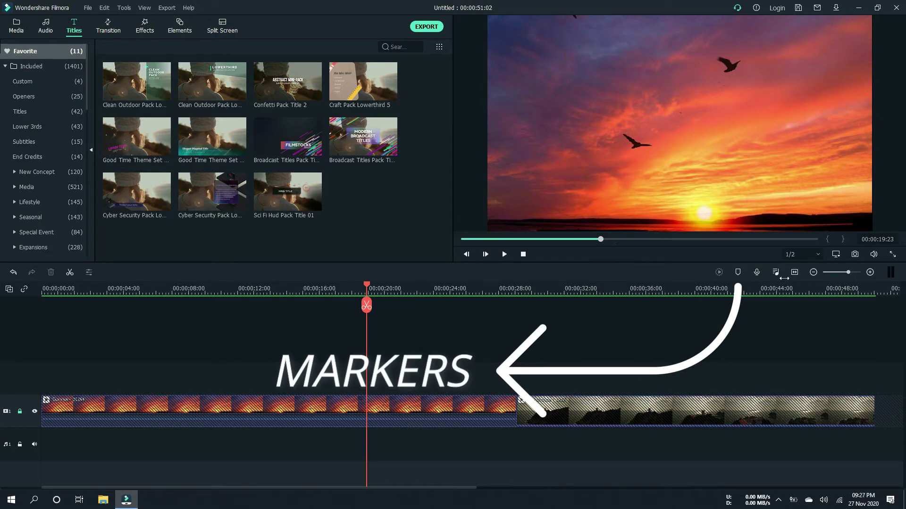
pyautogui.click(739, 273)
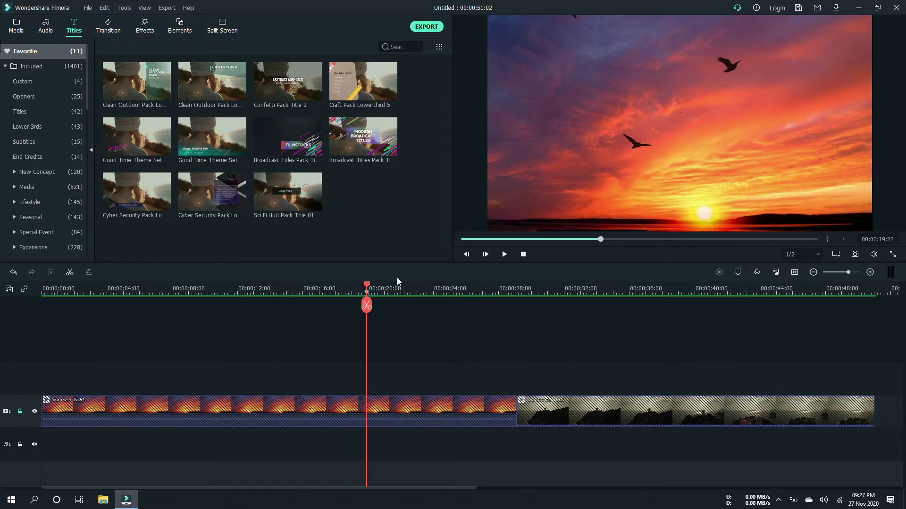
# Step: Move the playhead away to 00:00:23:06 and bring it back to the marker at 00:00:19:23
pyautogui.click(367, 284)
pyautogui.moveTo(370, 286); pyautogui.dragTo(422, 287)
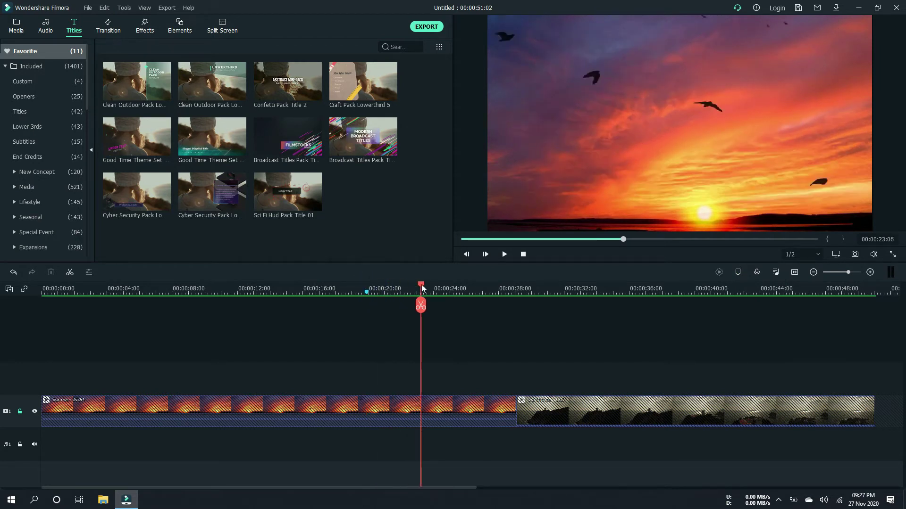
pyautogui.click(366, 291)
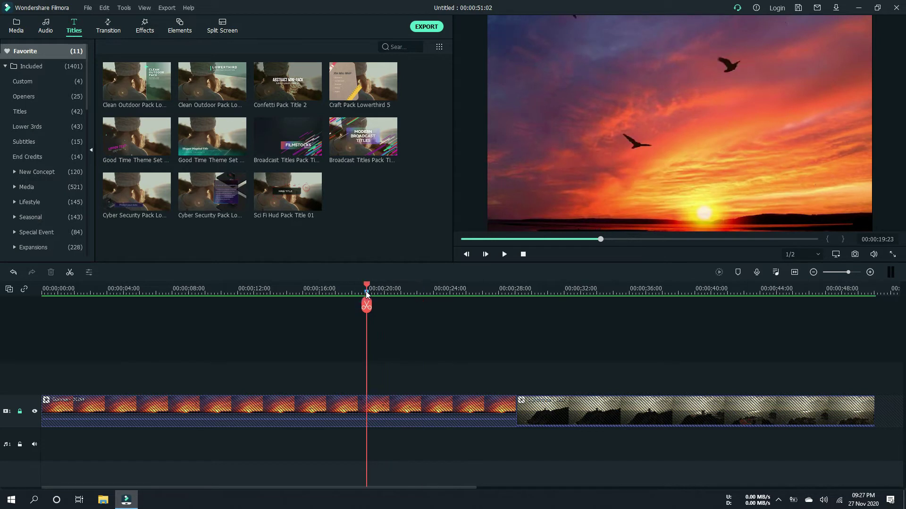
# Step: Name the marker "In Title", colour it red, and give it the comment "Insert Title"
pyautogui.rightClick(366, 290)
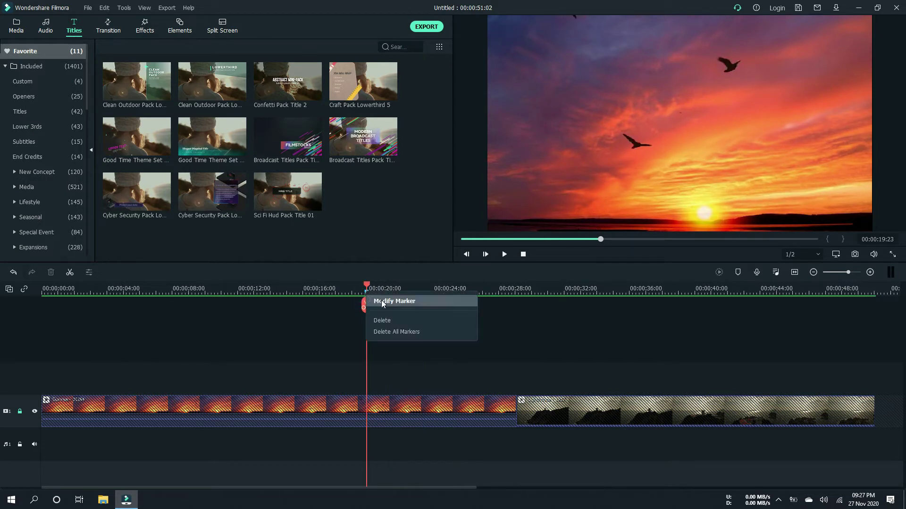
pyautogui.click(381, 302)
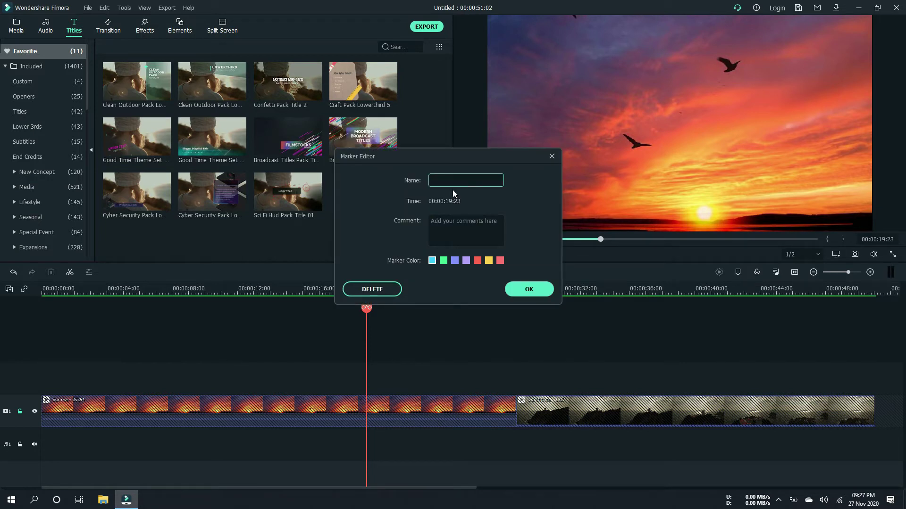
pyautogui.write('Inter')
pyautogui.click(478, 260)
pyautogui.click(468, 231)
pyautogui.write('Inster')
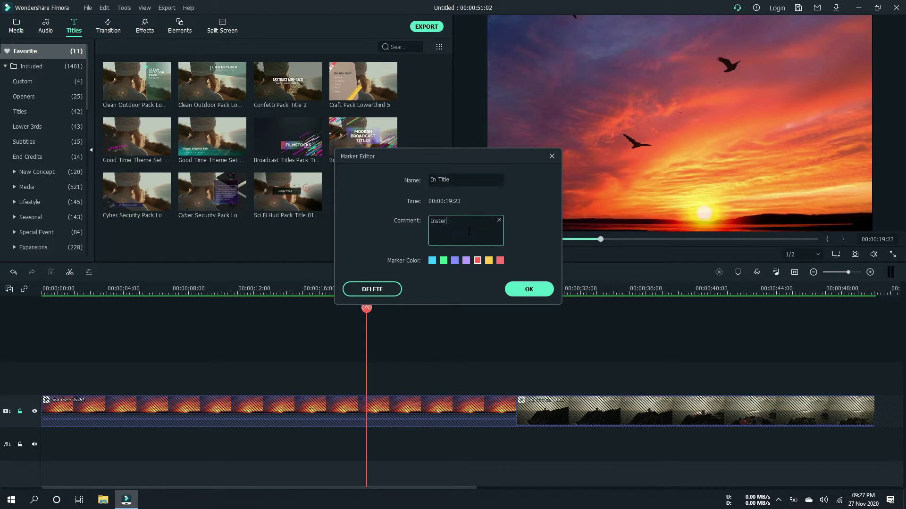
pyautogui.press('BackSpace')
pyautogui.press('BackSpace')
pyautogui.press('BackSpace')
pyautogui.write('ert Title')
pyautogui.click(524, 291)
# Step: Read the marker's name and comment on the timeline, and shift the marker to 00:00:20:13
pyautogui.moveTo(368, 288); pyautogui.dragTo(447, 289)
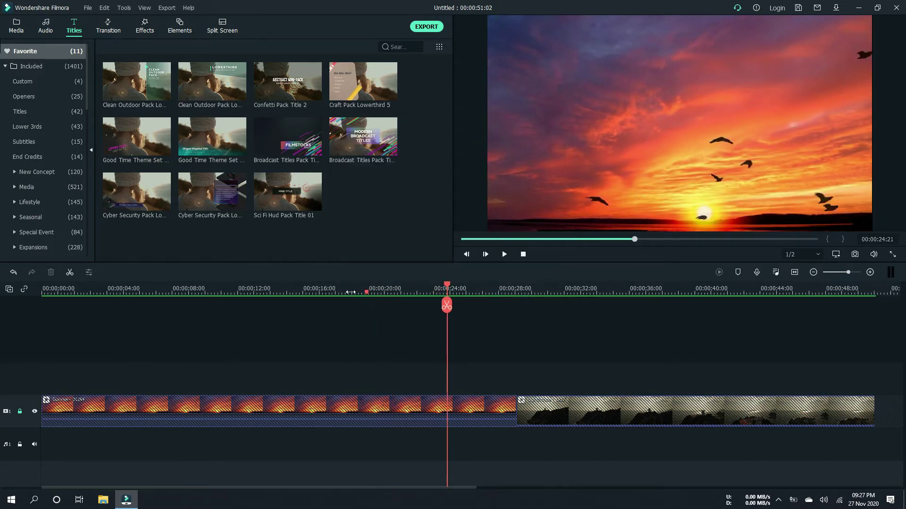
pyautogui.moveTo(367, 295)
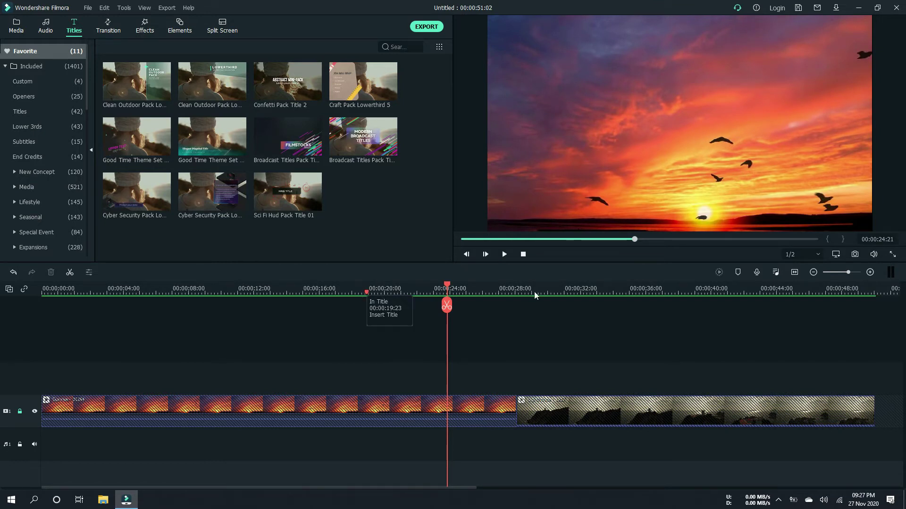
pyautogui.moveTo(367, 290); pyautogui.dragTo(377, 291)
pyautogui.click(377, 291)
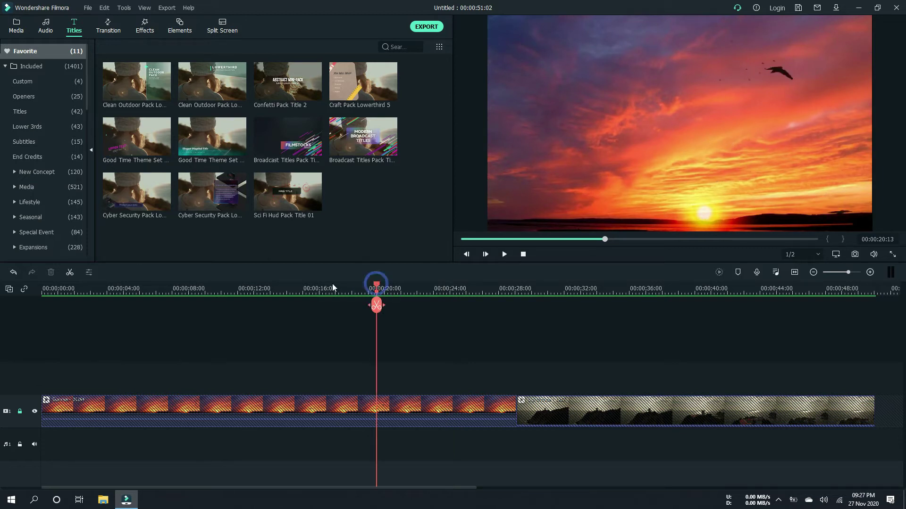
pyautogui.moveTo(377, 287); pyautogui.dragTo(319, 287)
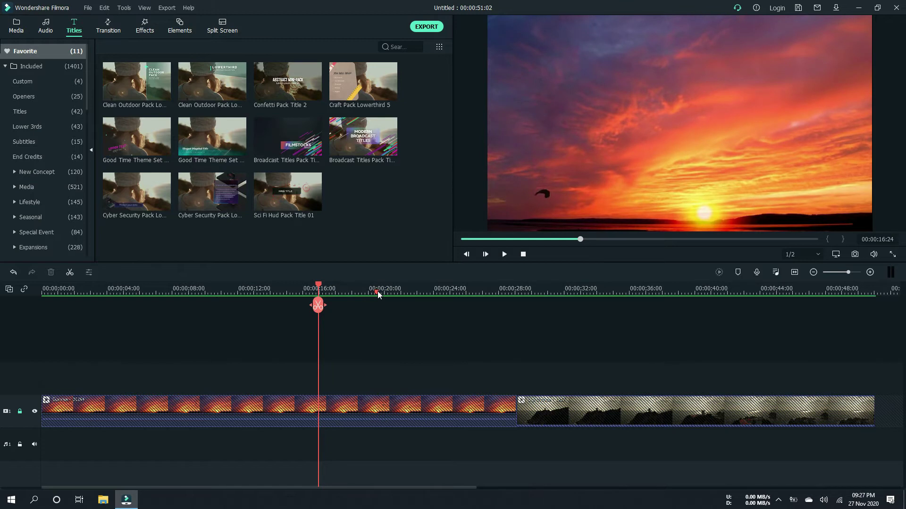
# Step: Shift the marker to 00:00:24:01 and delete all markers from the timeline
pyautogui.moveTo(377, 291); pyautogui.dragTo(434, 293)
pyautogui.click(434, 292)
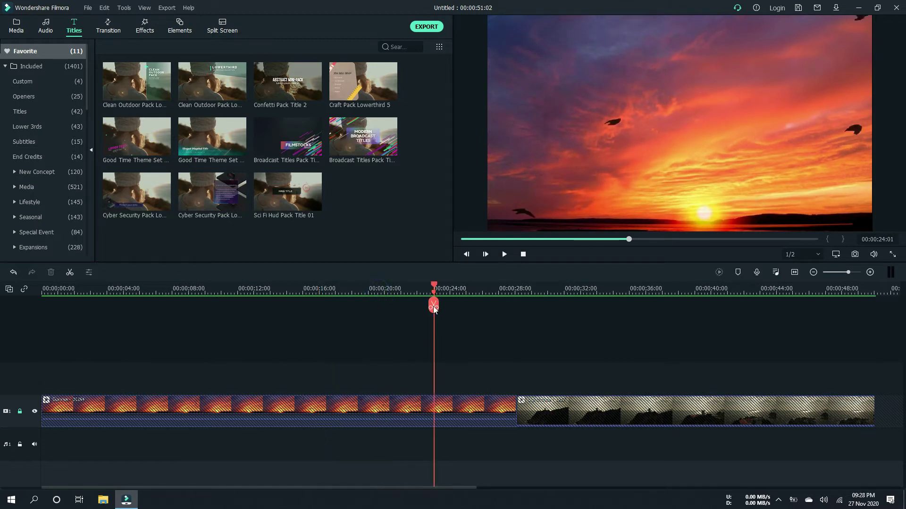
pyautogui.rightClick(434, 291)
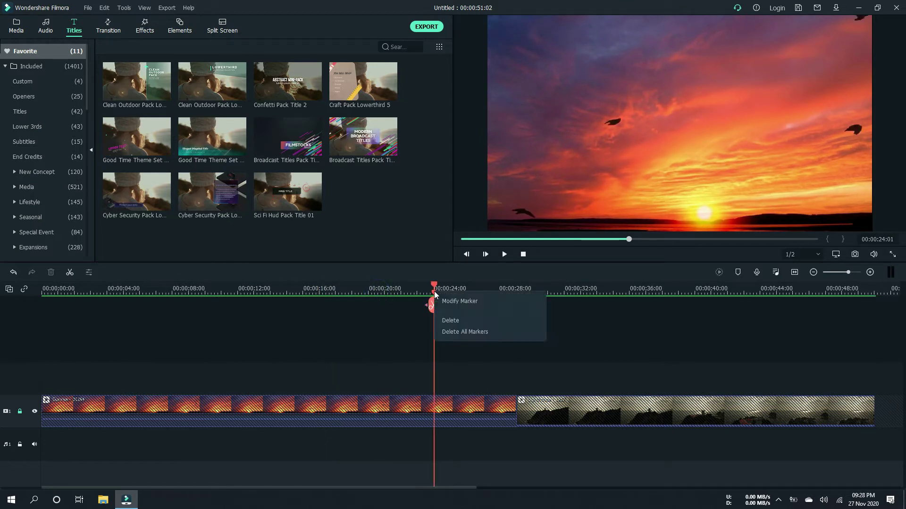
pyautogui.click(465, 332)
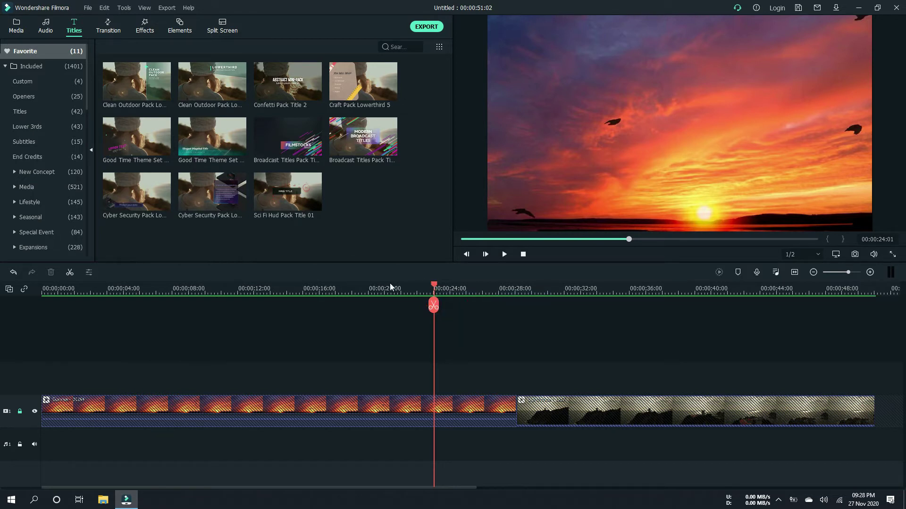
# Step: Add the Confetti Pack Title 2 template on the track above the Sunrise clip, around 00:00:19:13
pyautogui.click(360, 282)
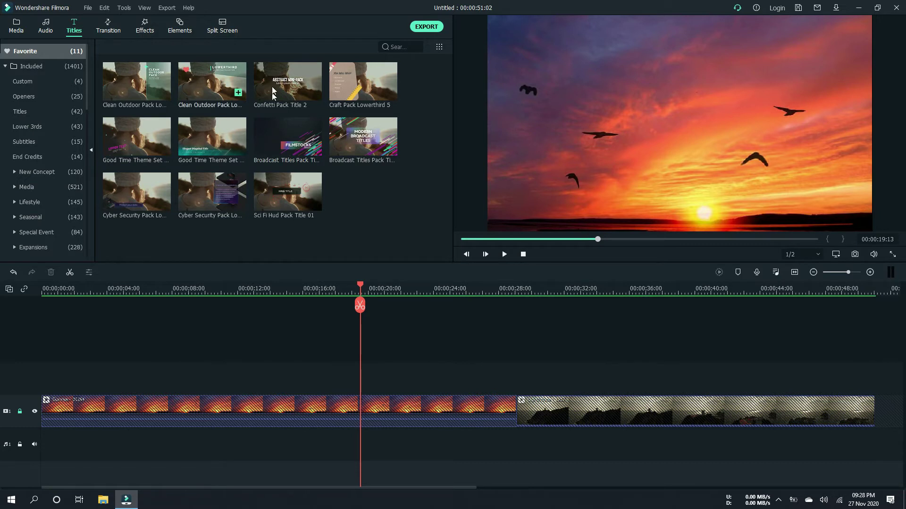
pyautogui.moveTo(272, 92); pyautogui.dragTo(350, 369)
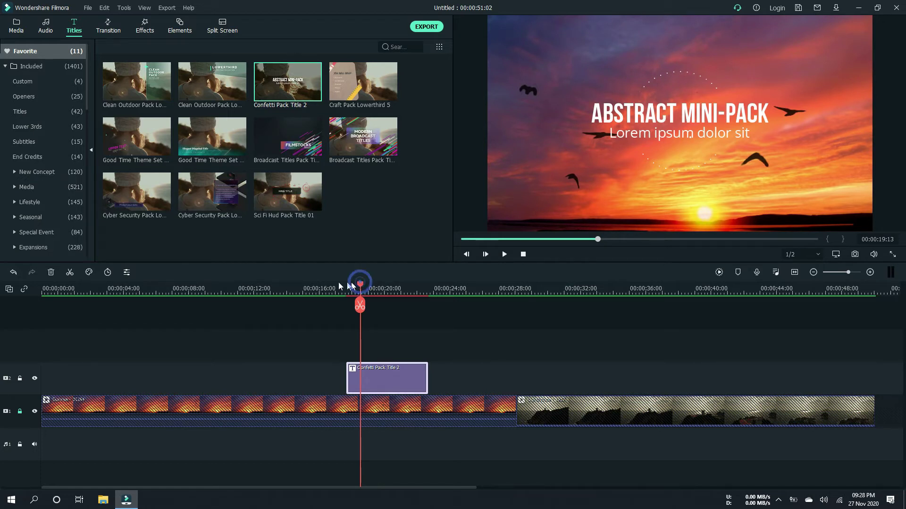
# Step: Play the title over the Sunrise clip from 00:00:18:04 and pause at 00:00:23:05
pyautogui.moveTo(360, 284); pyautogui.dragTo(338, 285)
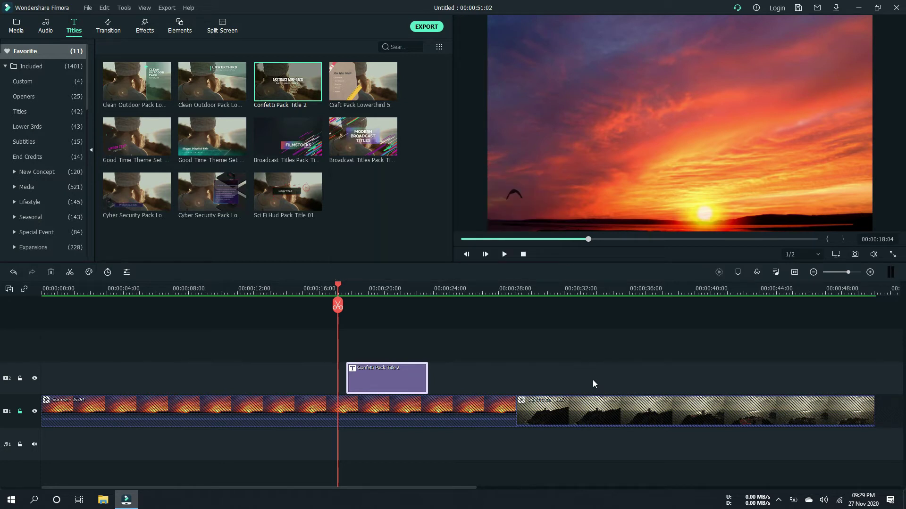
pyautogui.press('space')
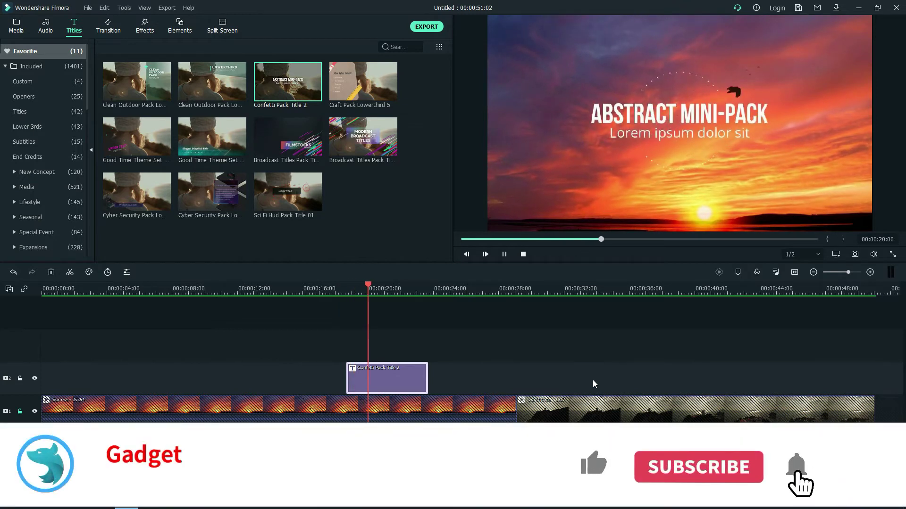
pyautogui.click(504, 254)
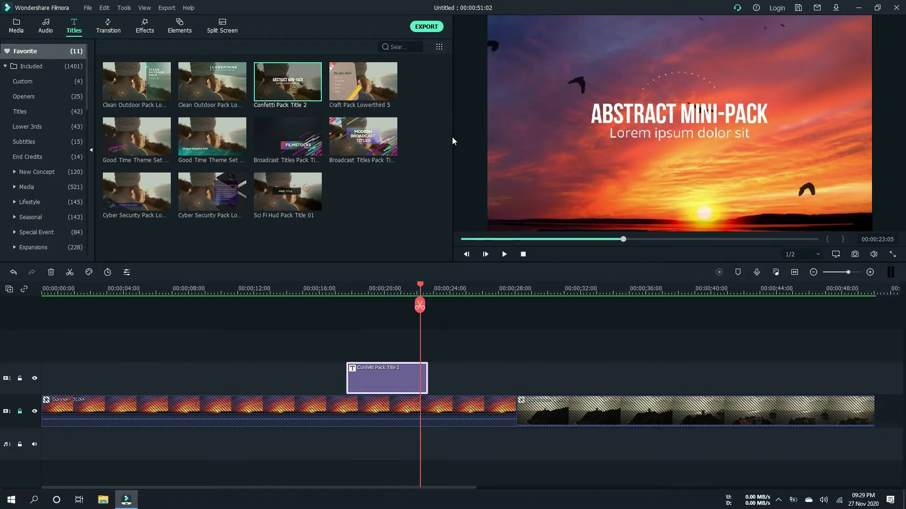
# Step: Open the properties of the Confetti Pack Title 2 clip and clear its "Lorem ipsum dolor sit" subtitle text
pyautogui.rightClick(390, 384)
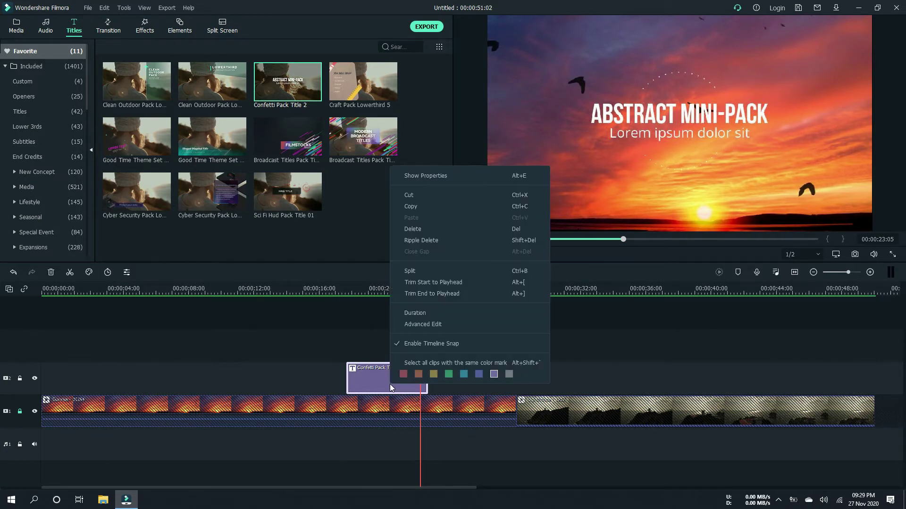
pyautogui.click(427, 179)
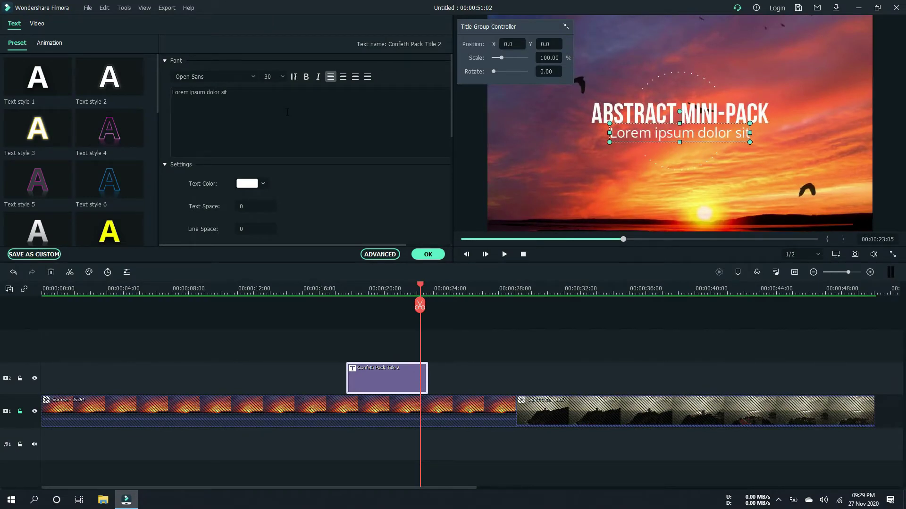
pyautogui.click(355, 111)
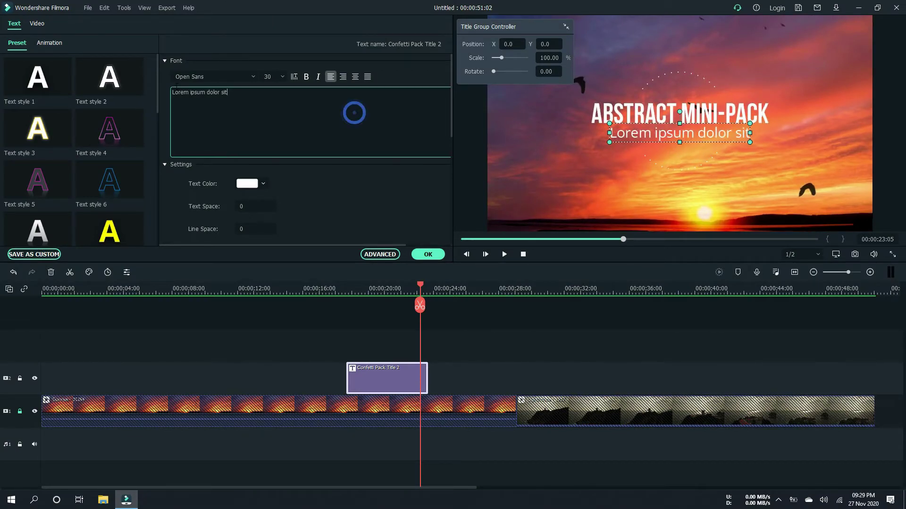
pyautogui.hotkey('ctrl', 'a')
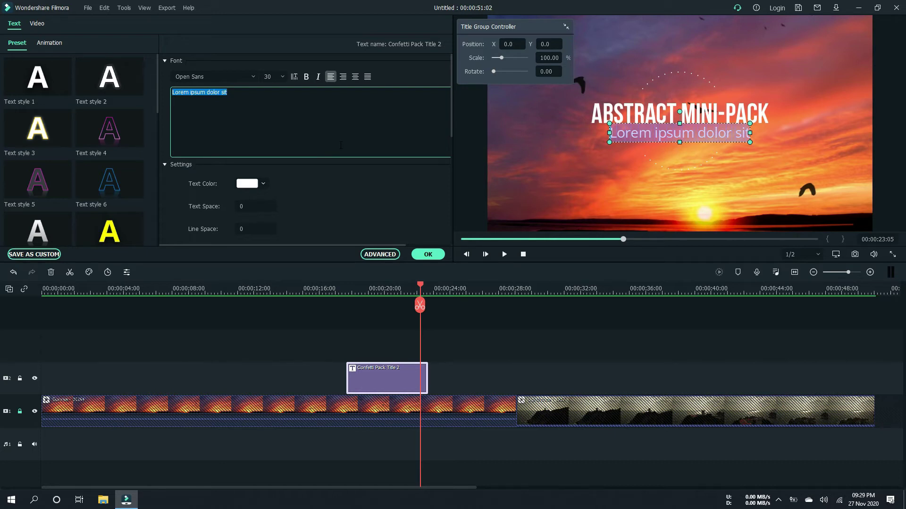
pyautogui.write('dagetd')
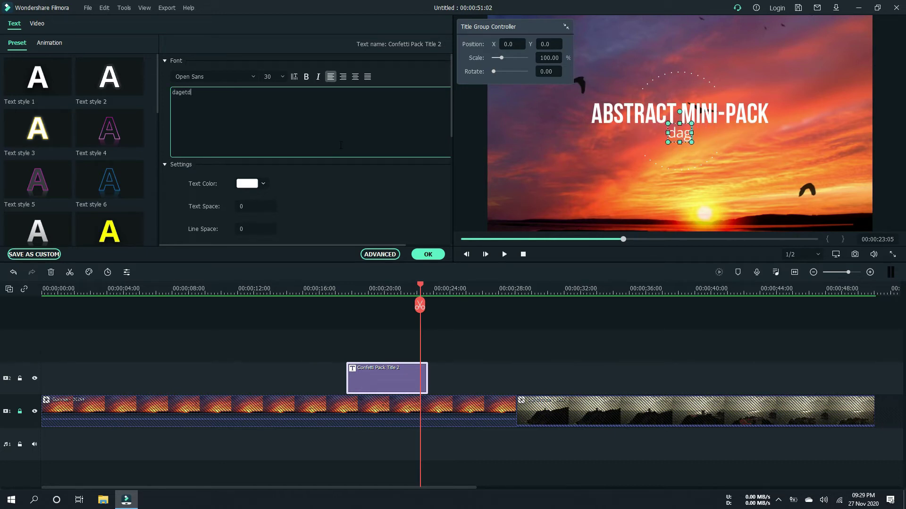
pyautogui.press('BackSpace')
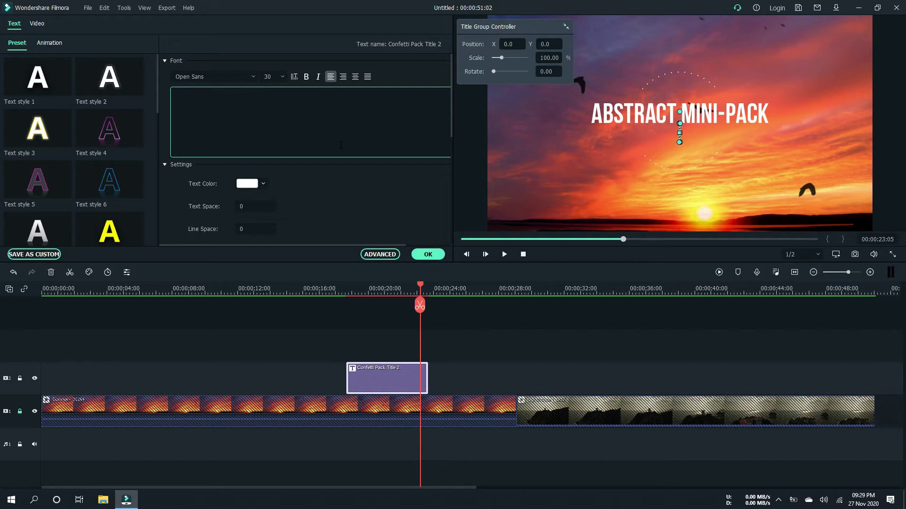
# Step: Set the title group's Y position to 10.0 and move the ABSTRACT MINI-PACK text to the centre of the frame
pyautogui.click(738, 112)
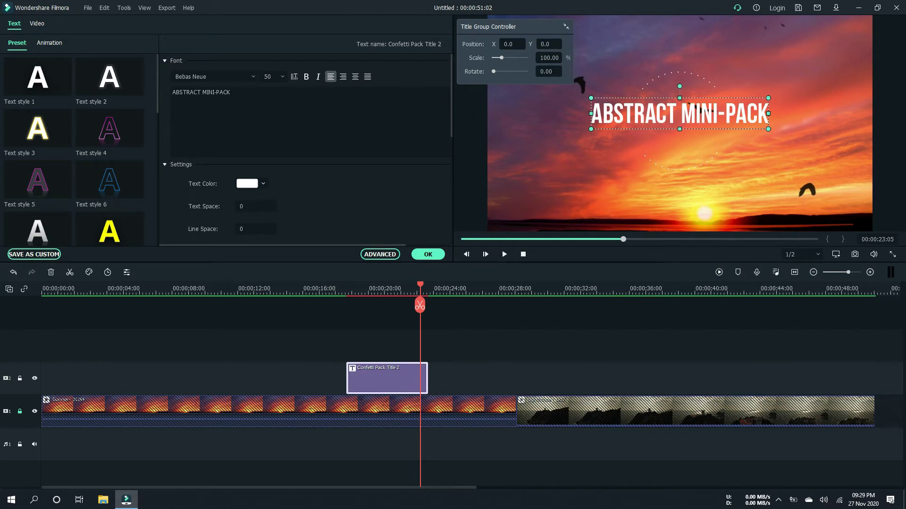
pyautogui.moveTo(542, 44); pyautogui.dragTo(553, 44)
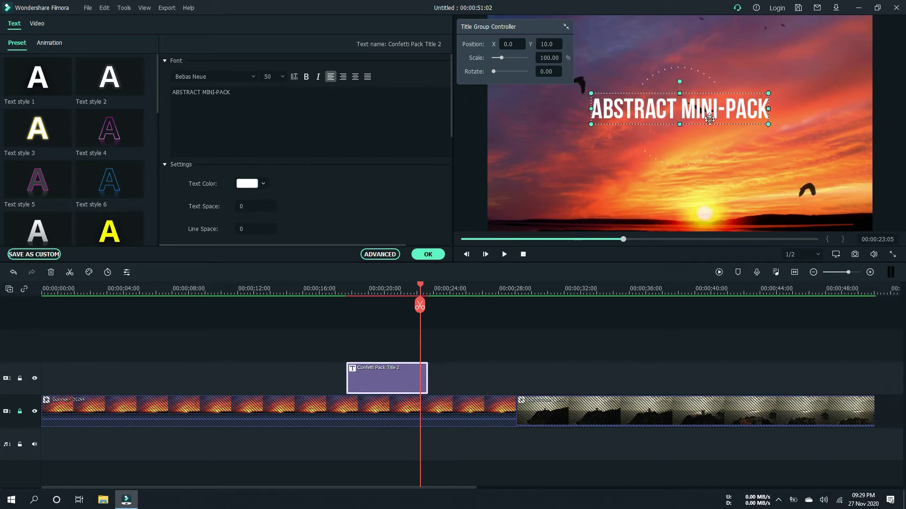
pyautogui.moveTo(709, 117); pyautogui.dragTo(710, 122)
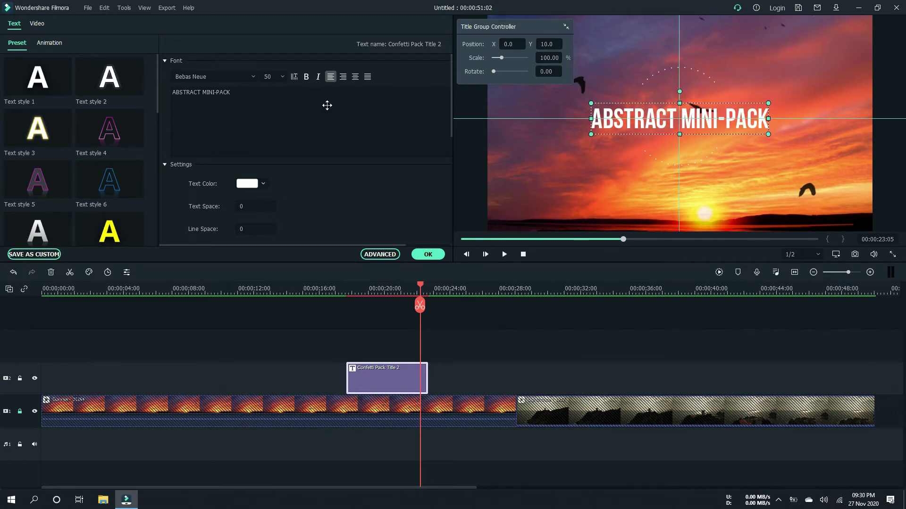
# Step: Replace the ABSTRACT MINI-PACK heading text with "Orange Sun set"
pyautogui.click(311, 112)
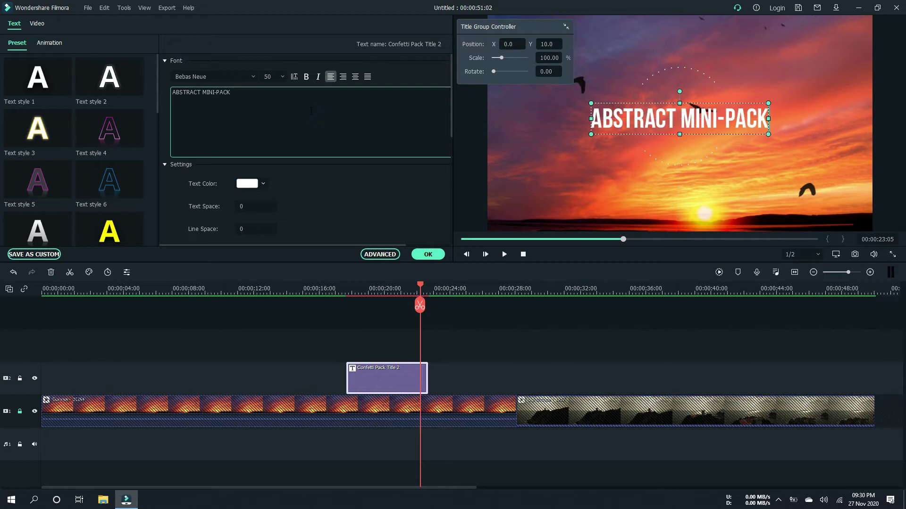
pyautogui.hotkey('ctrl', 'a')
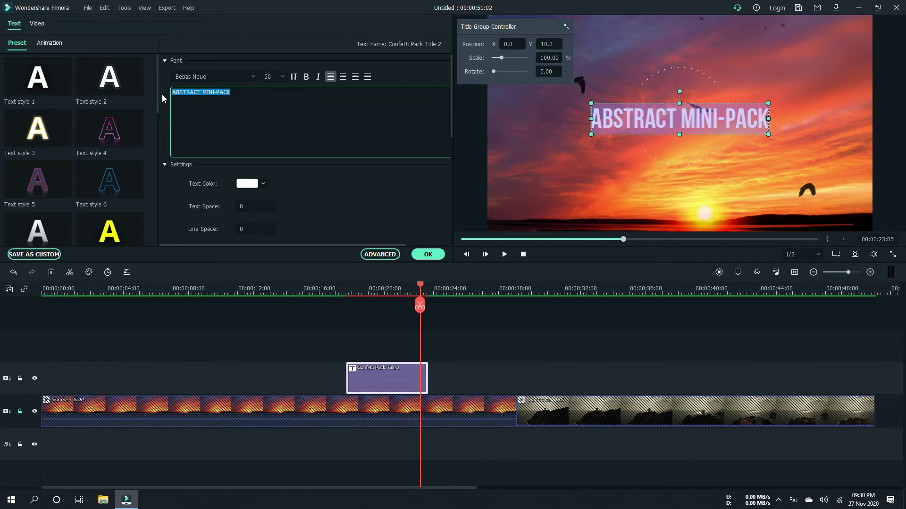
pyautogui.write('Sun')
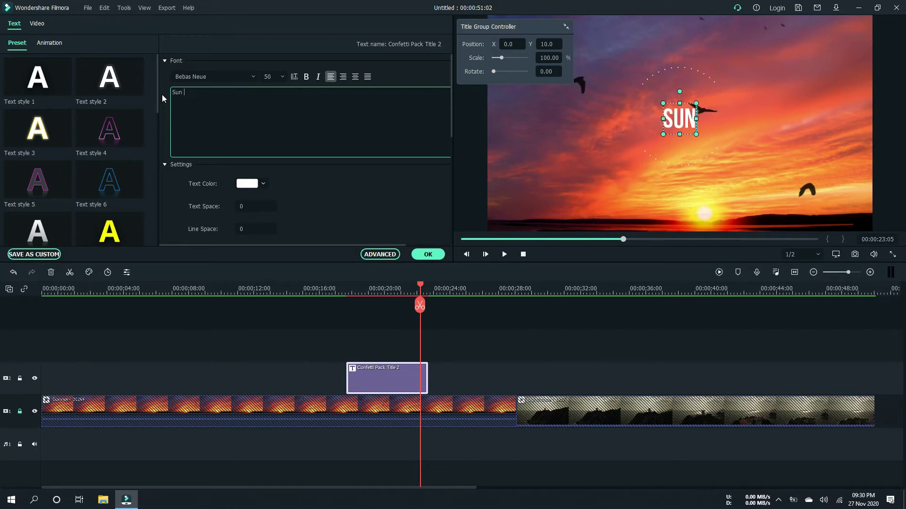
pyautogui.write(' set')
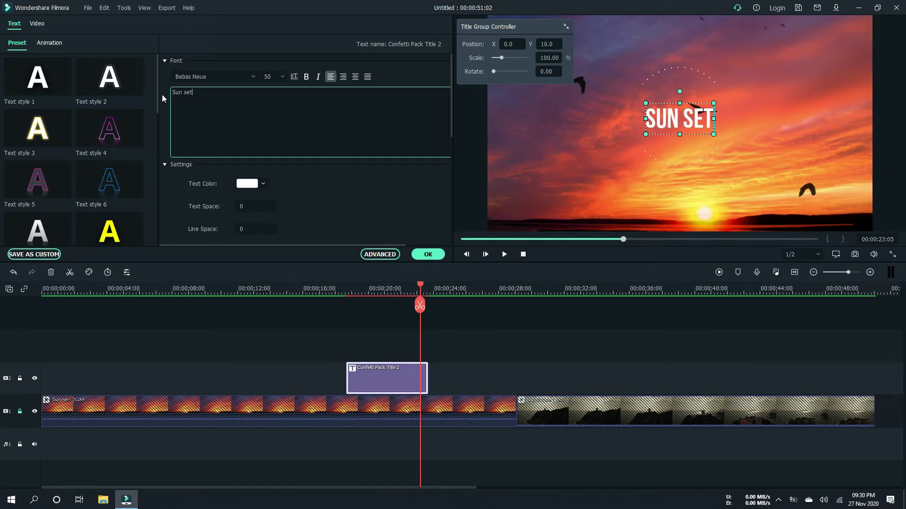
pyautogui.press('Home')
pyautogui.write('O')
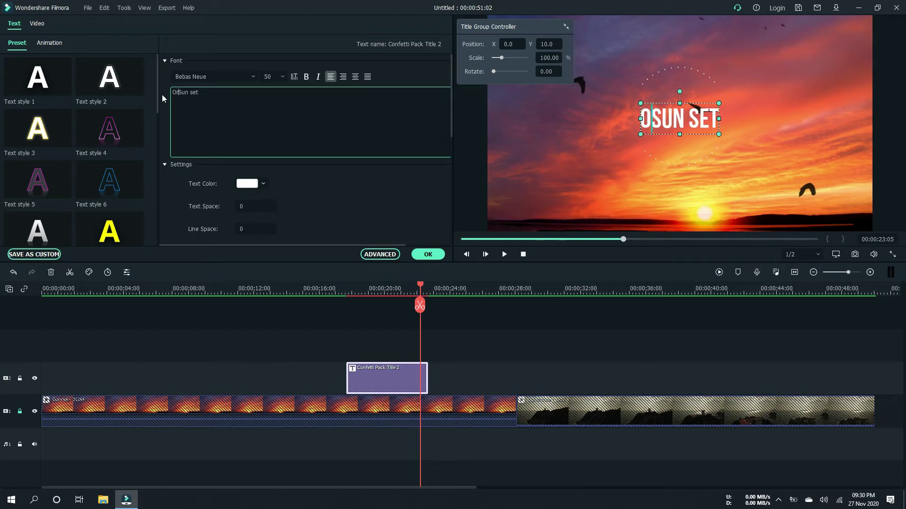
pyautogui.write('ran')
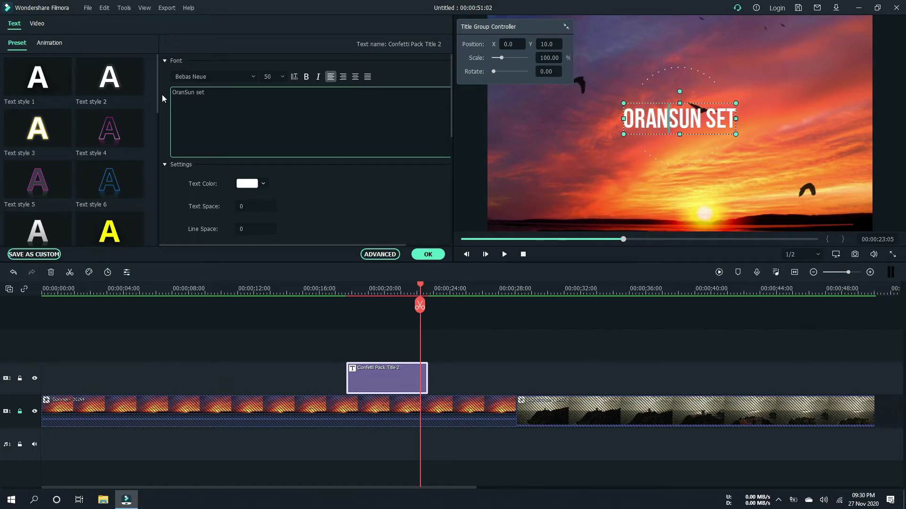
pyautogui.write('ge')
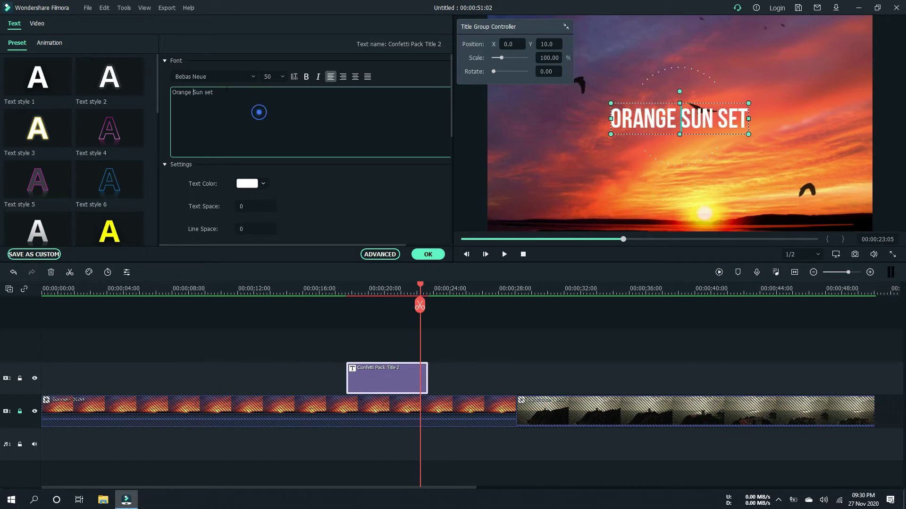
# Step: Try bold on the whole Orange Sun set heading, turn it off again, and make the heading italic
pyautogui.moveTo(259, 111); pyautogui.dragTo(162, 69)
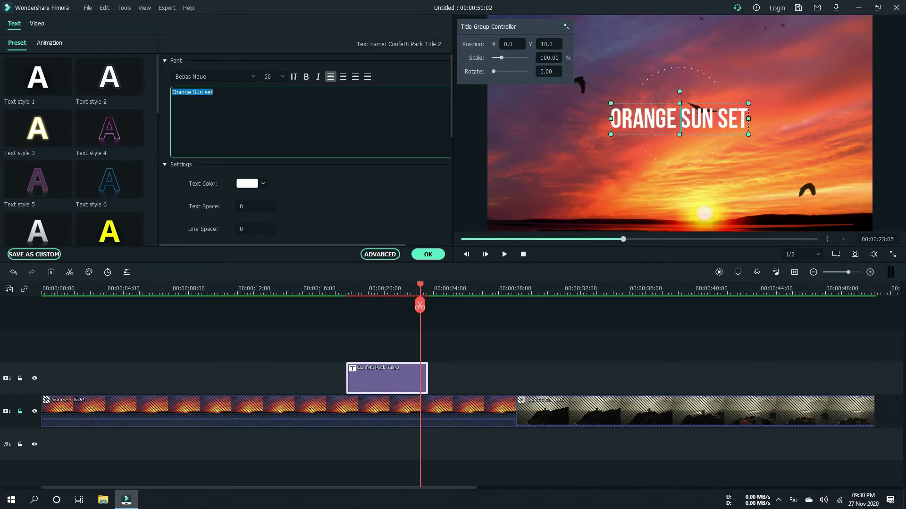
pyautogui.click(305, 78)
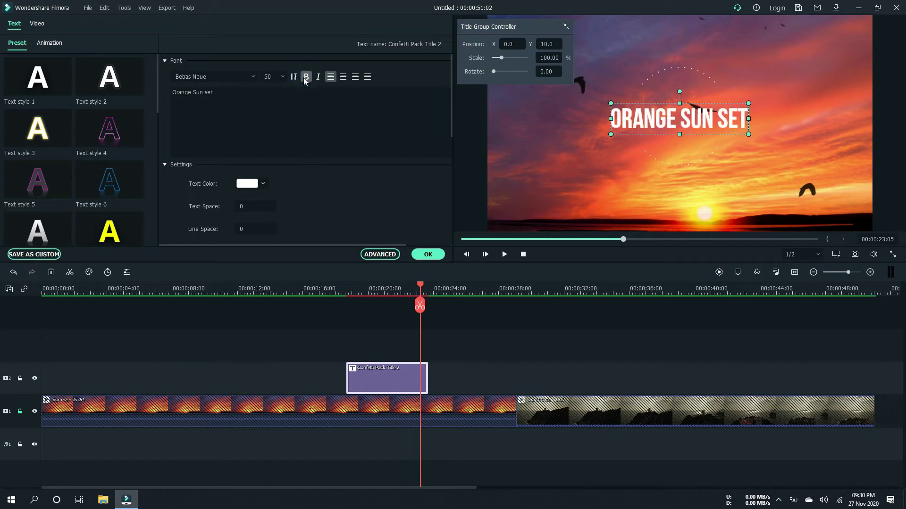
pyautogui.click(305, 77)
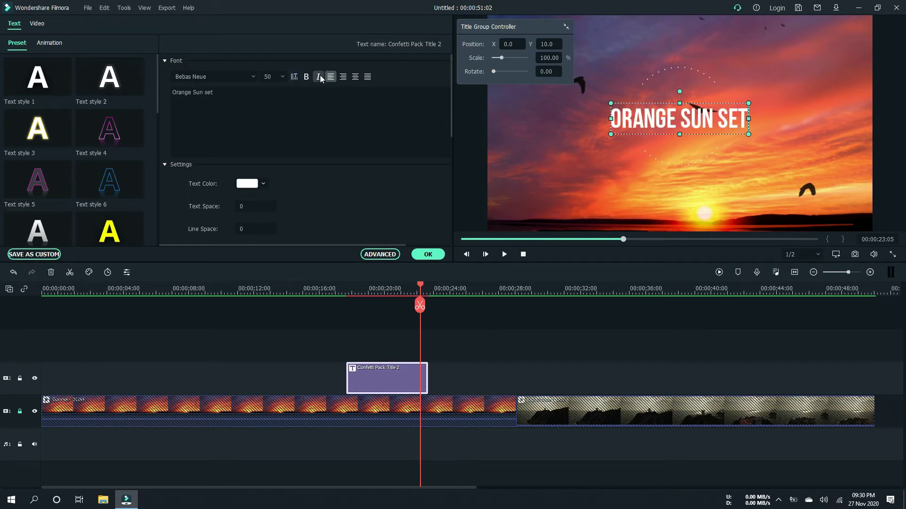
pyautogui.click(320, 78)
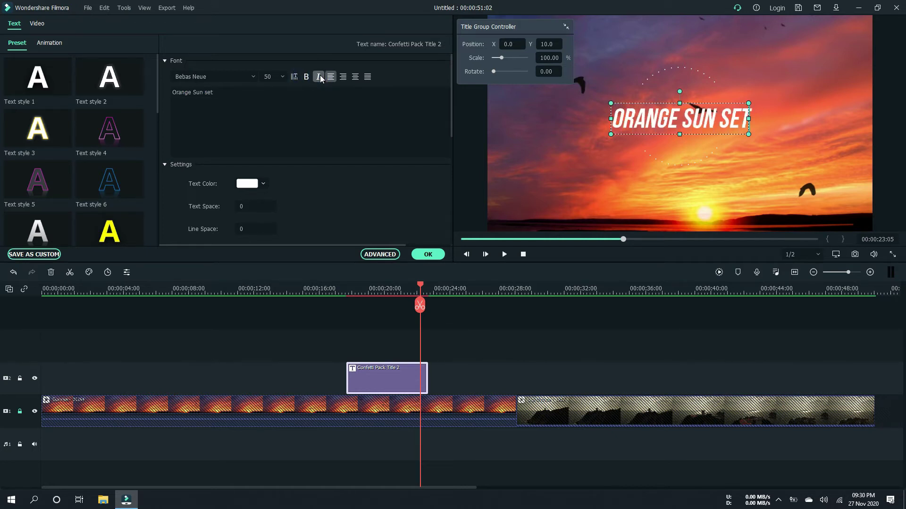
# Step: Turn off italics for the Orange Sun set title and browse the font list, keeping Bebas Neue
pyautogui.click(319, 77)
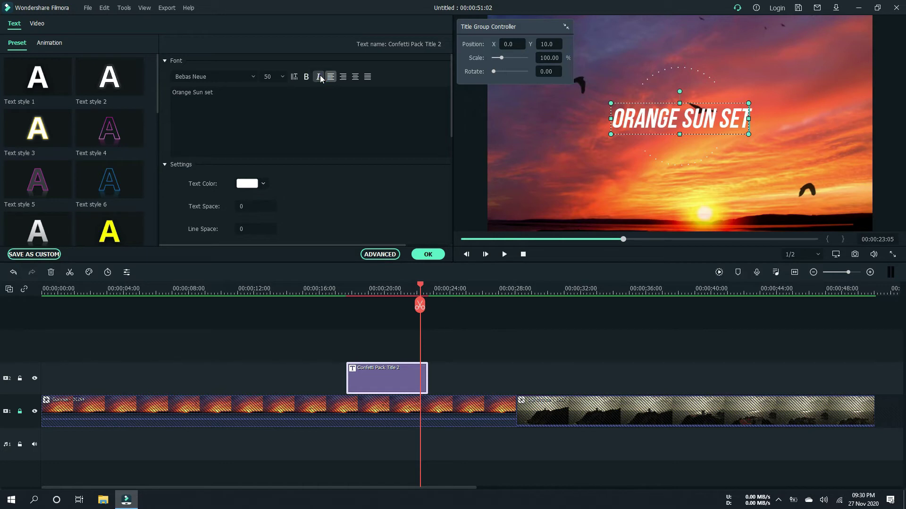
pyautogui.click(253, 77)
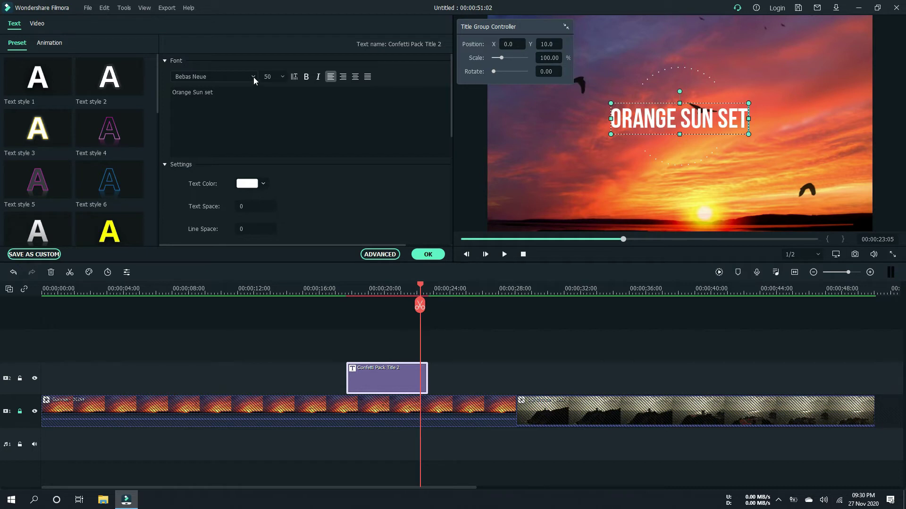
pyautogui.click(254, 78)
pyautogui.click(253, 78)
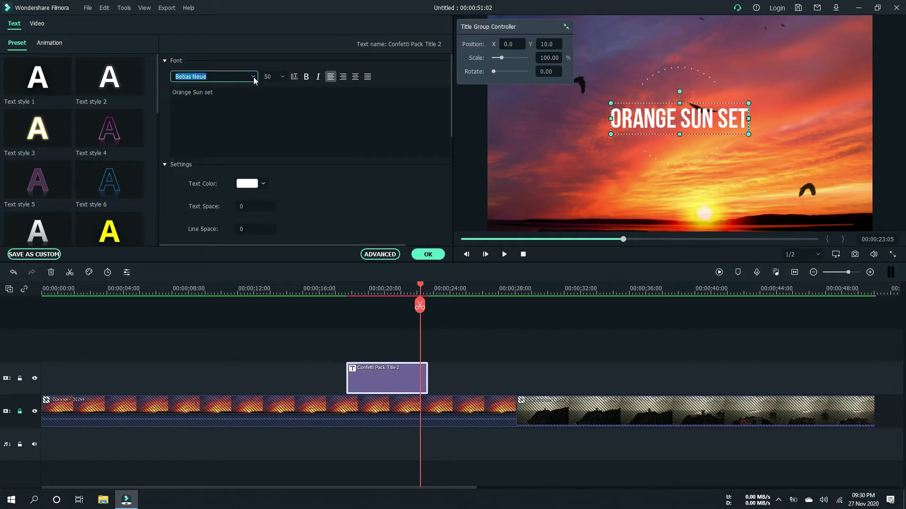
pyautogui.click(254, 78)
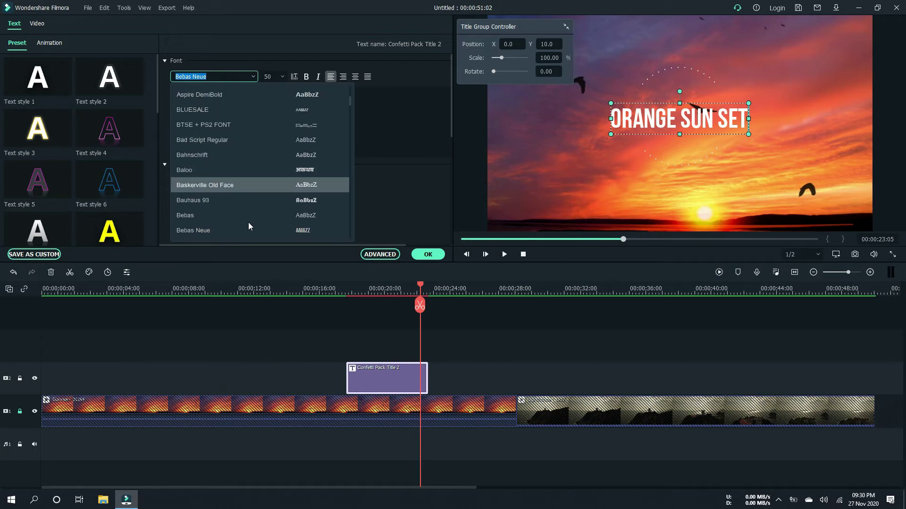
pyautogui.click(392, 114)
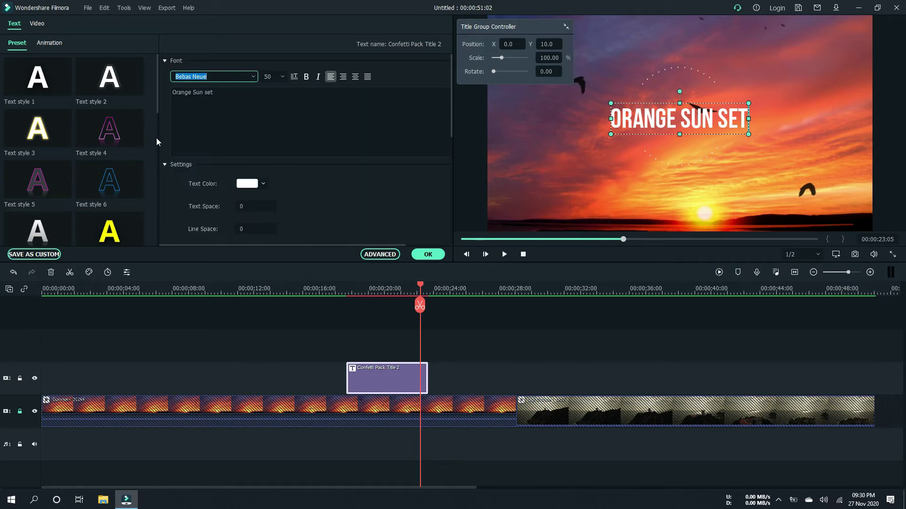
# Step: Try Text style 2 and the yellow text preset on the title, finishing with Text style 1 applied
pyautogui.click(124, 85)
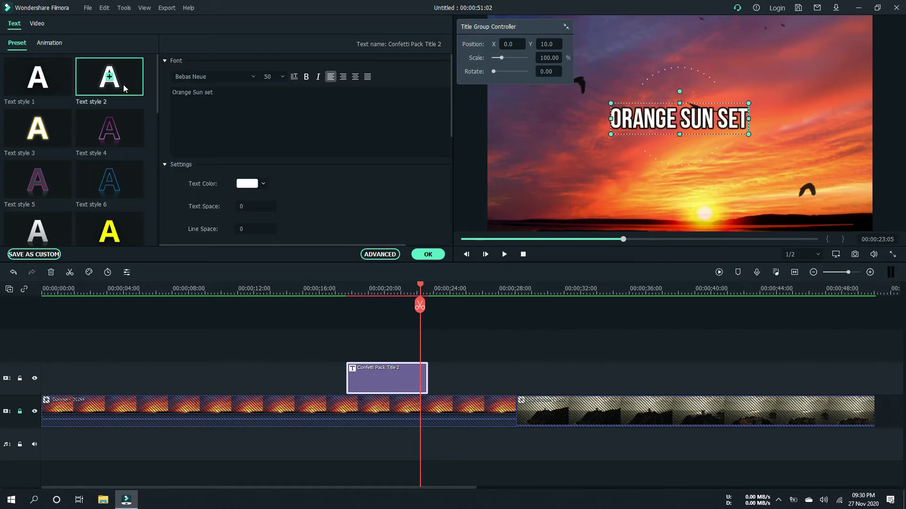
pyautogui.click(37, 87)
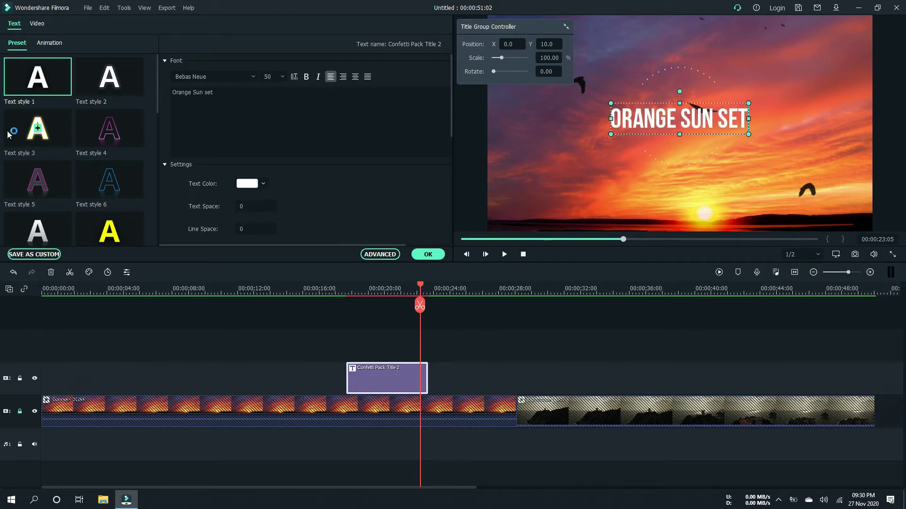
pyautogui.click(86, 231)
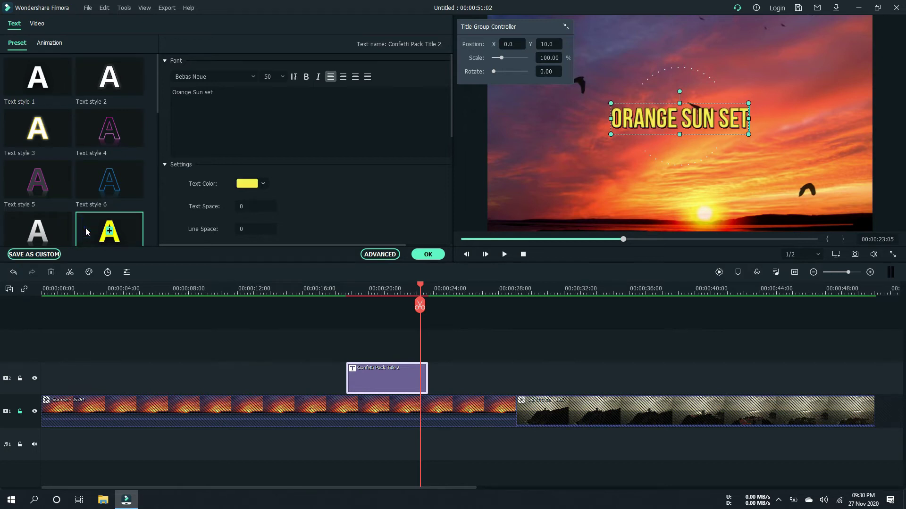
pyautogui.click(50, 89)
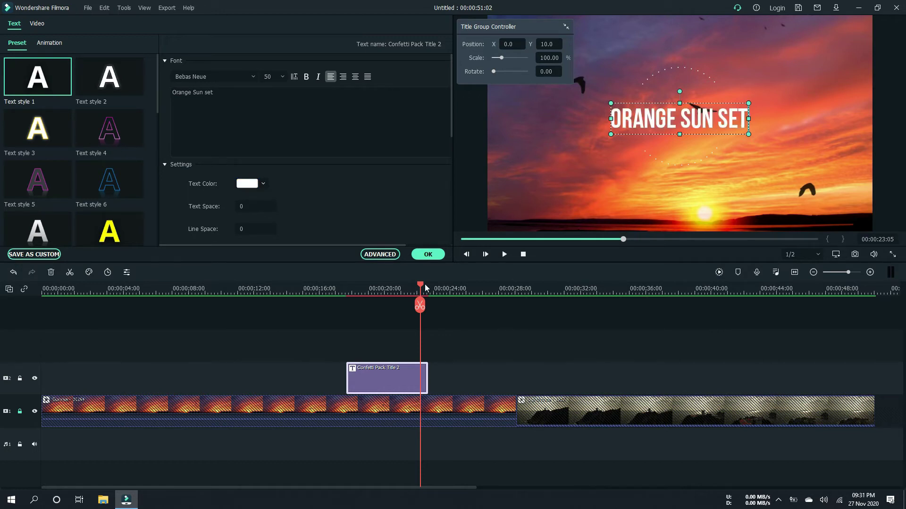
# Step: Open the title in the advanced text editor and preview its opening second
pyautogui.click(379, 256)
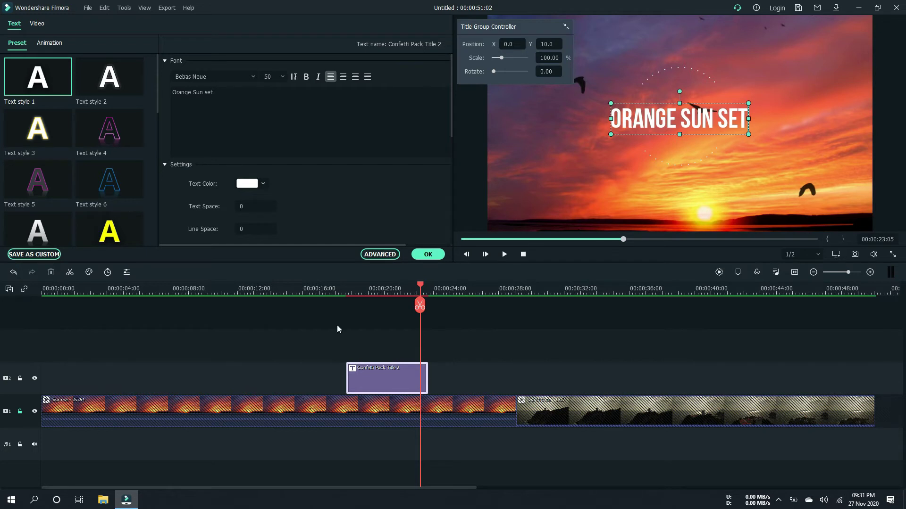
pyautogui.click(379, 254)
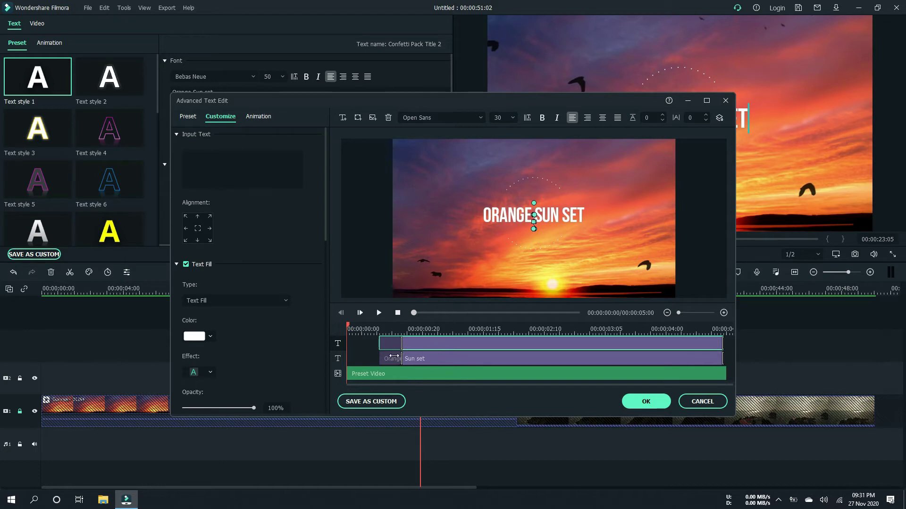
pyautogui.click(359, 328)
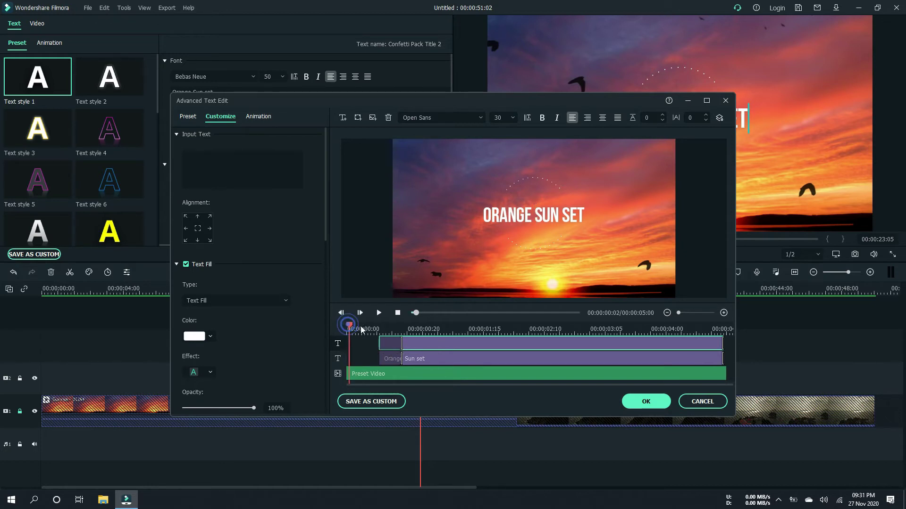
pyautogui.press('space')
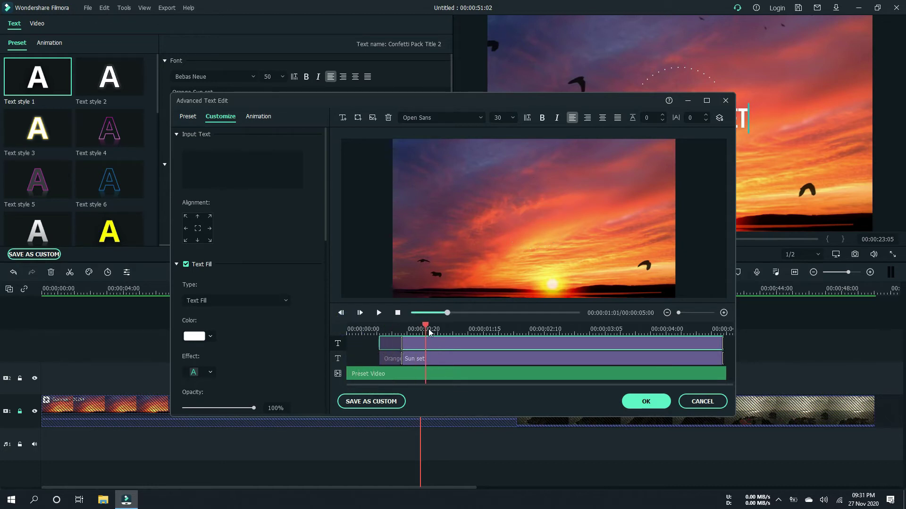
# Step: Try the Type Writer animation on the Orange Sun set text layer and leave the advanced editor without saving
pyautogui.click(259, 117)
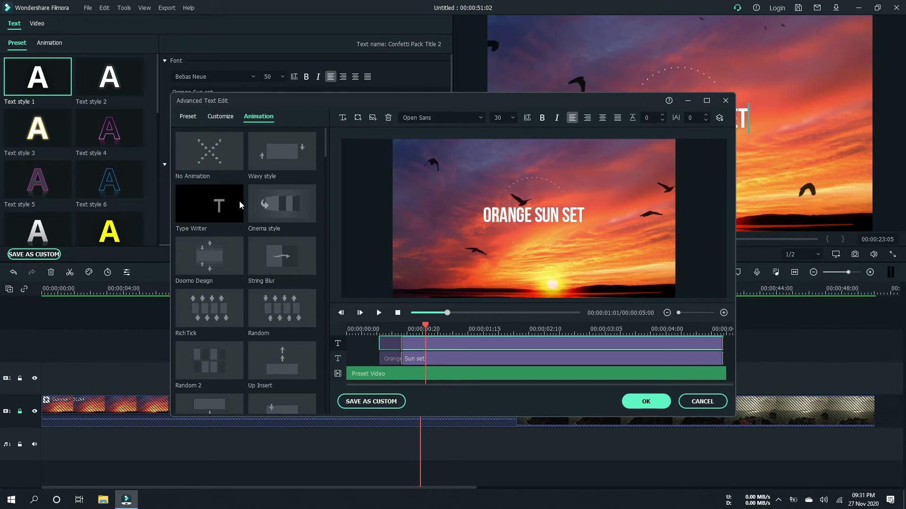
pyautogui.click(455, 355)
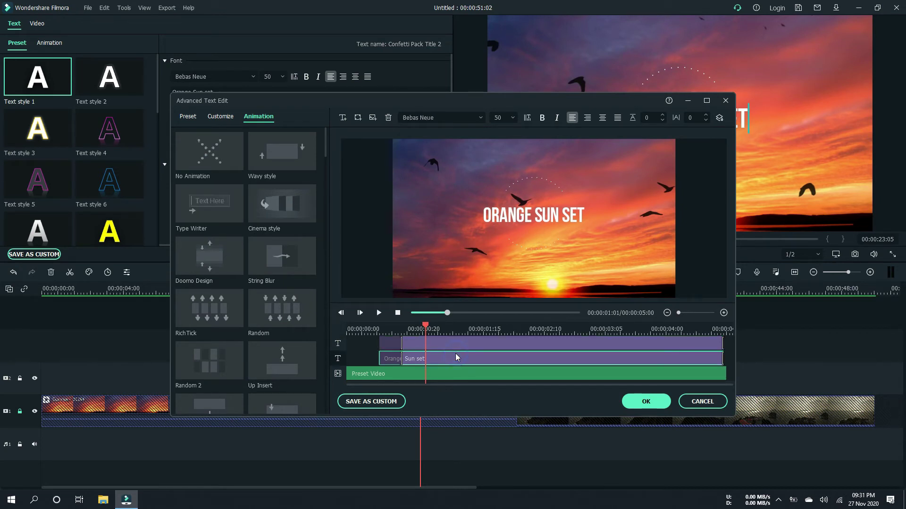
pyautogui.doubleClick(202, 206)
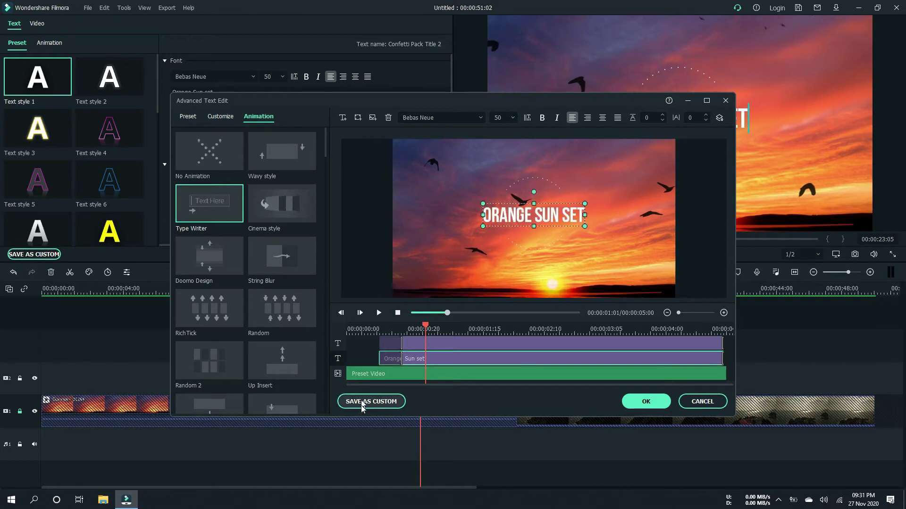
pyautogui.click(700, 405)
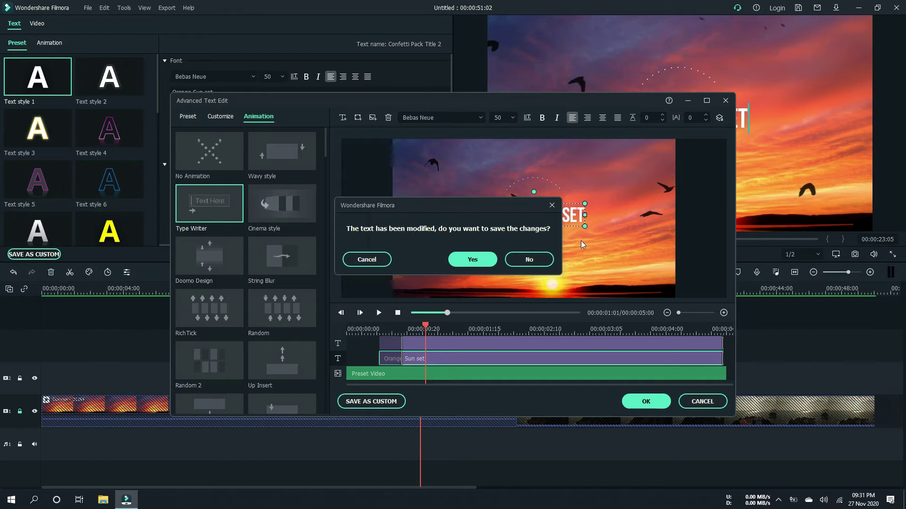
pyautogui.click(528, 262)
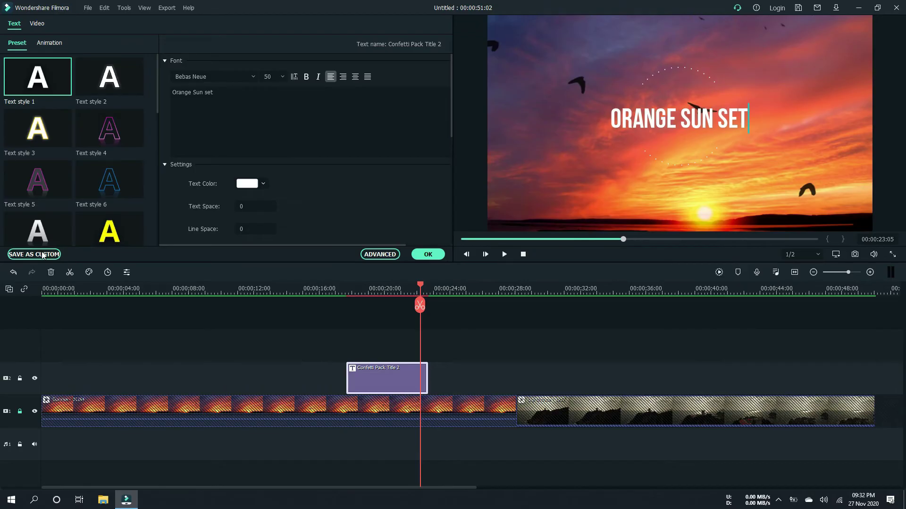
# Step: Start saving the title as a custom preset, dismiss the naming dialog and close the title settings
pyautogui.click(42, 254)
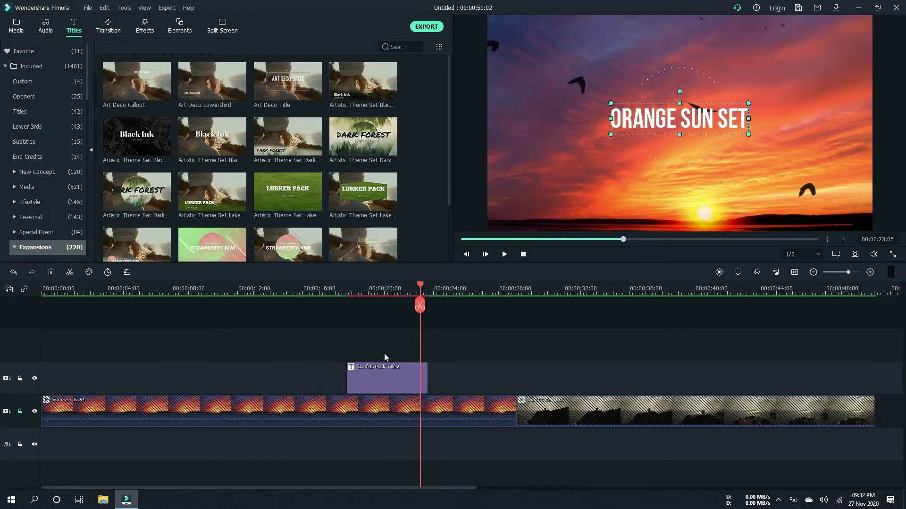
pyautogui.doubleClick(386, 371)
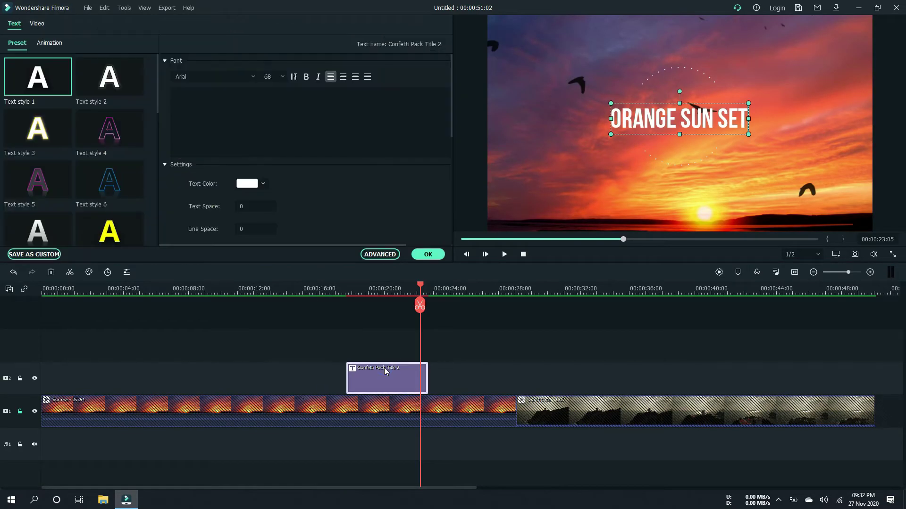
pyautogui.click(25, 255)
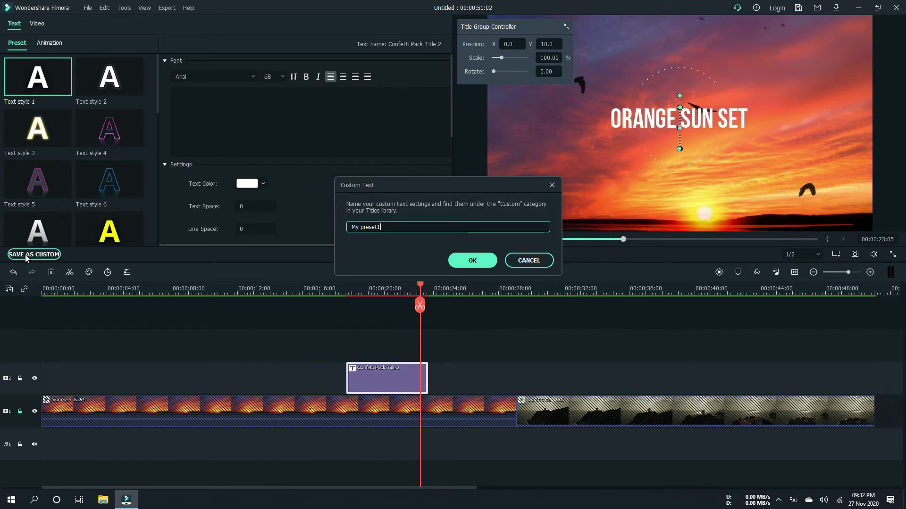
pyautogui.moveTo(415, 227); pyautogui.dragTo(351, 227)
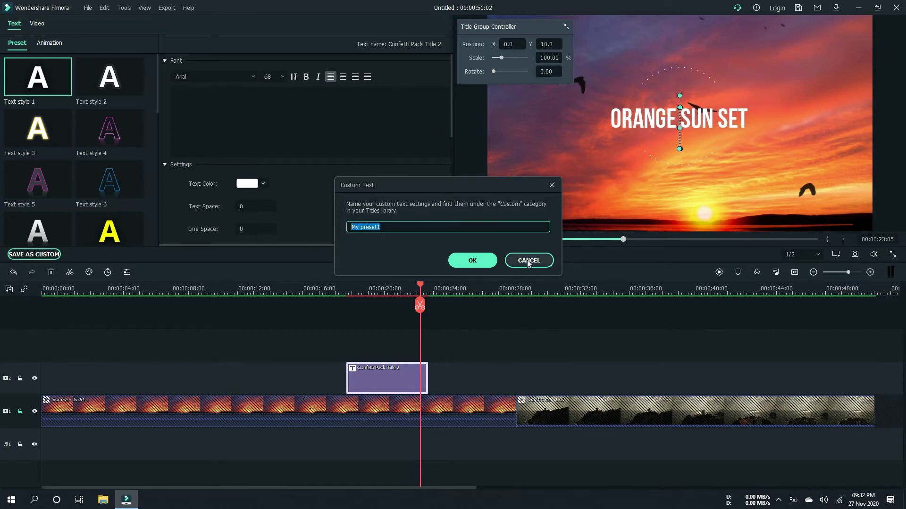
pyautogui.click(551, 185)
pyautogui.click(431, 255)
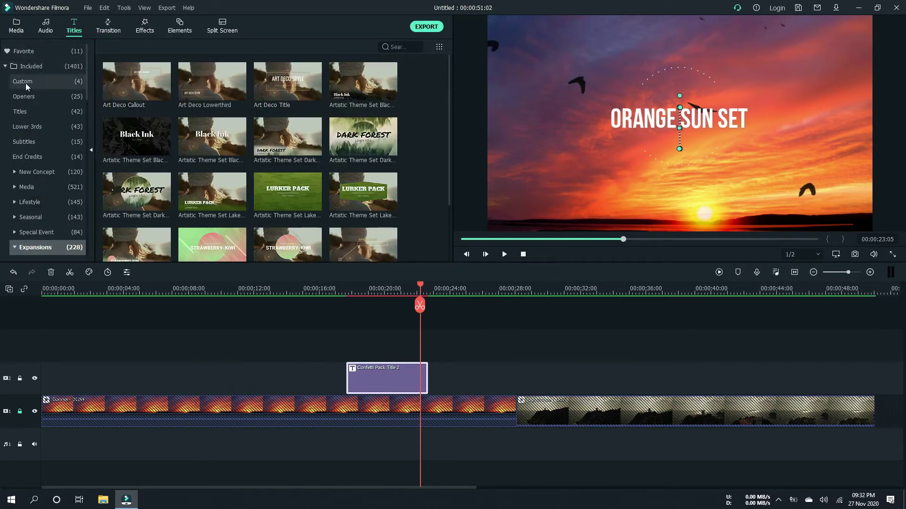
# Step: Show the Custom titles category and play a preview of the Social Media title
pyautogui.click(25, 83)
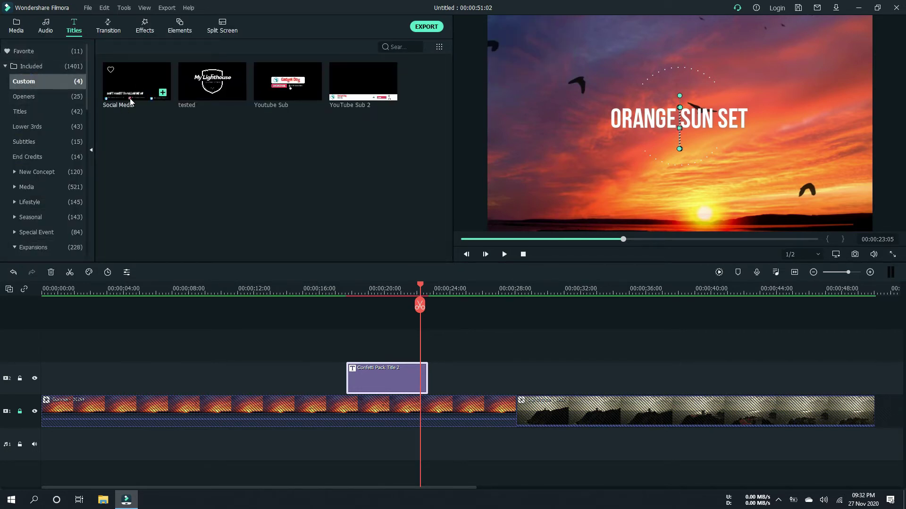
pyautogui.click(121, 91)
pyautogui.moveTo(347, 90)
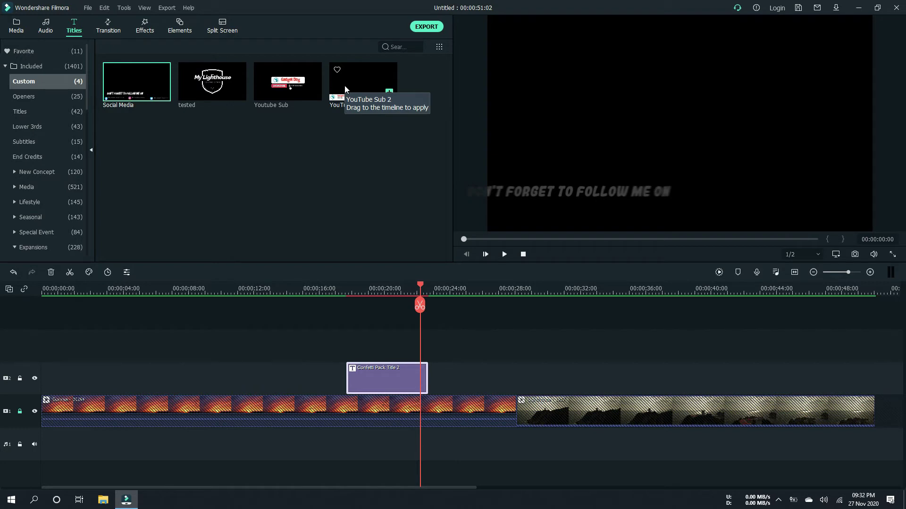
pyautogui.click(503, 254)
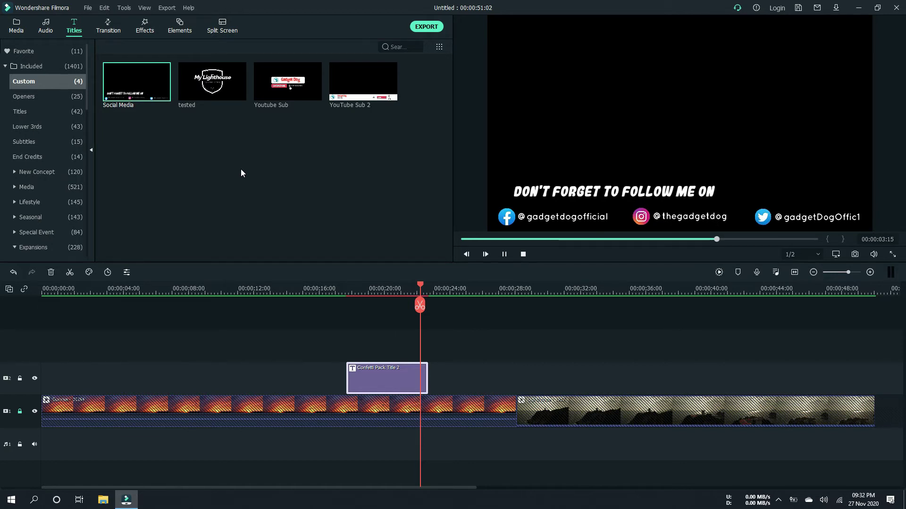
# Step: Delete the Confetti Pack Title 2 clip from the timeline and undo the deletion
pyautogui.click(399, 373)
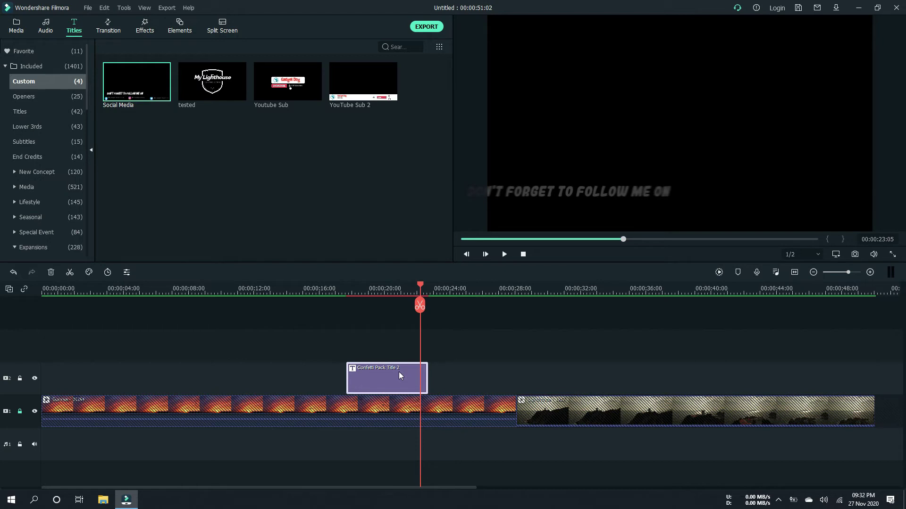
pyautogui.rightClick(399, 375)
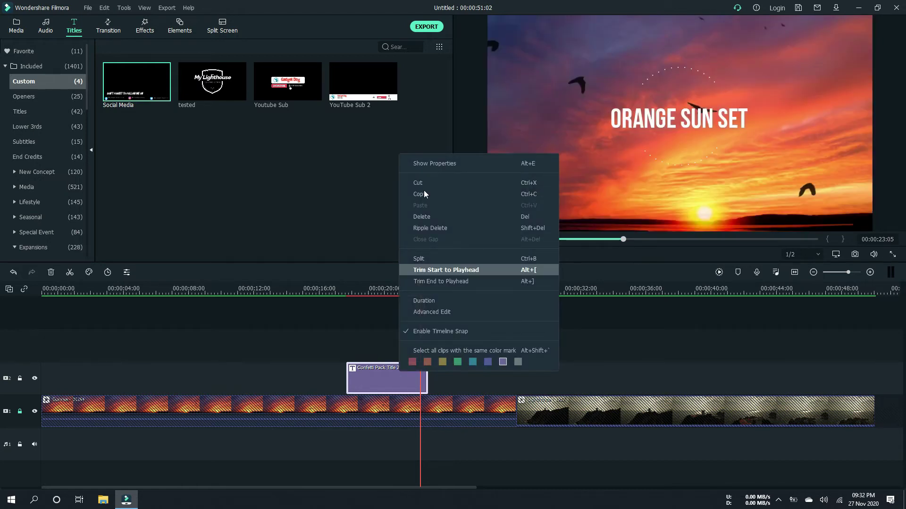
pyautogui.click(423, 219)
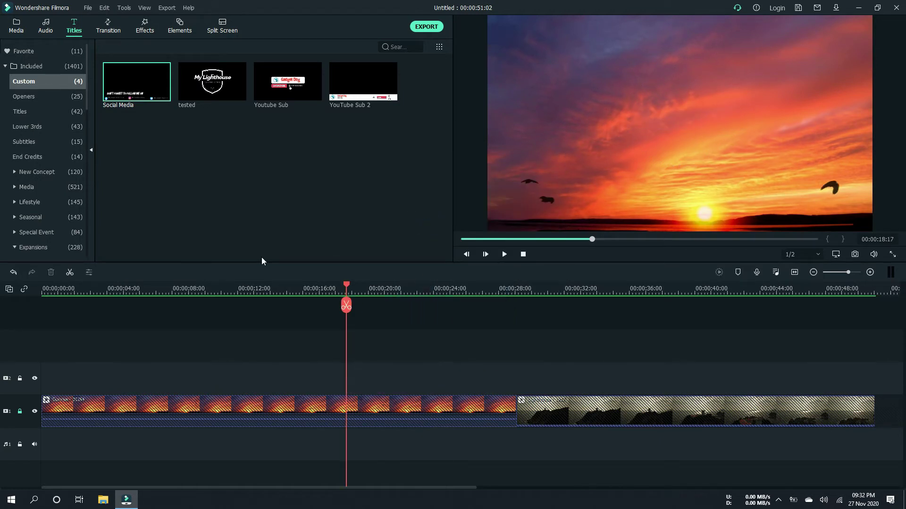
pyautogui.hotkey('ctrl', 'z')
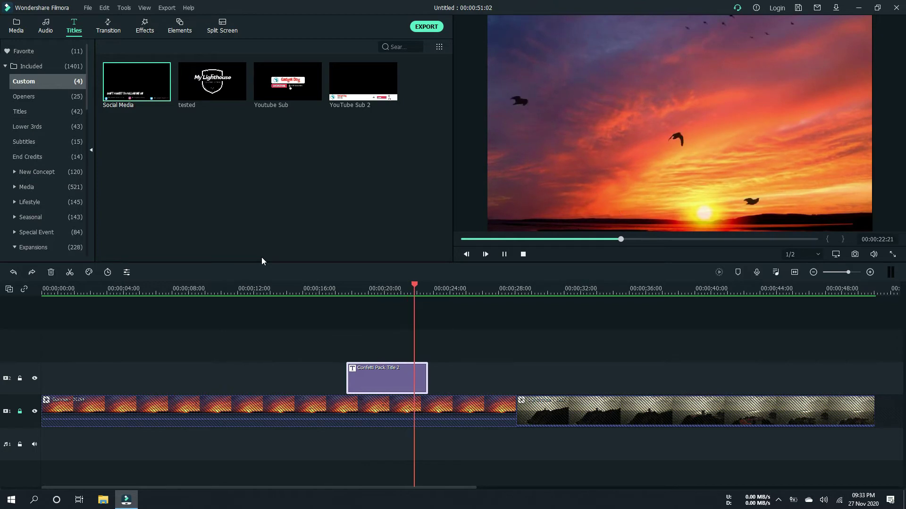
# Step: Open and close the Confetti Pack Title 2 settings, and play the timeline from shortly before the title clip
pyautogui.doubleClick(390, 379)
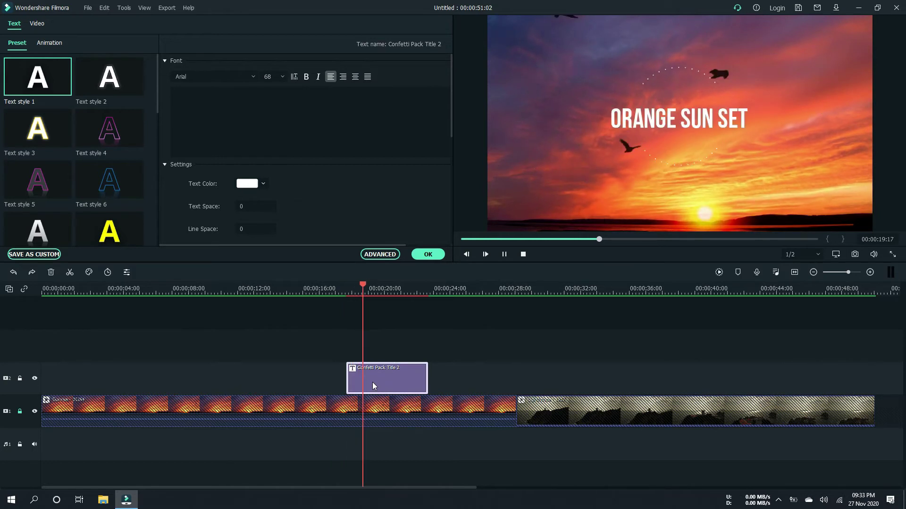
pyautogui.click(432, 260)
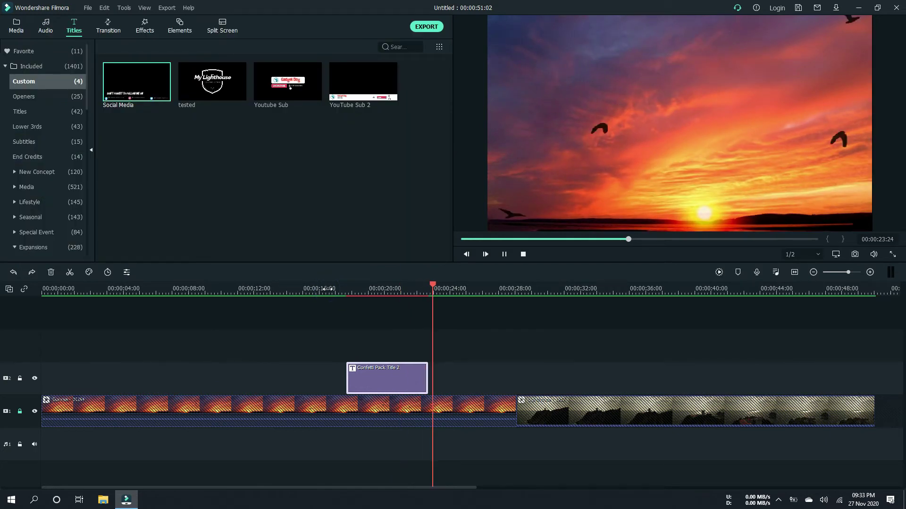
pyautogui.click(327, 289)
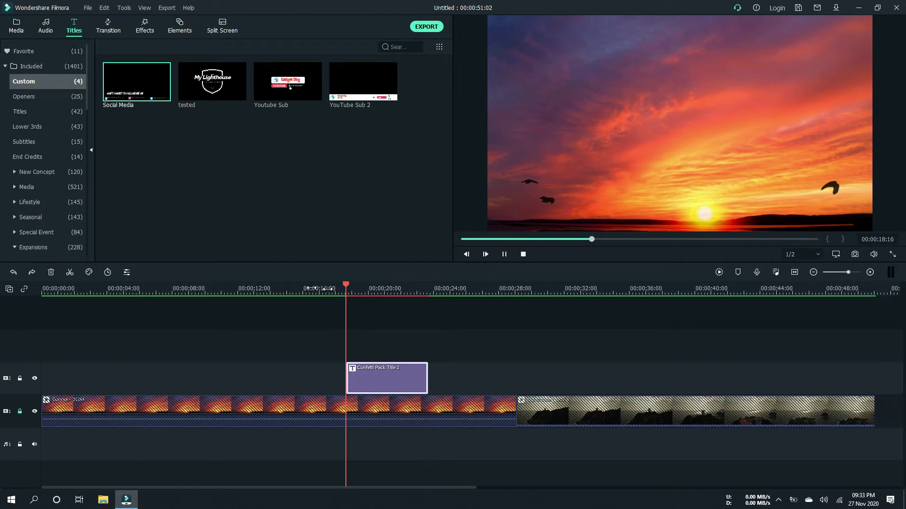
pyautogui.click(311, 288)
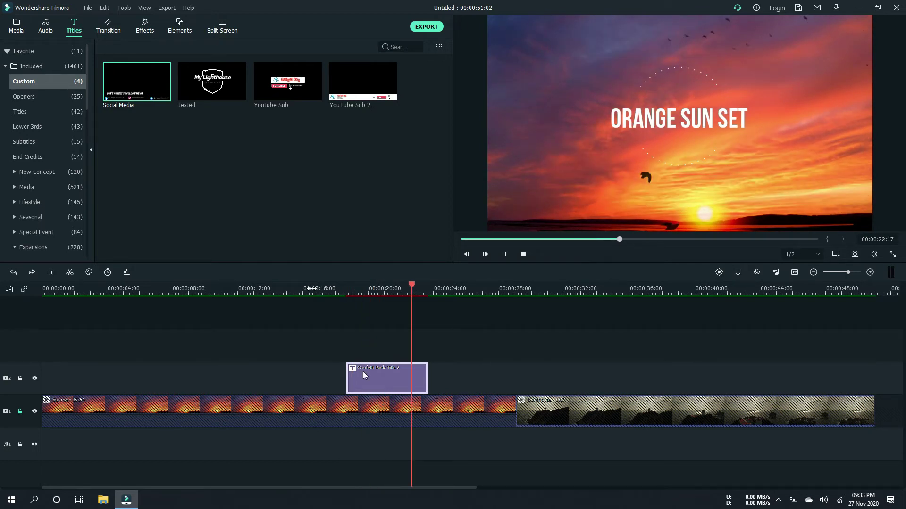
pyautogui.click(504, 255)
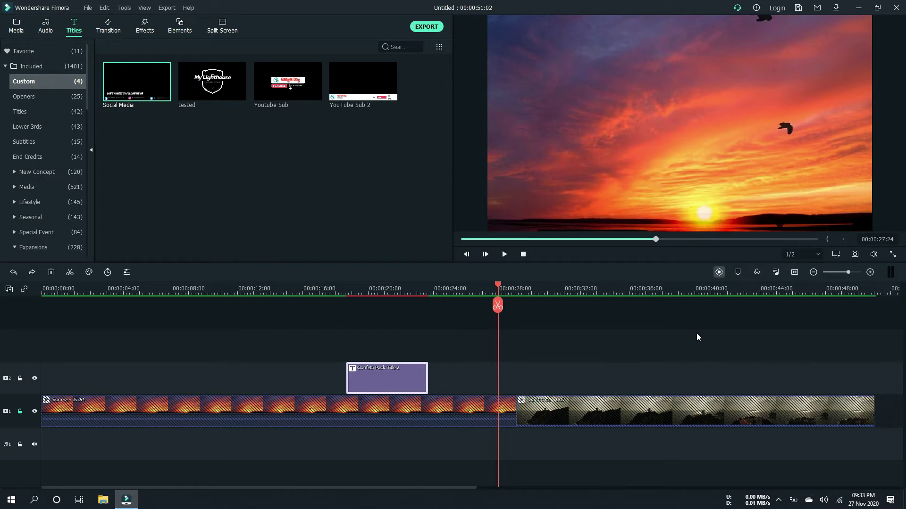
# Step: Render the timeline preview and unlock the video track holding the Sunrise and Lighthouse clips
pyautogui.press('Return')
pyautogui.click(20, 412)
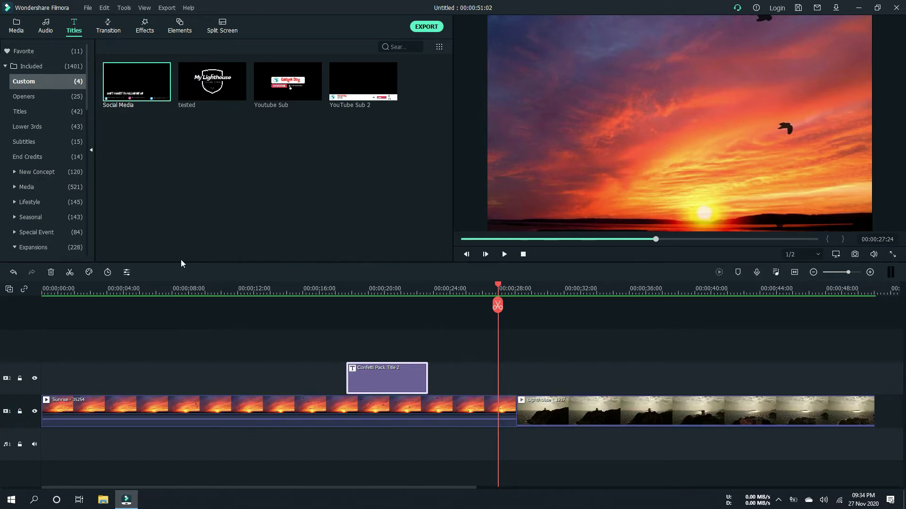
# Step: Play the timeline from the middle of the Confetti Pack Title 2 clip into the Lighthouse clip
pyautogui.moveTo(498, 283); pyautogui.dragTo(397, 298)
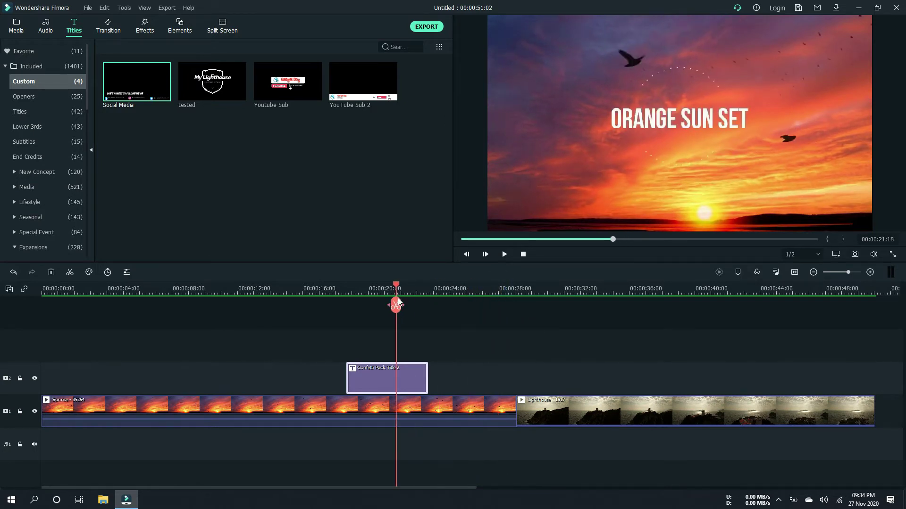
pyautogui.press('space')
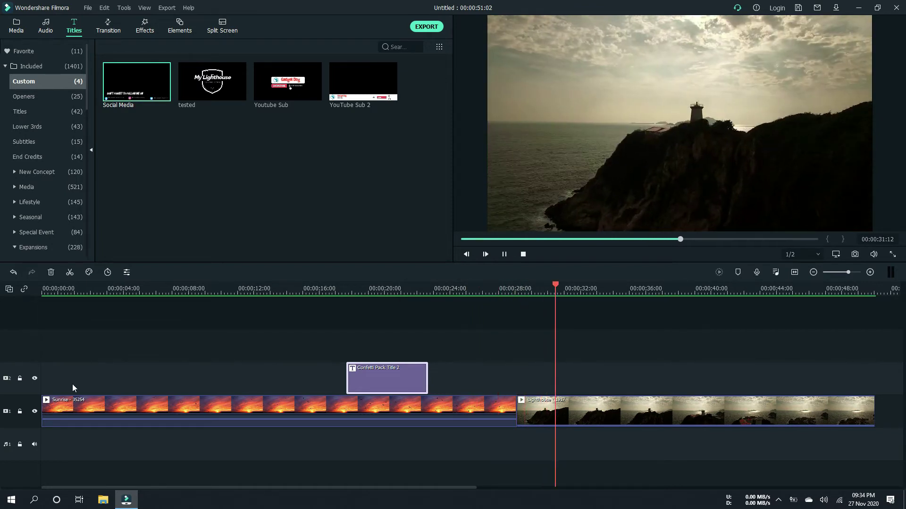
pyautogui.click(504, 254)
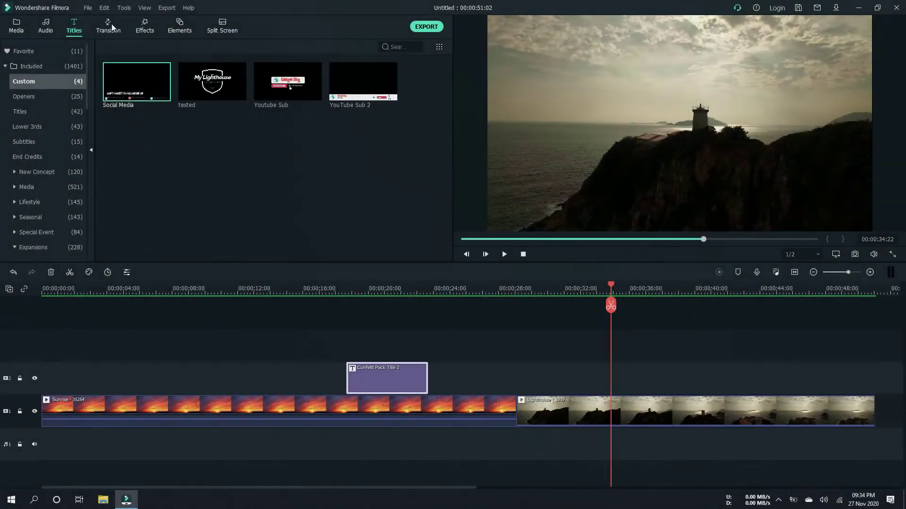
# Step: Add the Basic Dissolve transition between the Sunrise and Lighthouse clips and lengthen it to span about 4 seconds
pyautogui.click(108, 26)
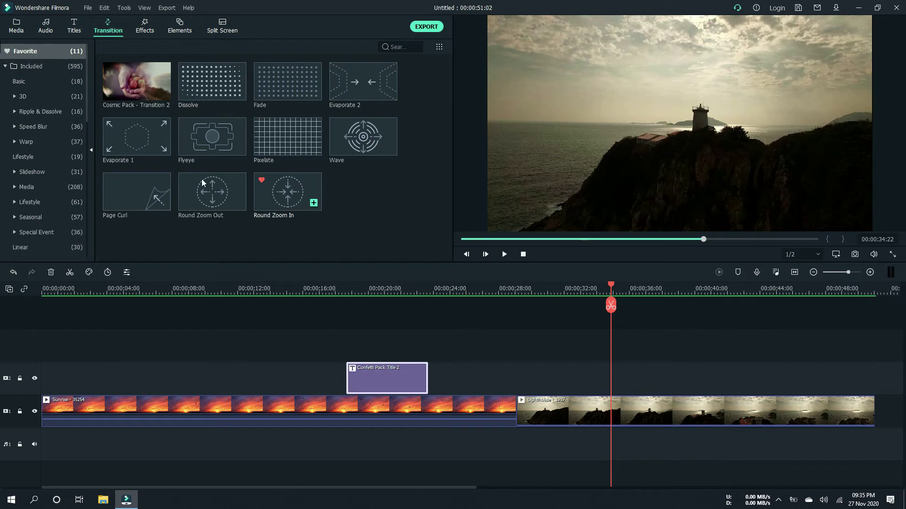
pyautogui.click(28, 83)
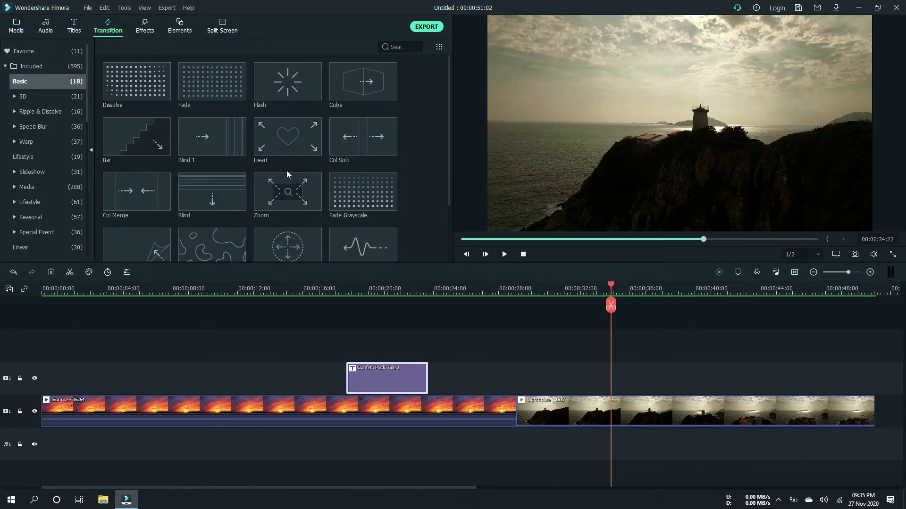
pyautogui.click(36, 96)
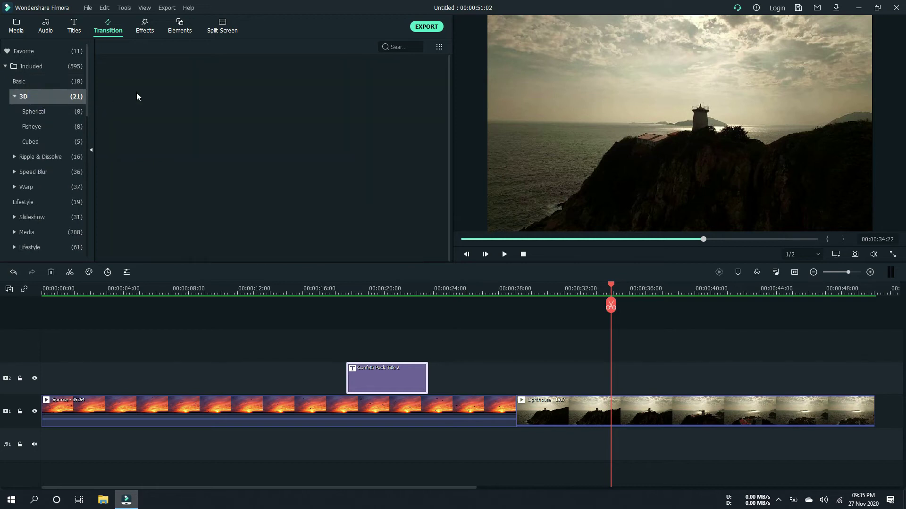
pyautogui.click(31, 80)
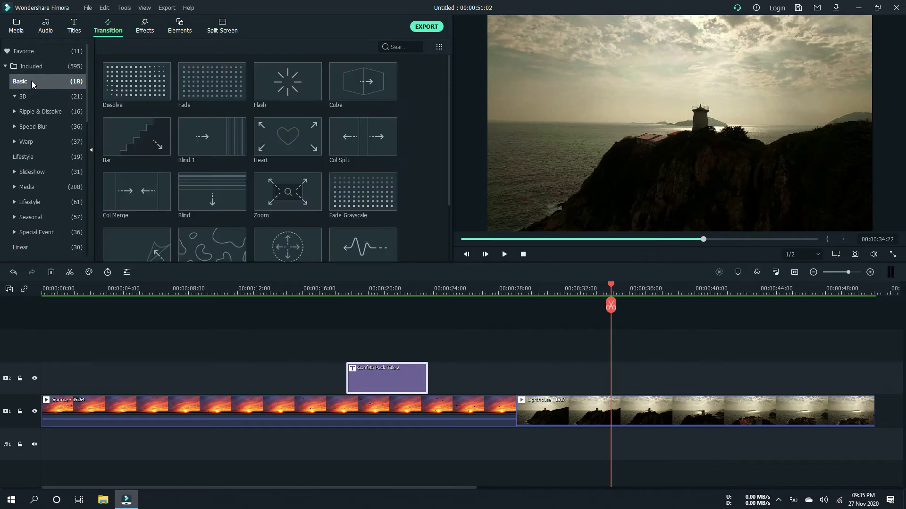
pyautogui.moveTo(124, 88); pyautogui.dragTo(516, 414)
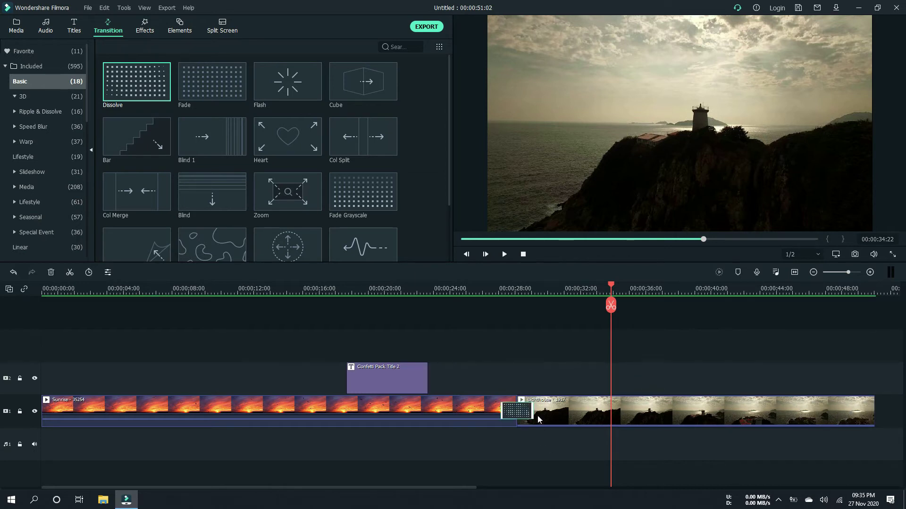
pyautogui.moveTo(533, 410); pyautogui.dragTo(639, 416)
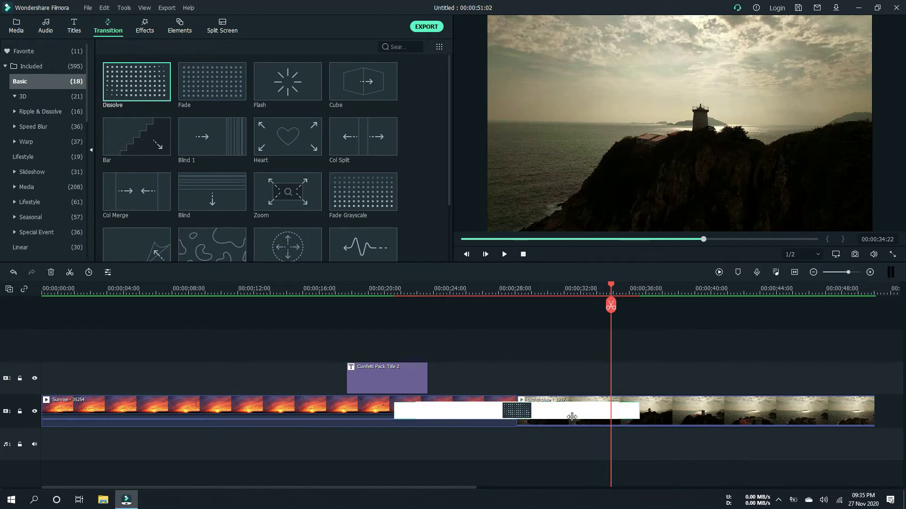
pyautogui.moveTo(572, 417); pyautogui.dragTo(550, 417)
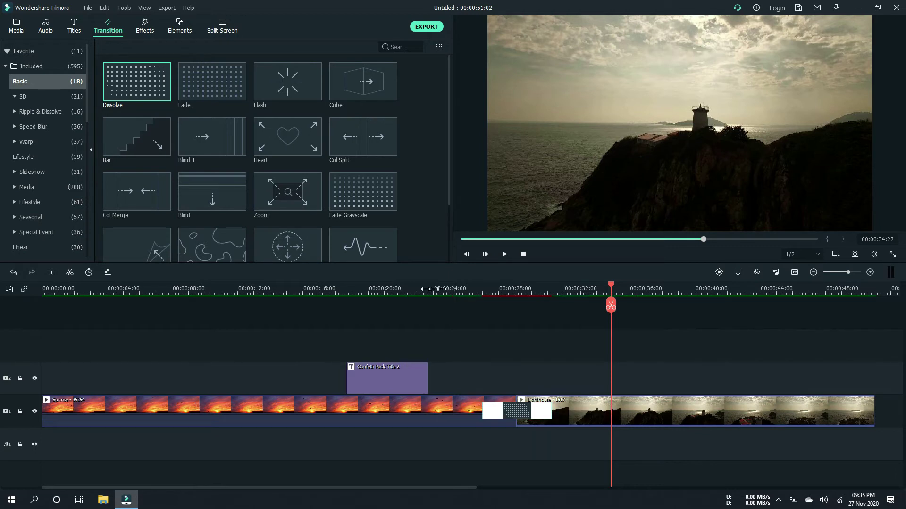
# Step: Render the timeline preview and play across the Dissolve transition from shortly before it
pyautogui.click(719, 273)
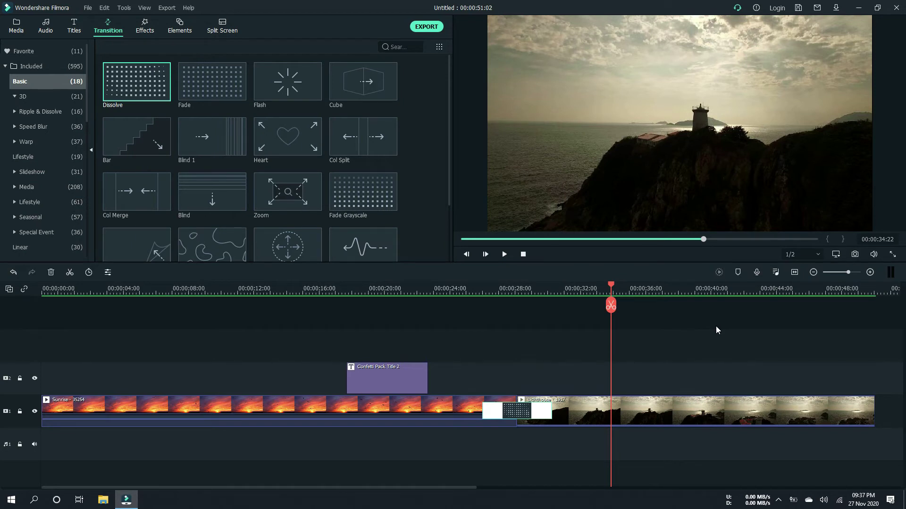
pyautogui.click(440, 286)
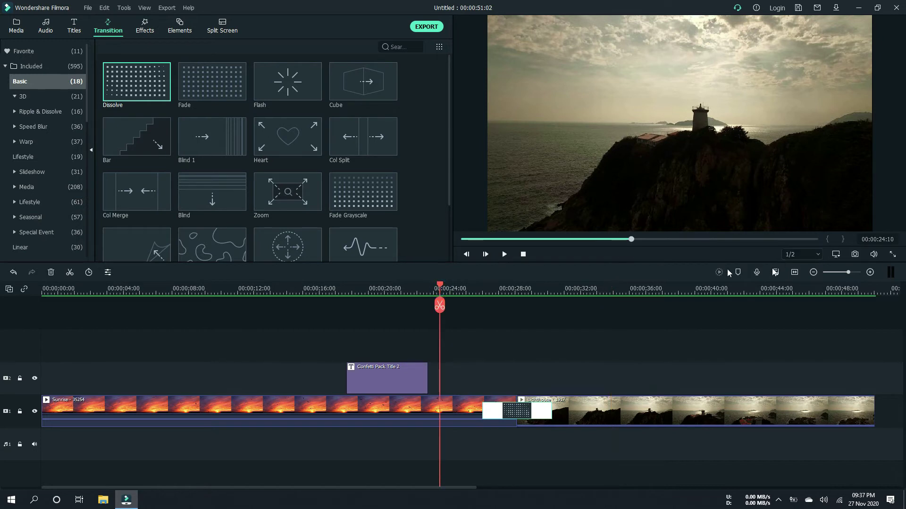
pyautogui.click(503, 254)
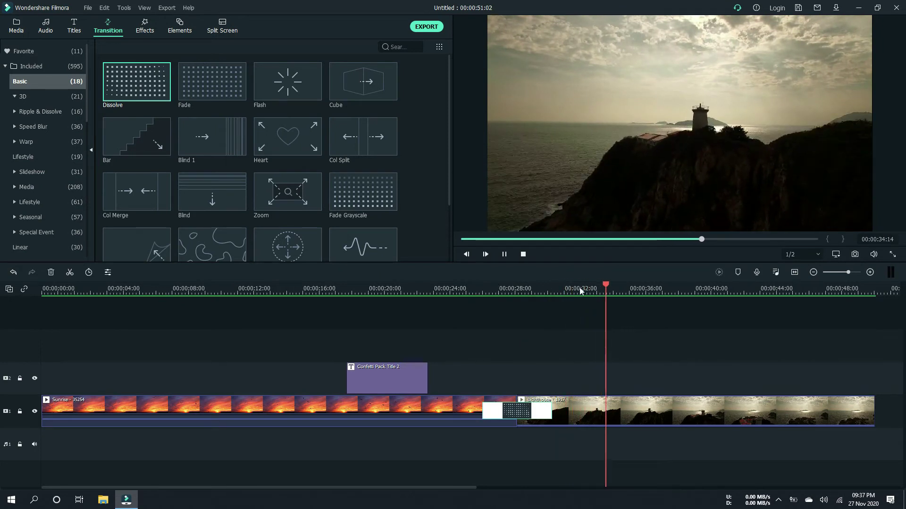
pyautogui.click(504, 254)
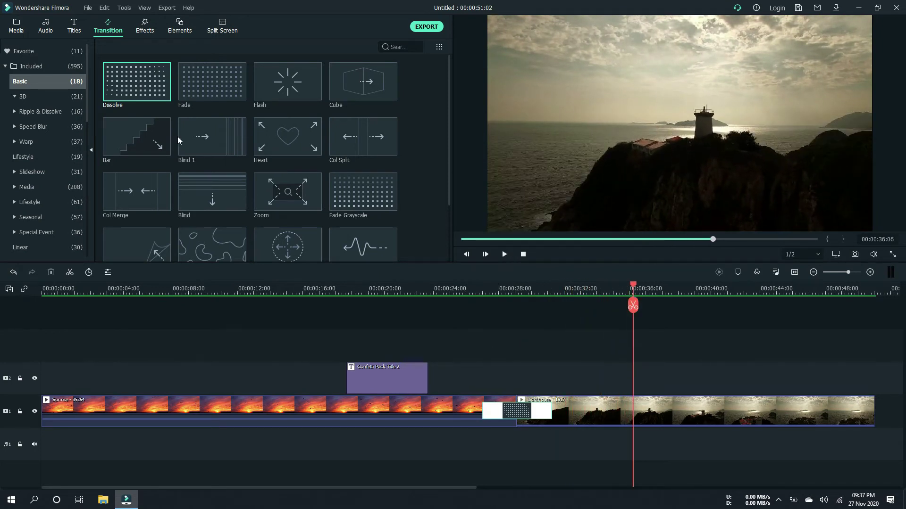
# Step: Replace the transition between the Sunrise and Lighthouse clips with Bar and play across it
pyautogui.moveTo(128, 141); pyautogui.dragTo(502, 414)
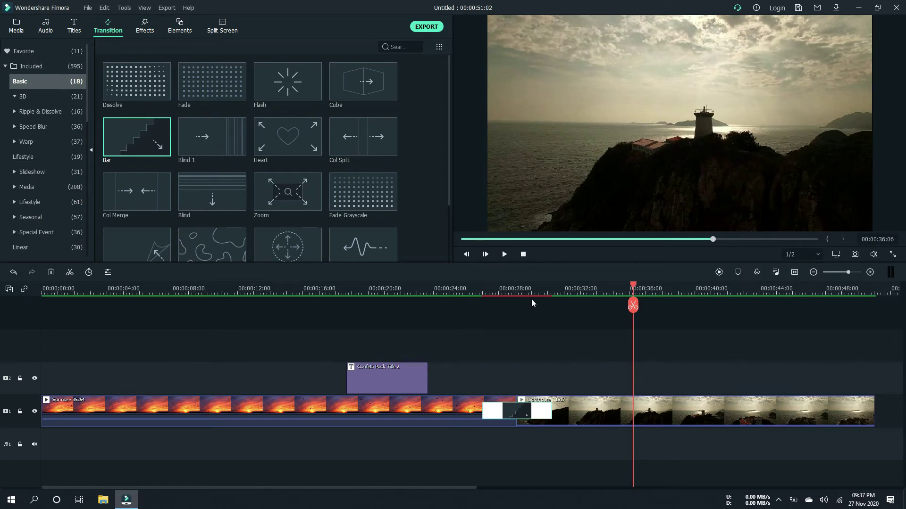
pyautogui.moveTo(531, 299); pyautogui.dragTo(466, 305)
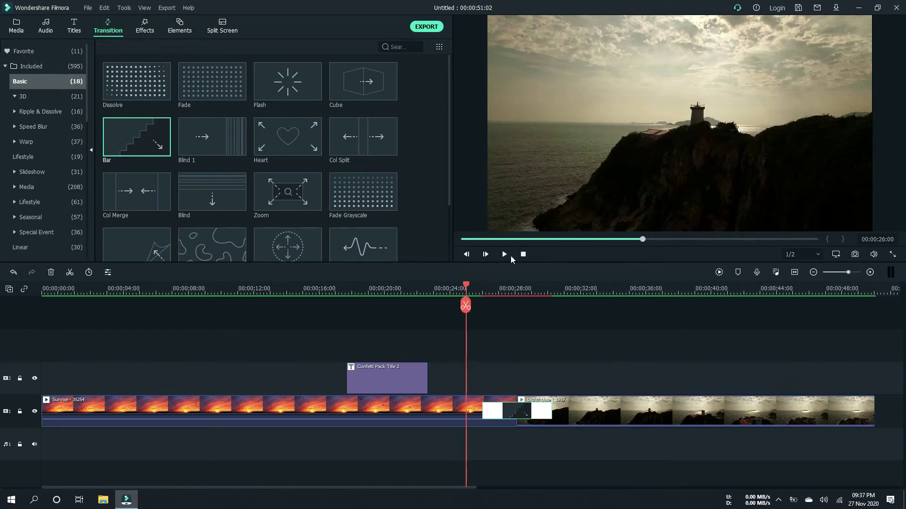
pyautogui.click(510, 256)
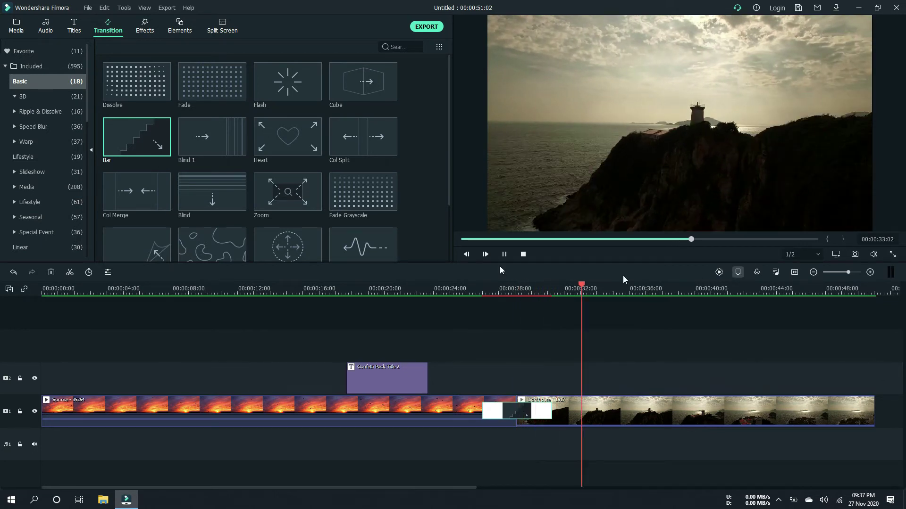
pyautogui.click(505, 255)
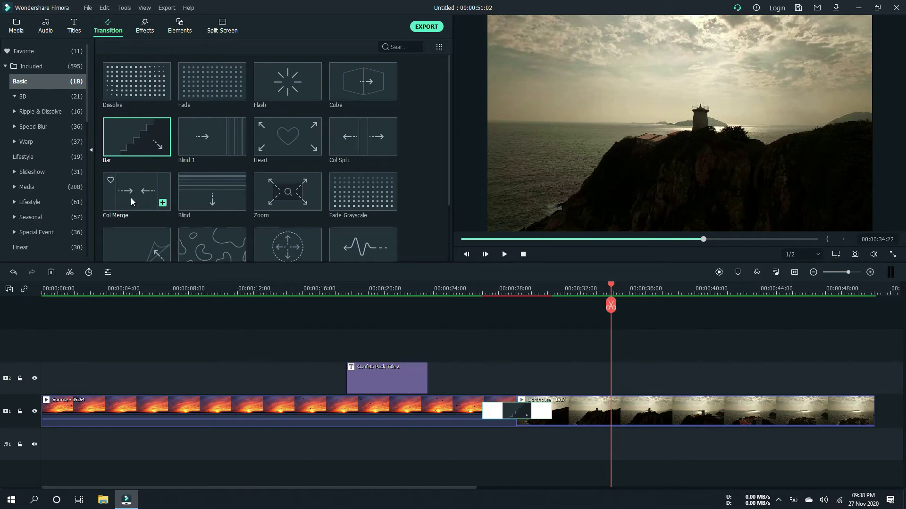
# Step: Replace the Bar transition between the two clips with Blind 1 and play across it
pyautogui.moveTo(202, 145); pyautogui.dragTo(503, 407)
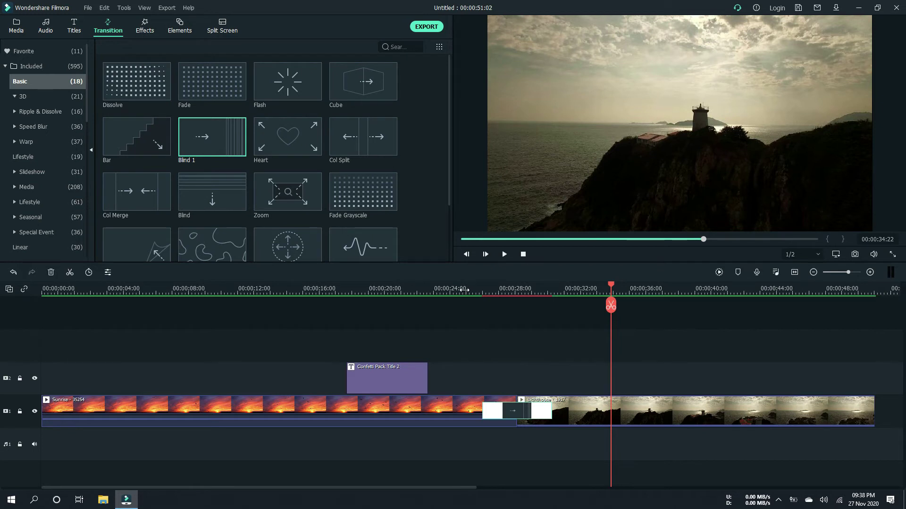
pyautogui.click(458, 289)
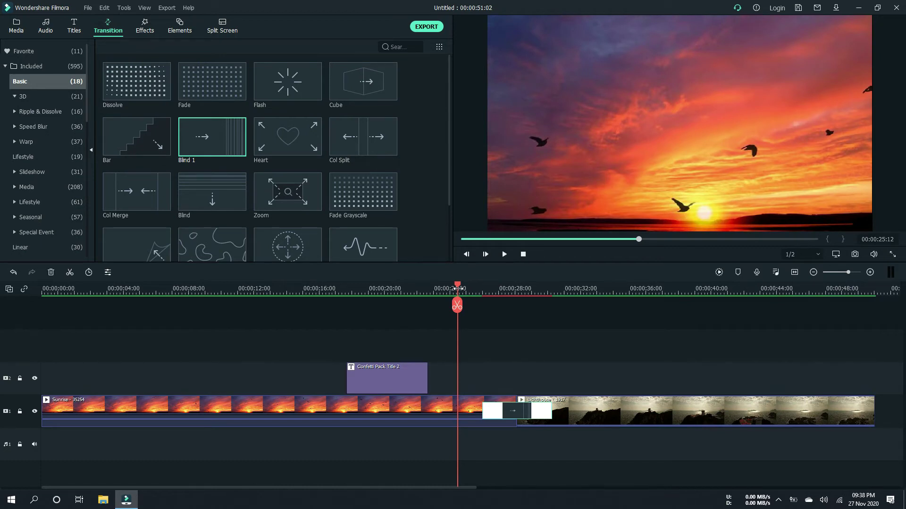
pyautogui.press('space')
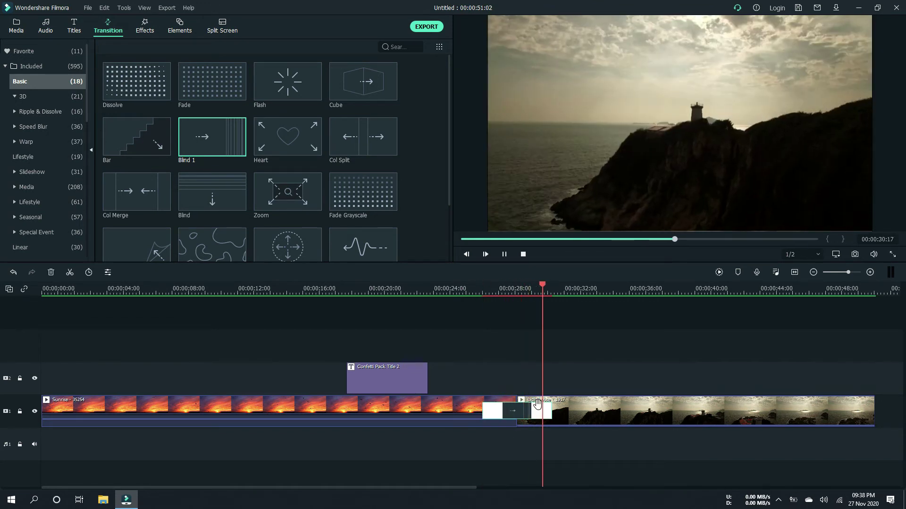
pyautogui.click(505, 255)
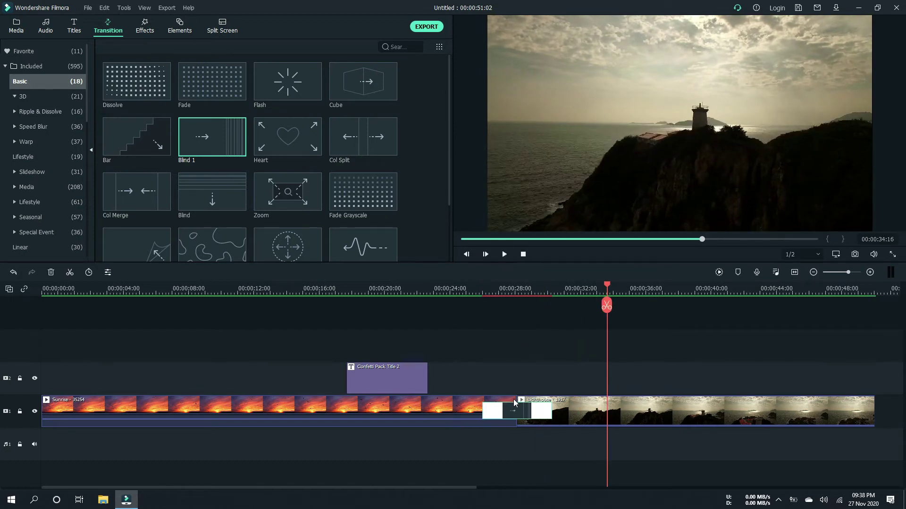
# Step: Delete the Blind 1 transition between the Sunrise and Lighthouse clips
pyautogui.rightClick(543, 415)
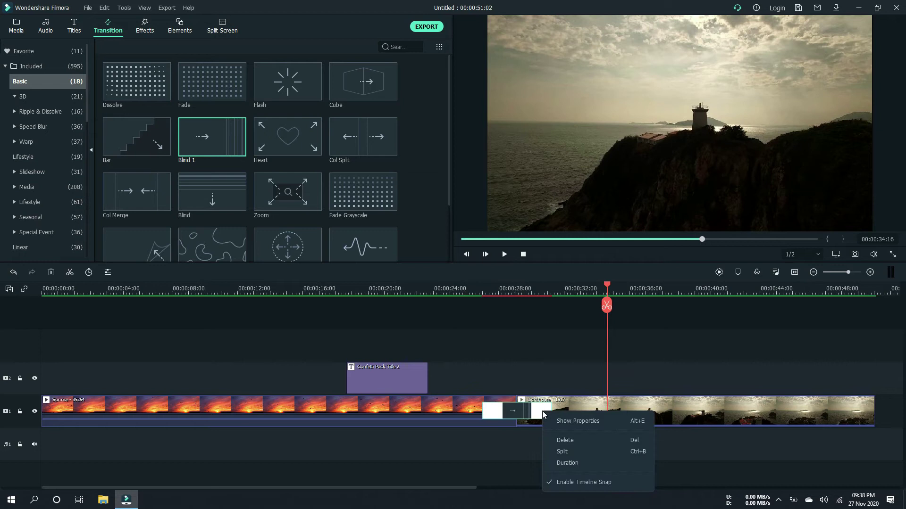
pyautogui.click(561, 440)
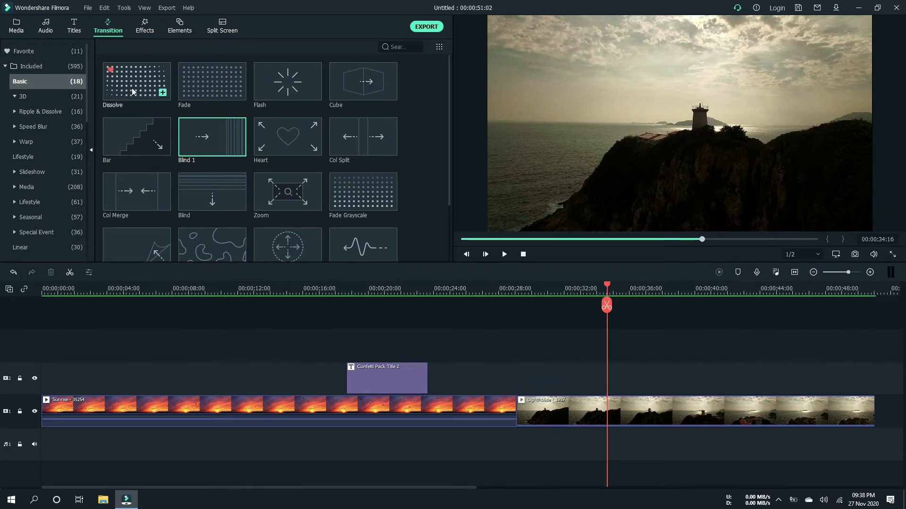
pyautogui.scroll(-2, 346, 124)
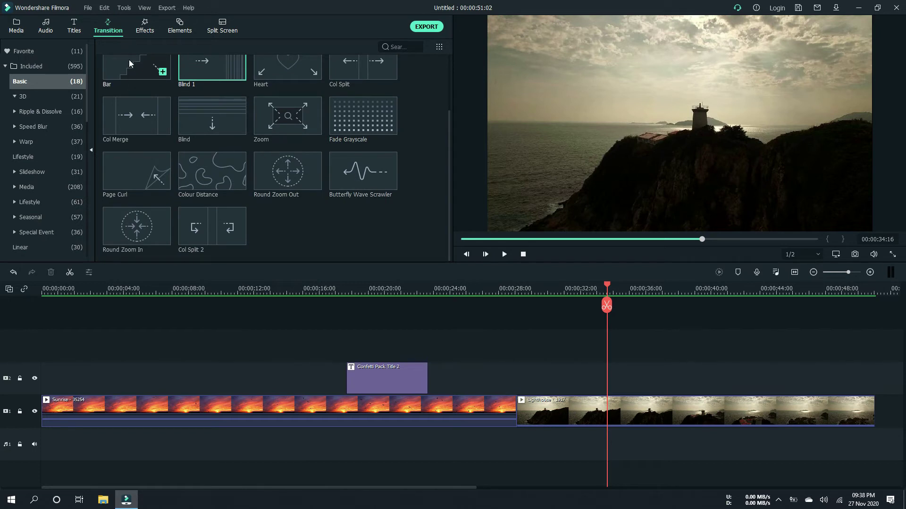
pyautogui.moveTo(129, 59); pyautogui.dragTo(512, 353)
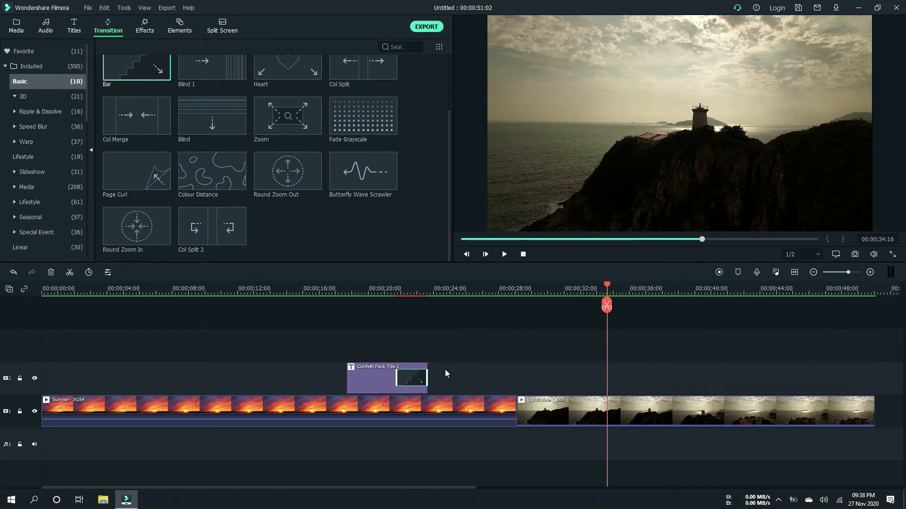
pyautogui.hotkey('ctrl', 'z')
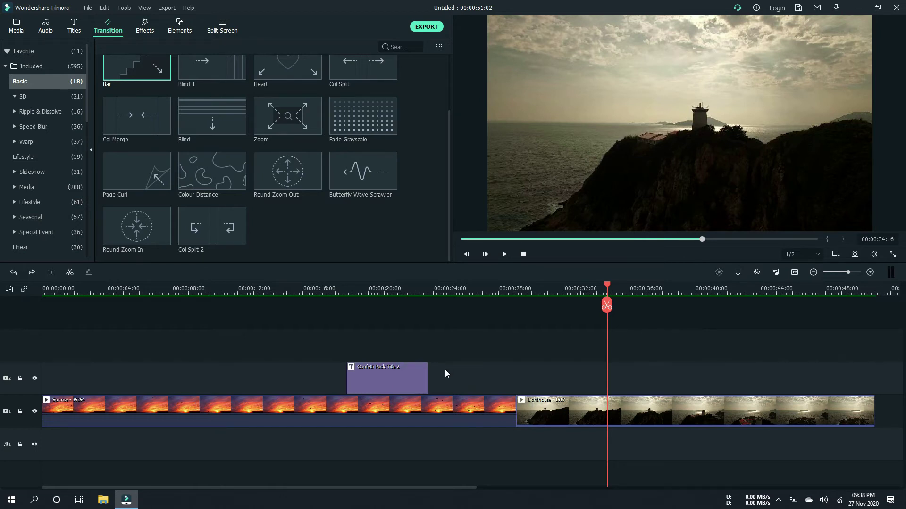
# Step: Add the Dissolve transition between the Sunrise and Lighthouse clips and render the timeline preview
pyautogui.scroll(2, 342, 228)
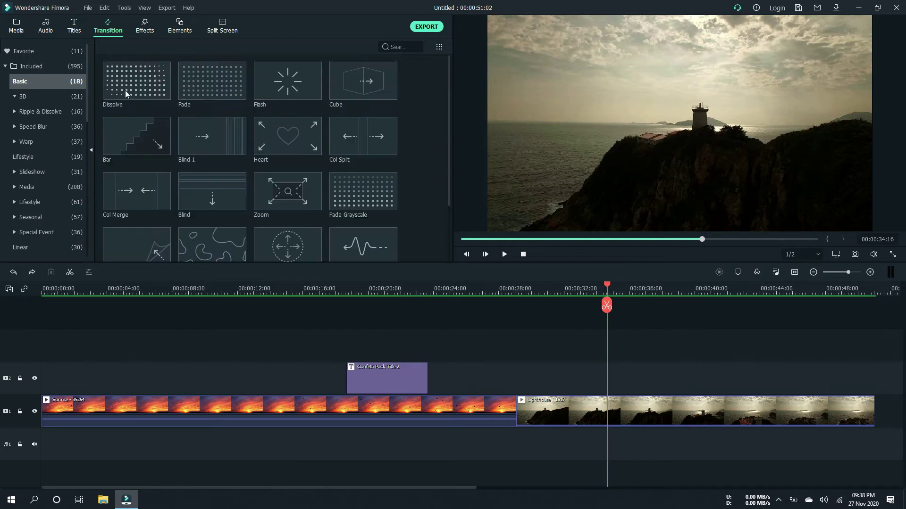
pyautogui.moveTo(125, 90); pyautogui.dragTo(541, 412)
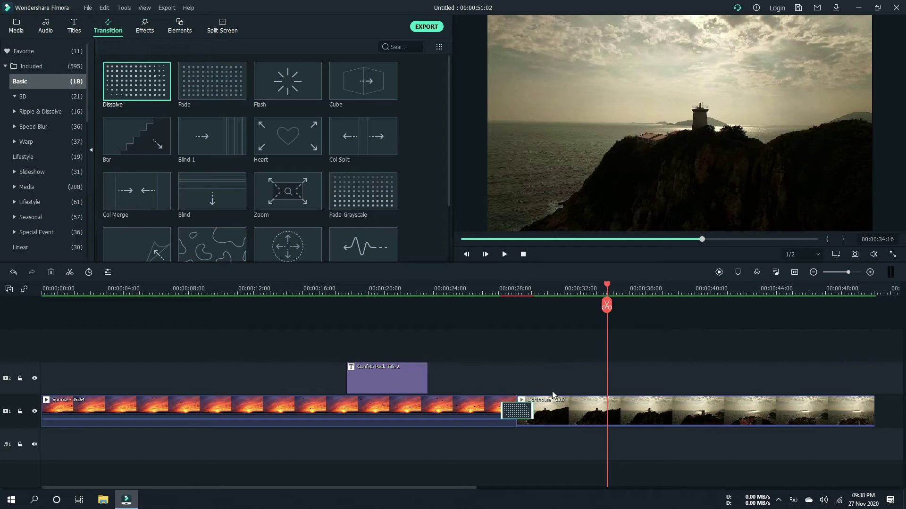
pyautogui.click(719, 272)
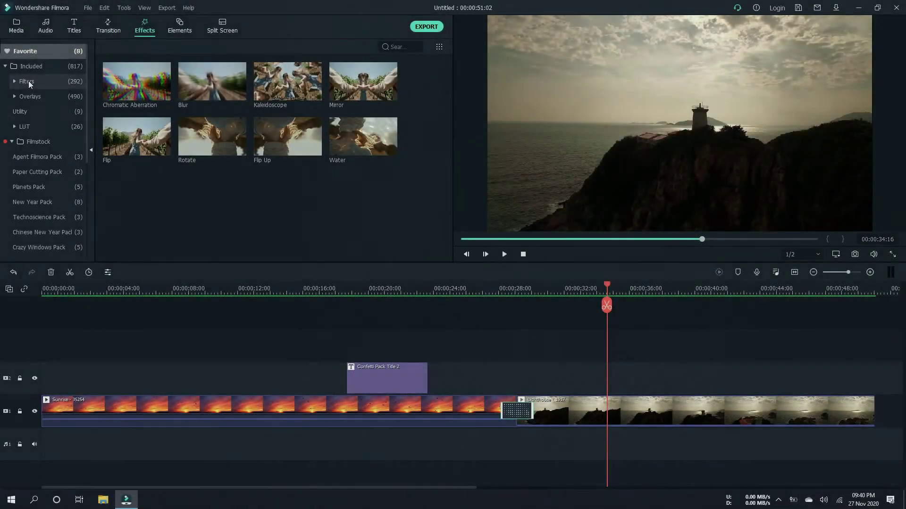
# Step: Browse the included effect filters, viewing the Media, 8Bit Gamers and cinematic categories
pyautogui.click(28, 81)
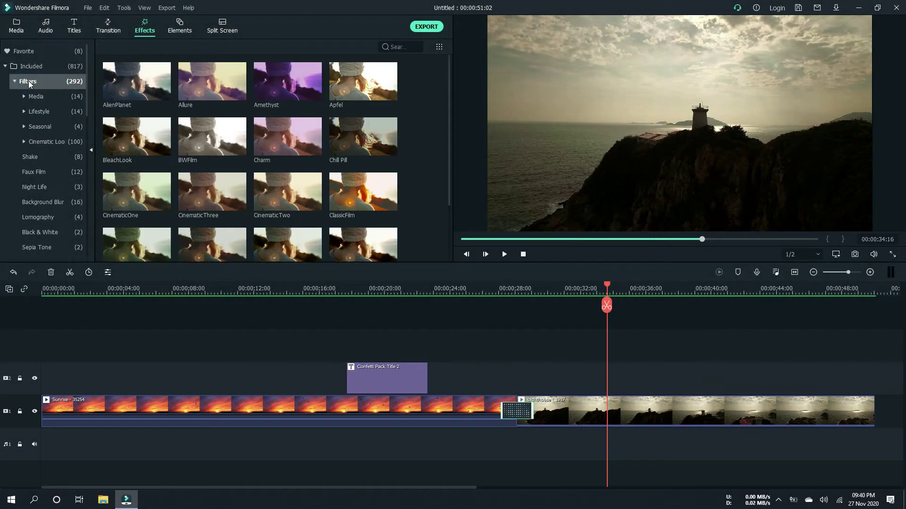
pyautogui.click(30, 98)
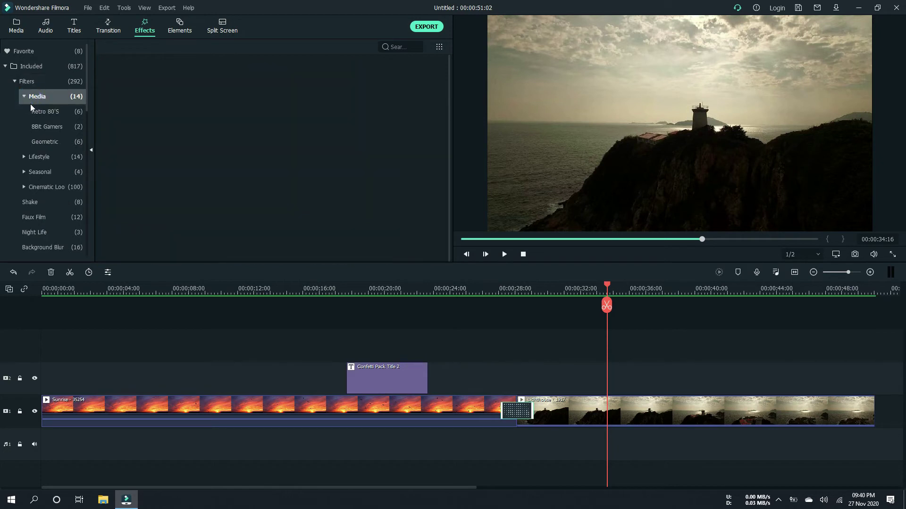
pyautogui.click(37, 133)
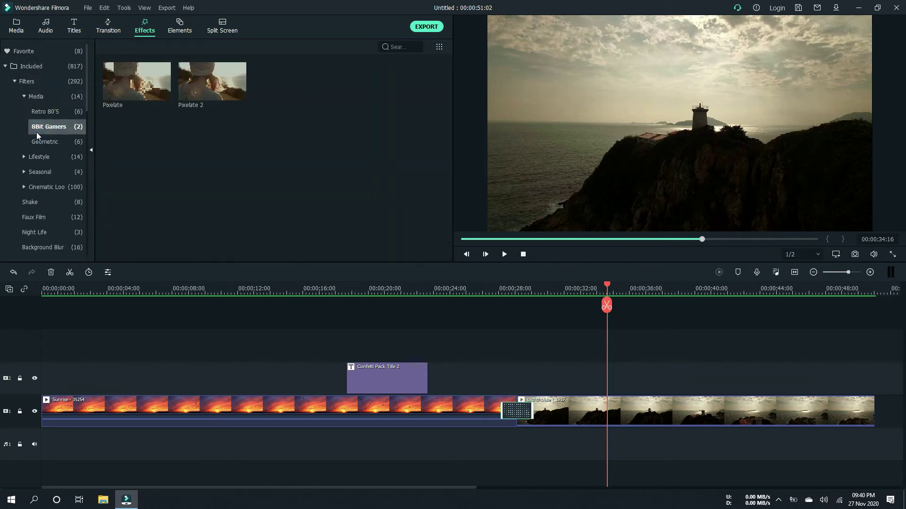
pyautogui.click(35, 186)
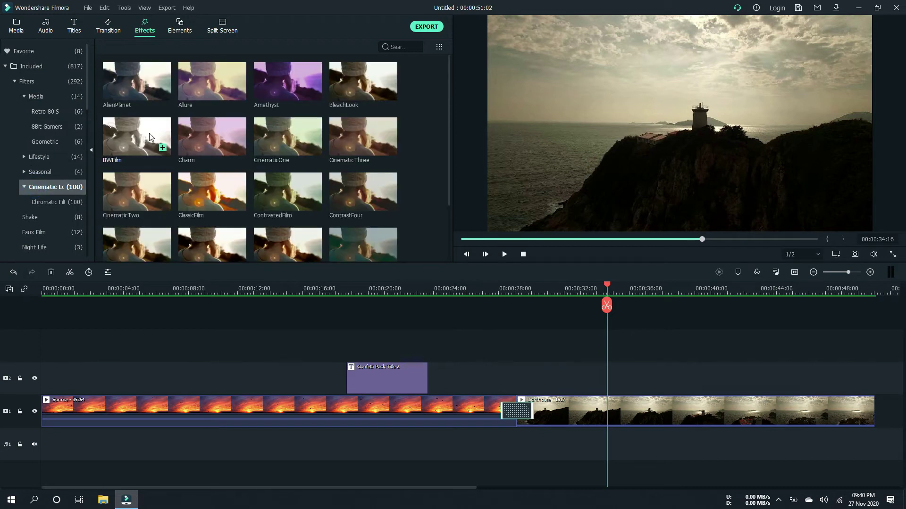
# Step: Preview the ClassicFilm filter, place it on the second video track above the Lighthouse clip and play across it
pyautogui.scroll(-2, 337, 106)
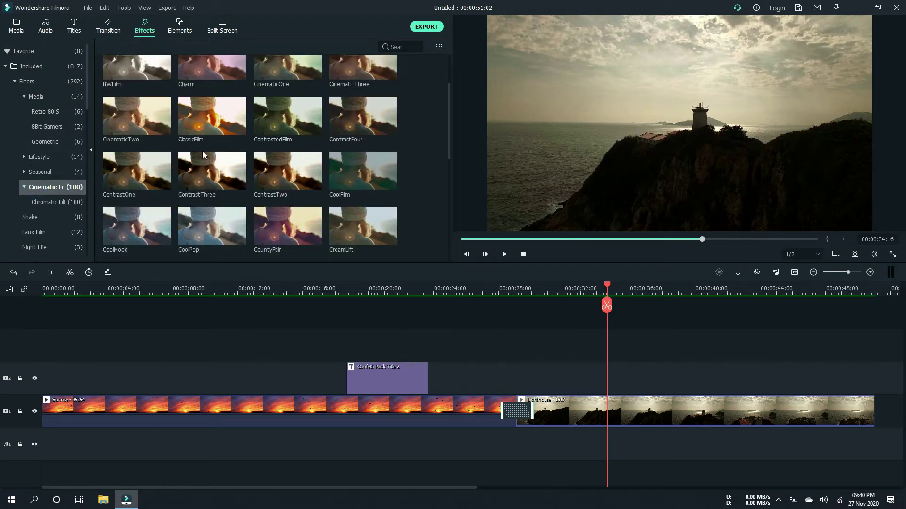
pyautogui.moveTo(216, 131)
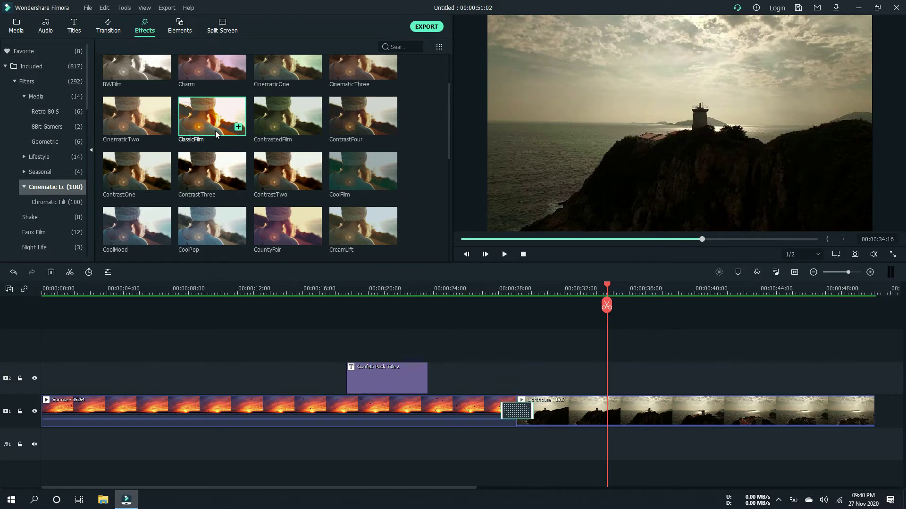
pyautogui.click(215, 132)
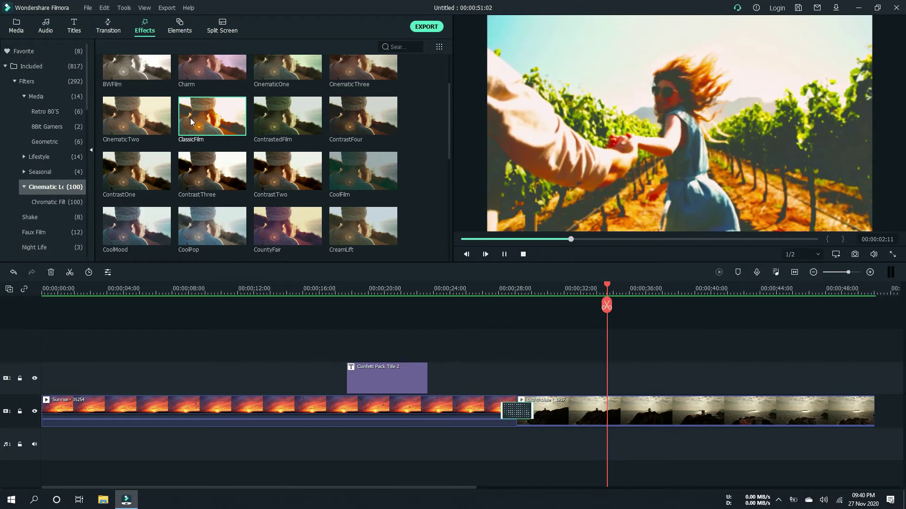
pyautogui.moveTo(338, 176); pyautogui.dragTo(557, 371)
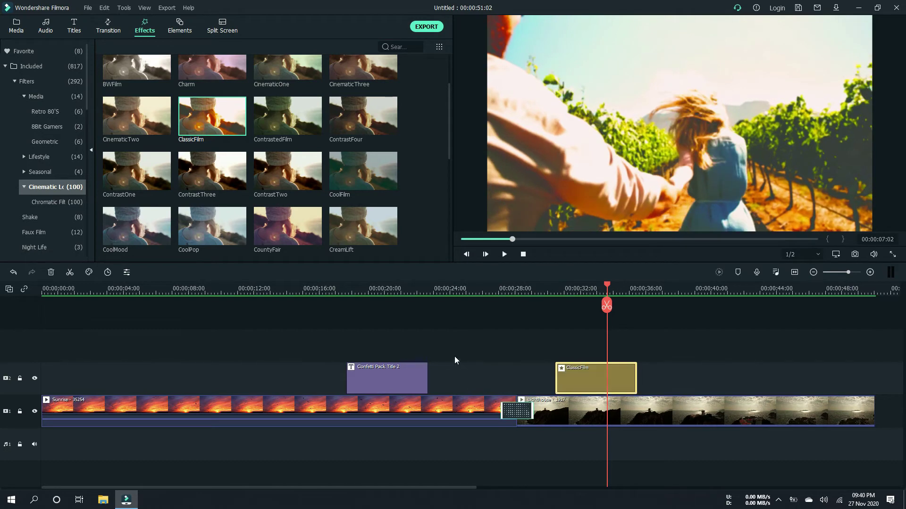
pyautogui.moveTo(608, 284); pyautogui.dragTo(538, 284)
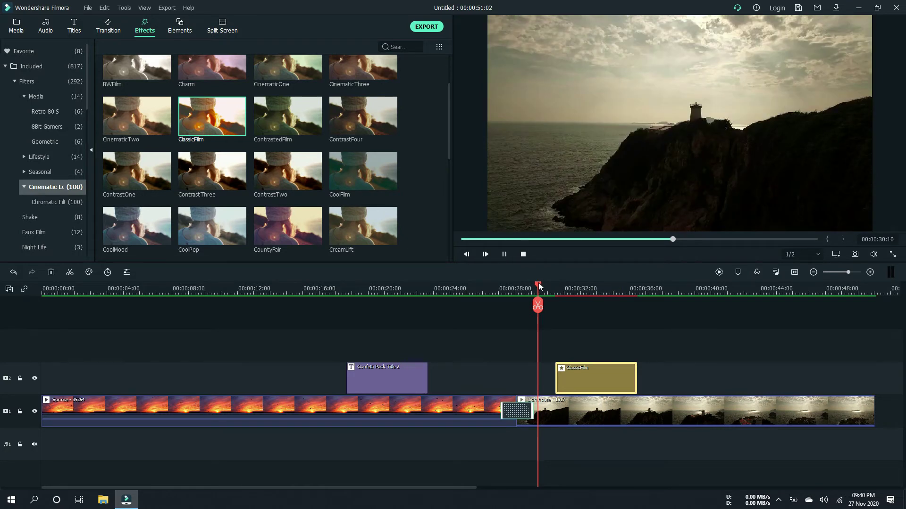
pyautogui.press('space')
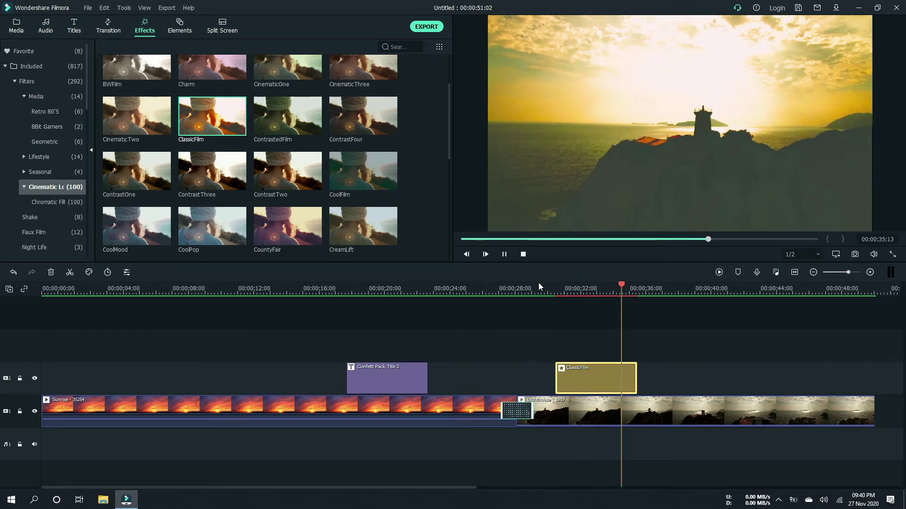
pyautogui.press('space')
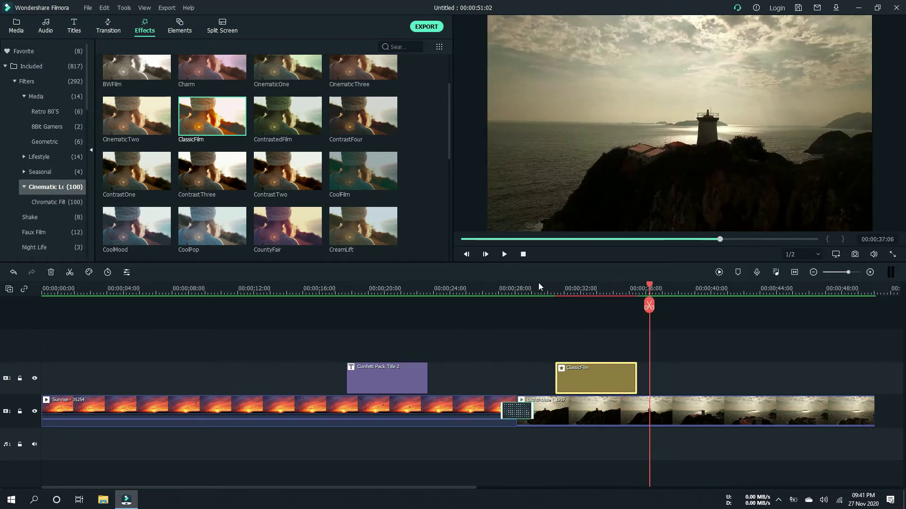
# Step: Try moving the ClassicFilm filter onto the Lighthouse clip's track, undo the move and delete the filter from the timeline
pyautogui.moveTo(601, 374); pyautogui.dragTo(605, 406)
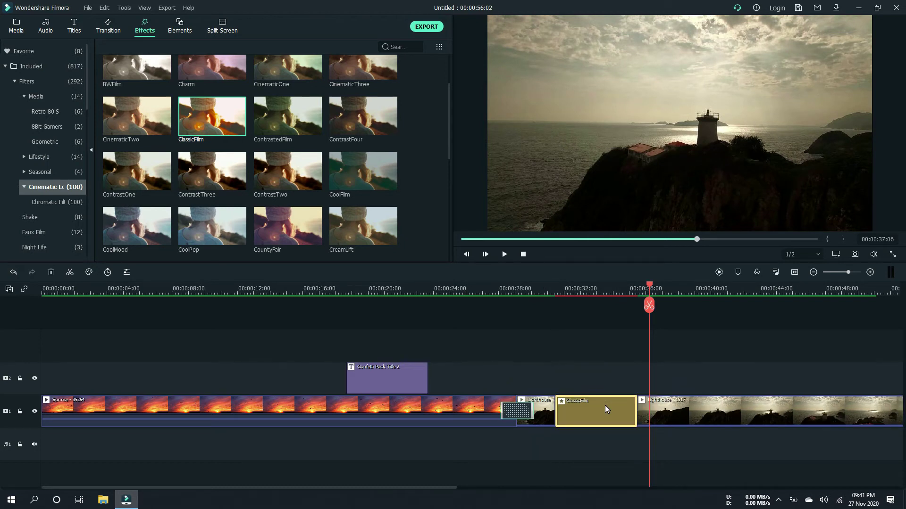
pyautogui.hotkey('ctrl', 'z')
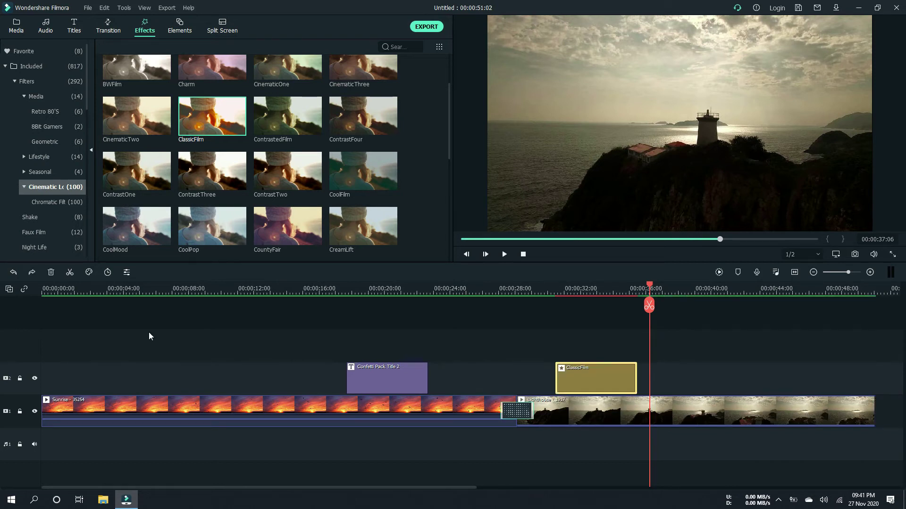
pyautogui.press('Delete')
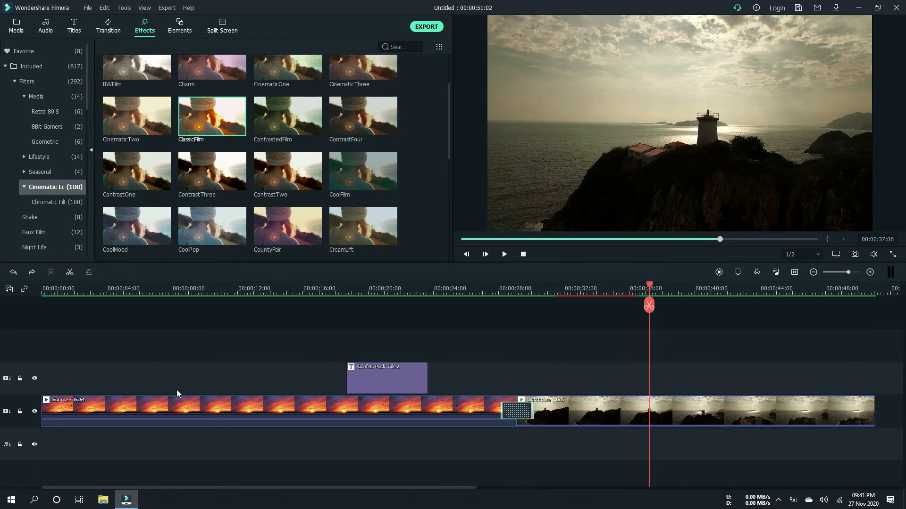
# Step: Try the Charm filter directly on the Lighthouse clip during playback, and undo its application
pyautogui.moveTo(280, 87); pyautogui.dragTo(531, 309)
pyautogui.moveTo(567, 395); pyautogui.dragTo(571, 413)
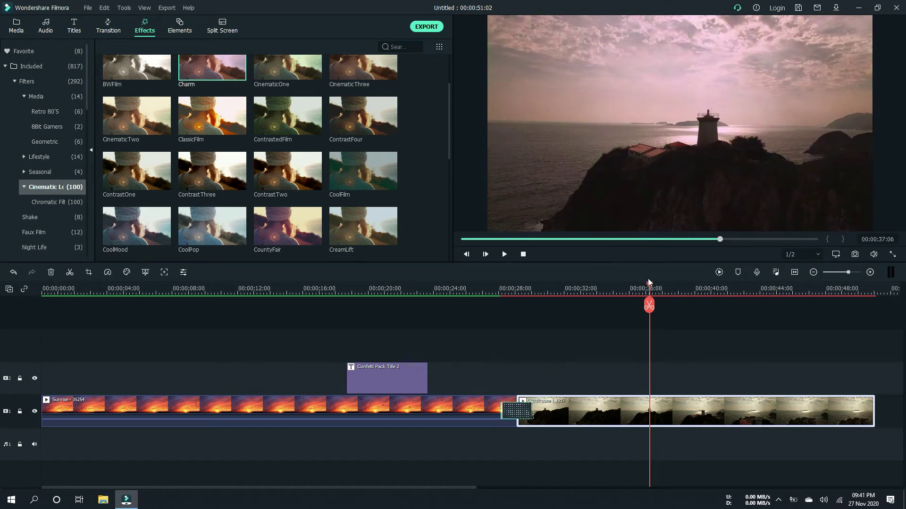
pyautogui.press('space')
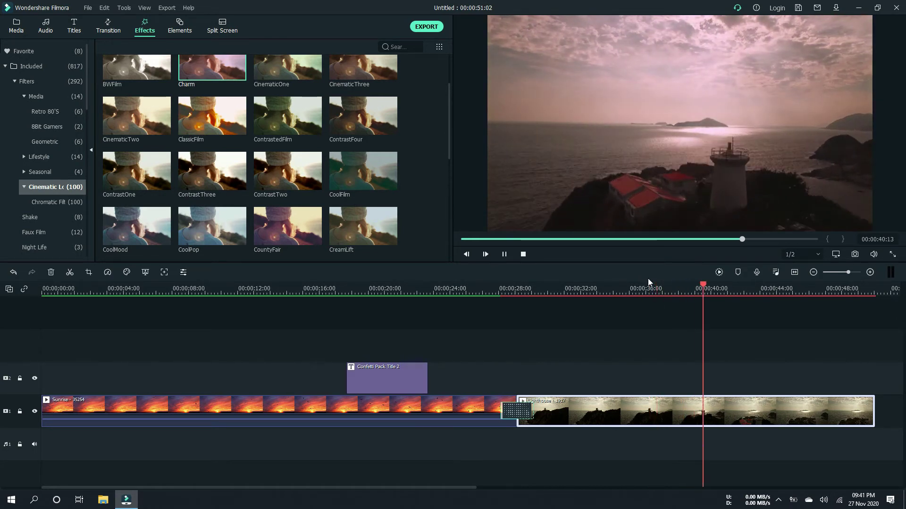
pyautogui.click(506, 254)
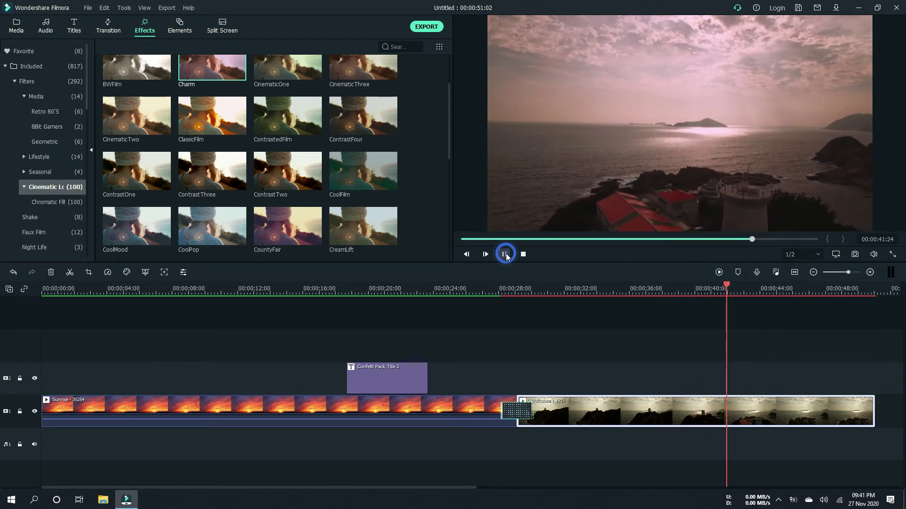
pyautogui.click(13, 272)
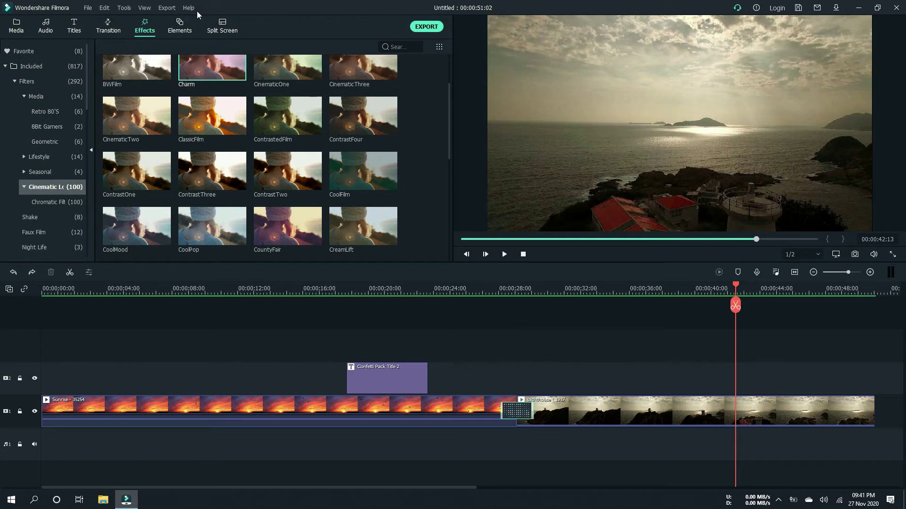
# Step: Try the Mirror effect from the favorites on the Lighthouse clip during playback, and undo its application
pyautogui.click(24, 81)
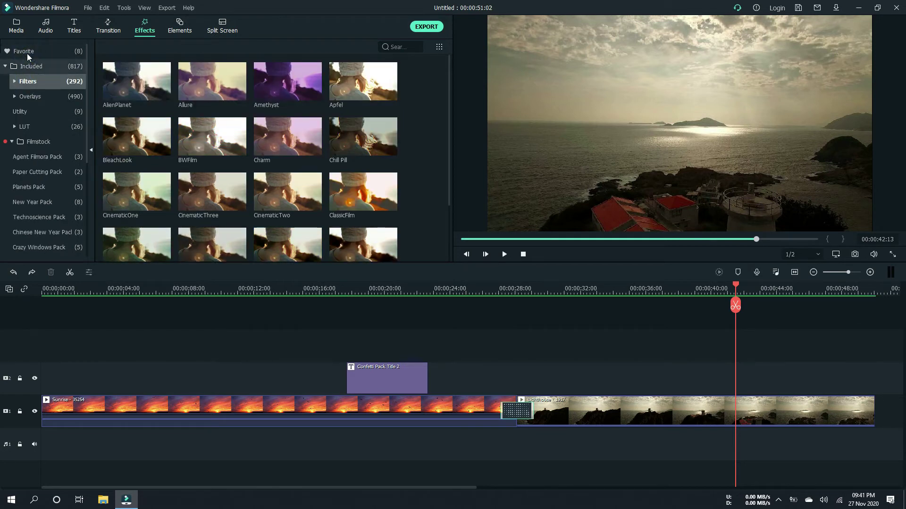
pyautogui.click(27, 52)
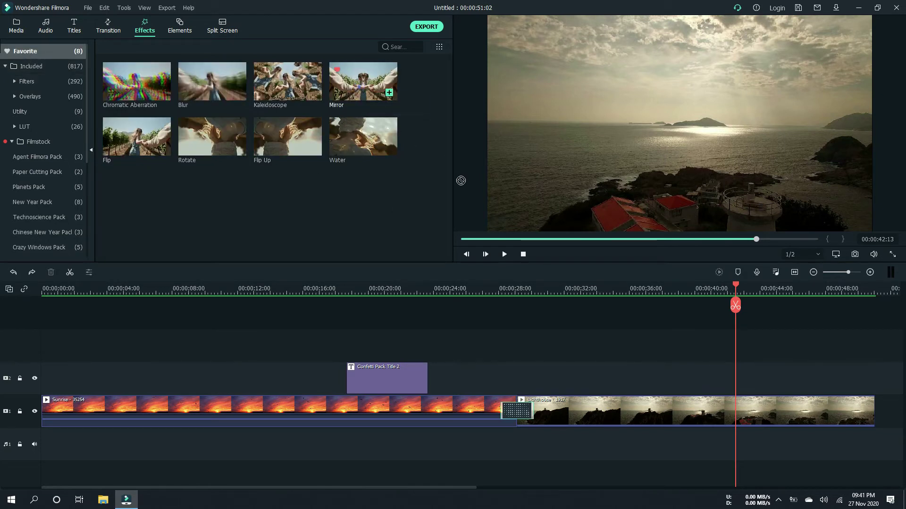
pyautogui.moveTo(358, 87); pyautogui.dragTo(567, 400)
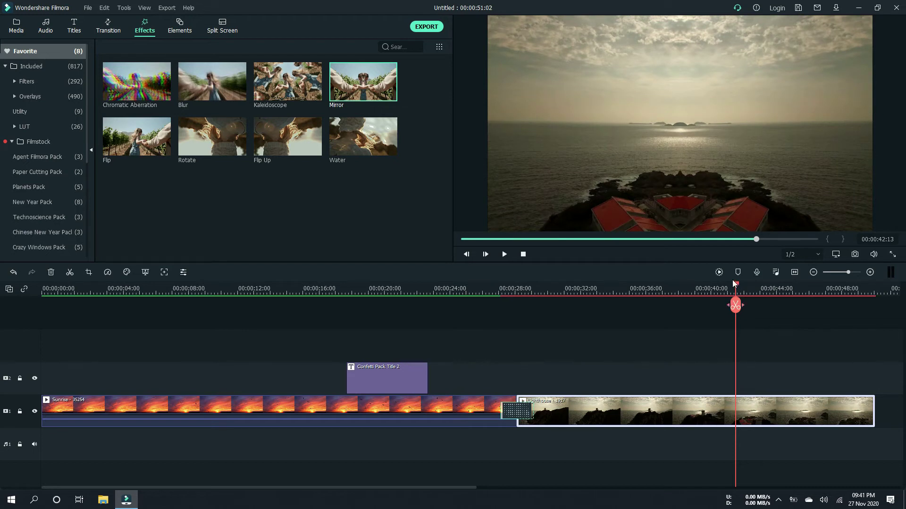
pyautogui.click(644, 302)
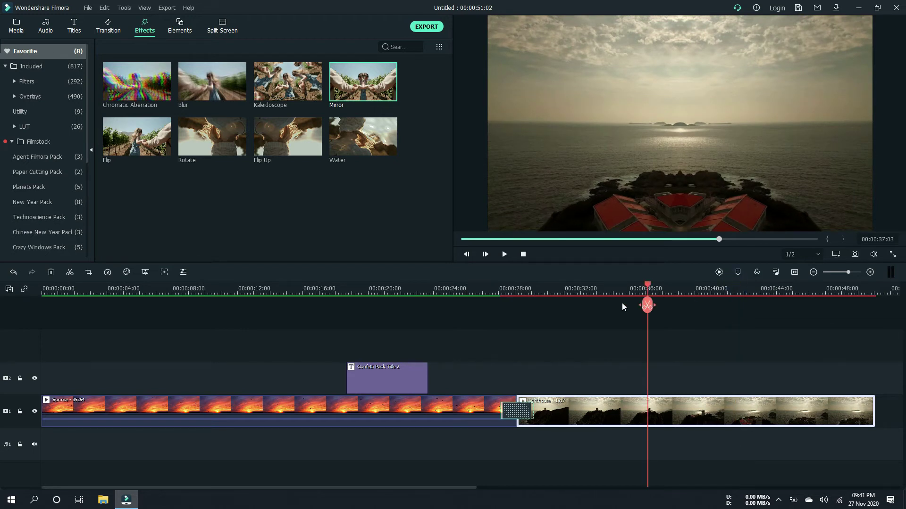
pyautogui.click(610, 303)
pyautogui.press('space')
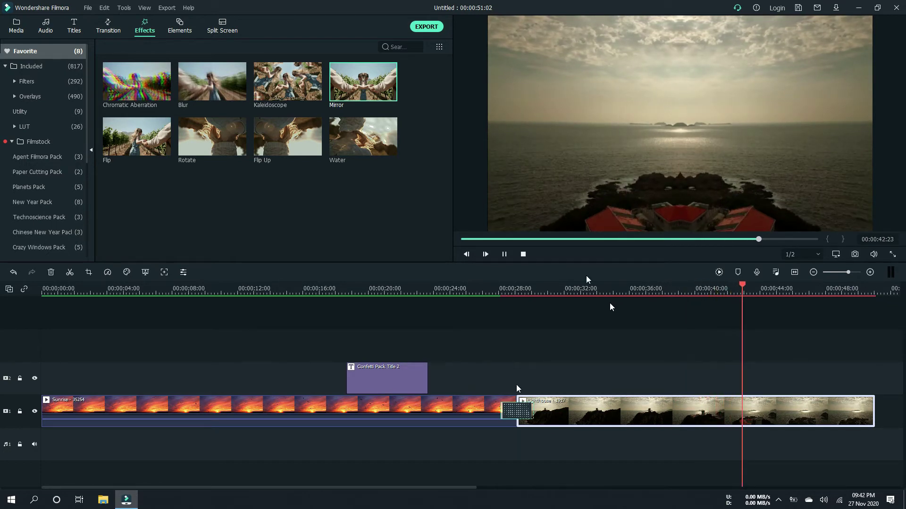
pyautogui.click(524, 255)
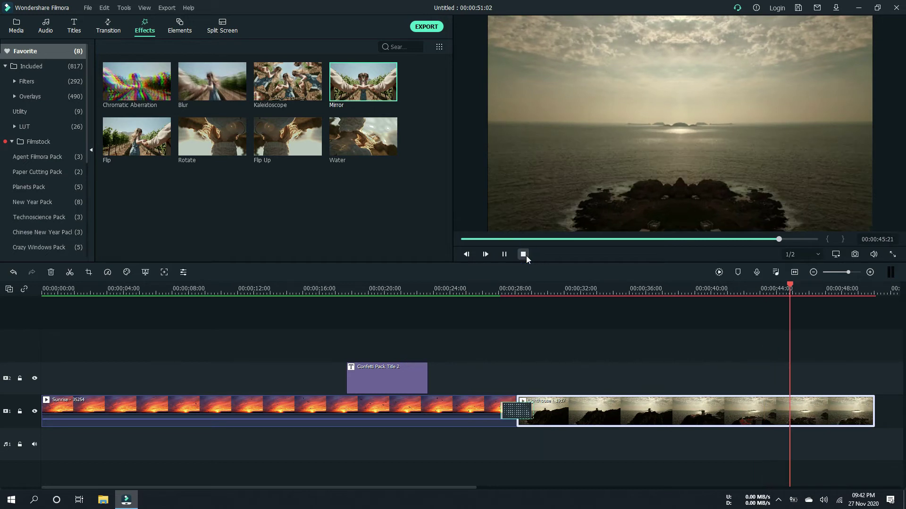
pyautogui.click(13, 272)
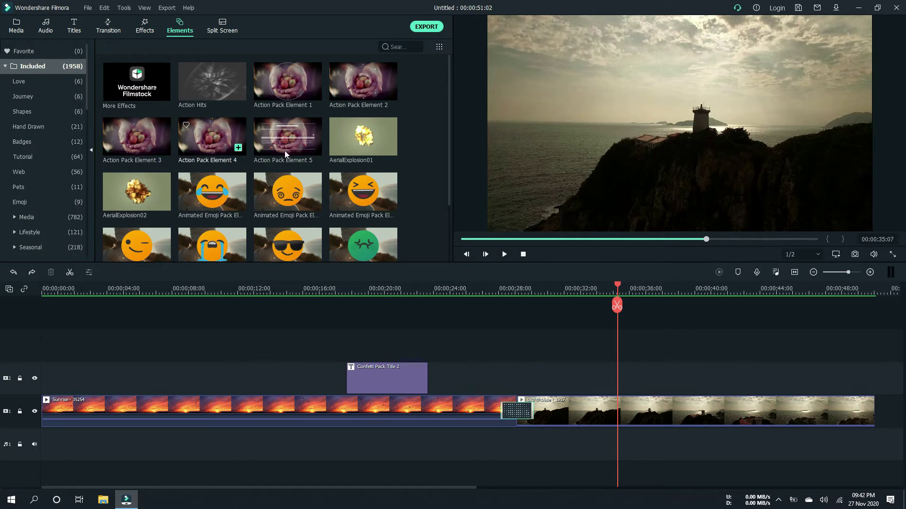
# Step: Preview the laughing-with-tears and green sick-face animated emojis among the included elements
pyautogui.scroll(-2, 231, 172)
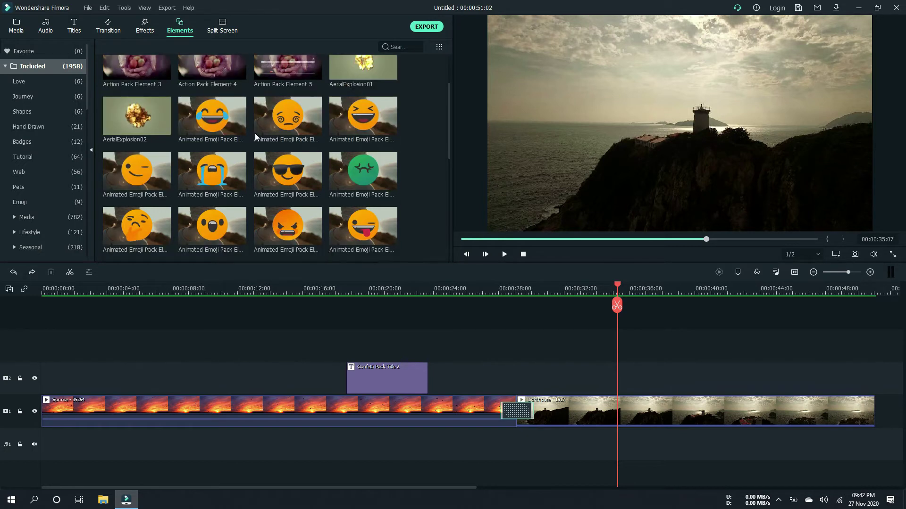
pyautogui.click(213, 128)
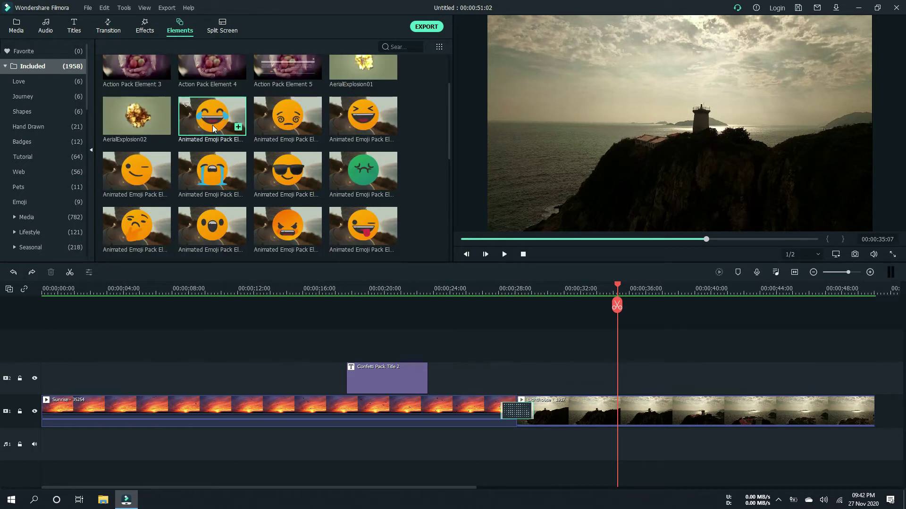
pyautogui.doubleClick(213, 127)
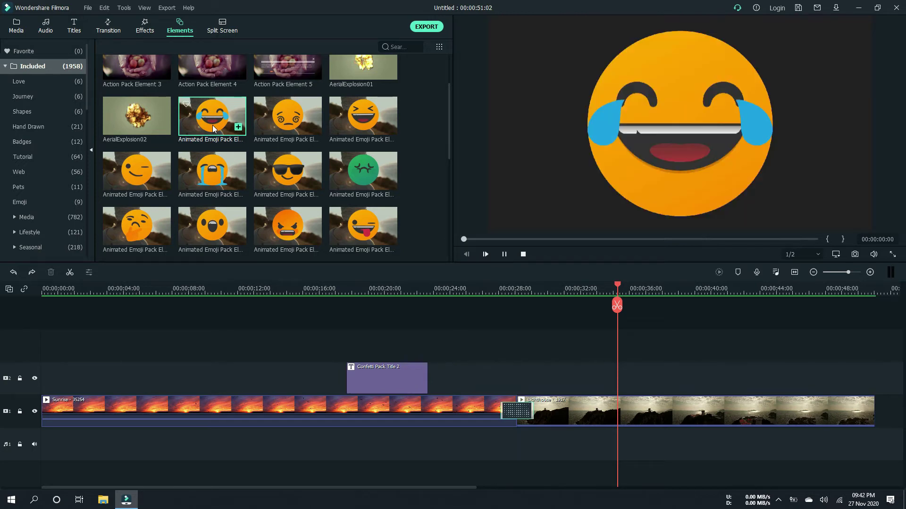
pyautogui.click(350, 183)
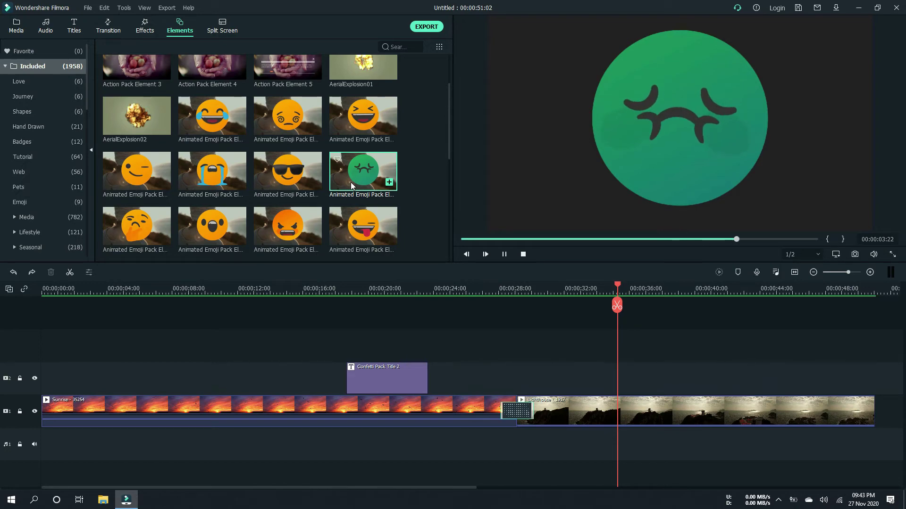
# Step: Browse the element library's Tutorial, Shapes, Badges, Pets, Halloween and Summer categories and look over the list of Filmstock packs
pyautogui.scroll(-3, 350, 182)
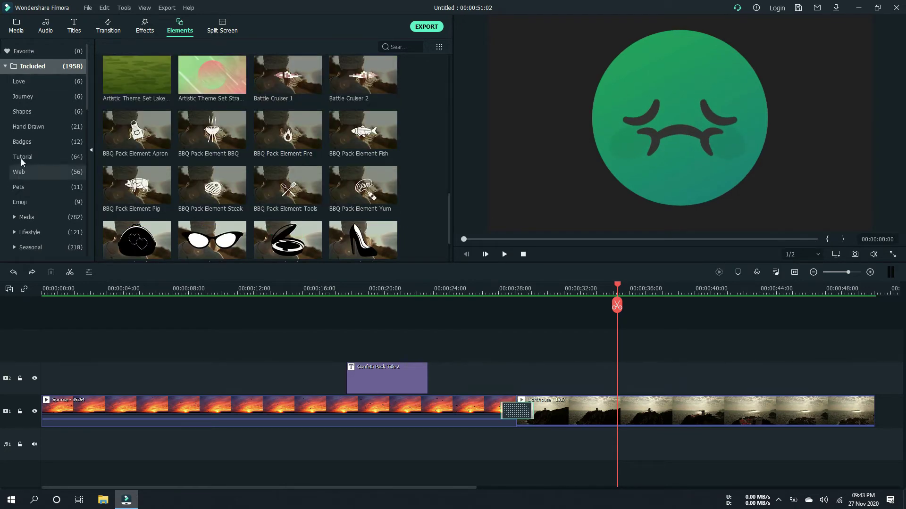
pyautogui.click(22, 158)
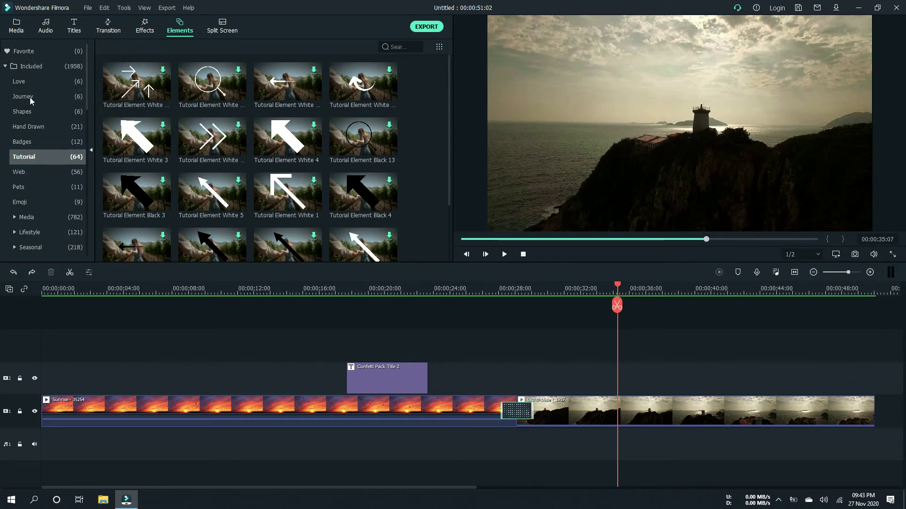
pyautogui.click(29, 117)
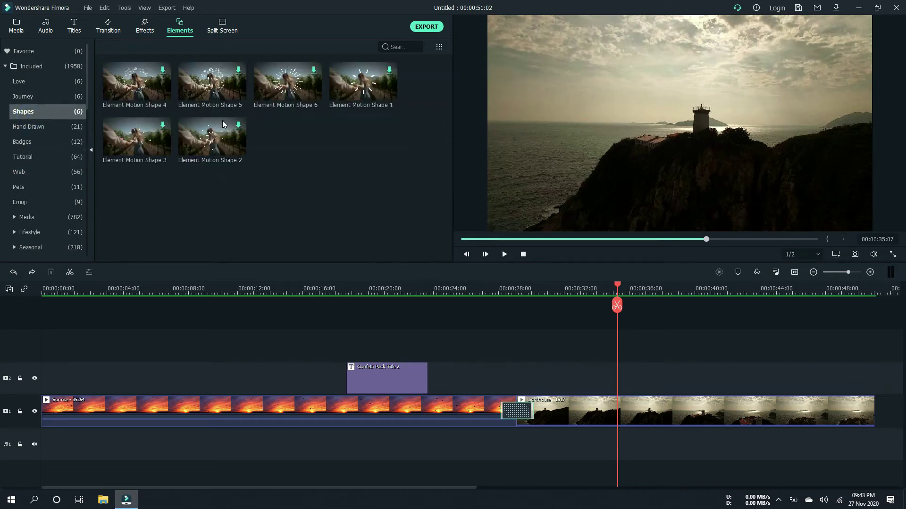
pyautogui.click(19, 143)
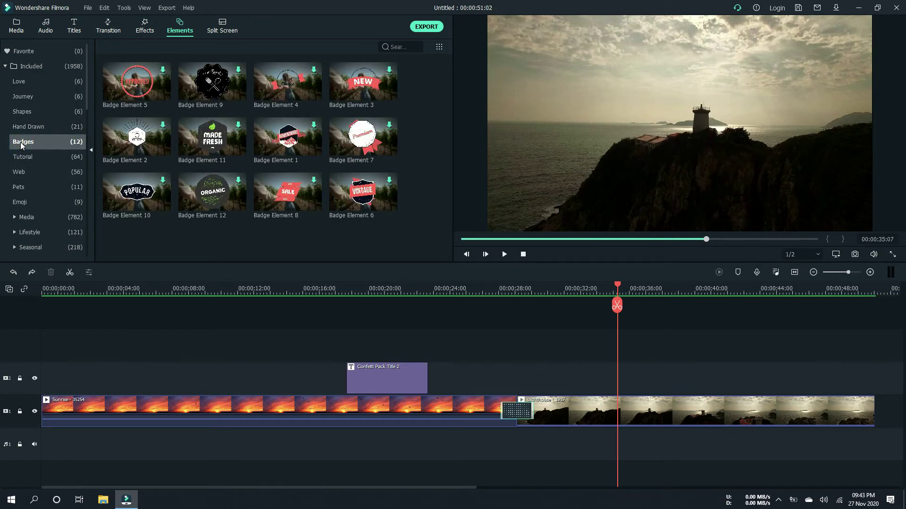
pyautogui.scroll(-1, 21, 182)
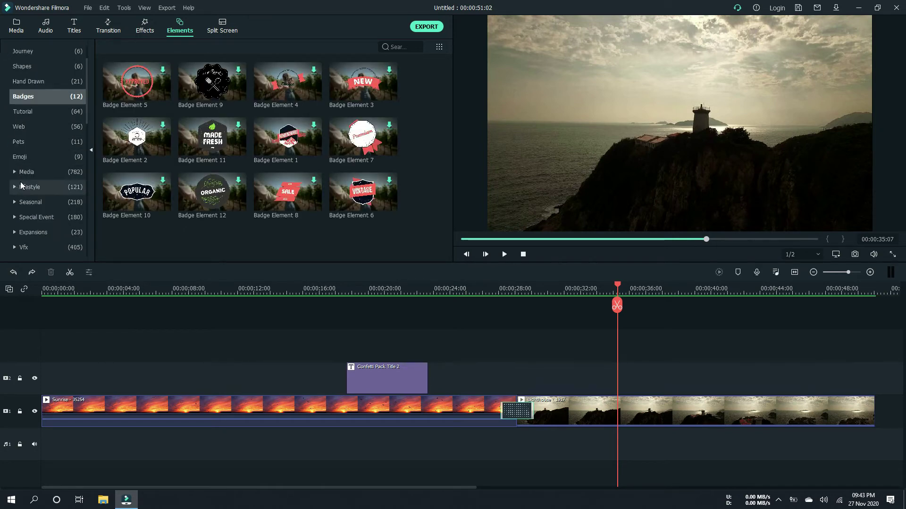
pyautogui.click(19, 142)
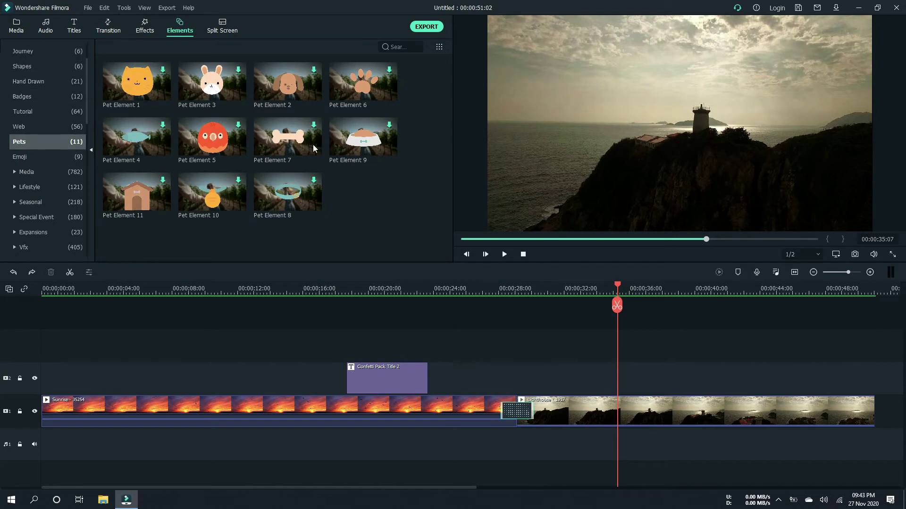
pyautogui.click(26, 206)
pyautogui.click(28, 215)
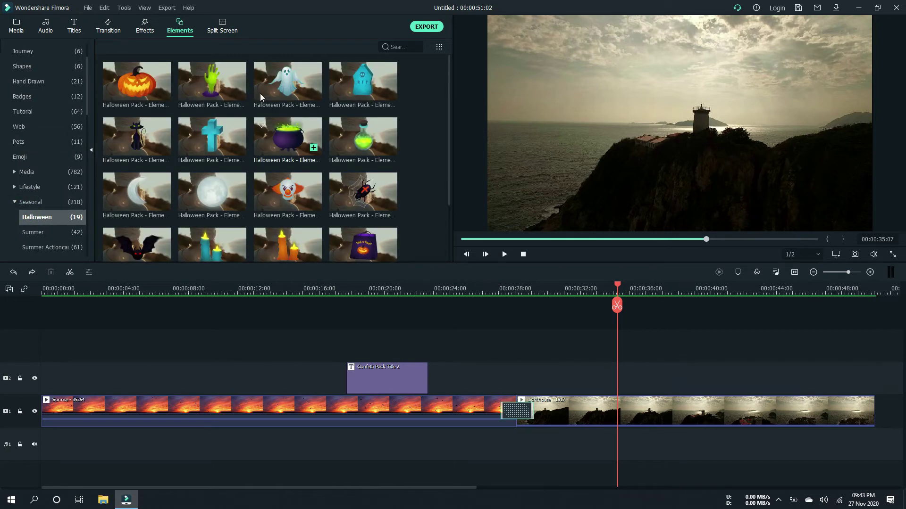
pyautogui.scroll(-2, 290, 142)
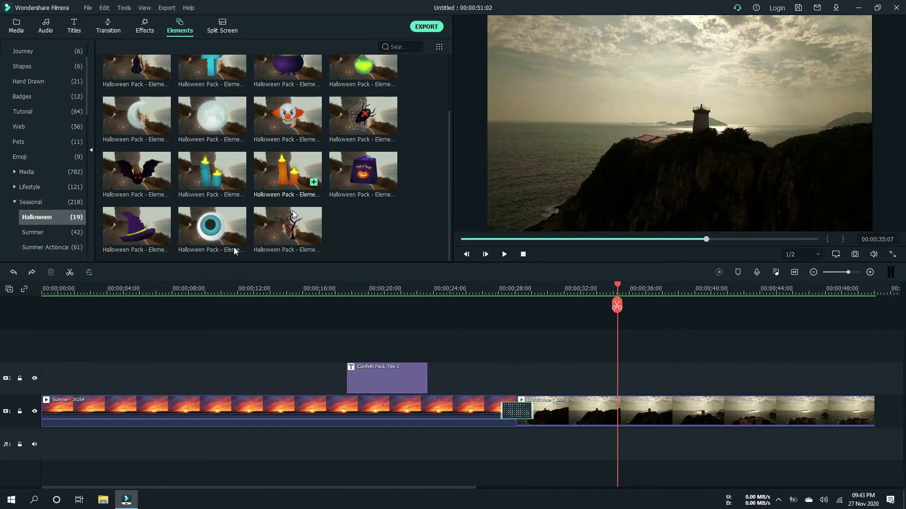
pyautogui.click(34, 233)
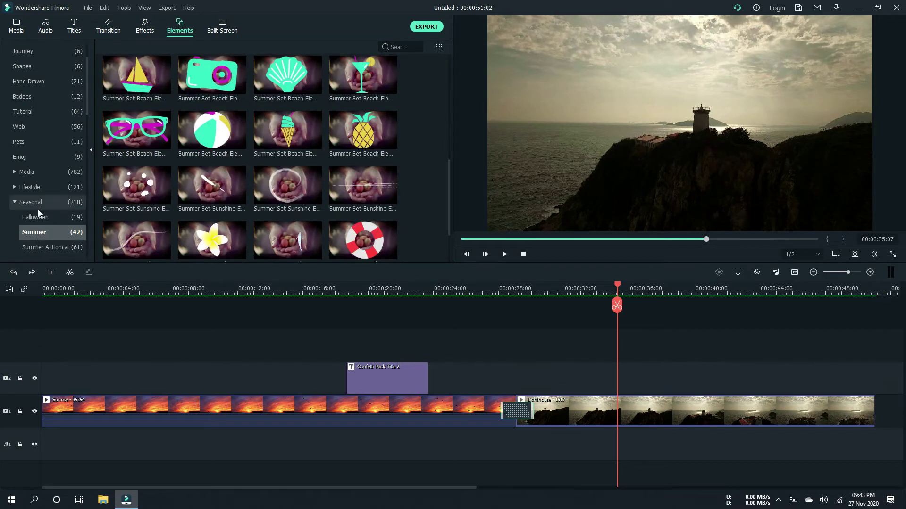
pyautogui.scroll(-4, 38, 209)
pyautogui.scroll(-3, 38, 209)
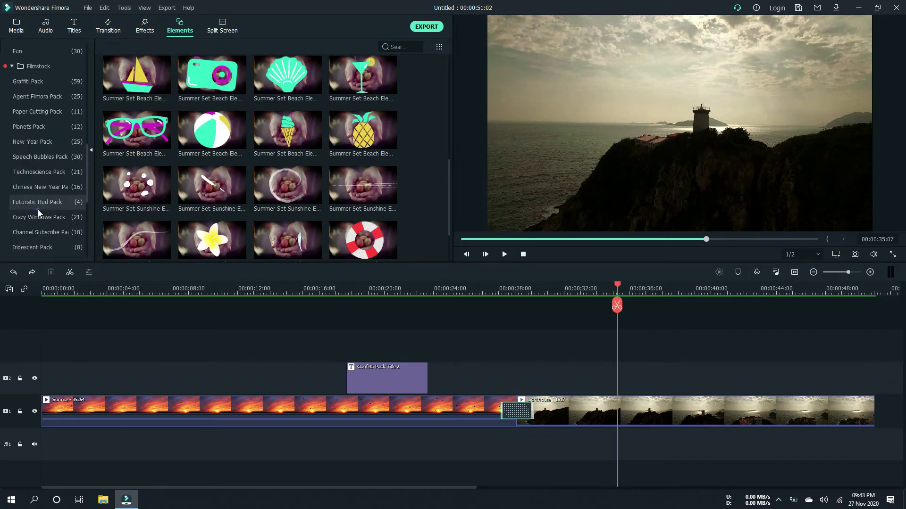
# Step: Overlay the first Futuristic Hud Pack element on the track above the Lighthouse clip at about 34 seconds, and render the timeline preview
pyautogui.click(53, 205)
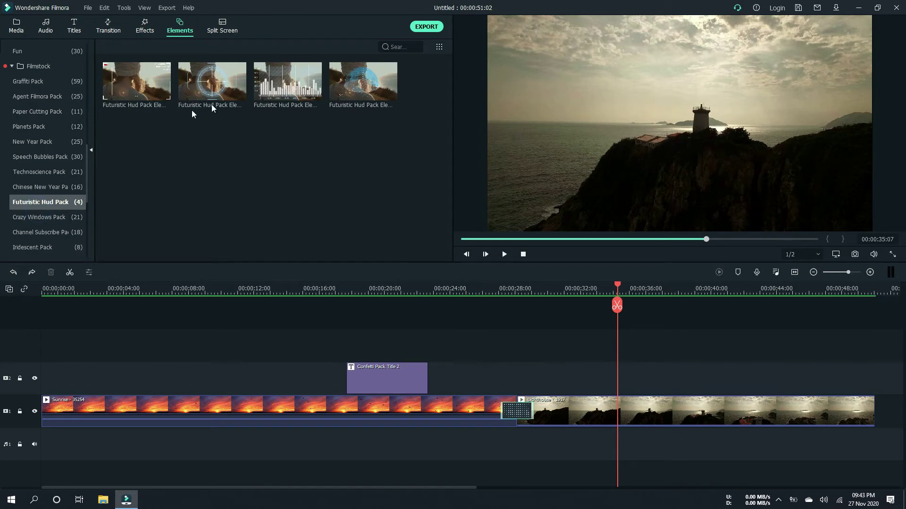
pyautogui.moveTo(191, 110)
pyautogui.mouseDown()
pyautogui.moveTo(127, 92)
pyautogui.moveTo(244, 117)
pyautogui.moveTo(577, 267)
pyautogui.moveTo(596, 381)
pyautogui.mouseUp()
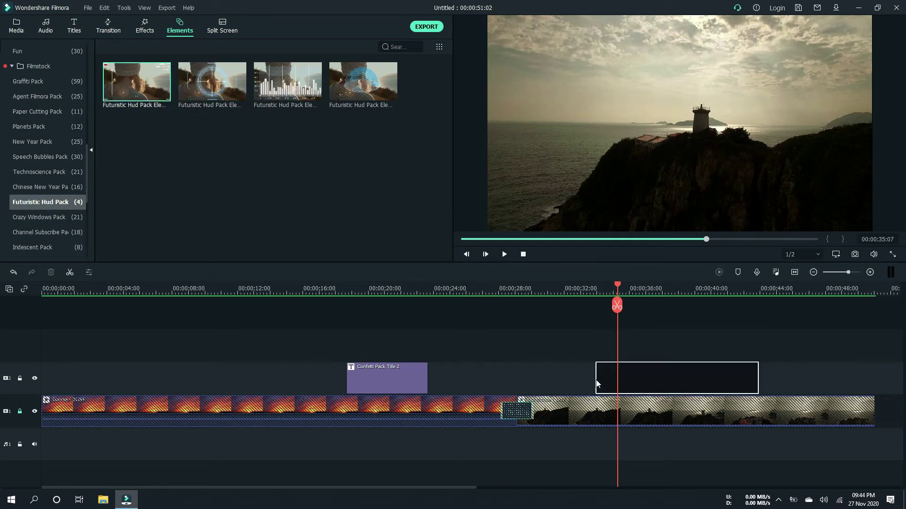
pyautogui.click(578, 291)
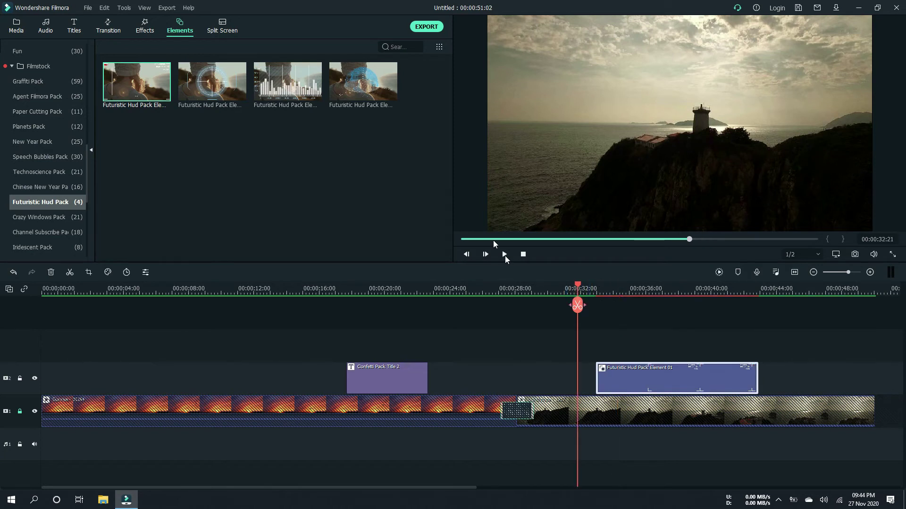
pyautogui.click(504, 254)
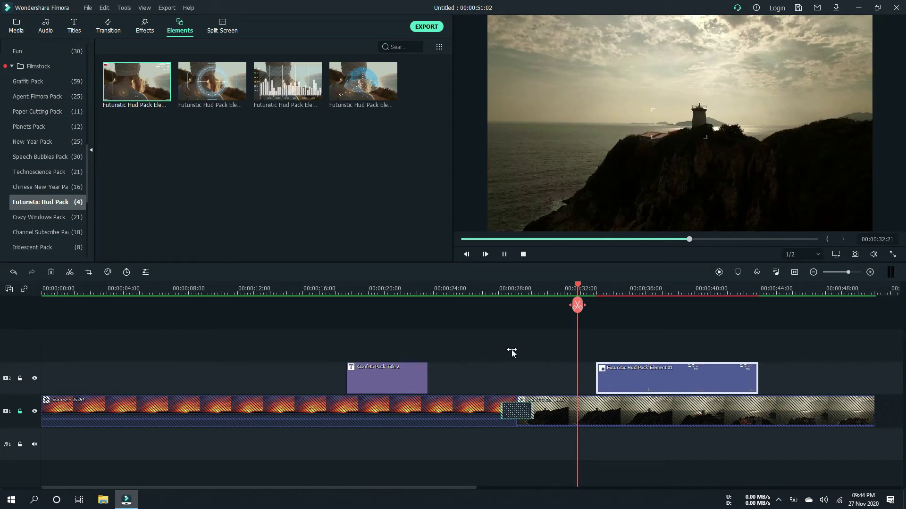
pyautogui.click(719, 272)
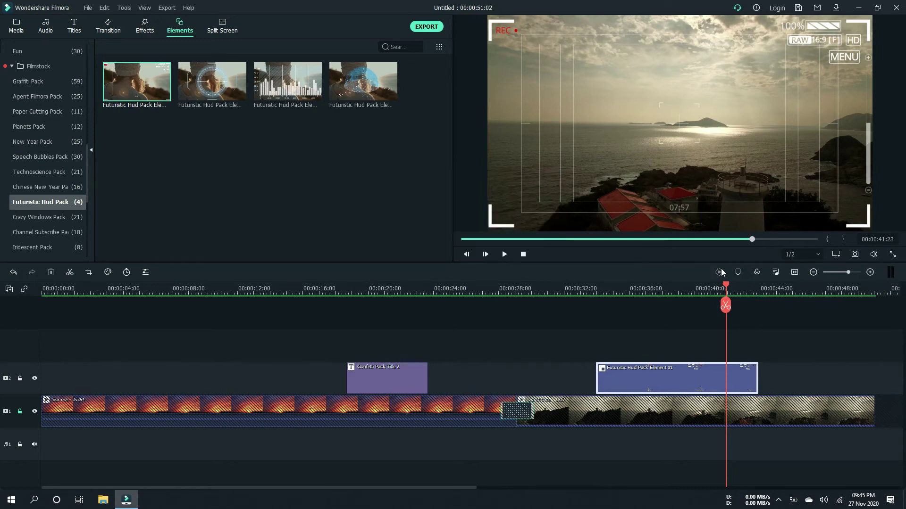
# Step: Play back the rendered HUD overlay from just before its start, and delete the element from the timeline
pyautogui.moveTo(726, 287); pyautogui.dragTo(588, 296)
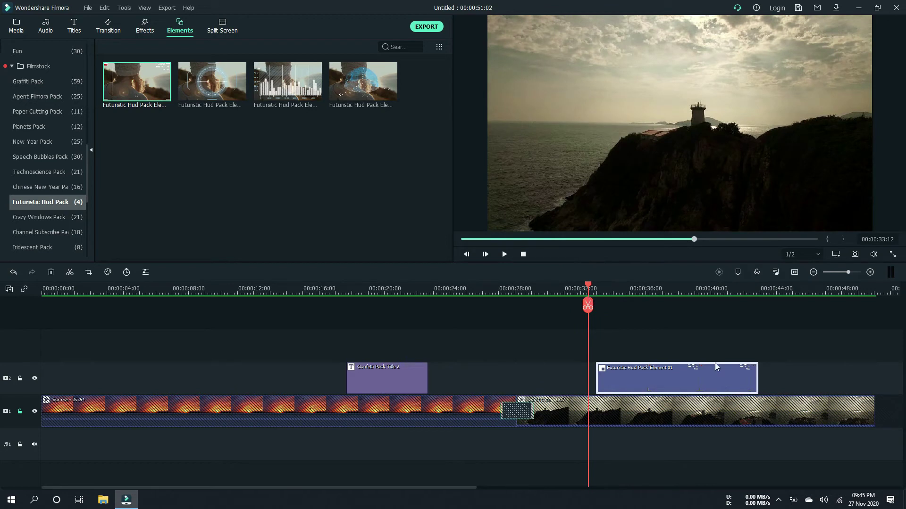
pyautogui.click(504, 255)
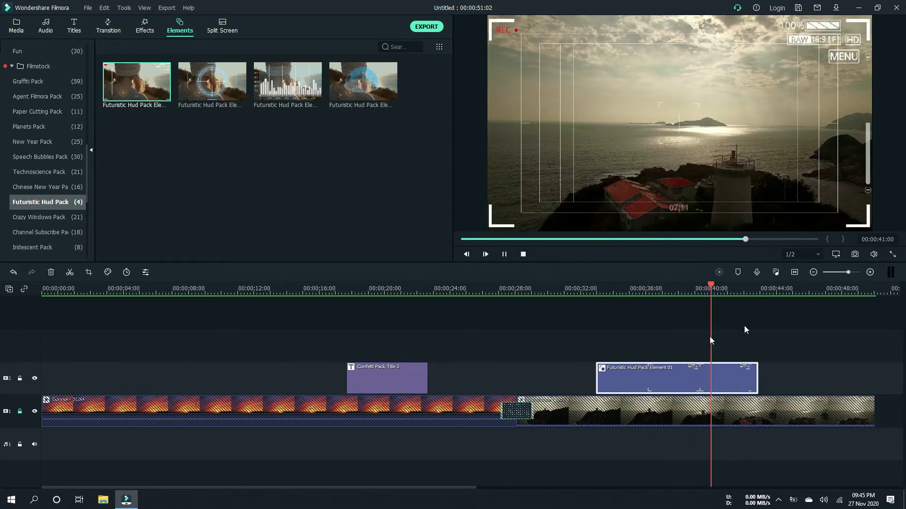
pyautogui.click(503, 255)
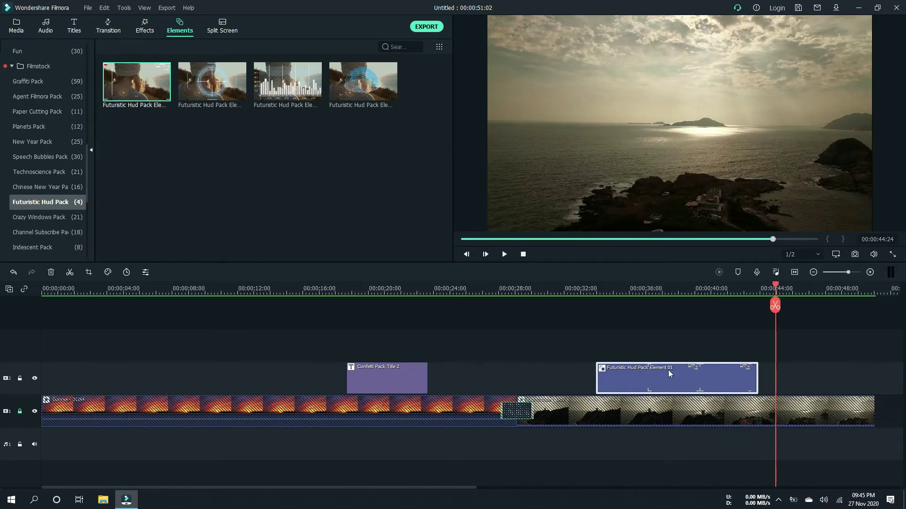
pyautogui.rightClick(668, 370)
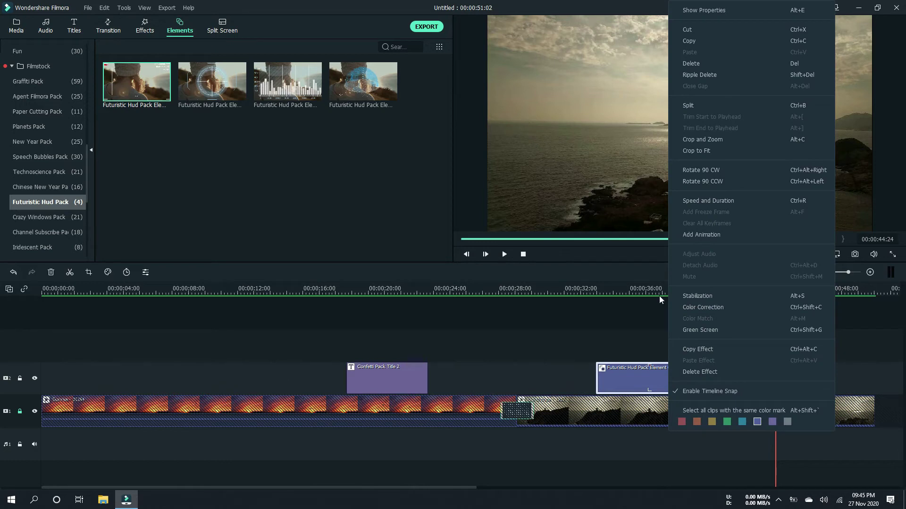
pyautogui.click(698, 63)
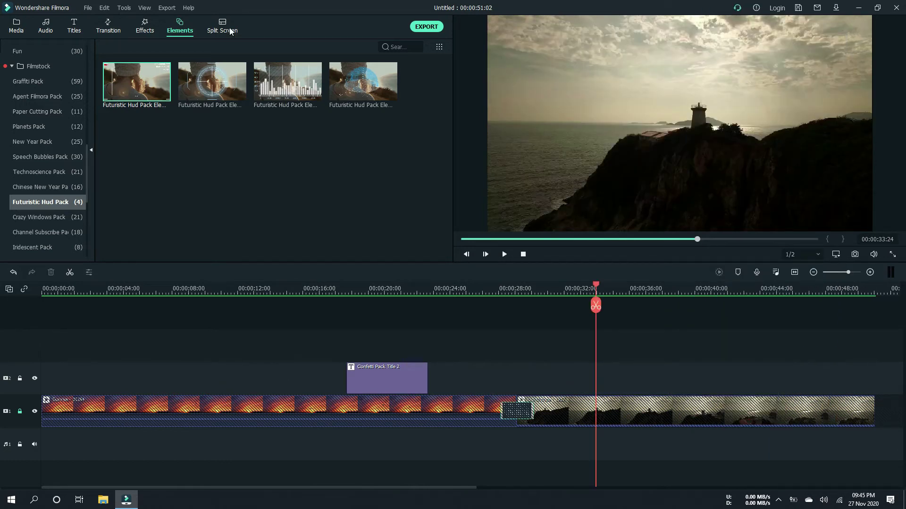
# Step: Add the side-by-side two-pane split screen above the title track at about 28 seconds, and extend its duration to 00:00:12:11
pyautogui.click(229, 27)
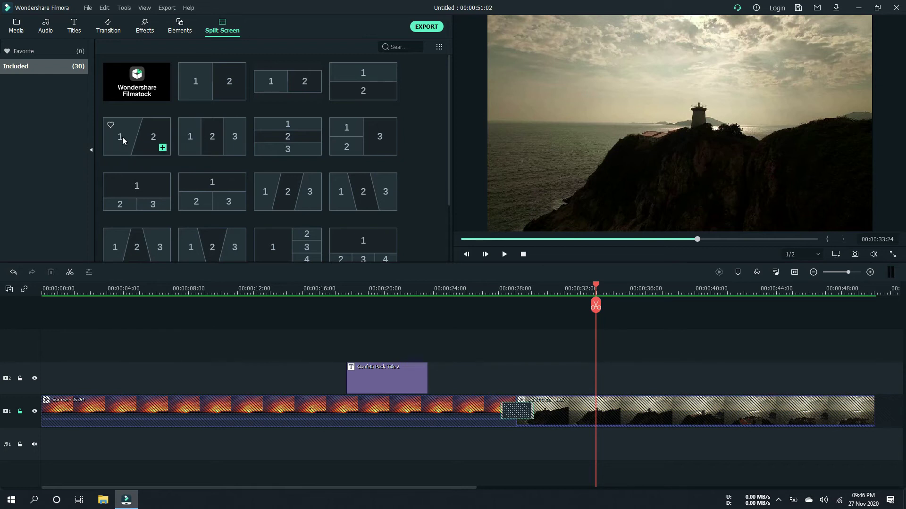
pyautogui.moveTo(203, 79); pyautogui.dragTo(499, 340)
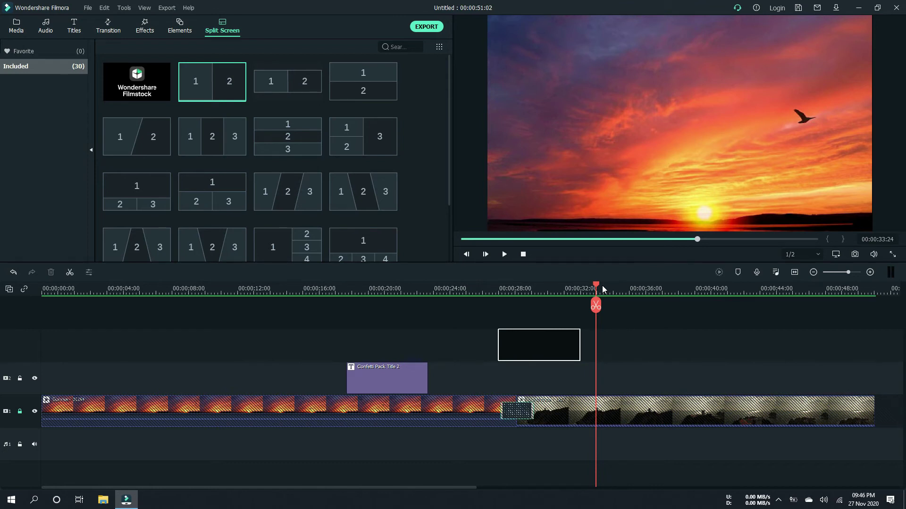
pyautogui.moveTo(602, 285); pyautogui.dragTo(602, 285)
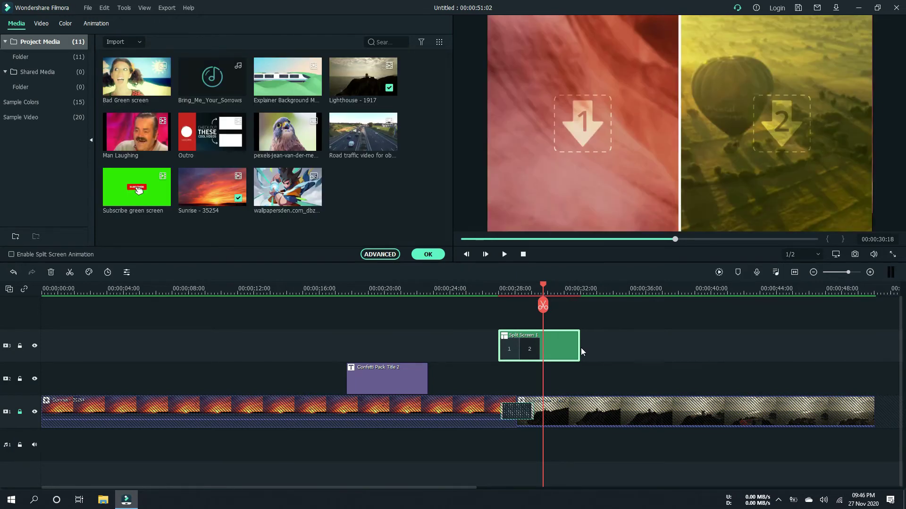
pyautogui.moveTo(580, 348); pyautogui.dragTo(701, 348)
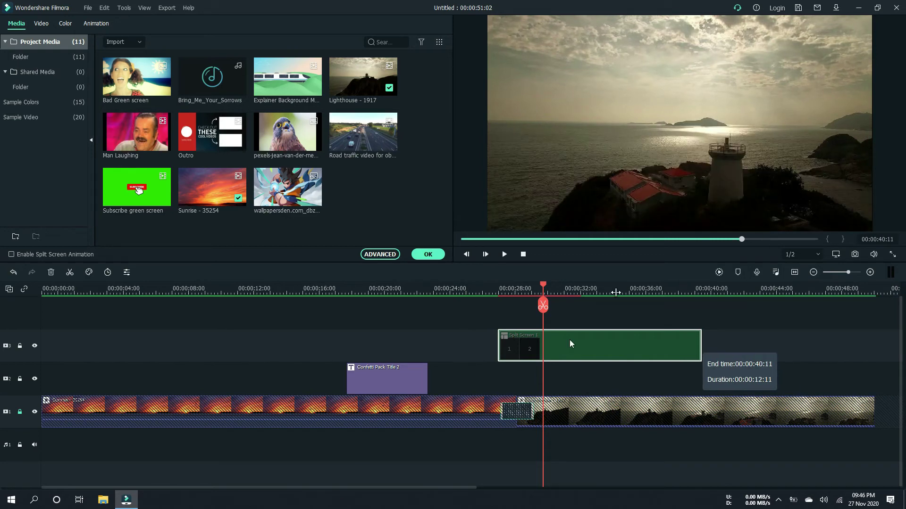
pyautogui.click(570, 343)
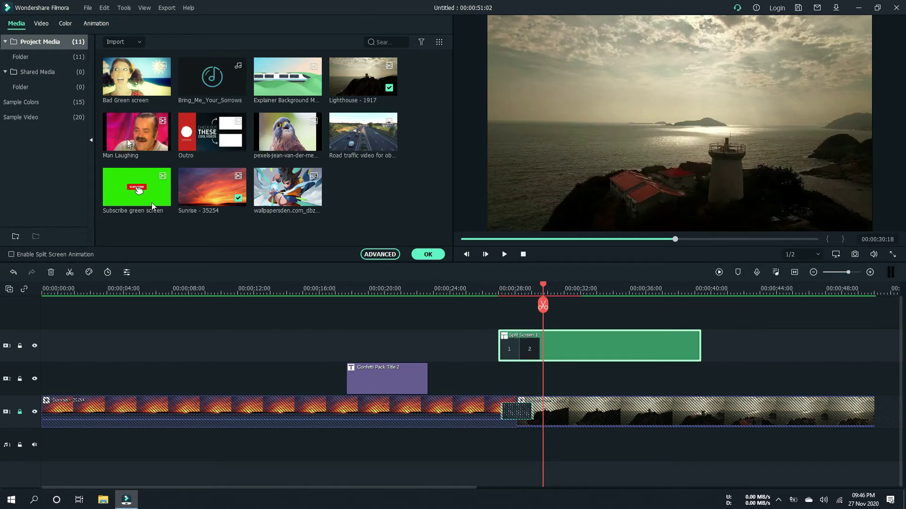
# Step: Fill the split screen's first pane with the Man Laughing clip and the second pane with the Explainer Background Music clip
pyautogui.moveTo(355, 135); pyautogui.dragTo(533, 155)
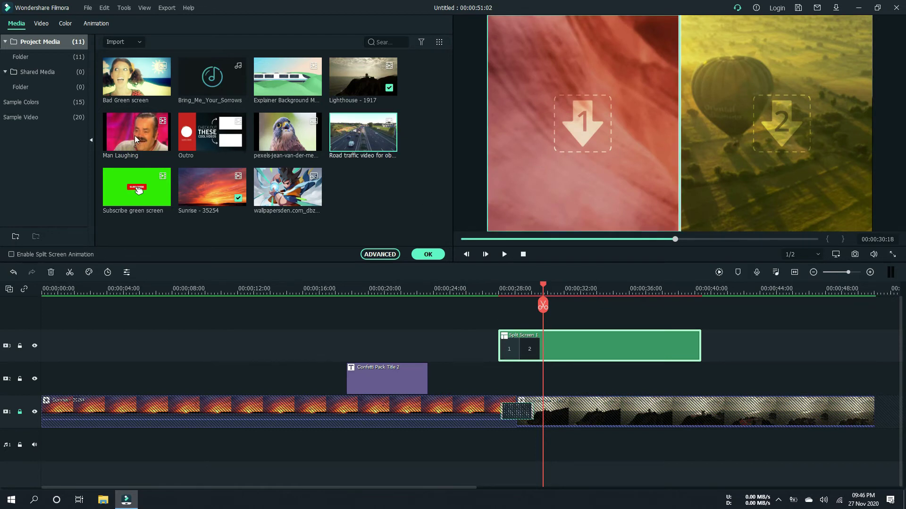
pyautogui.moveTo(134, 135); pyautogui.dragTo(583, 127)
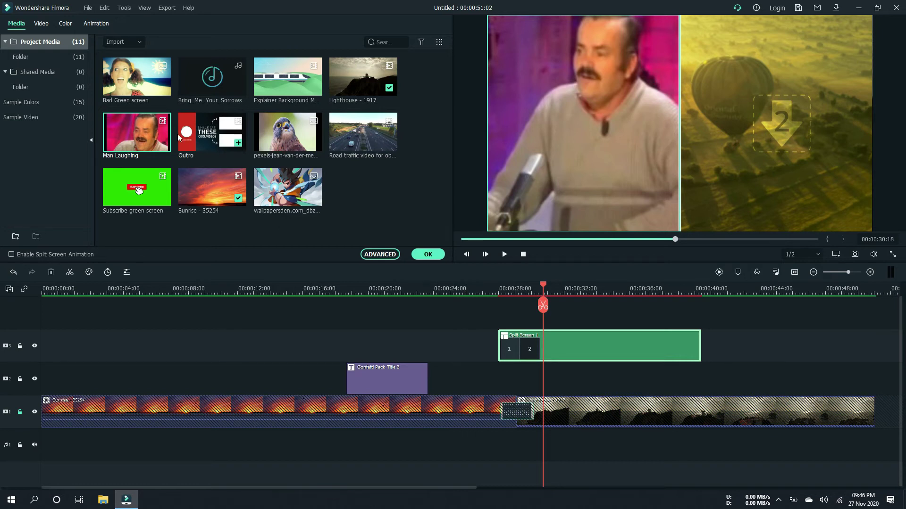
pyautogui.moveTo(333, 86)
pyautogui.click(274, 83)
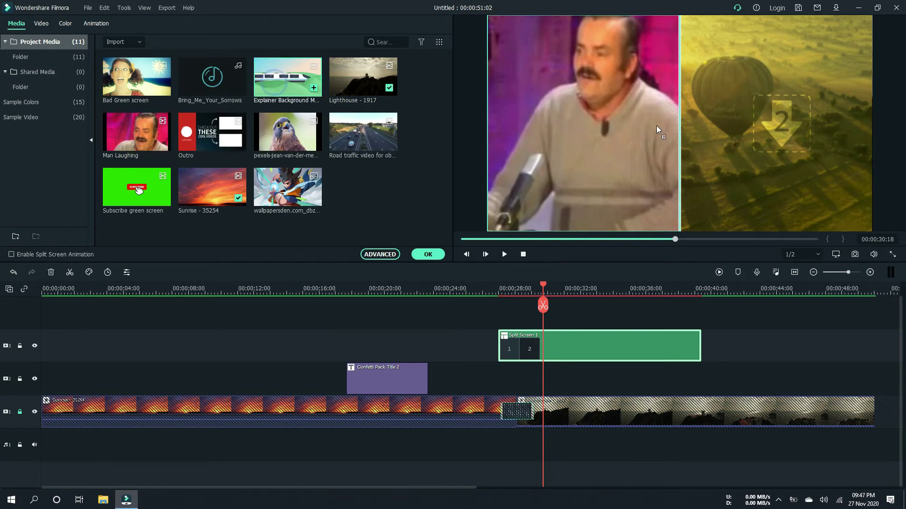
pyautogui.click(733, 130)
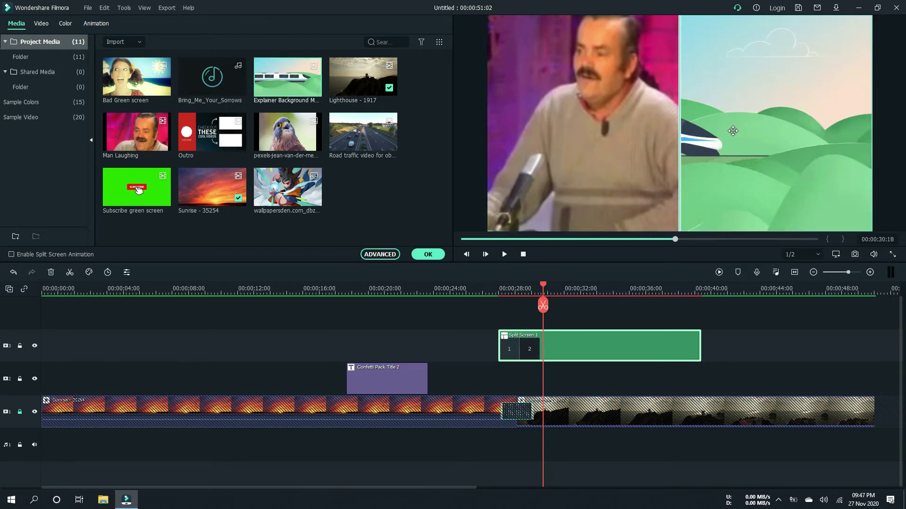
# Step: Preview the filled split screen in playback, and start a timeline render from the split screen's beginning
pyautogui.click(504, 254)
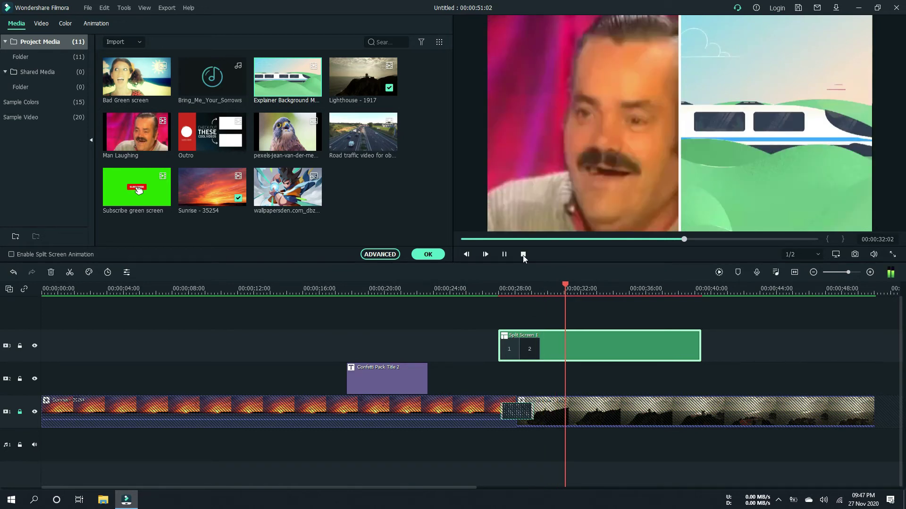
pyautogui.click(522, 255)
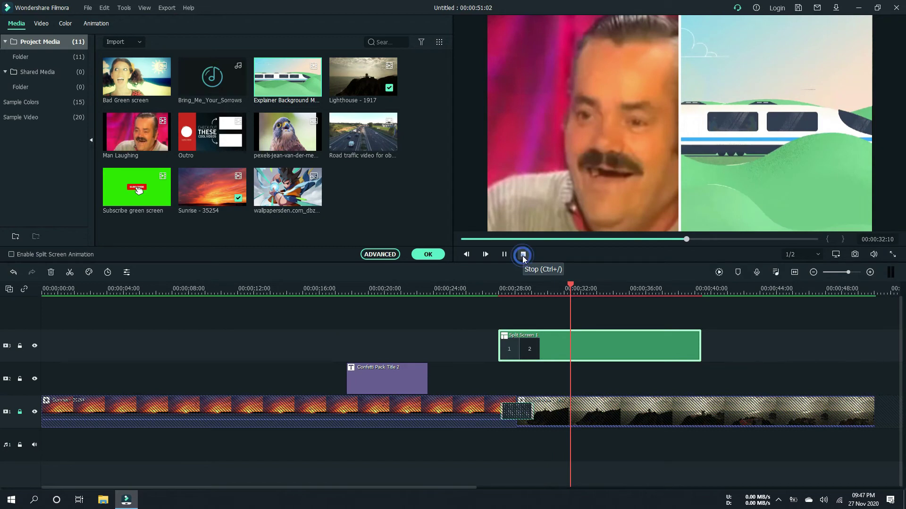
pyautogui.click(499, 289)
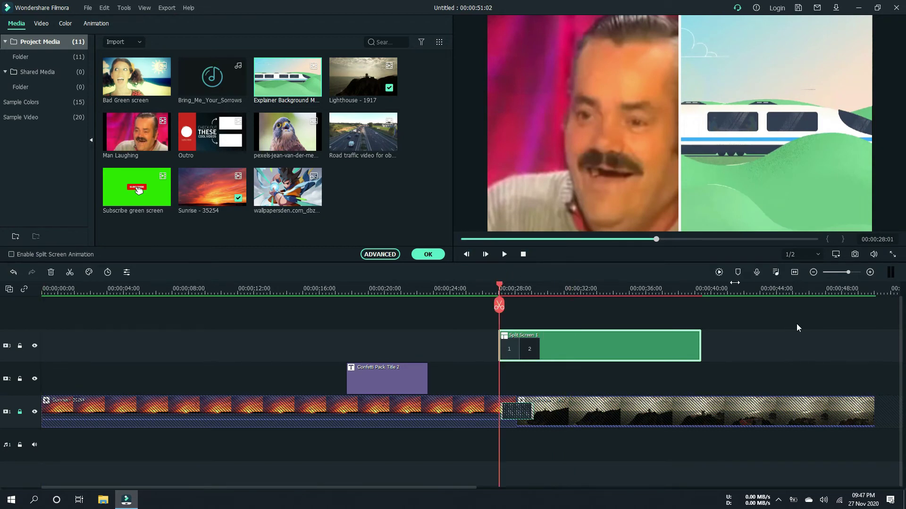
pyautogui.click(720, 274)
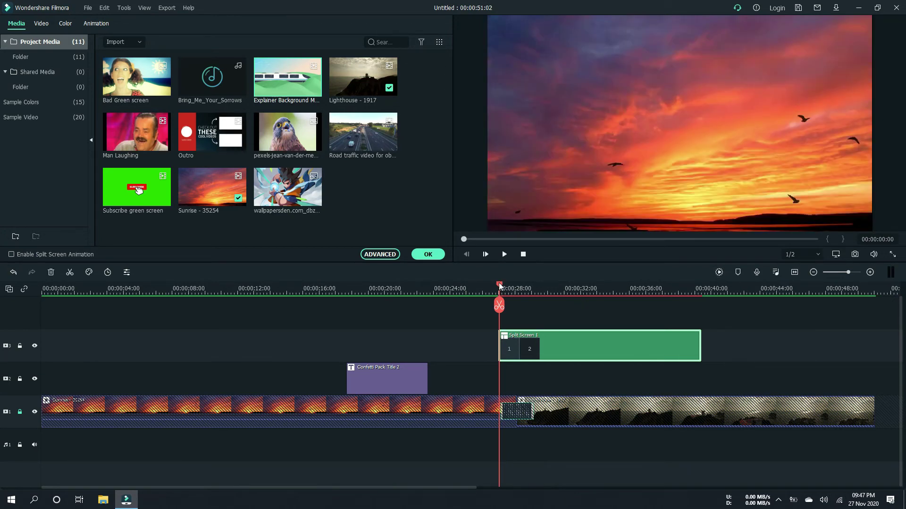
# Step: Scale down the Man Laughing and train clips within their split screen panes at 00:00:33:11
pyautogui.click(585, 286)
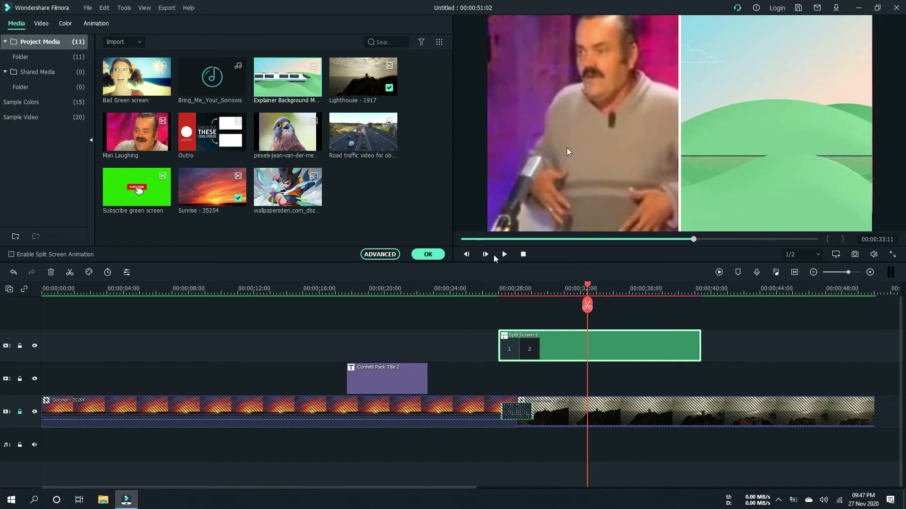
pyautogui.click(567, 148)
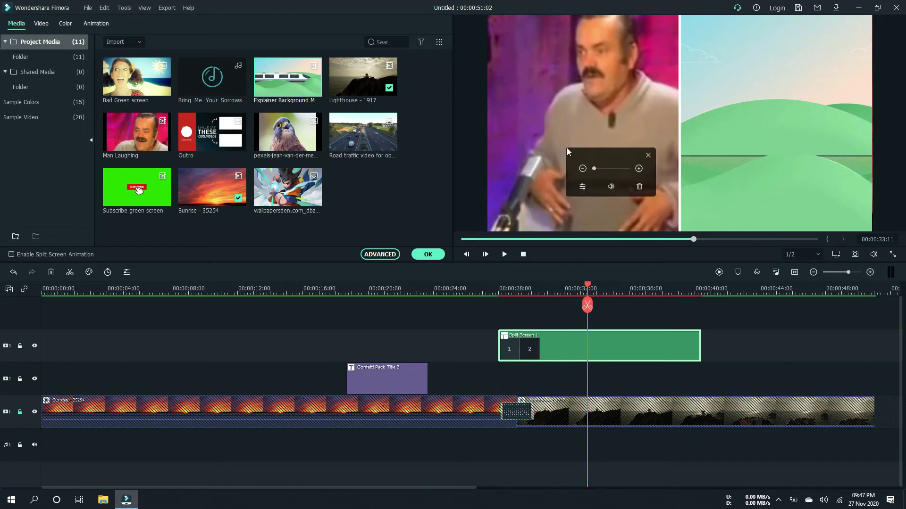
pyautogui.scroll(1, 582, 185)
pyautogui.click(583, 168)
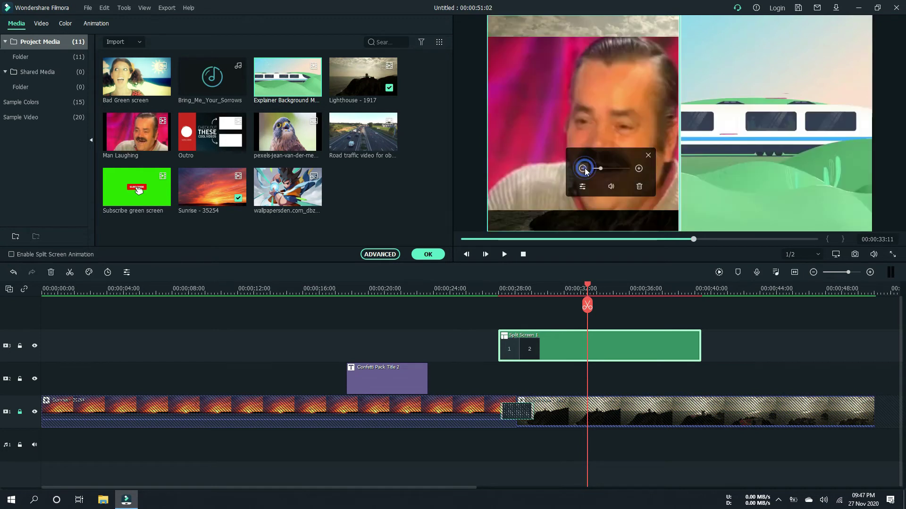
pyautogui.click(739, 158)
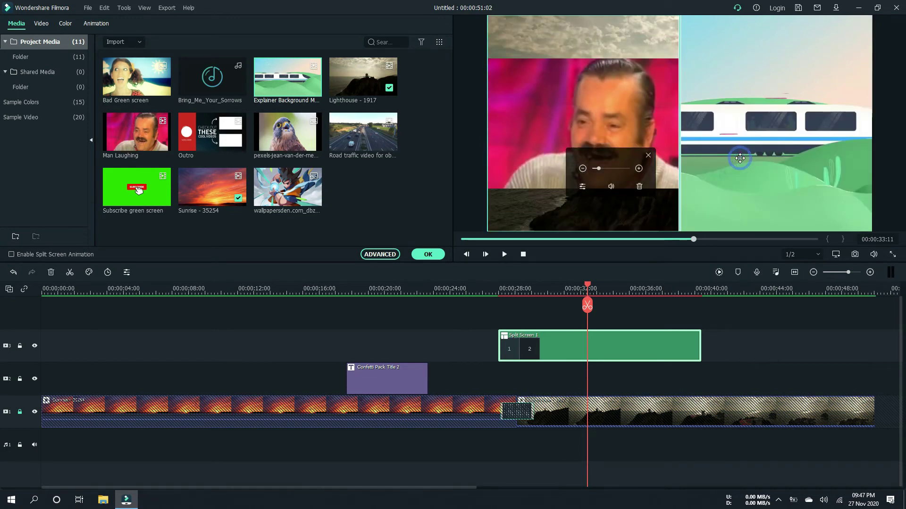
pyautogui.click(583, 168)
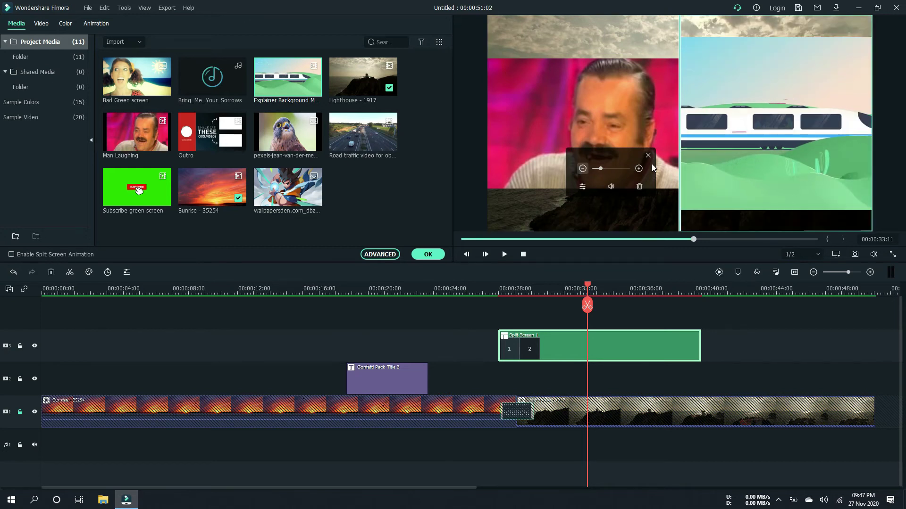
pyautogui.click(583, 168)
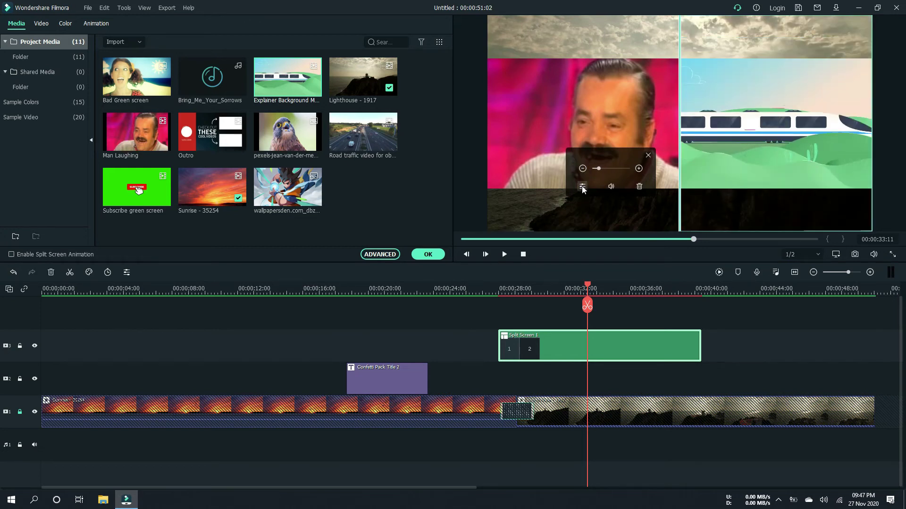
# Step: Open the Advanced Split Screen Edit window to examine its media, preview and tracks, and cancel out of it
pyautogui.click(581, 186)
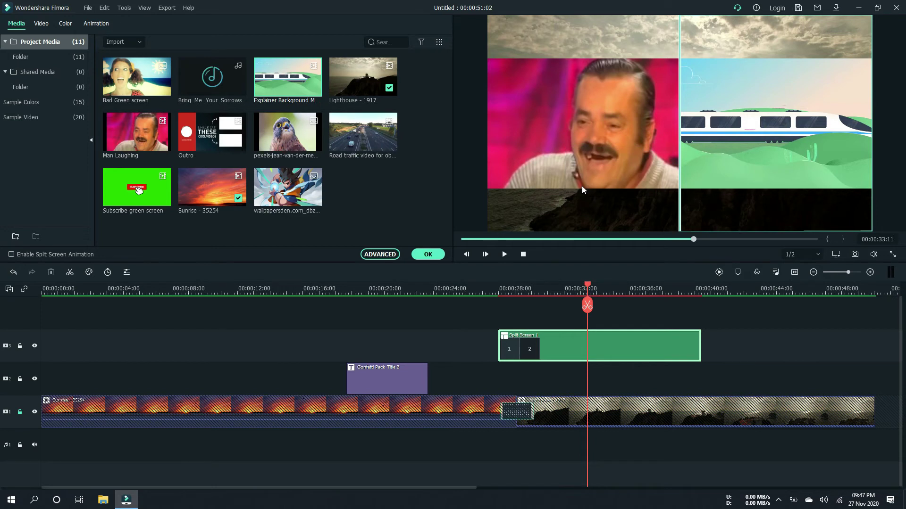
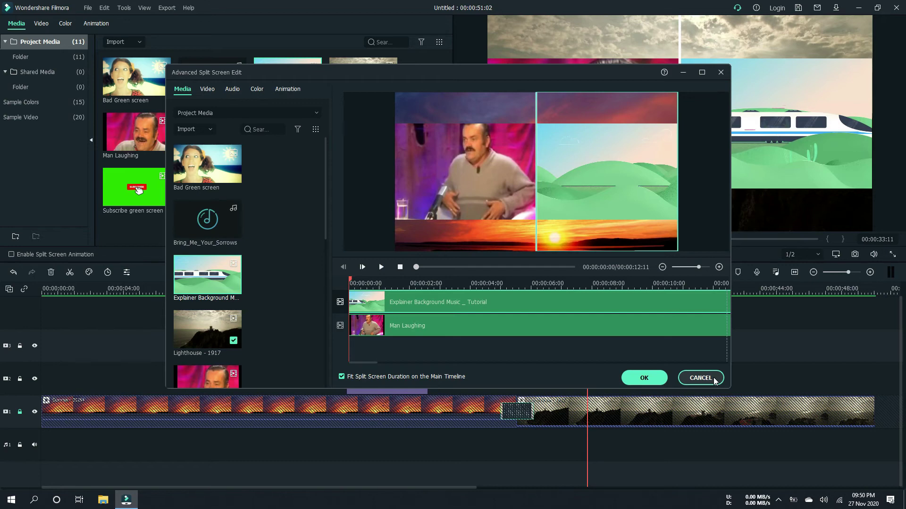
pyautogui.click(700, 378)
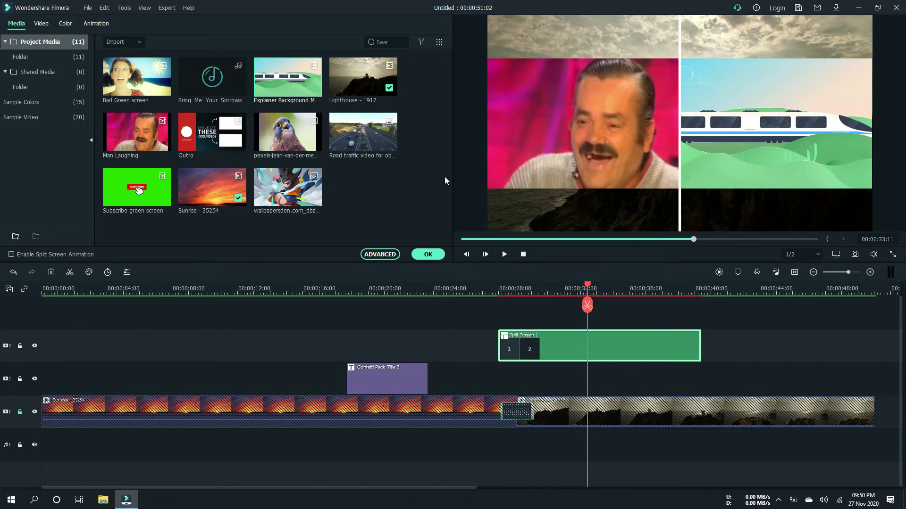
# Step: Delete the split screen clip from the timeline
pyautogui.rightClick(577, 349)
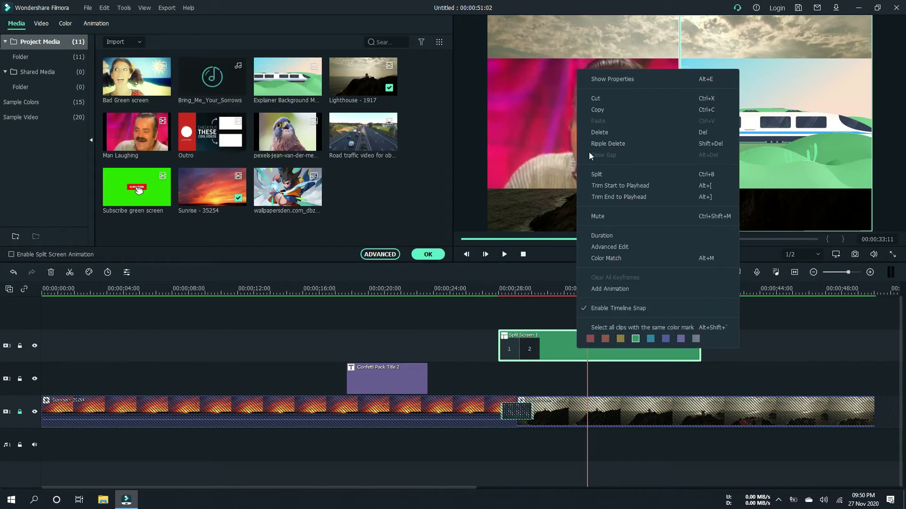
pyautogui.click(599, 135)
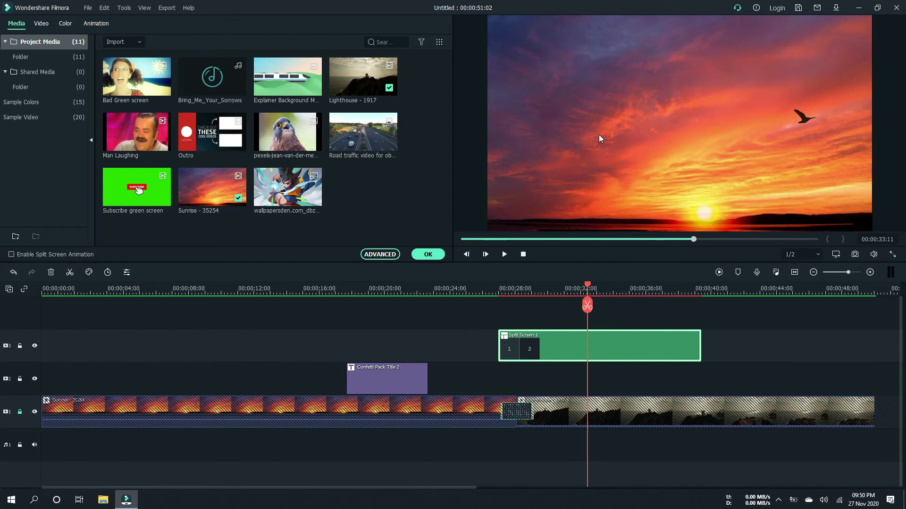
pyautogui.press('Delete')
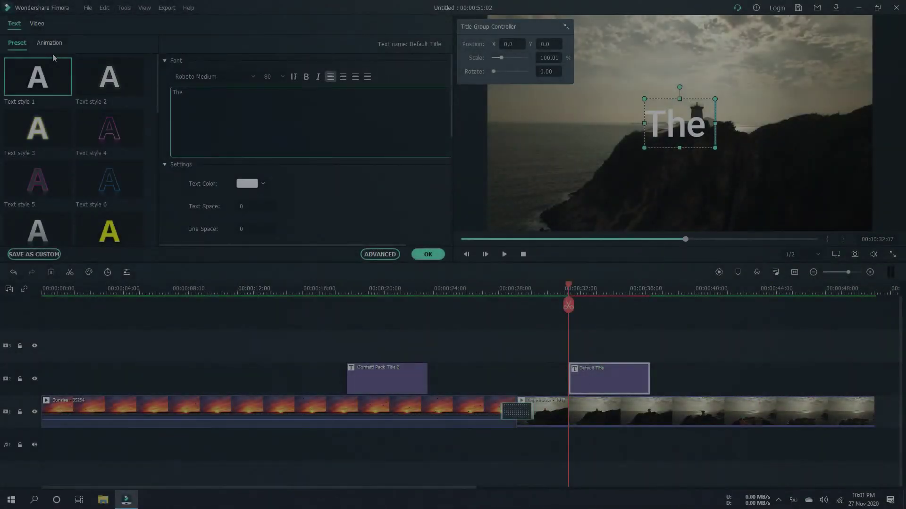
# Step: Complete the wording of the default title so it reads "The Light House"
pyautogui.write('L')
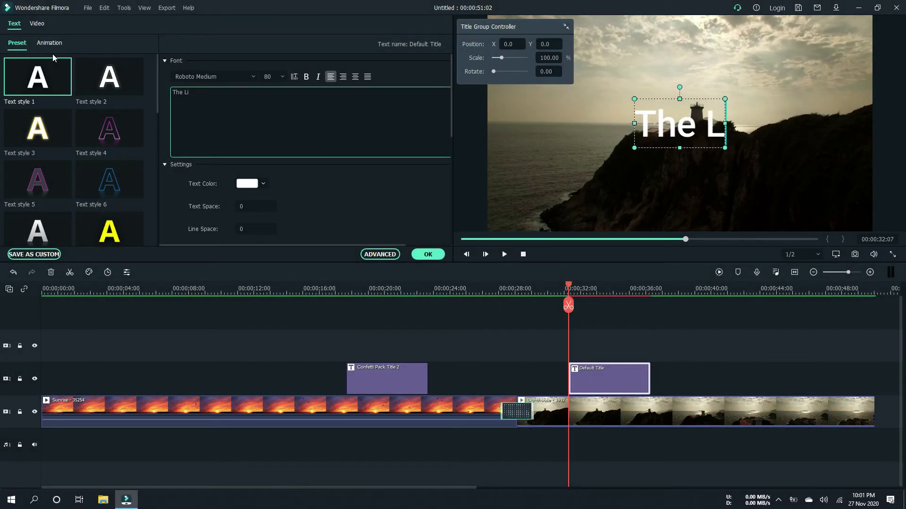
pyautogui.write('ight')
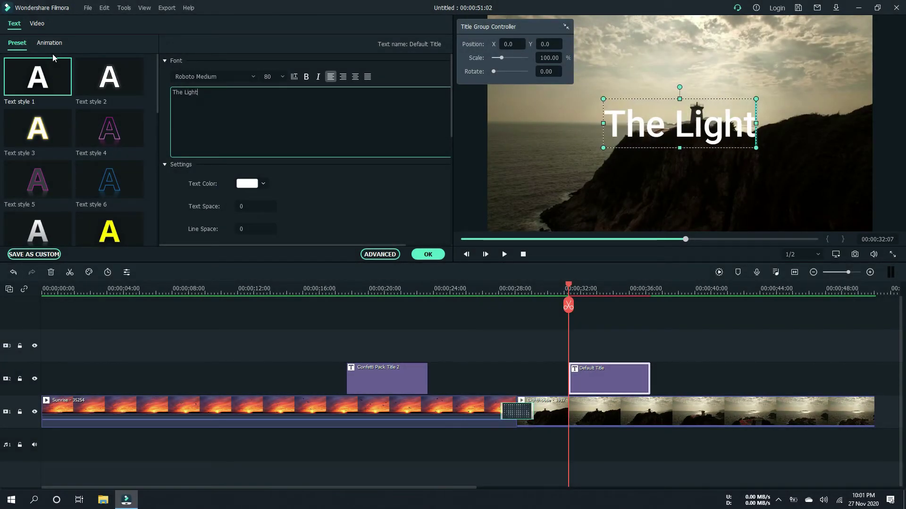
pyautogui.write(' H')
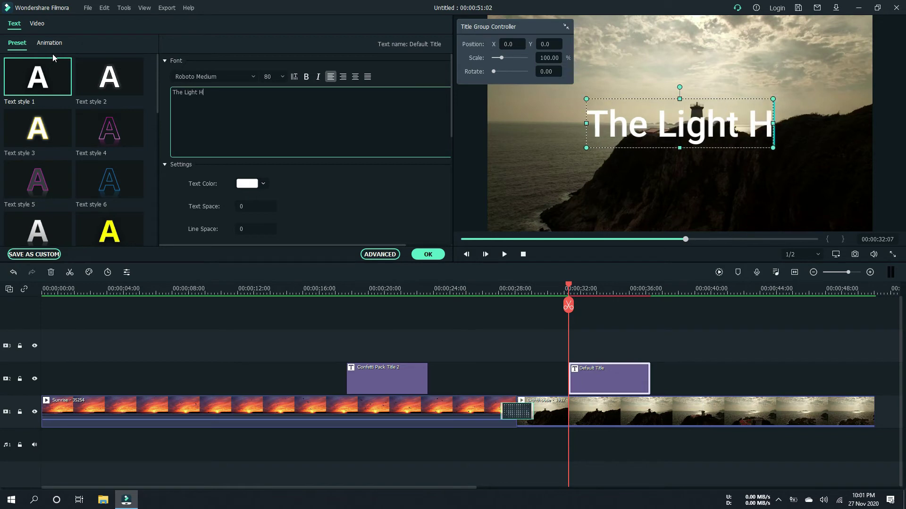
pyautogui.write('ouse')
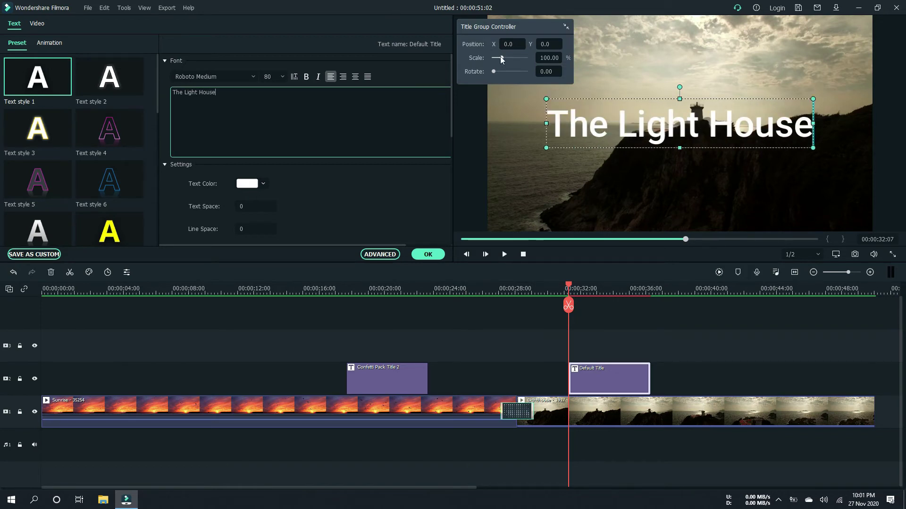
# Step: Scale "The Light House" title down to 57.97%, apply Text style 2, and accept the title changes
pyautogui.moveTo(500, 57); pyautogui.dragTo(497, 56)
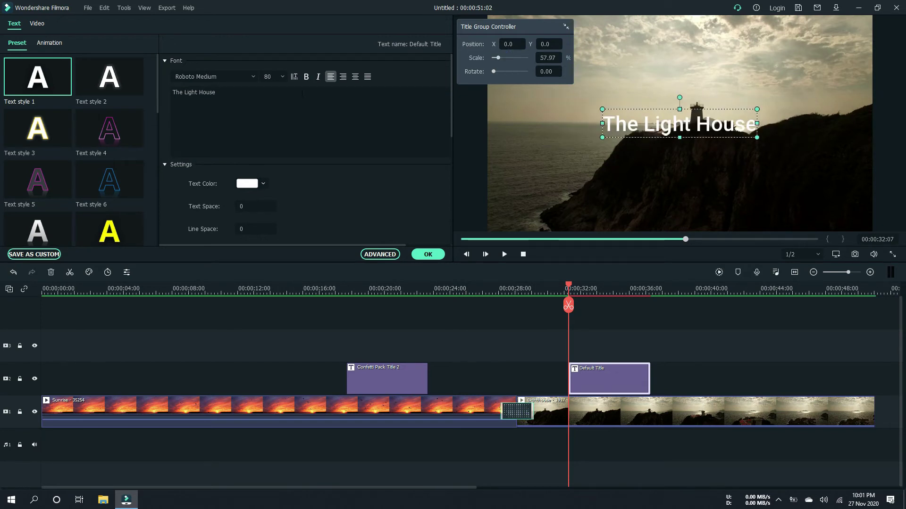
pyautogui.click(114, 82)
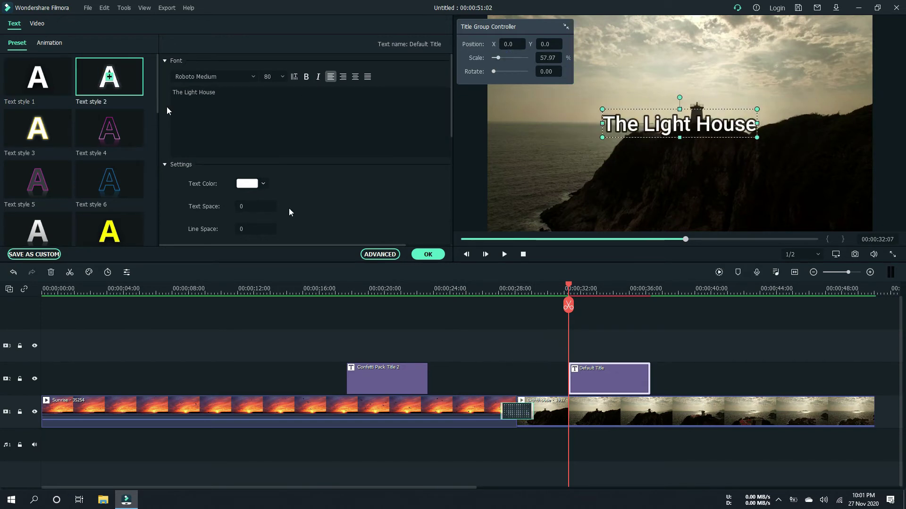
pyautogui.click(424, 256)
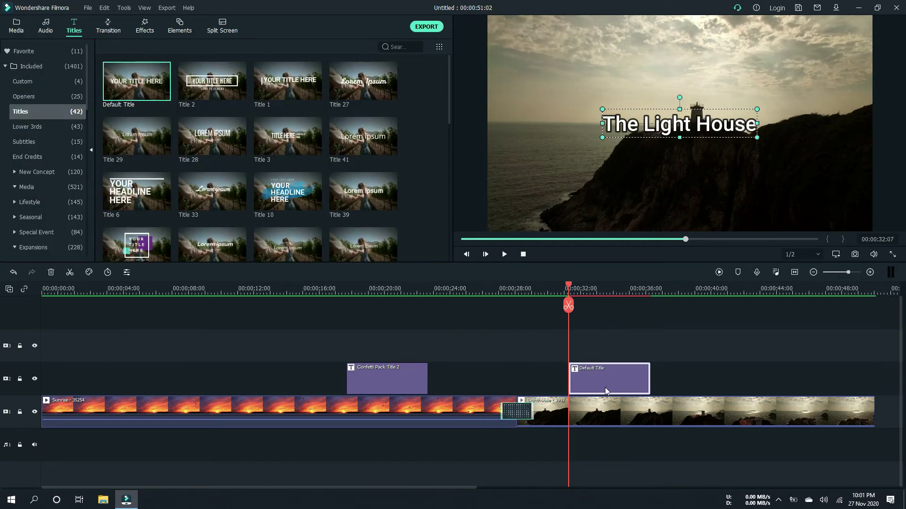
# Step: Enable motion tracking on the lighthouse clip
pyautogui.click(604, 414)
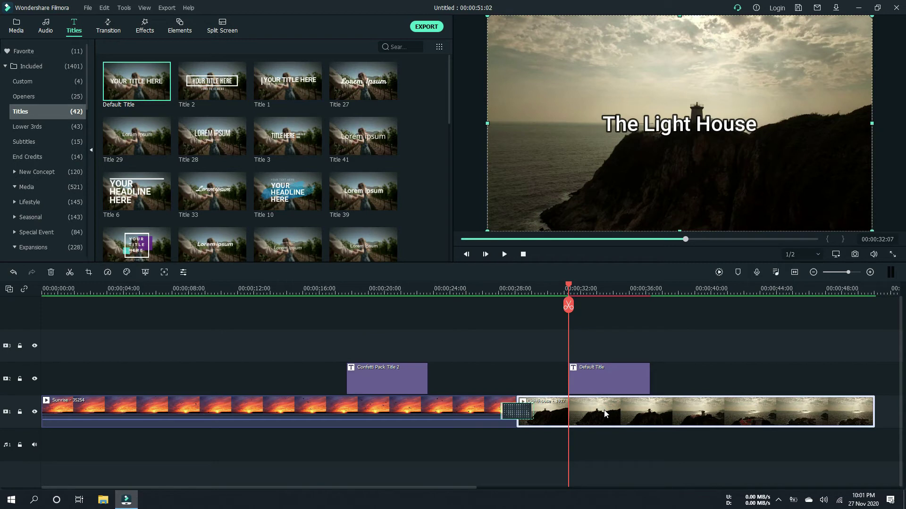
pyautogui.rightClick(605, 414)
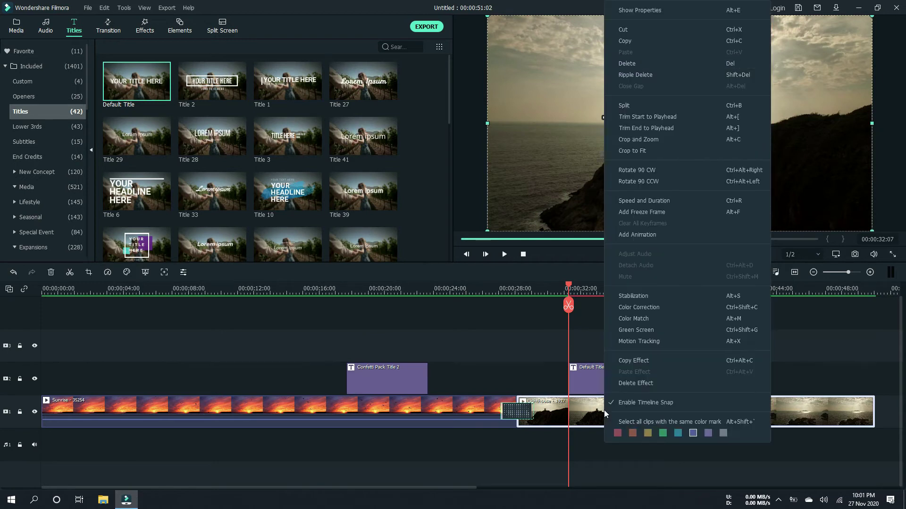
pyautogui.click(652, 340)
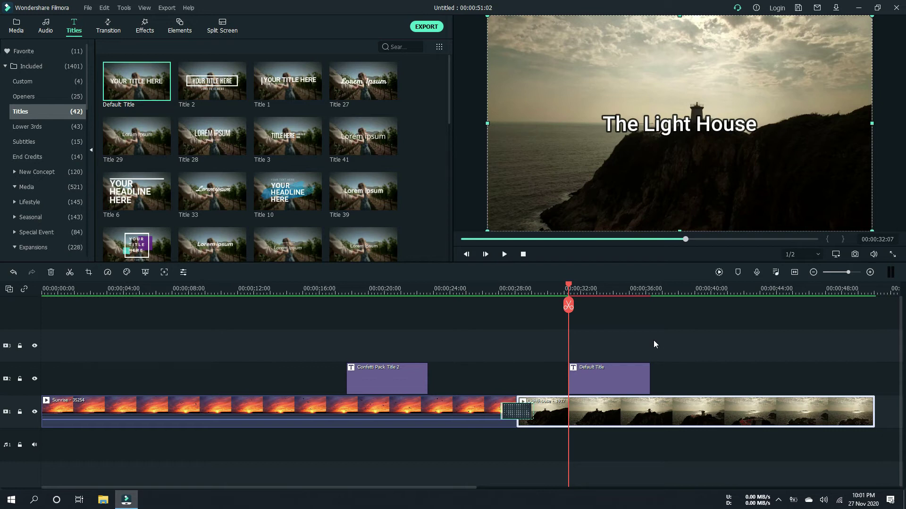
pyautogui.hotkey('alt', 'x')
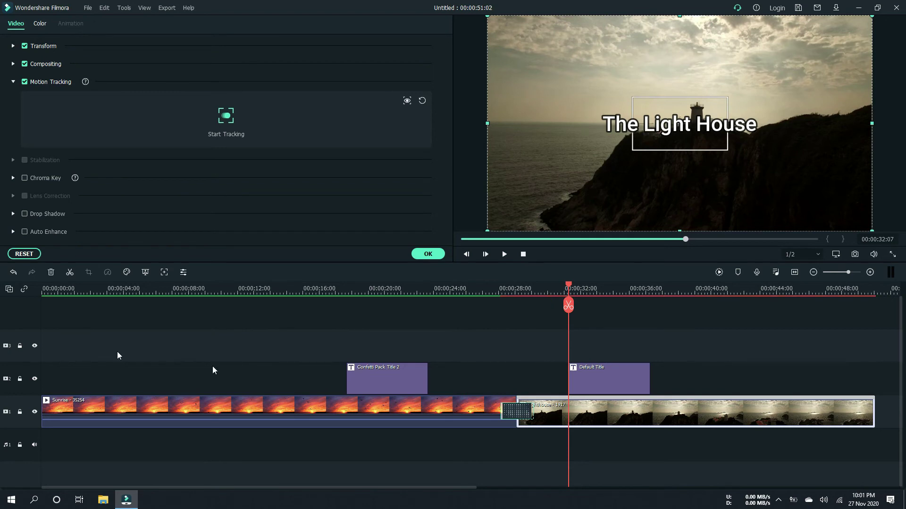
# Step: Hide and lock the title track, and shrink the motion tracking box to fit closely around the lighthouse tower
pyautogui.click(35, 380)
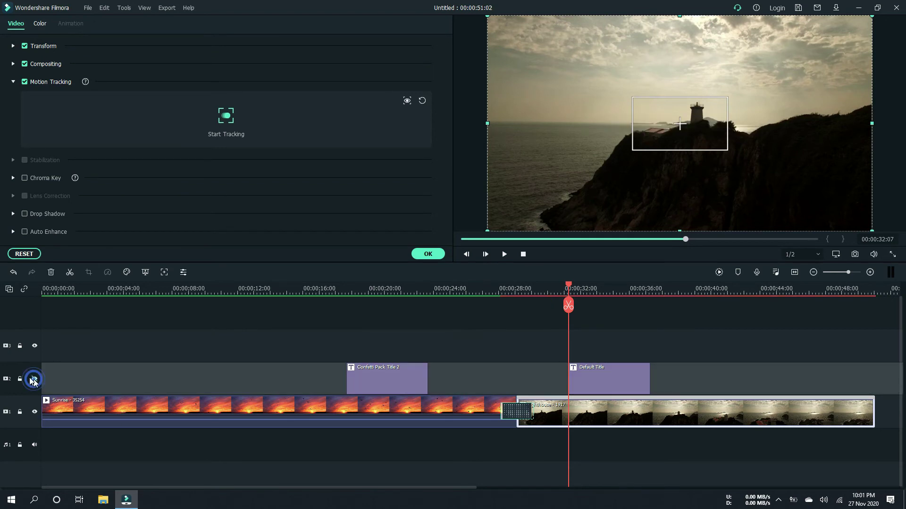
pyautogui.click(22, 380)
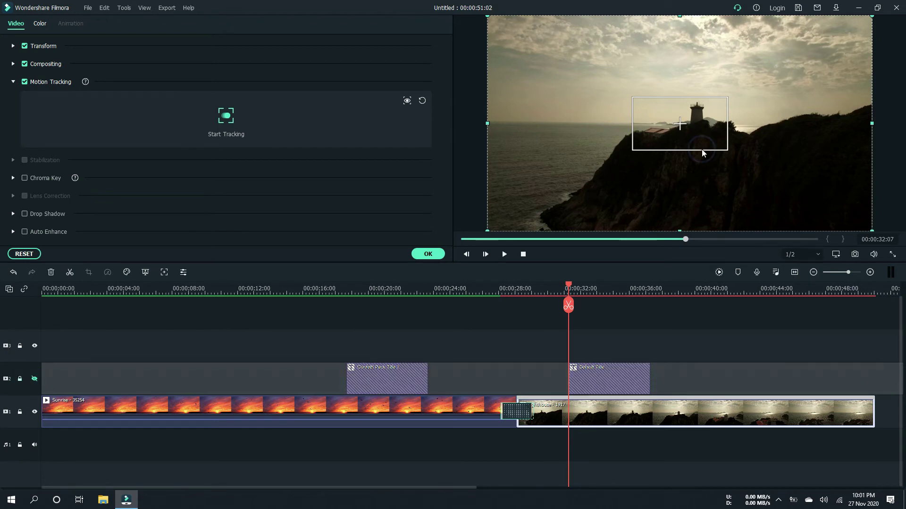
pyautogui.click(684, 98)
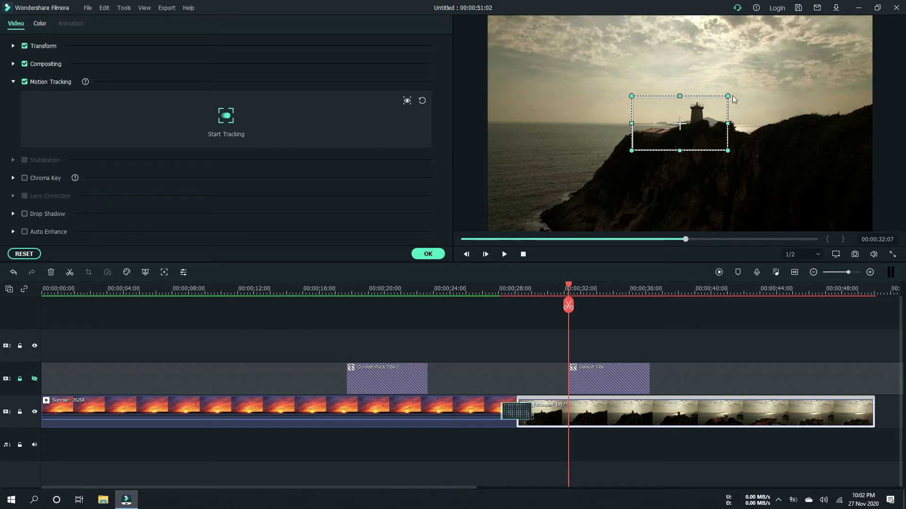
pyautogui.moveTo(713, 104)
pyautogui.mouseDown()
pyautogui.moveTo(672, 139)
pyautogui.moveTo(705, 101)
pyautogui.mouseUp()
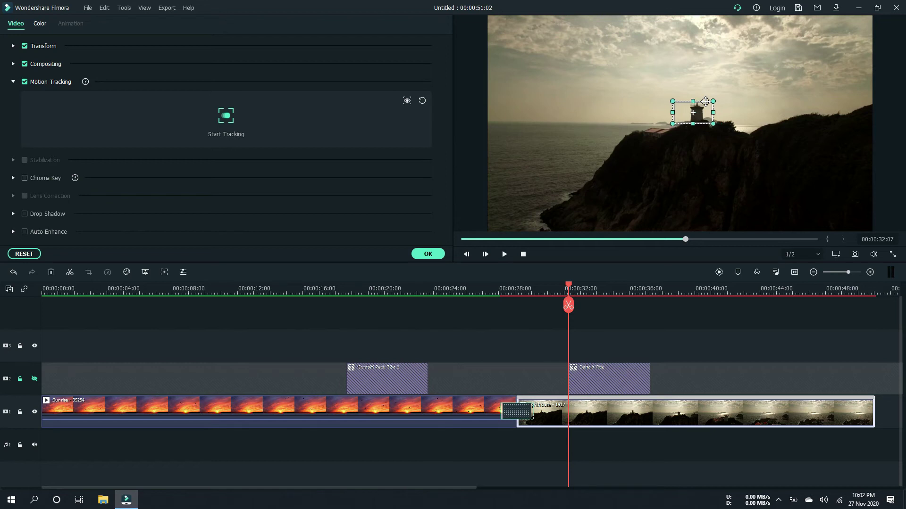
pyautogui.moveTo(705, 101); pyautogui.dragTo(706, 101)
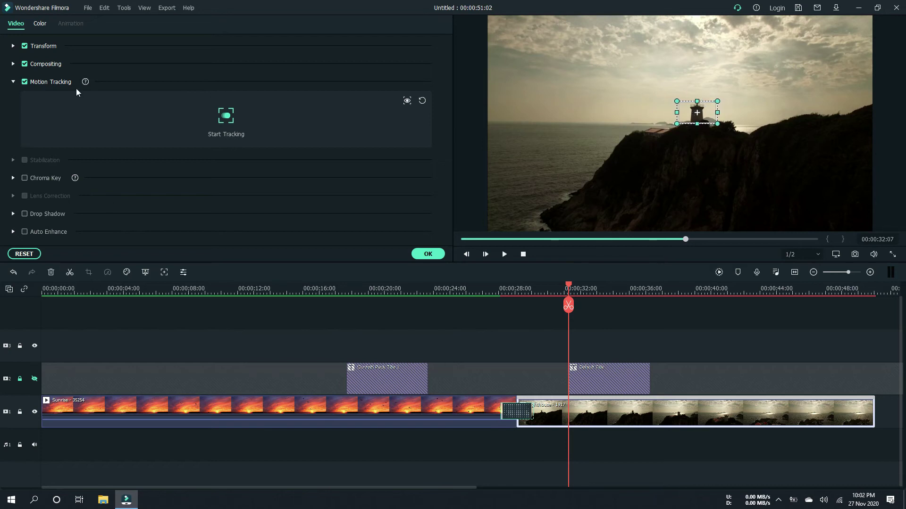
# Step: Show and unlock the title track, and attach the Default Title to the lighthouse's tracked motion
pyautogui.click(35, 379)
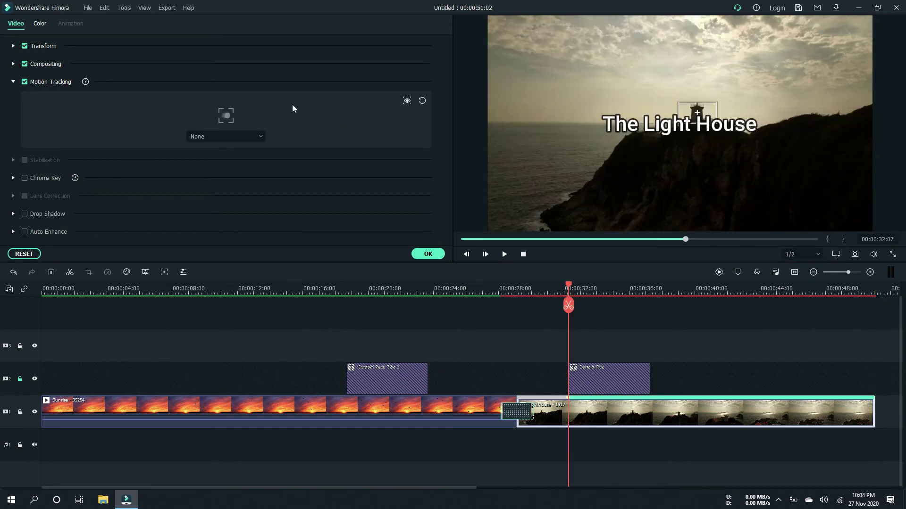
pyautogui.click(260, 138)
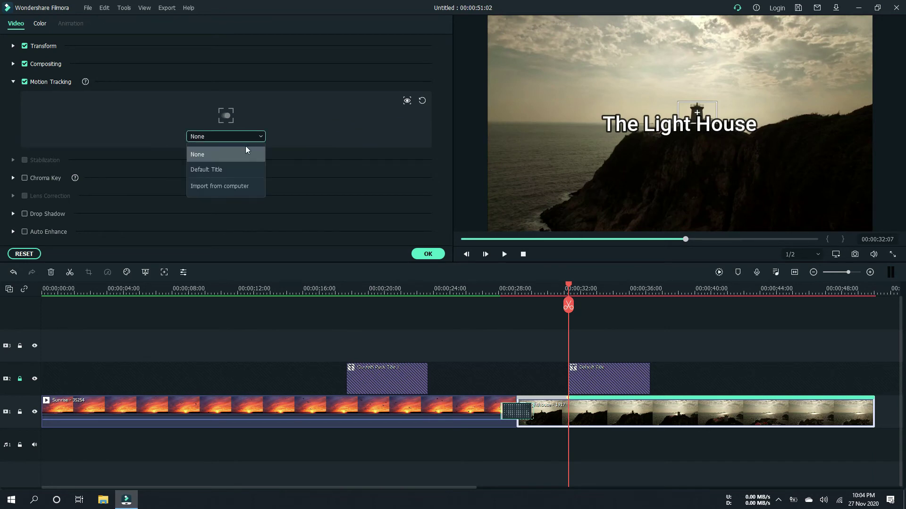
pyautogui.click(225, 167)
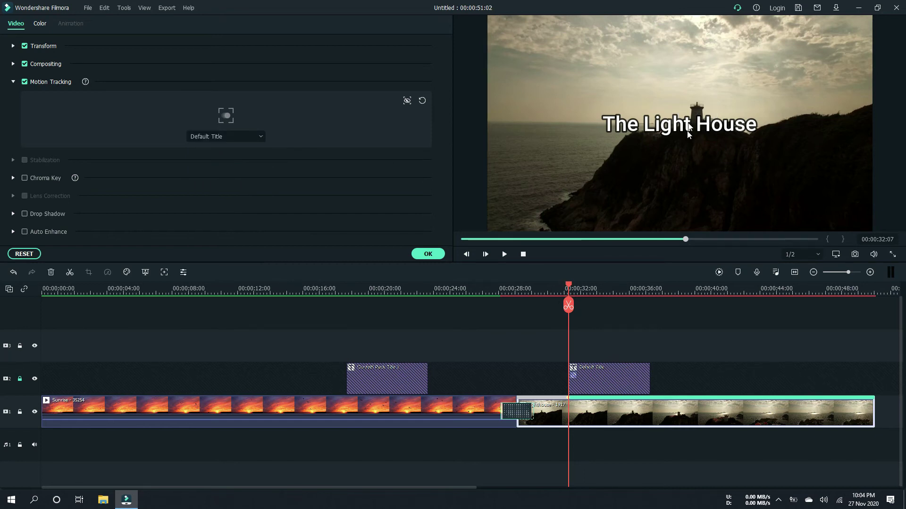
pyautogui.click(661, 122)
pyautogui.click(20, 379)
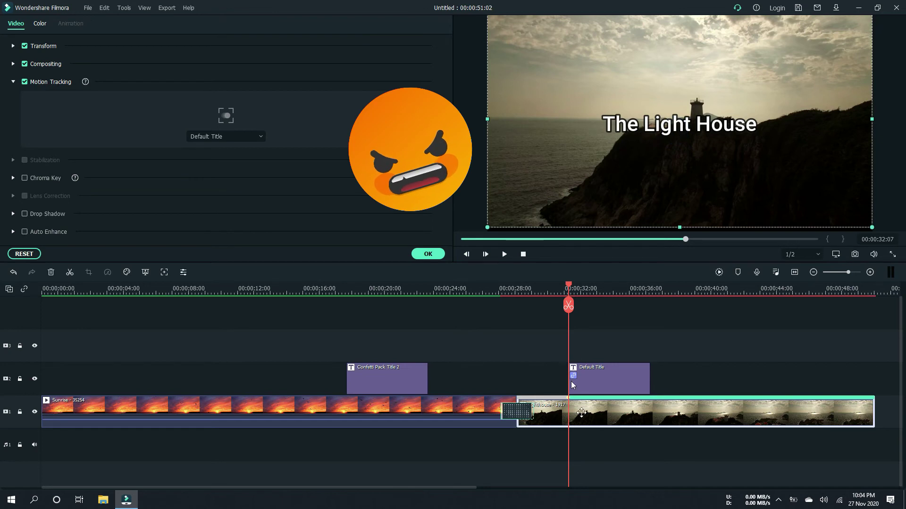
# Step: Place the title just above the lighthouse tower in the frame, and extend its clip on the timeline
pyautogui.doubleClick(595, 378)
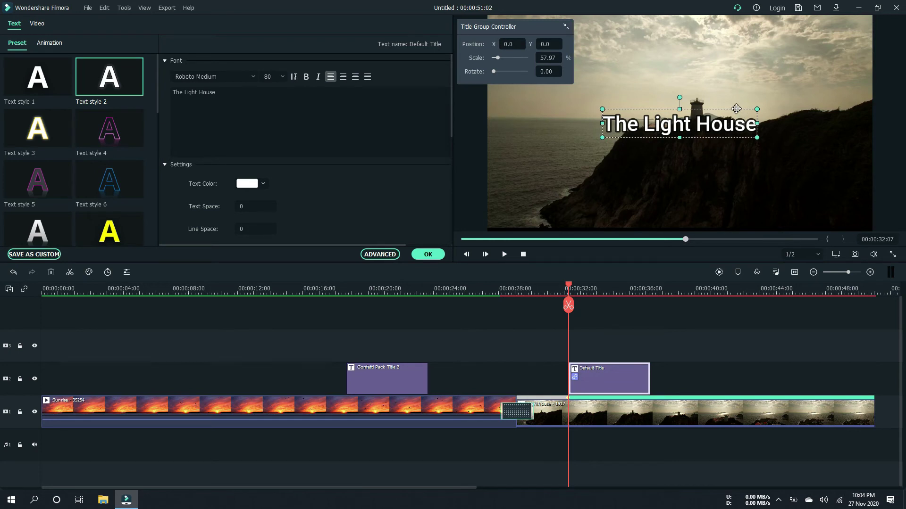
pyautogui.moveTo(736, 108); pyautogui.dragTo(762, 73)
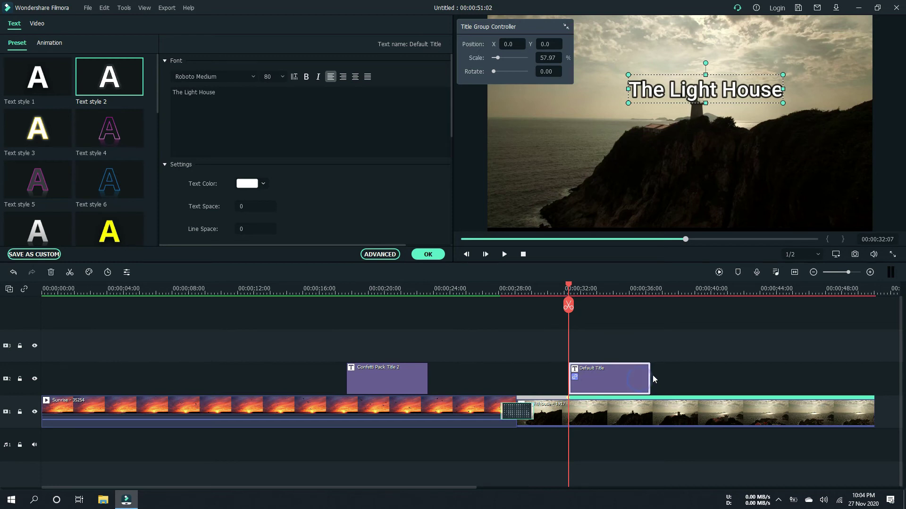
pyautogui.click(432, 255)
pyautogui.click(650, 379)
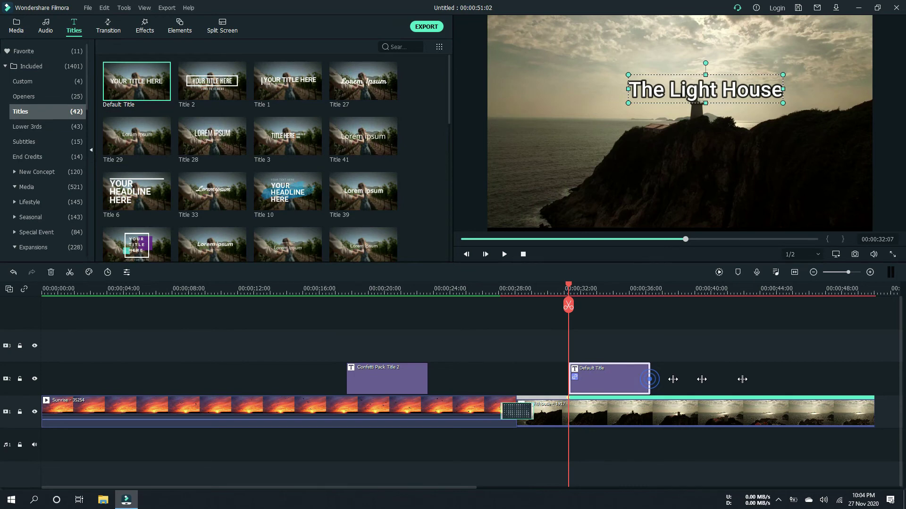
pyautogui.moveTo(742, 379); pyautogui.dragTo(735, 381)
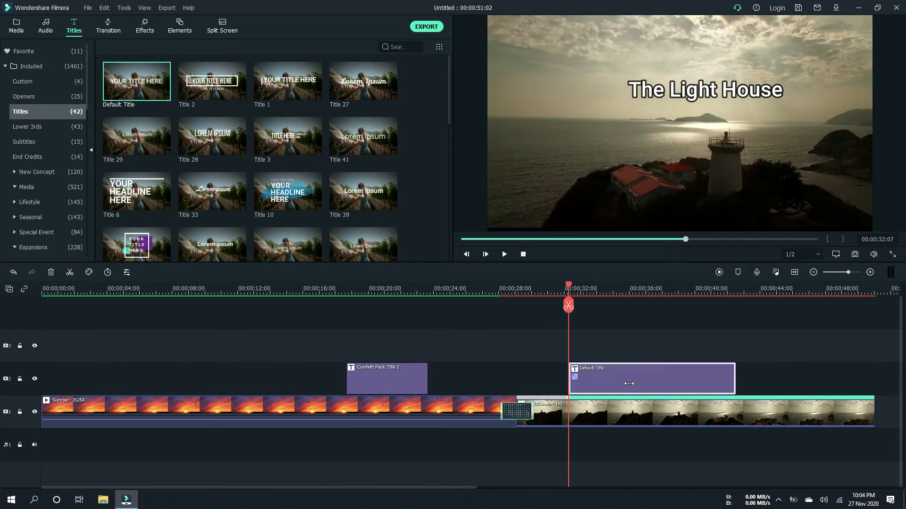
# Step: Preview the motion-tracked title in playback from 00:00:30:09, and stop the playback
pyautogui.click(568, 284)
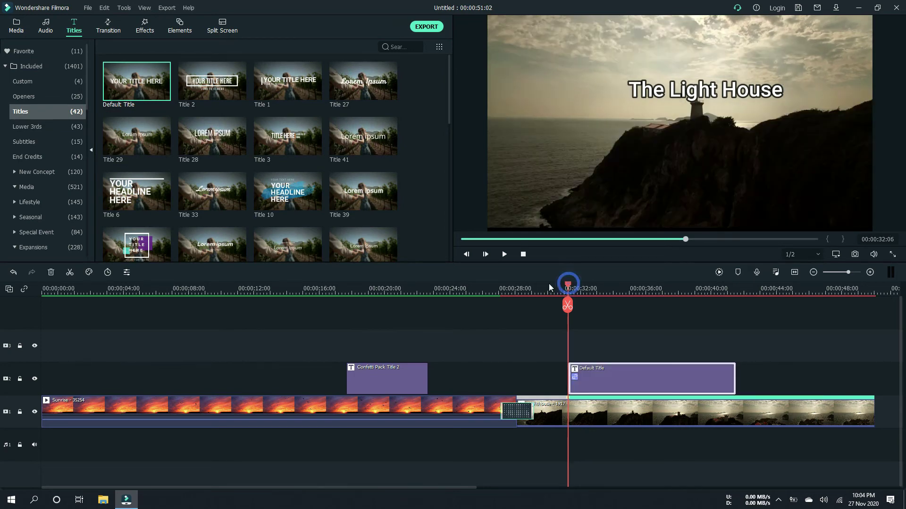
pyautogui.moveTo(548, 284); pyautogui.dragTo(539, 287)
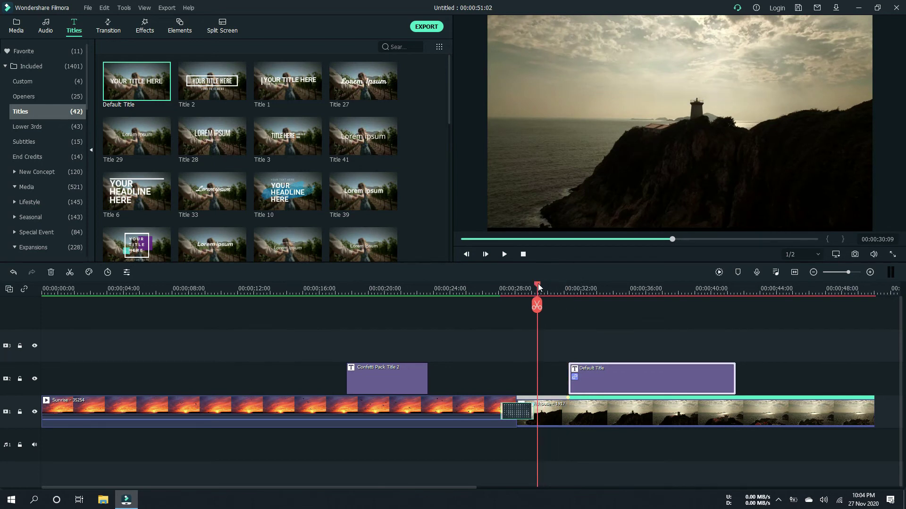
pyautogui.press('space')
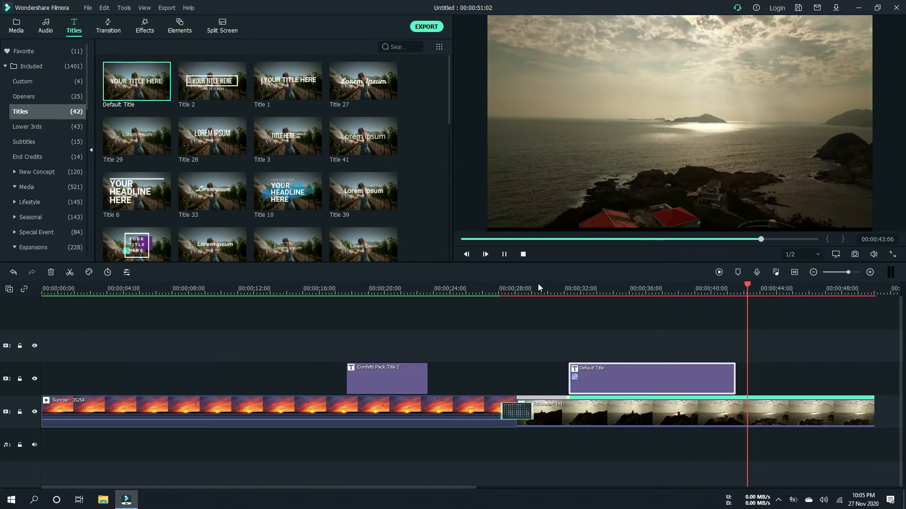
pyautogui.click(524, 255)
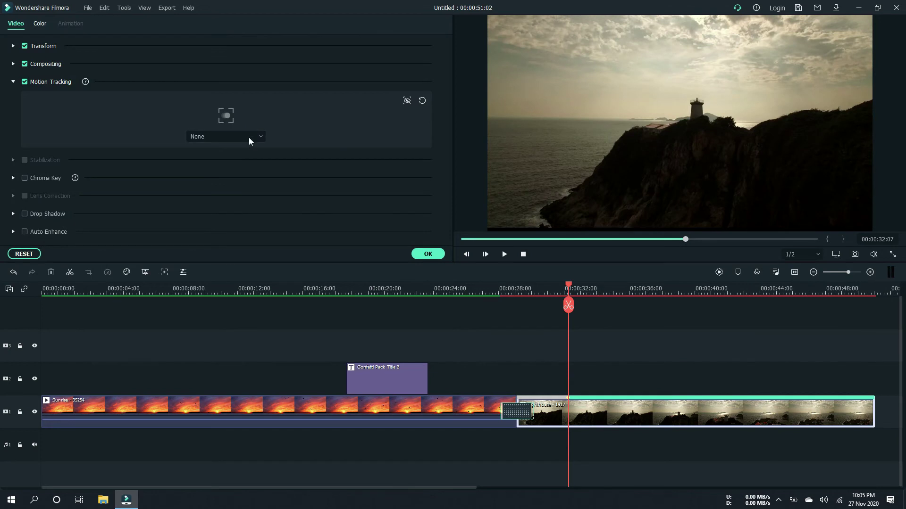
# Step: Import AirPort Utility.png from the All icons folder as the object that follows the lighthouse's tracked motion
pyautogui.click(249, 137)
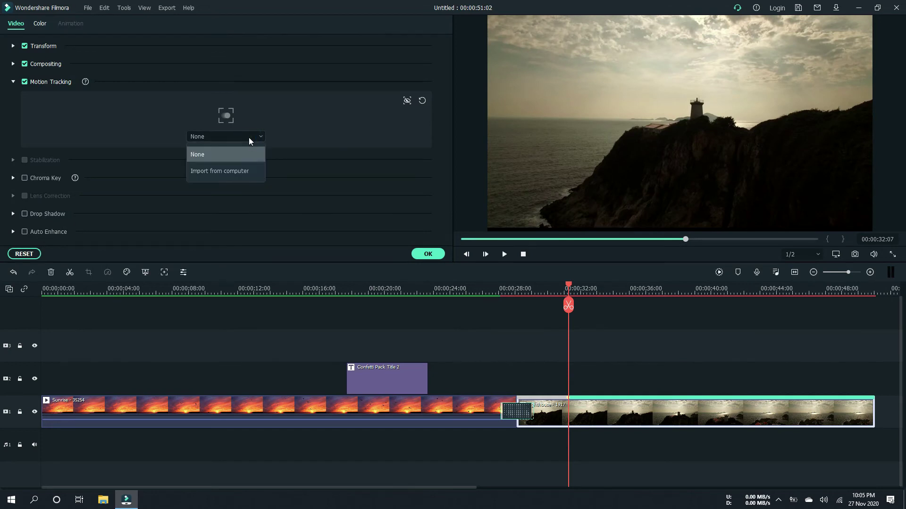
pyautogui.click(224, 172)
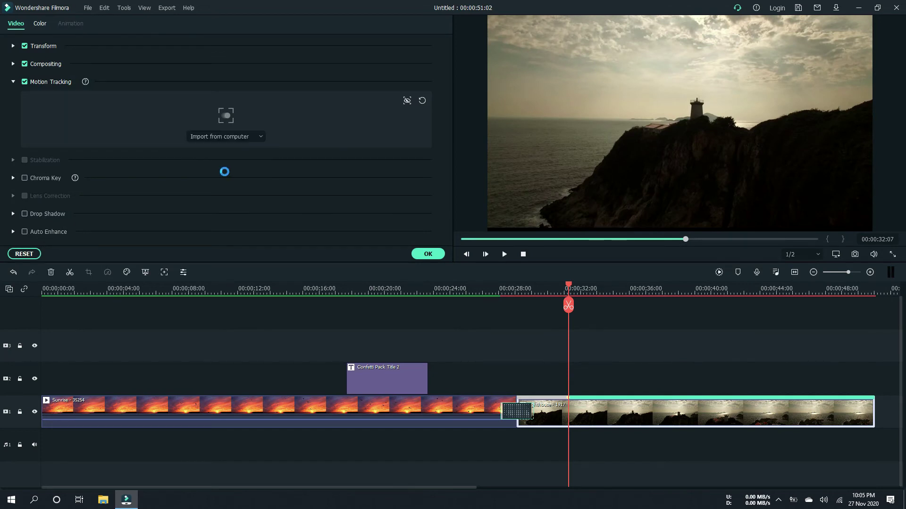
pyautogui.scroll(-1, 273, 161)
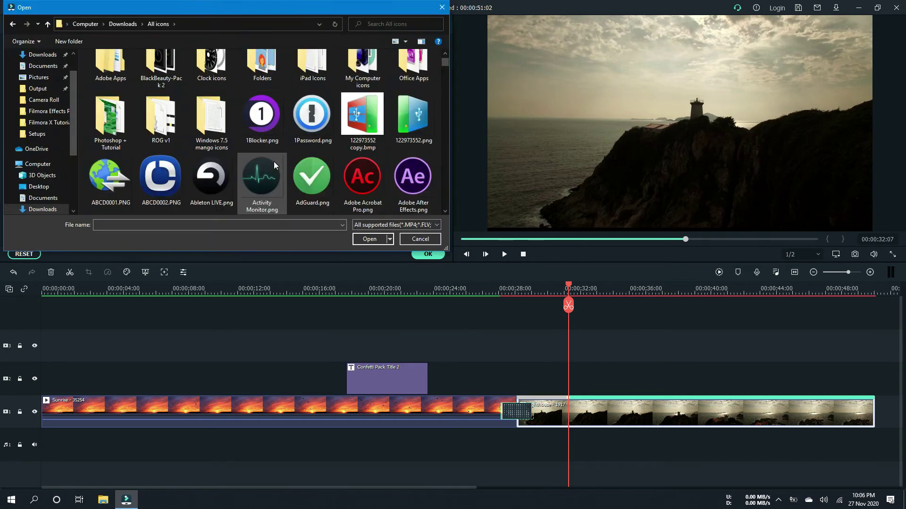
pyautogui.scroll(-5, 273, 161)
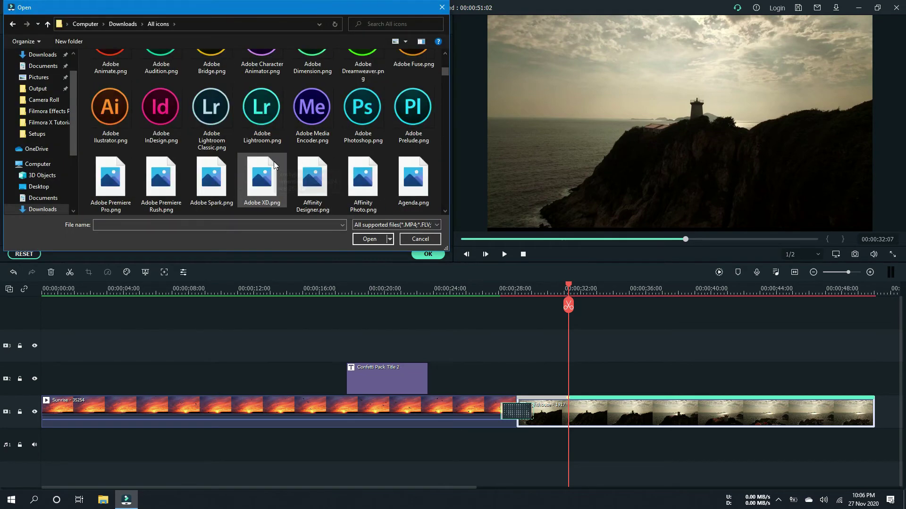
pyautogui.scroll(-4, 274, 161)
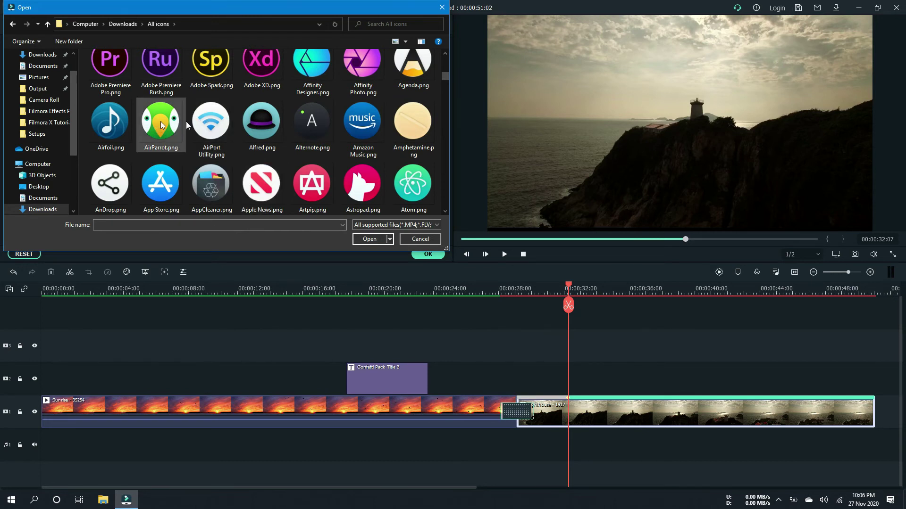
pyautogui.doubleClick(213, 122)
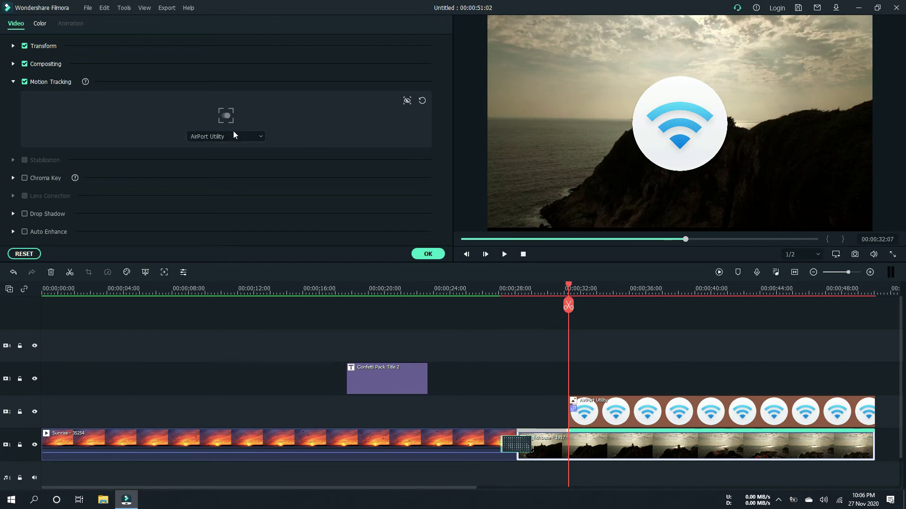
# Step: Scale the motion-tracked AirPort Utility icon to about 14% and place it over the lighthouse top at X 63.5, Y 56.7
pyautogui.click(590, 406)
pyautogui.click(13, 47)
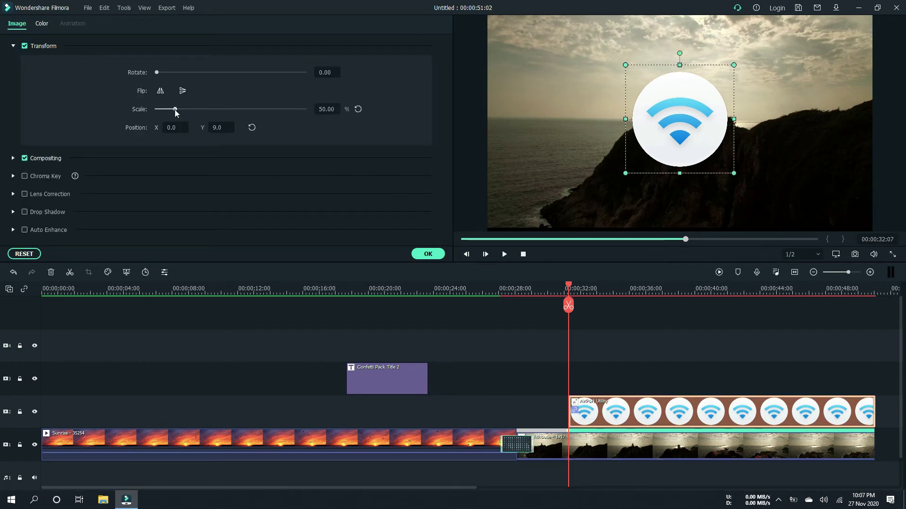
pyautogui.moveTo(175, 110); pyautogui.dragTo(165, 109)
pyautogui.moveTo(686, 127); pyautogui.dragTo(715, 101)
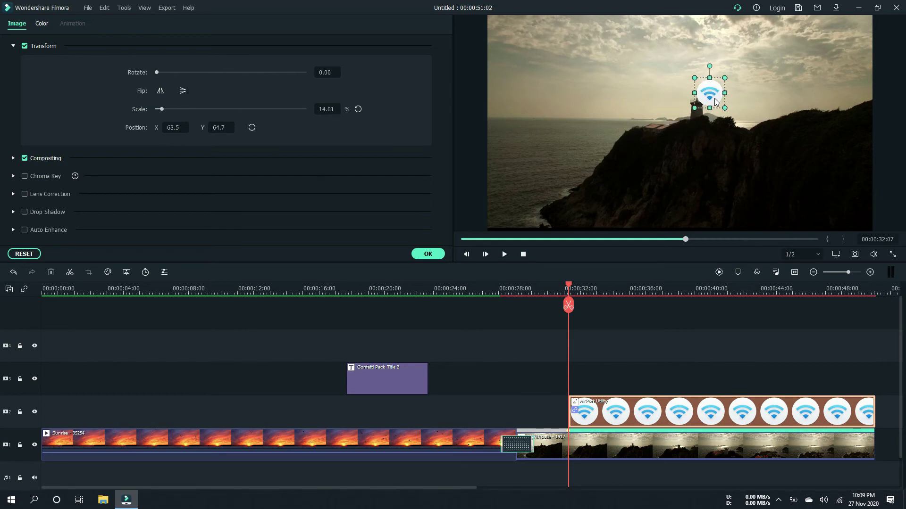
pyautogui.moveTo(716, 102); pyautogui.dragTo(715, 110)
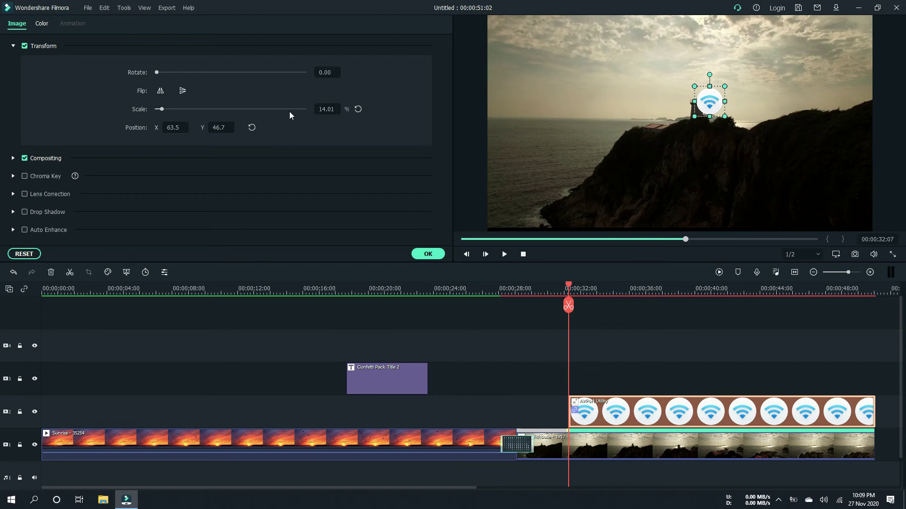
pyautogui.moveTo(656, 111); pyautogui.dragTo(656, 107)
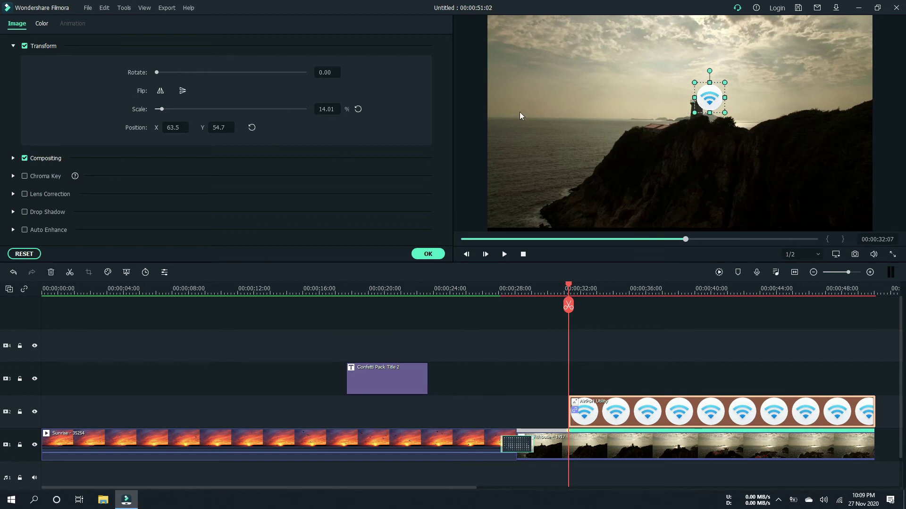
pyautogui.press('Up')
pyautogui.press('Up')
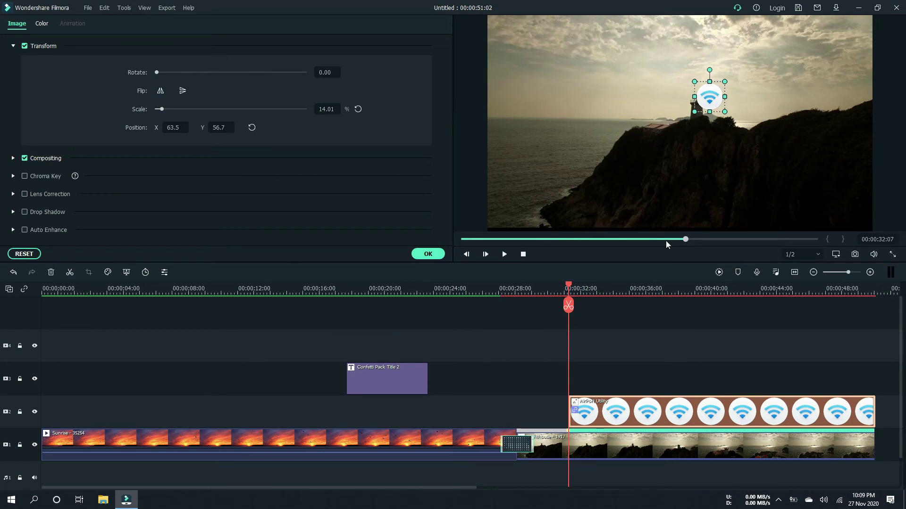
pyautogui.click(428, 254)
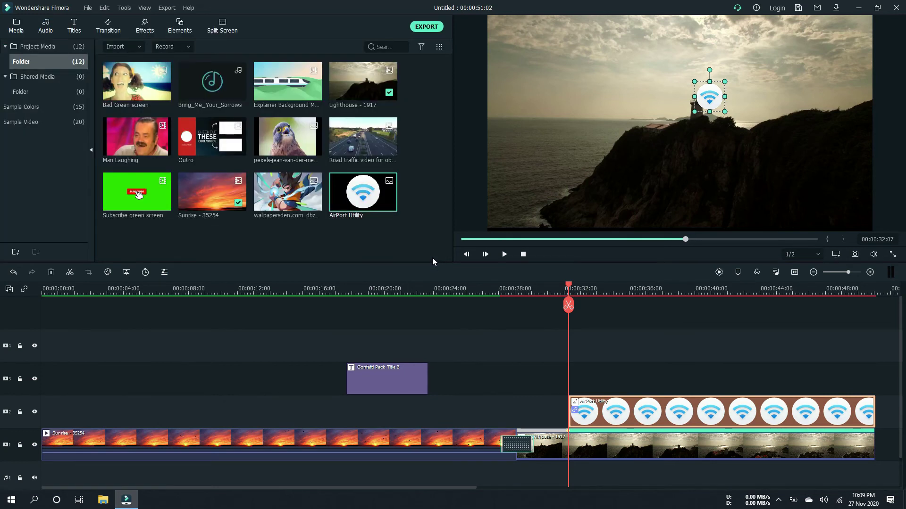
# Step: Preview the icon following the lighthouse's tracked motion, and render the timeline preview
pyautogui.click(504, 255)
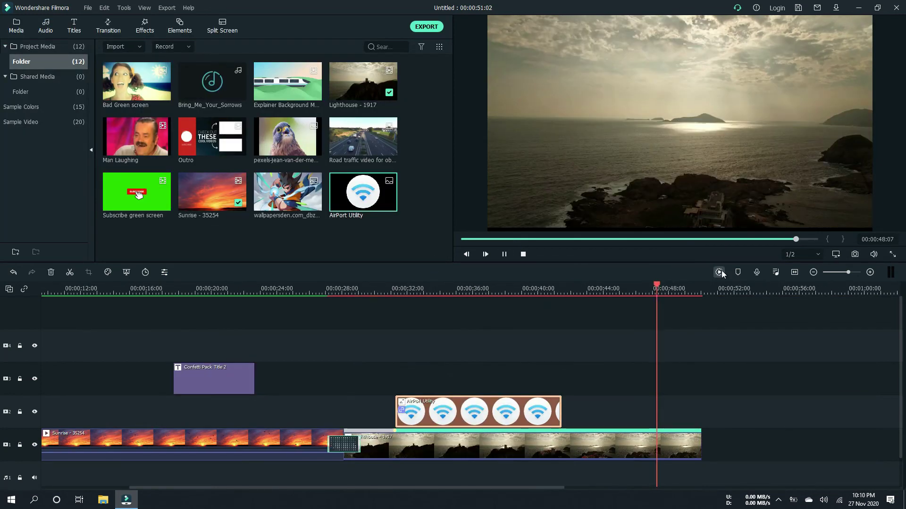
pyautogui.click(719, 273)
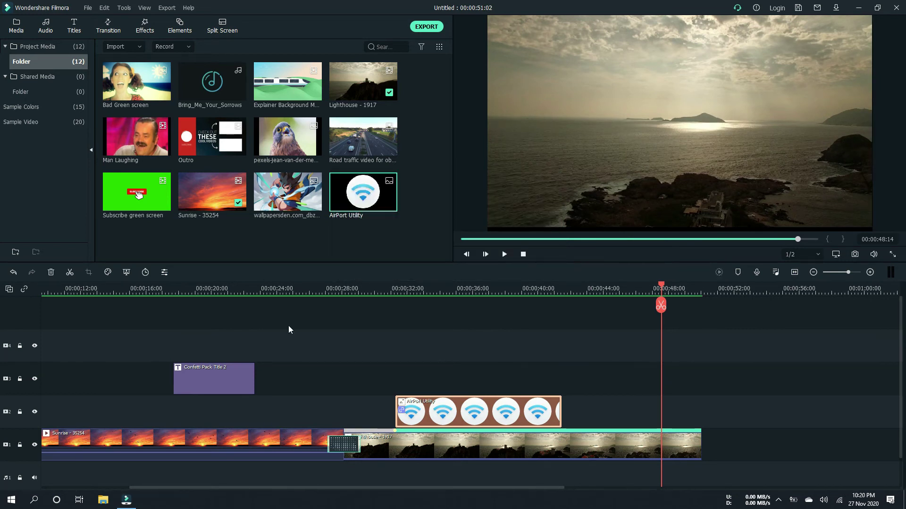
# Step: Delete the AirPort Utility clip and turn off Motion Tracking on the lighthouse clip, clearing its tracking data
pyautogui.rightClick(448, 409)
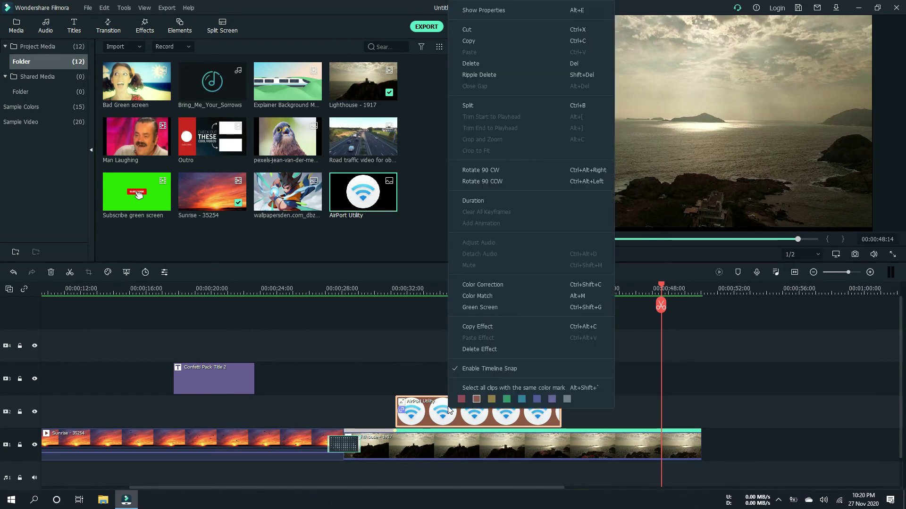
pyautogui.click(471, 69)
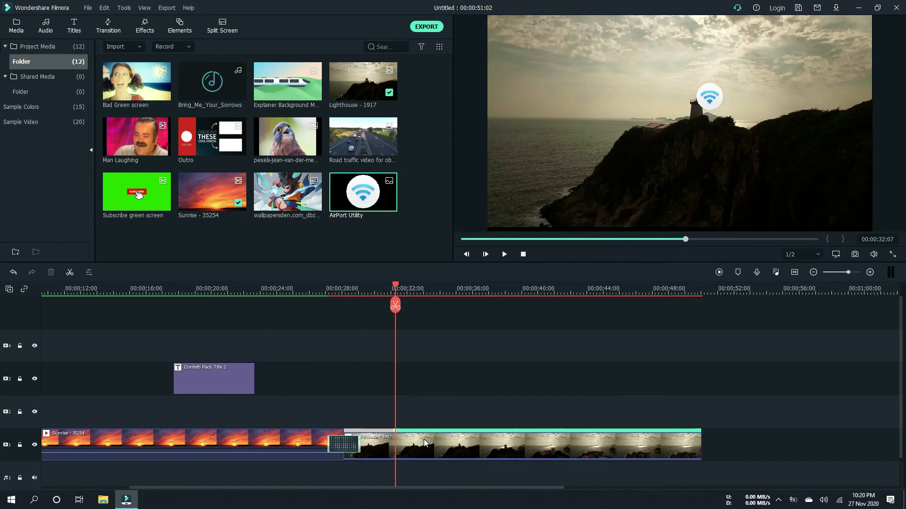
pyautogui.rightClick(424, 442)
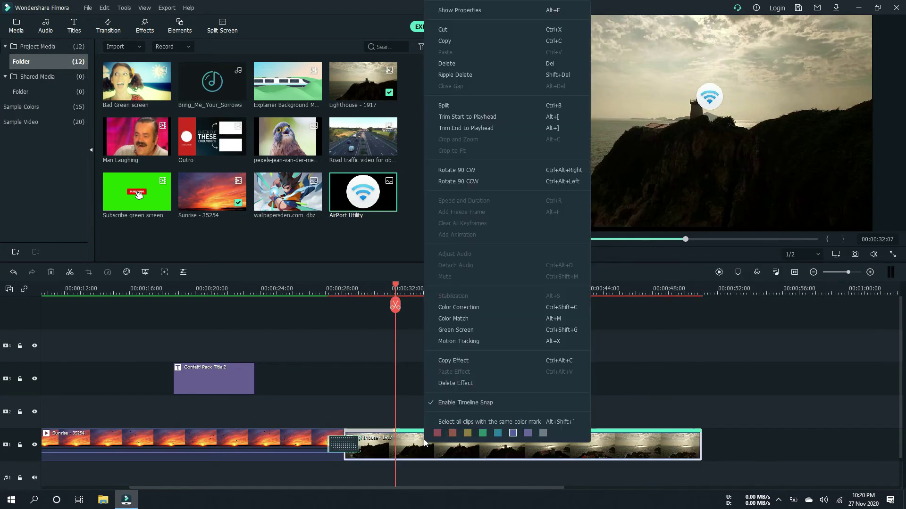
pyautogui.click(457, 340)
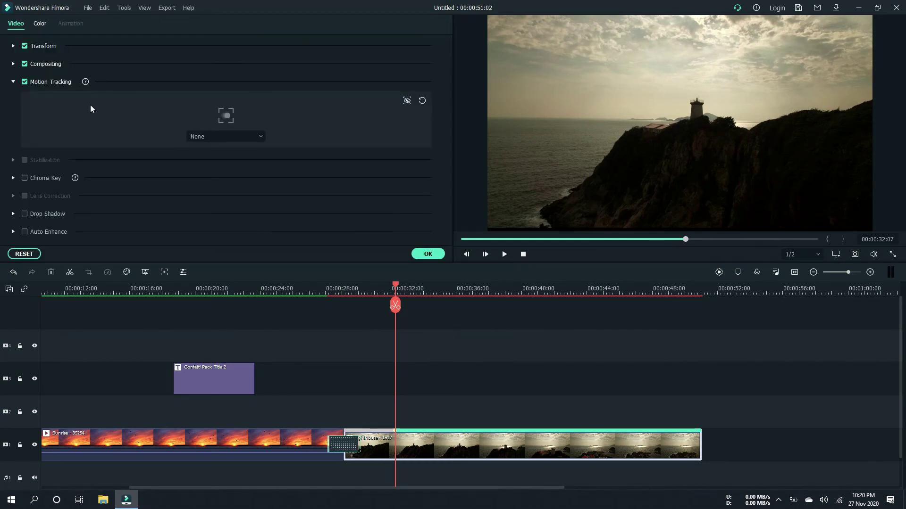
pyautogui.click(24, 82)
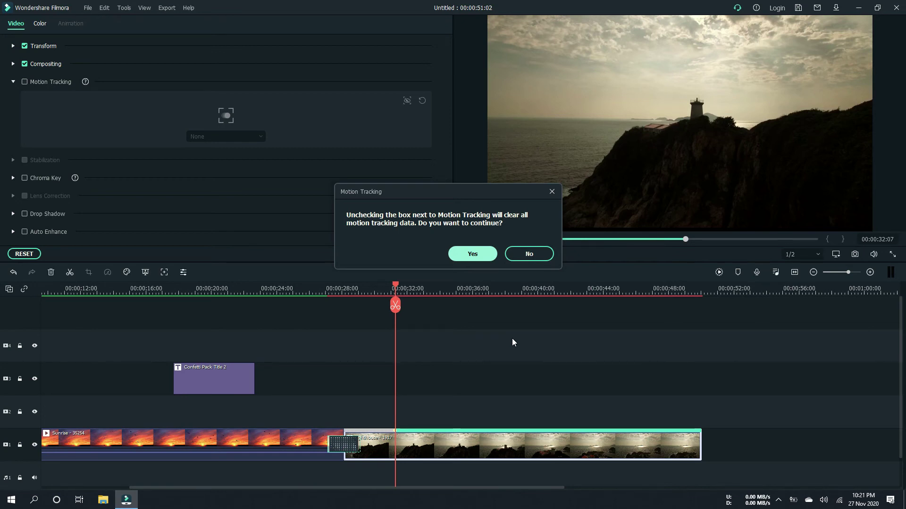
pyautogui.press('Return')
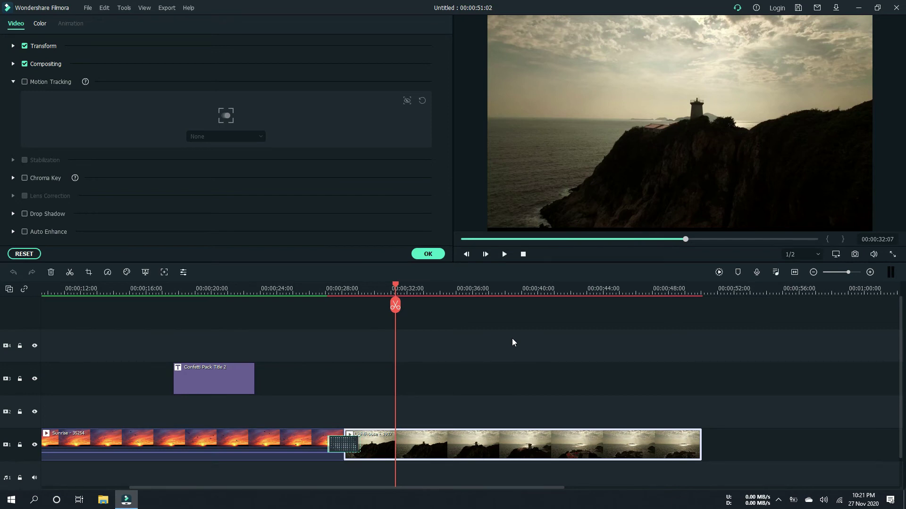
pyautogui.click(430, 255)
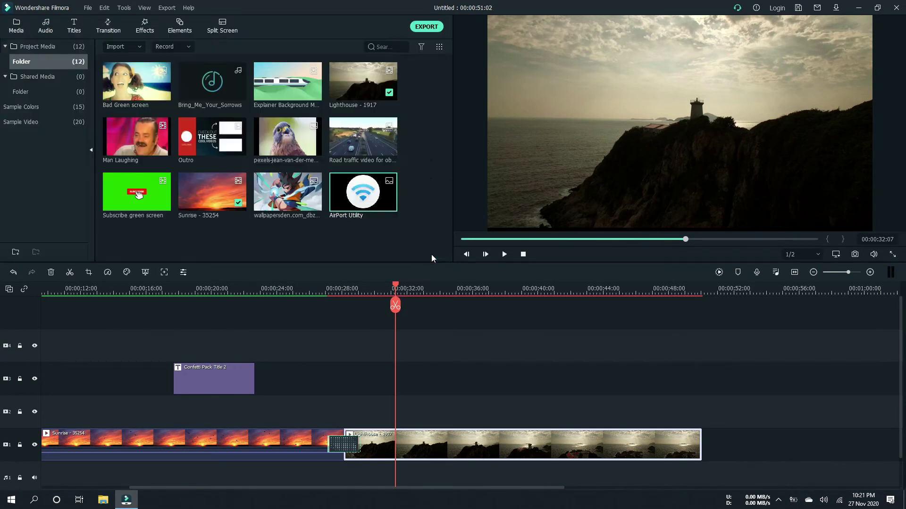
pyautogui.click(267, 248)
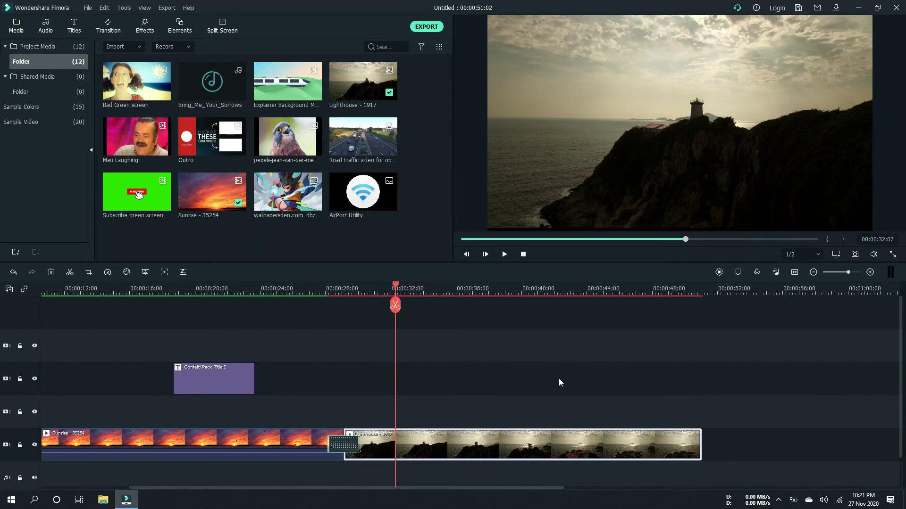
# Step: Move Confetti Pack Title 2 down to track 2, and add AirPort Utility above the lighthouse clip on that track, extending its duration
pyautogui.scroll(-1, 206, 379)
pyautogui.moveTo(196, 344); pyautogui.dragTo(196, 386)
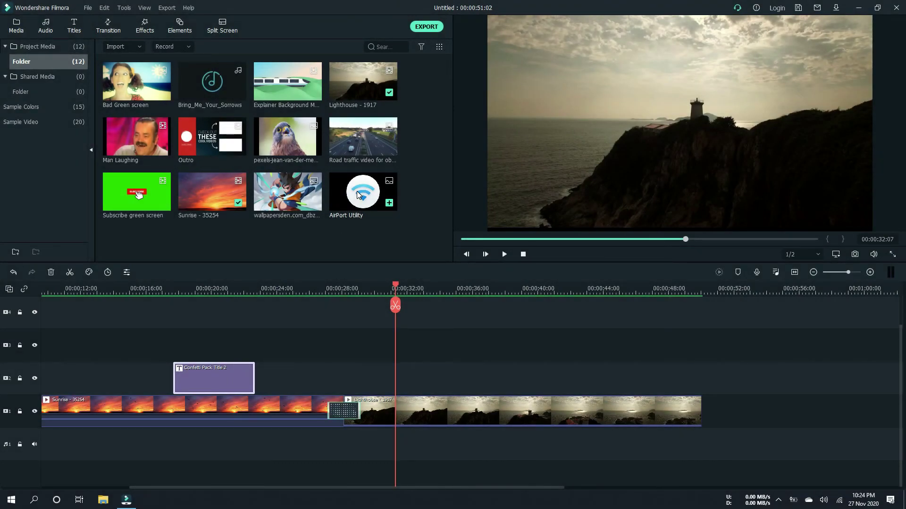
pyautogui.moveTo(358, 195); pyautogui.dragTo(371, 380)
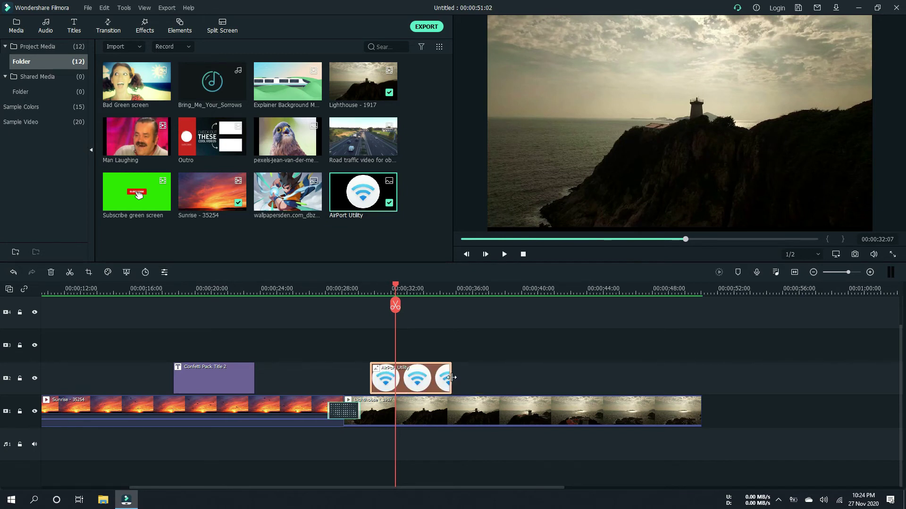
pyautogui.moveTo(452, 377); pyautogui.dragTo(554, 379)
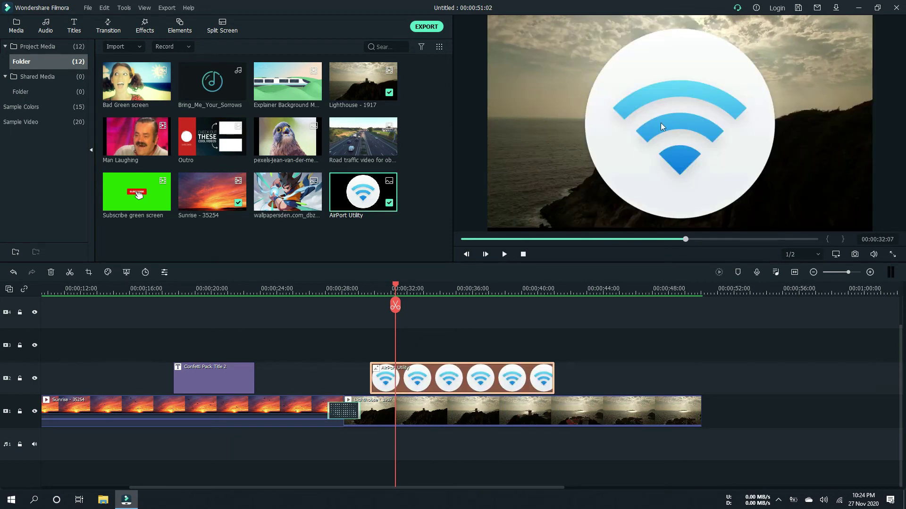
# Step: Scale the AirPort Utility image to about 23% and place it in the frame's lower-left corner at X -355.4, Y -177.4
pyautogui.click(661, 123)
pyautogui.moveTo(791, 20); pyautogui.dragTo(788, 19)
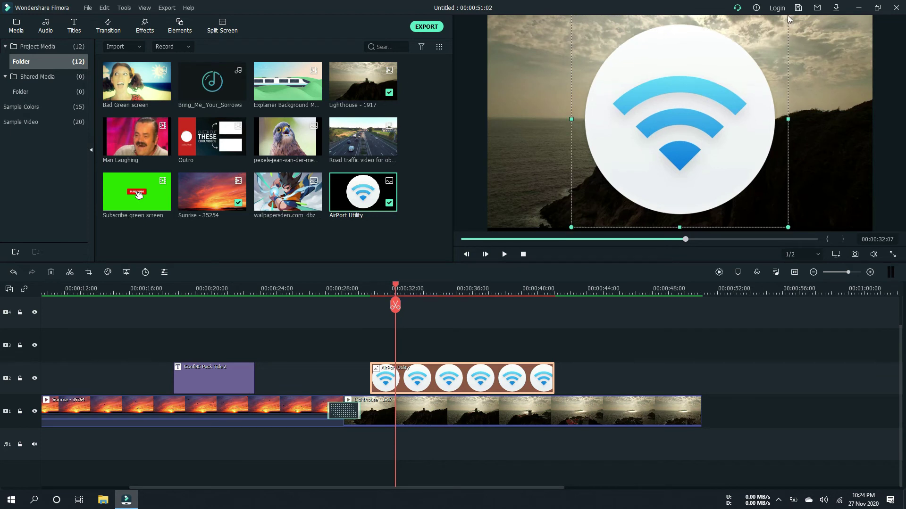
pyautogui.click(411, 376)
pyautogui.doubleClick(410, 377)
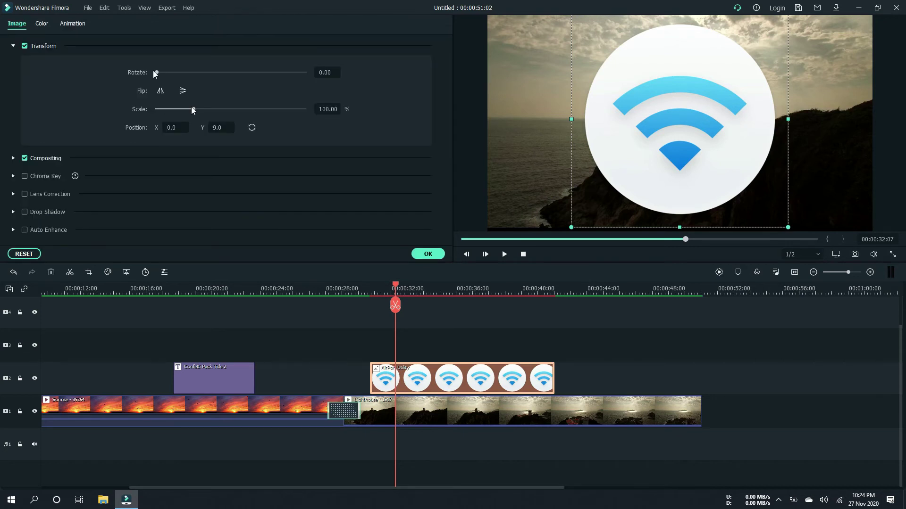
pyautogui.moveTo(193, 110); pyautogui.dragTo(165, 109)
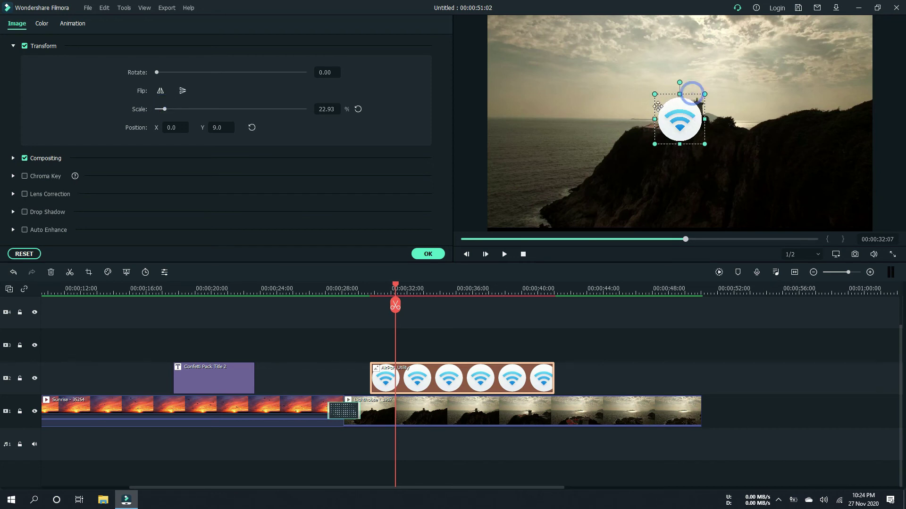
pyautogui.moveTo(692, 94); pyautogui.dragTo(653, 107)
pyautogui.moveTo(544, 169); pyautogui.dragTo(528, 183)
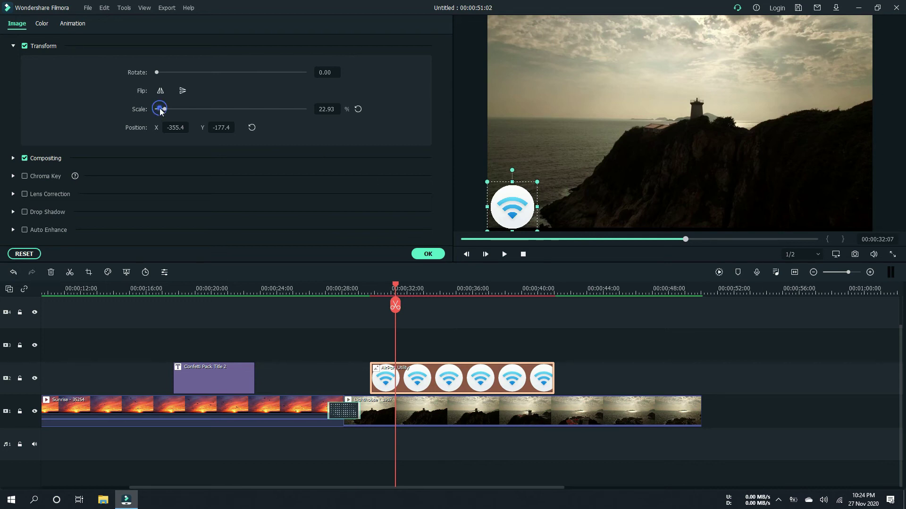
# Step: Adjust the corner icon's scale to 20.64%
pyautogui.moveTo(160, 111); pyautogui.dragTo(157, 110)
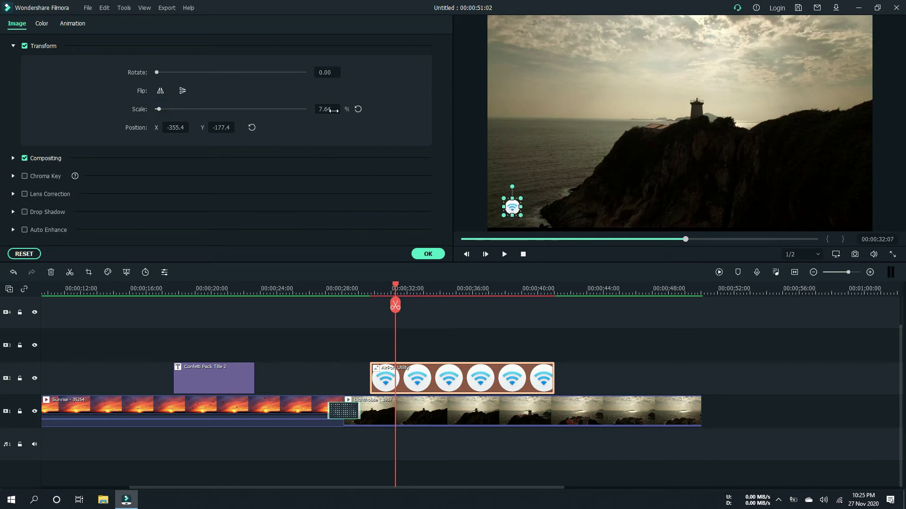
pyautogui.write('28.64')
pyautogui.press('Return')
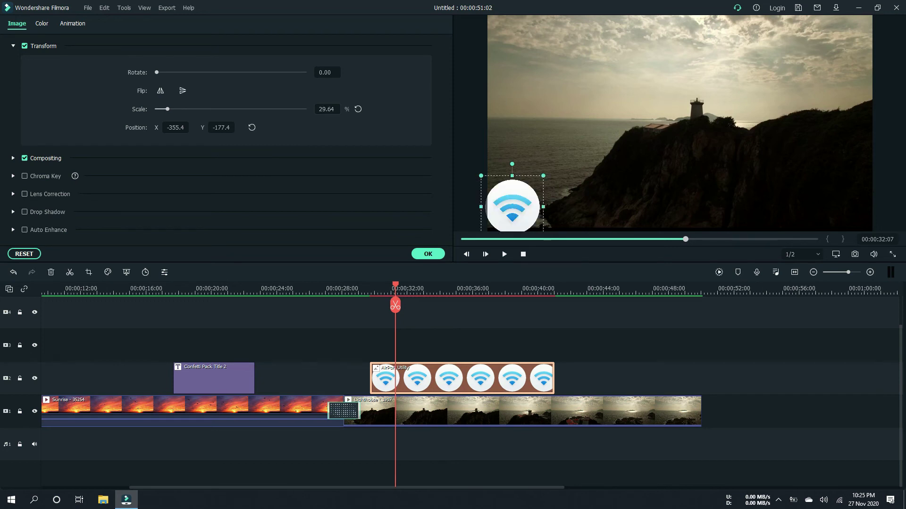
pyautogui.press('Down')
pyautogui.press('Down')
pyautogui.press('Down')
pyautogui.press('Down')
pyautogui.press('Down')
pyautogui.press('Down')
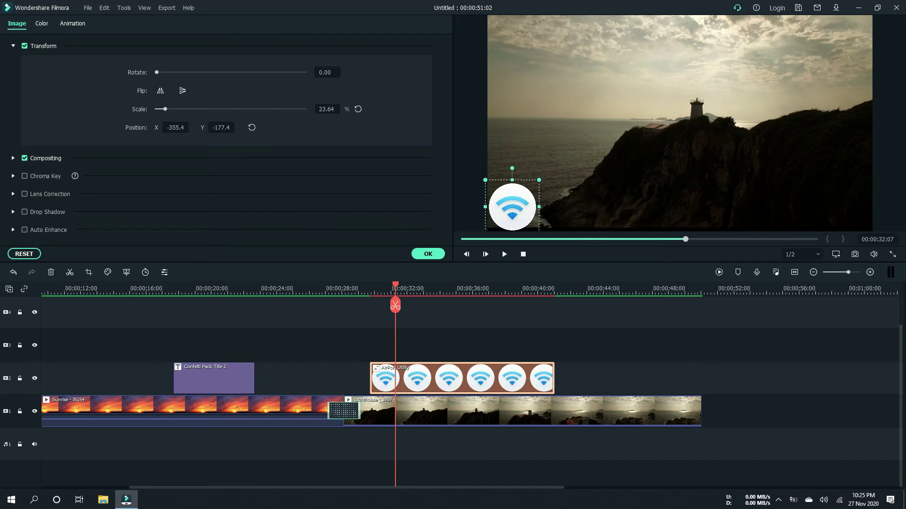
pyautogui.press('Down')
pyautogui.press('Down')
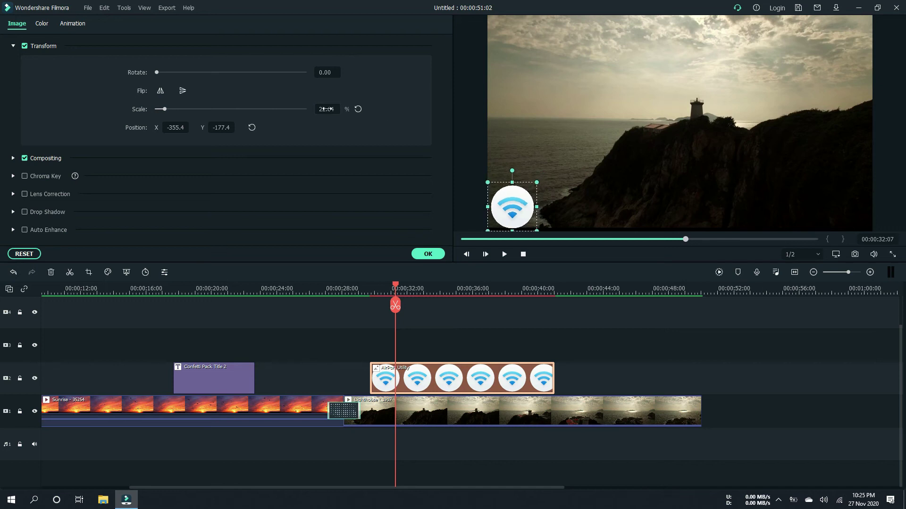
pyautogui.click(324, 109)
pyautogui.press('BackSpace')
pyautogui.press('BackSpace')
pyautogui.write('20')
pyautogui.press('Return')
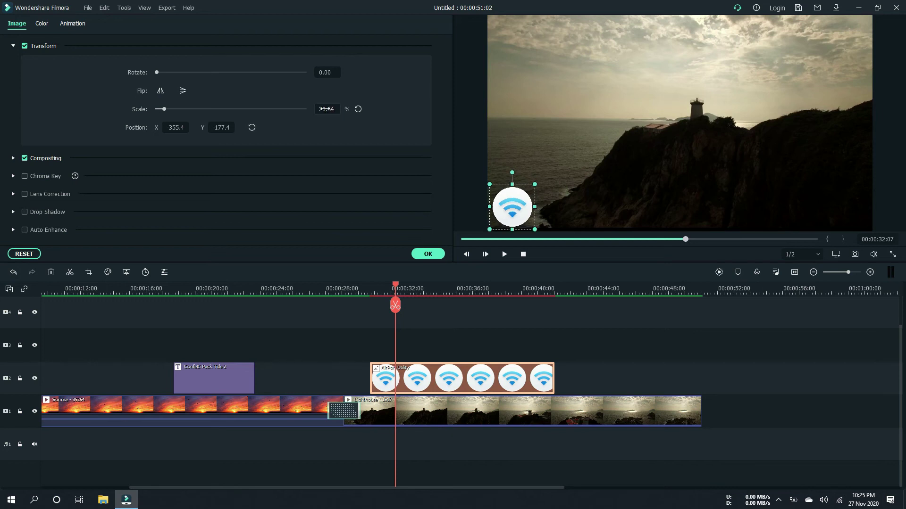
# Step: Add a custom animation keyframe to the icon at 00:00:32:07, with its position offset to X -4.0, Y 5.0
pyautogui.click(73, 23)
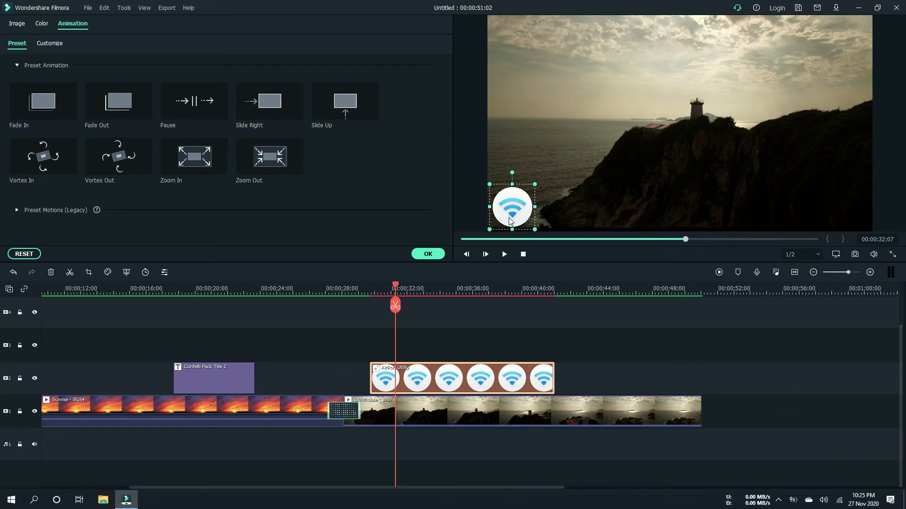
pyautogui.click(49, 44)
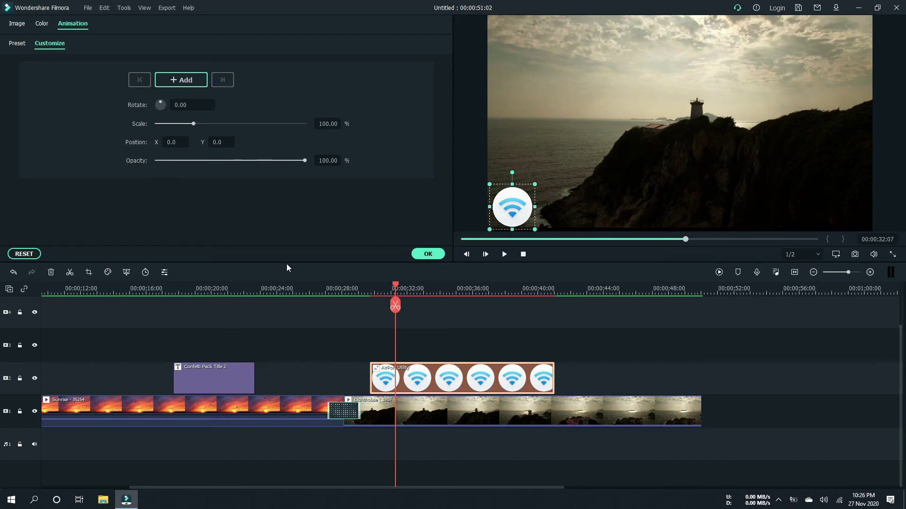
pyautogui.click(179, 80)
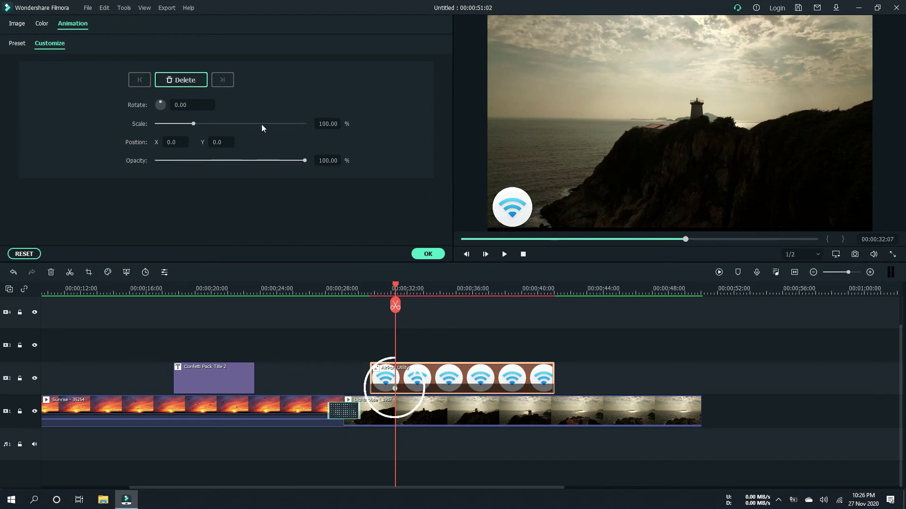
pyautogui.click(510, 206)
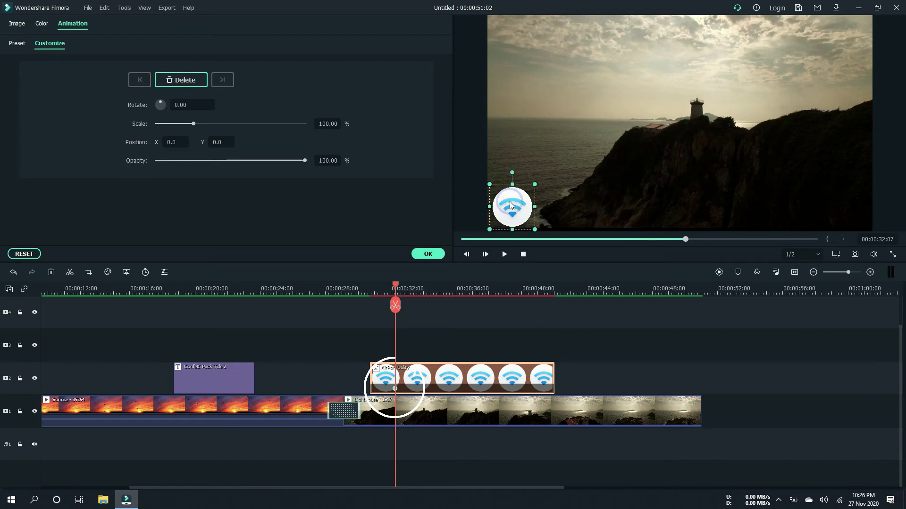
pyautogui.moveTo(514, 210); pyautogui.dragTo(512, 207)
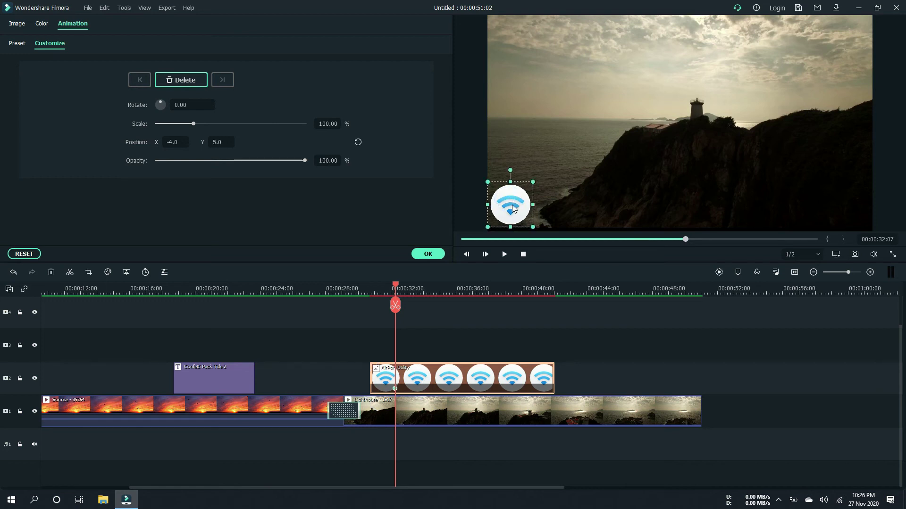
# Step: Add an icon keyframe at 00:00:35:14 with scale 144.33% and position X 15.5, Y 347.2, in the frame's upper-left corner
pyautogui.click(396, 283)
pyautogui.moveTo(404, 286); pyautogui.dragTo(451, 295)
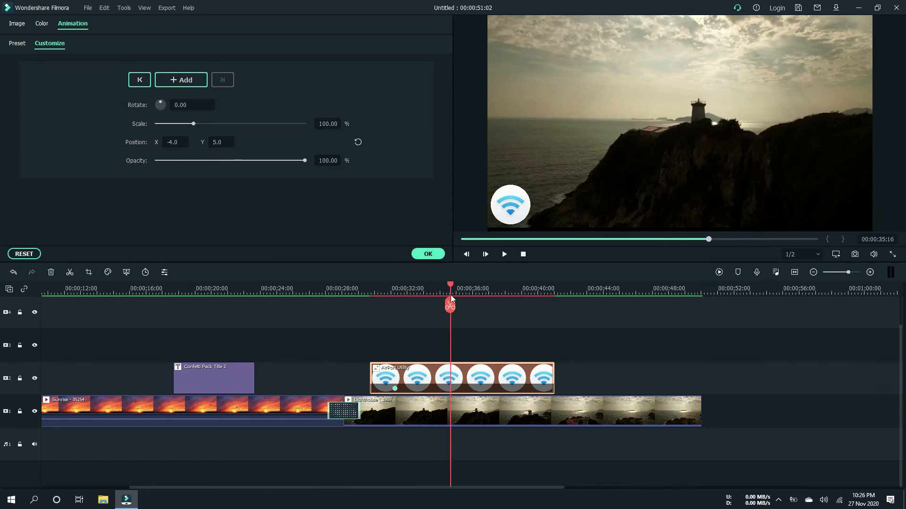
pyautogui.click(518, 203)
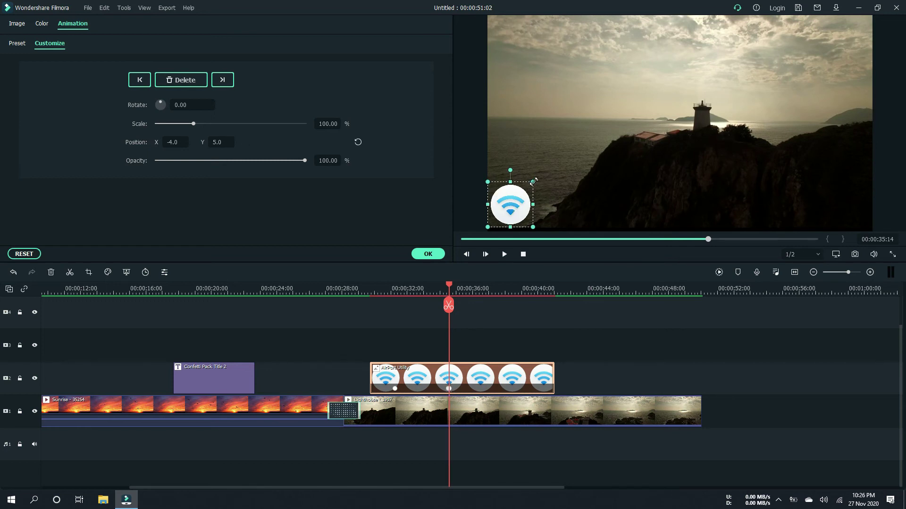
pyautogui.moveTo(533, 181); pyautogui.dragTo(552, 171)
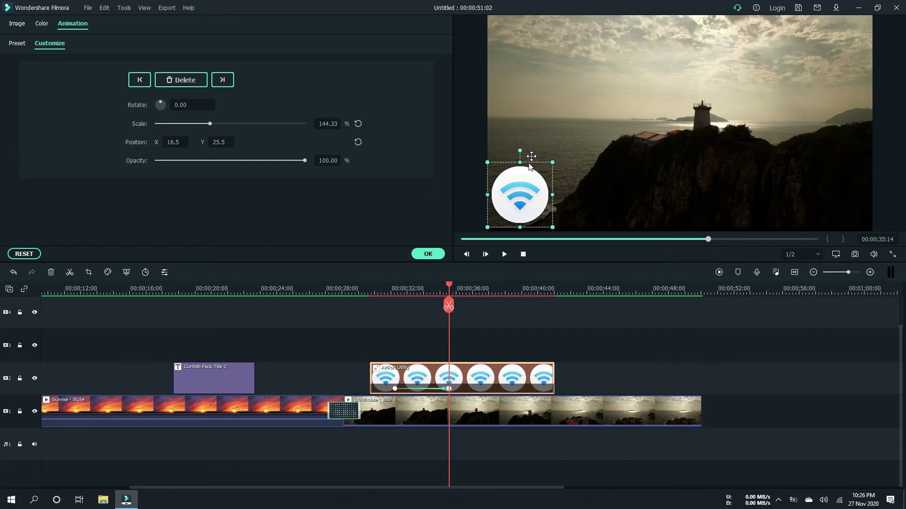
pyautogui.moveTo(532, 162); pyautogui.dragTo(528, 16)
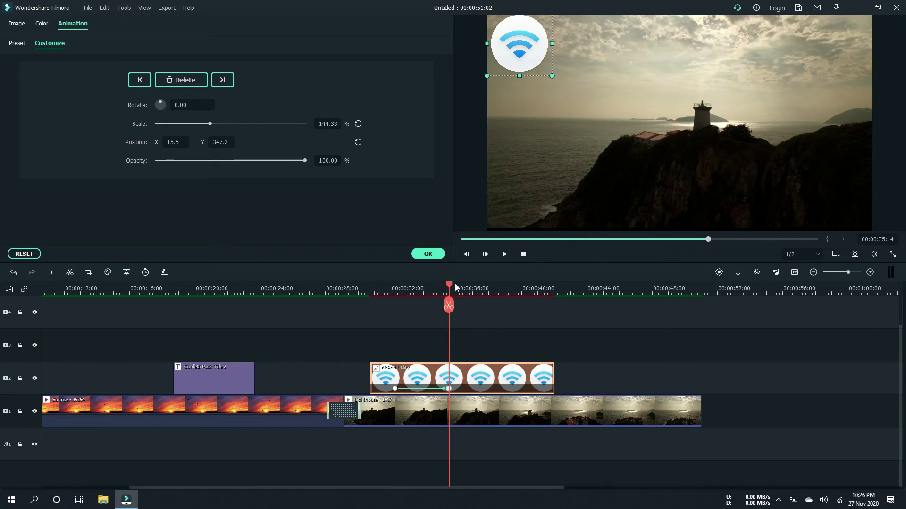
# Step: Move the playhead to 00:00:39:02 and render the timeline preview, including the animated icon section
pyautogui.moveTo(449, 286); pyautogui.dragTo(508, 294)
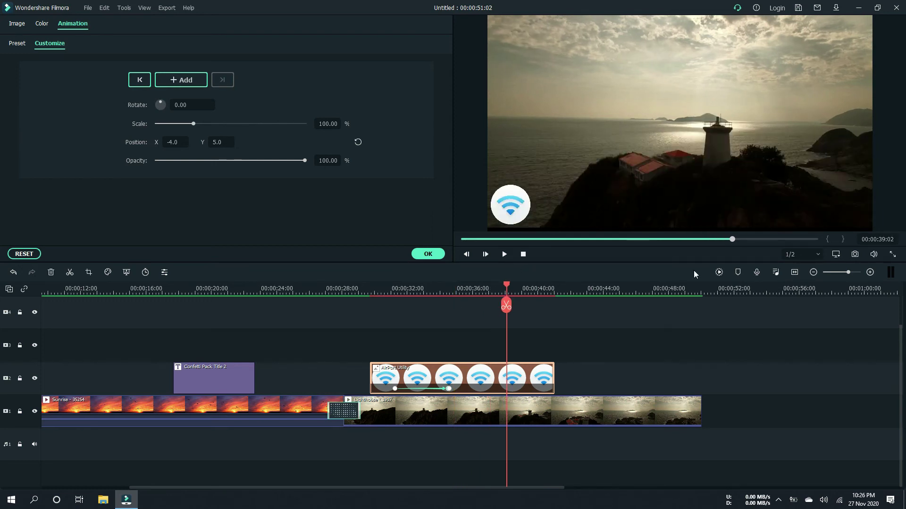
pyautogui.click(719, 273)
pyautogui.click(719, 272)
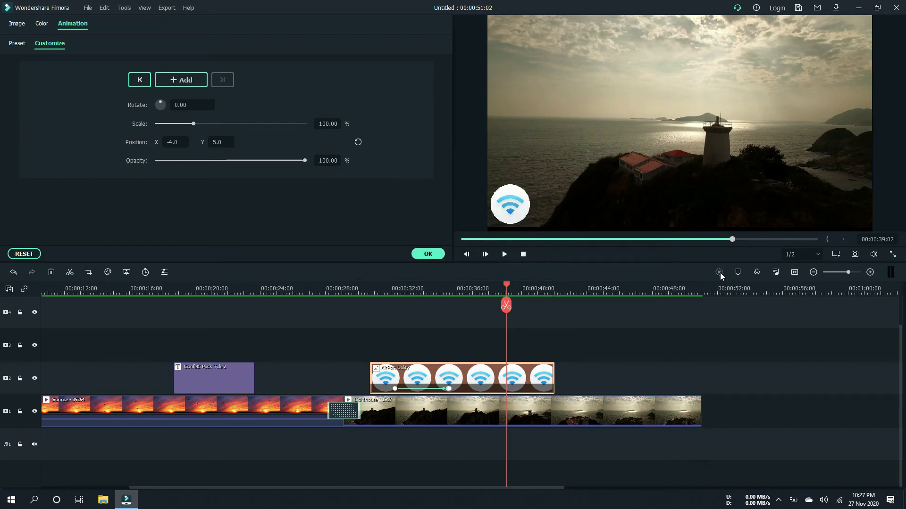
# Step: Play the icon's keyframe animation from 00:00:30:09, just before the AirPort Utility clip
pyautogui.click(458, 292)
pyautogui.click(367, 290)
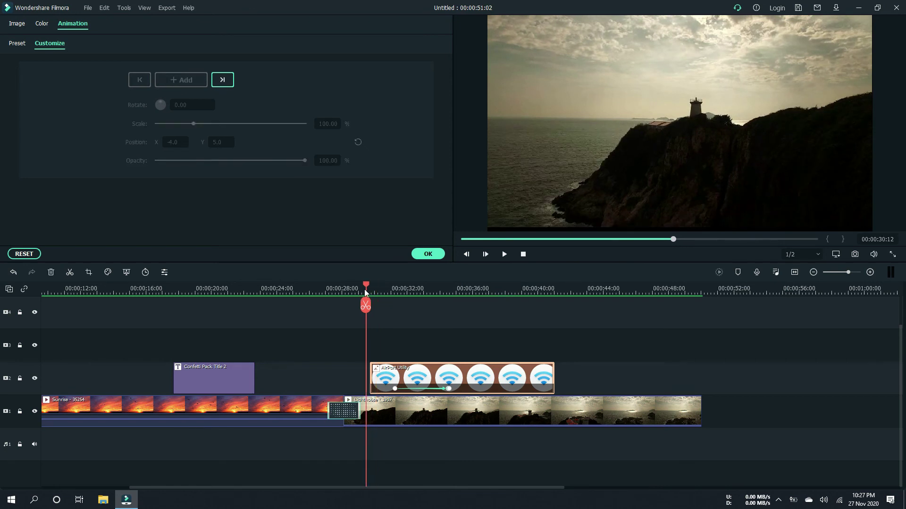
pyautogui.click(364, 290)
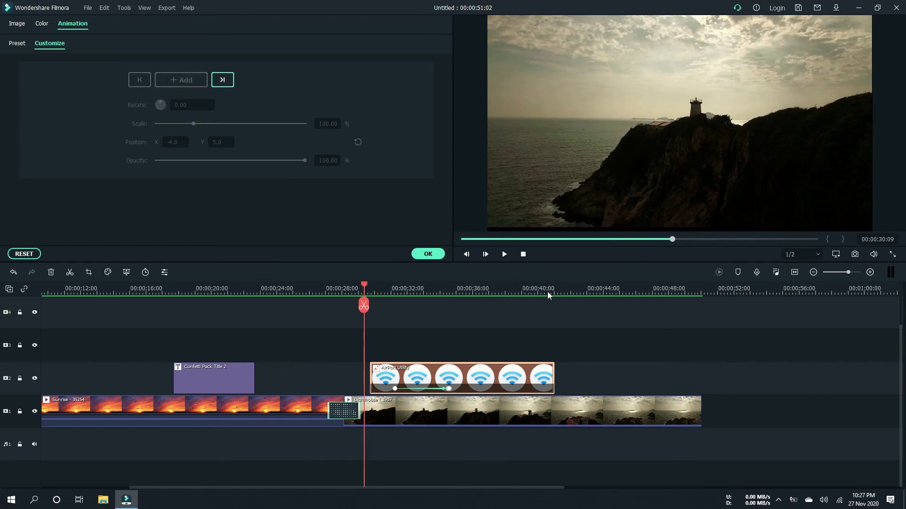
pyautogui.click(504, 255)
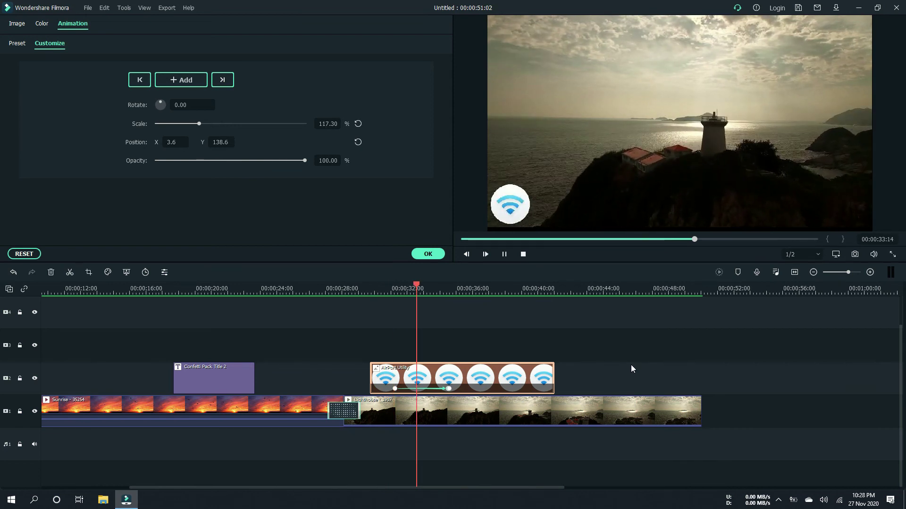
# Step: Accept the icon's custom animation and pause the playback
pyautogui.click(426, 253)
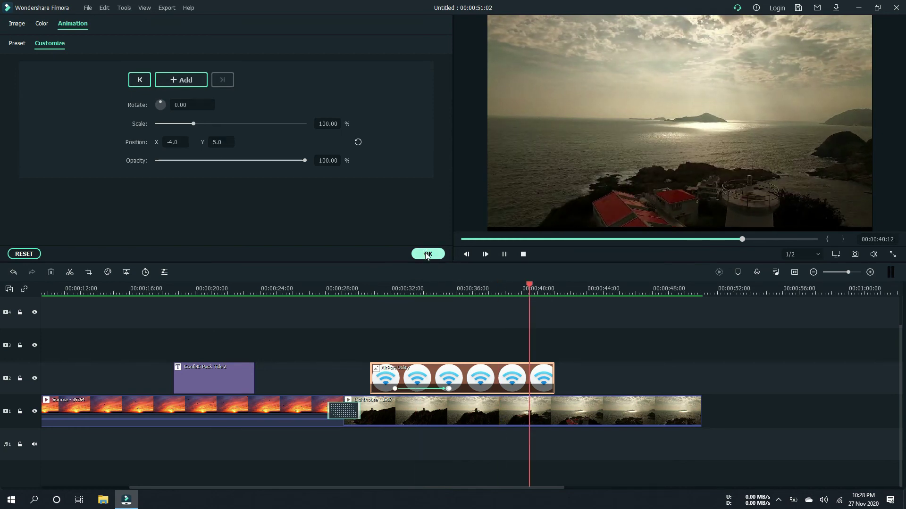
pyautogui.click(427, 254)
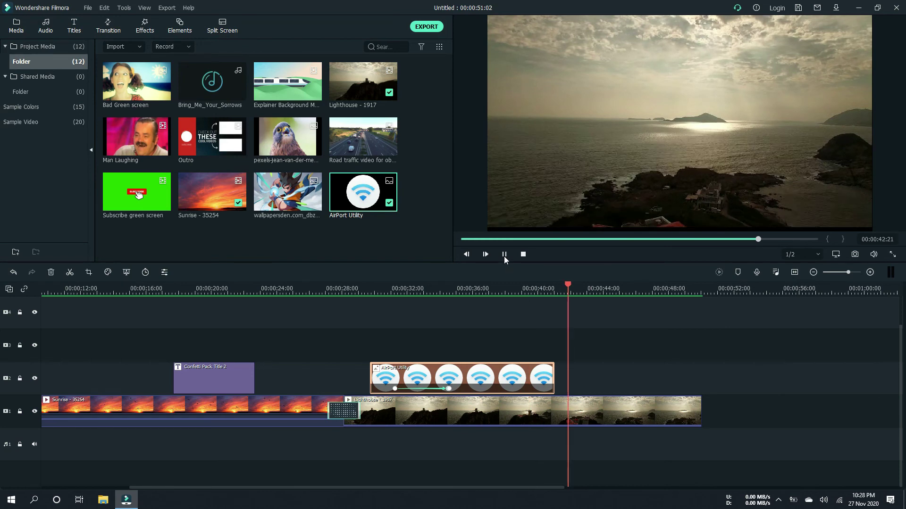
pyautogui.click(504, 255)
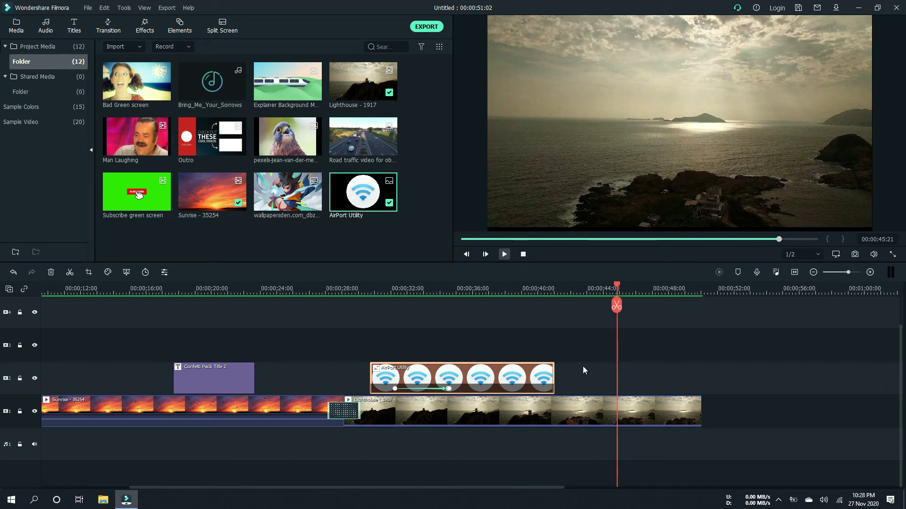
pyautogui.click(608, 174)
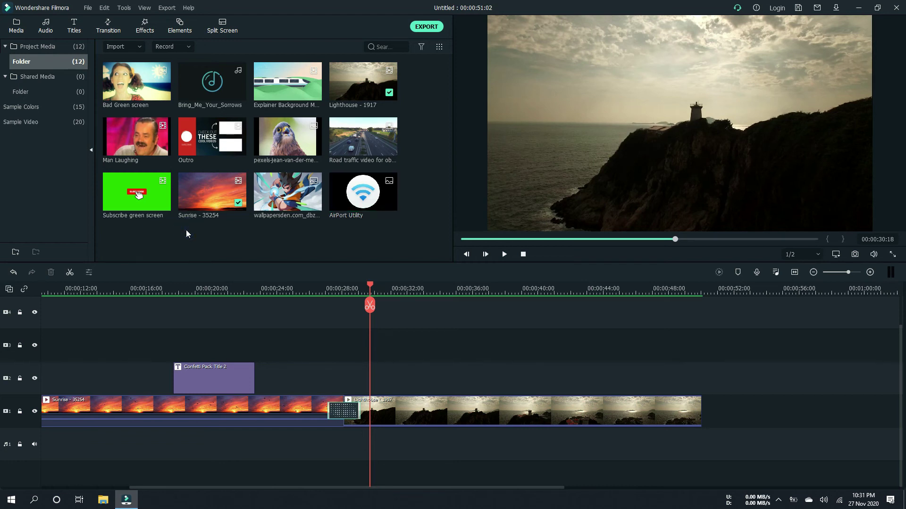
# Step: Add the Bring_Me_Your_Sorrows music to audio track 1 beneath the sunrise and lighthouse clips
pyautogui.moveTo(215, 96)
pyautogui.moveTo(205, 89); pyautogui.dragTo(44, 449)
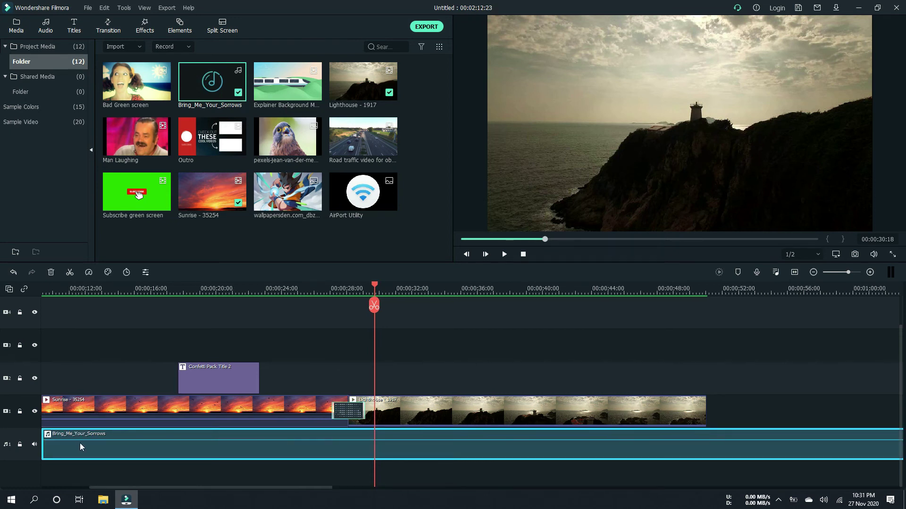
pyautogui.click(210, 379)
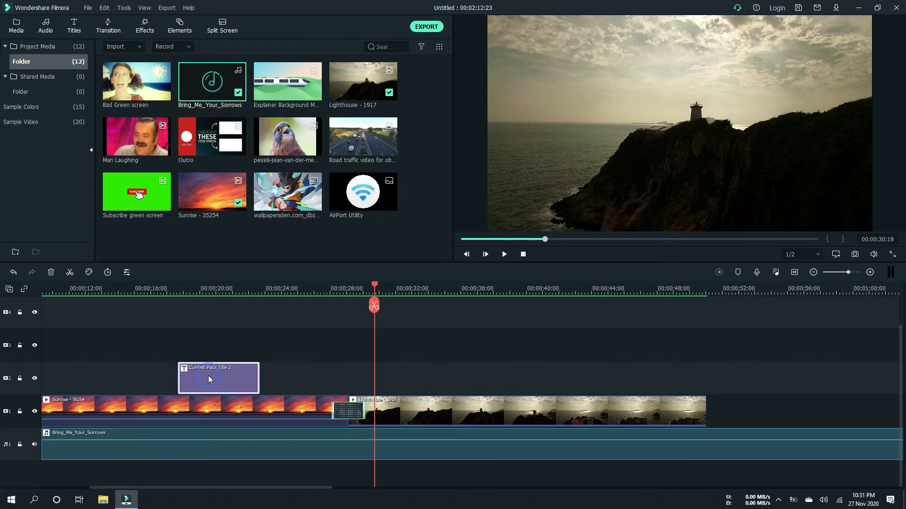
pyautogui.click(76, 449)
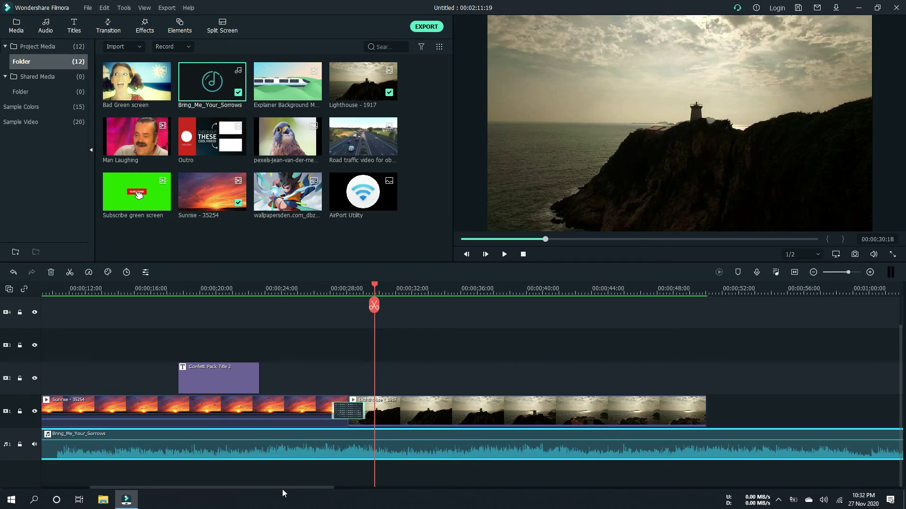
# Step: Delete the empty gap before the music clip on audio track 1 so it starts at 00:00:00:00
pyautogui.moveTo(281, 488); pyautogui.dragTo(203, 477)
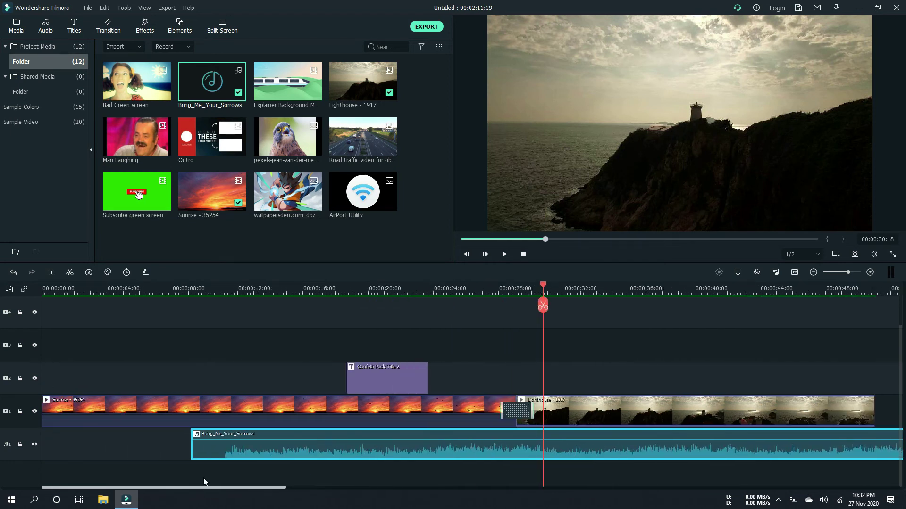
pyautogui.click(156, 445)
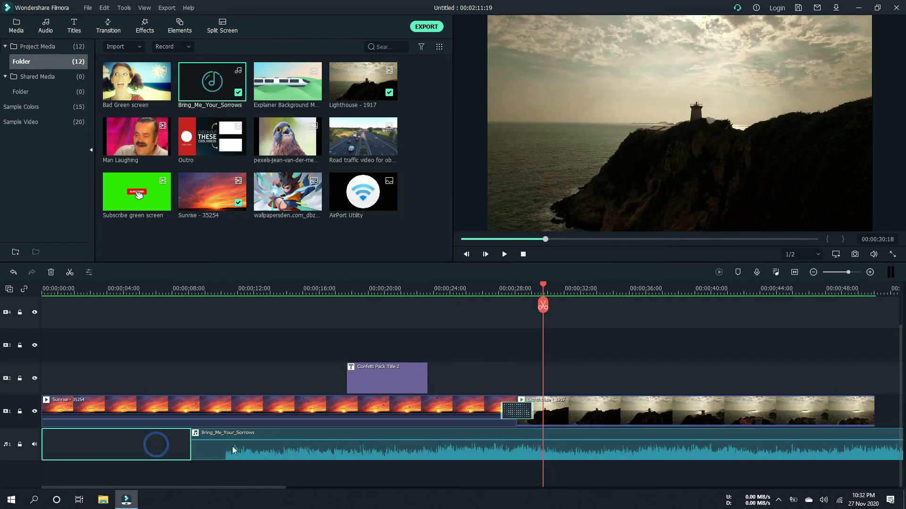
pyautogui.click(114, 437)
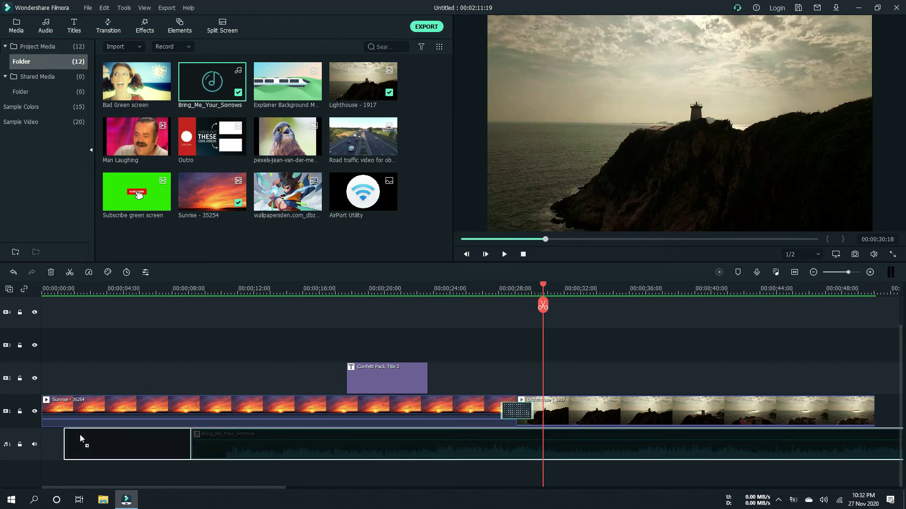
pyautogui.press('Delete')
# Step: Delete the Confetti Pack Title 2 clip from track 2
pyautogui.click(384, 373)
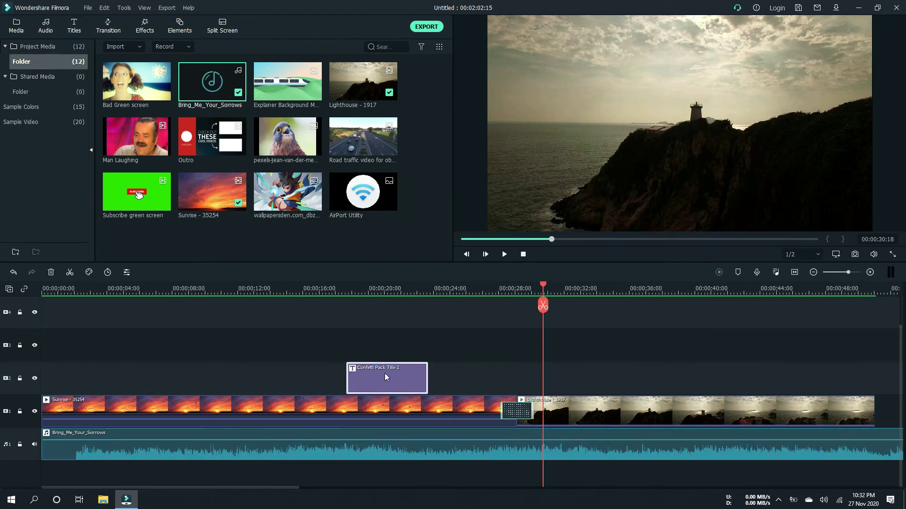
pyautogui.rightClick(385, 376)
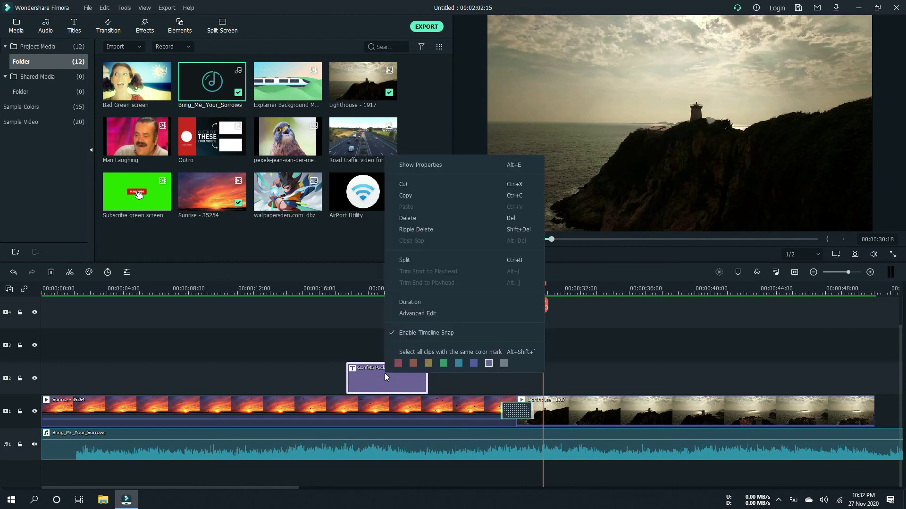
pyautogui.click(414, 218)
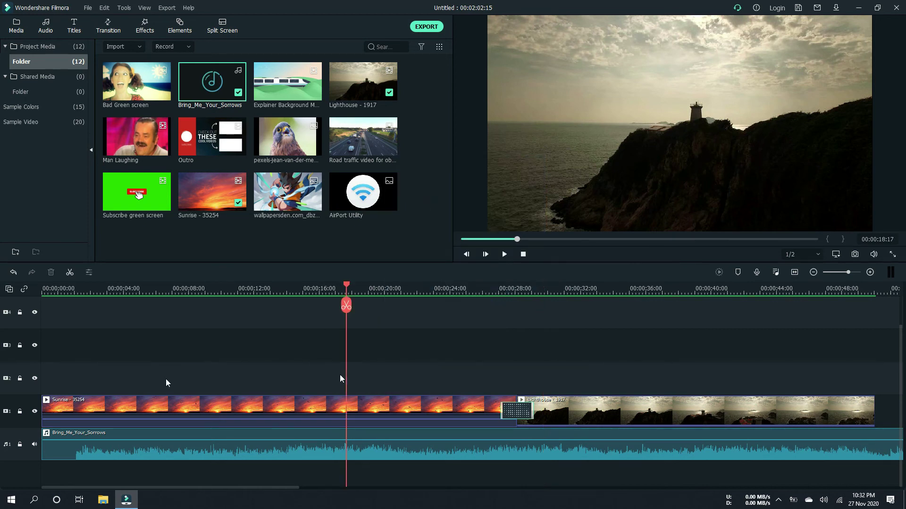
# Step: Add the Man Laughing clip to track 2 and remove the gap before it so it starts at 00:00:00:00
pyautogui.click(52, 446)
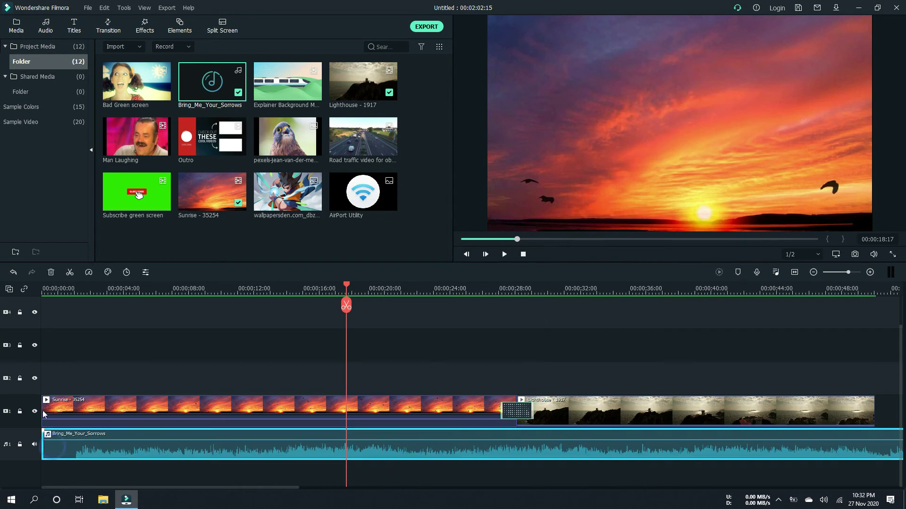
pyautogui.moveTo(125, 148)
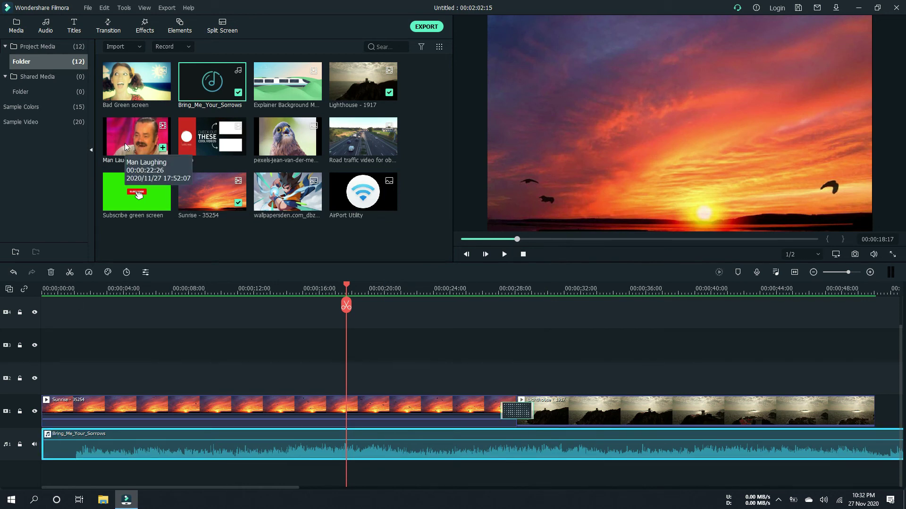
pyautogui.moveTo(125, 143); pyautogui.dragTo(199, 389)
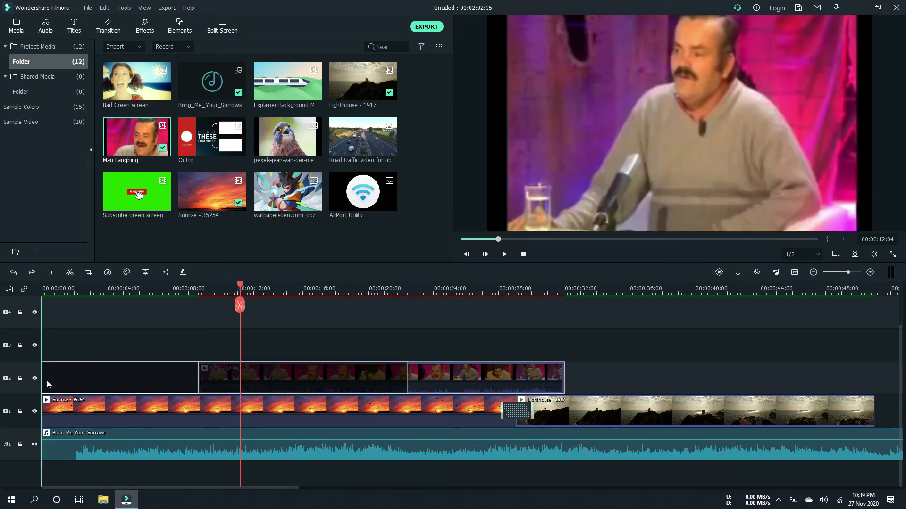
pyautogui.press('Delete')
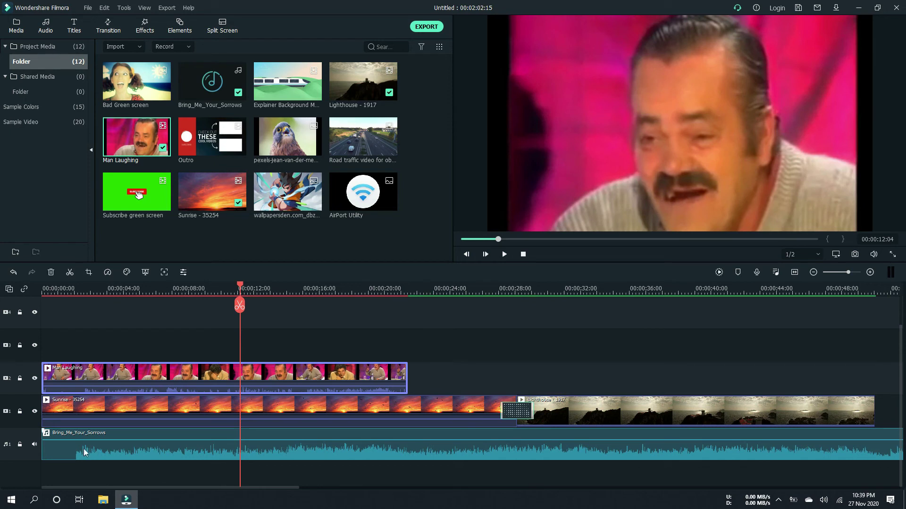
# Step: Try 50% audio ducking on the Bring_Me_Your_Sorrows music clip, and undo it
pyautogui.click(84, 453)
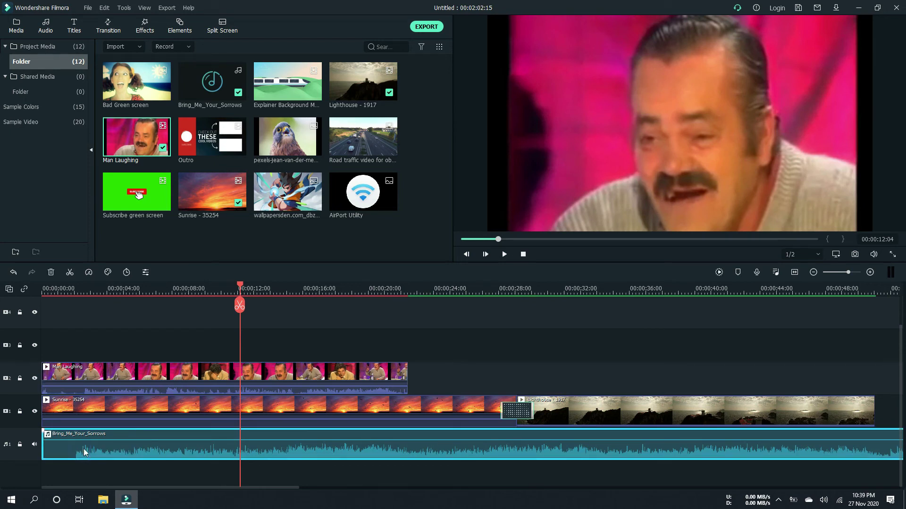
pyautogui.rightClick(84, 452)
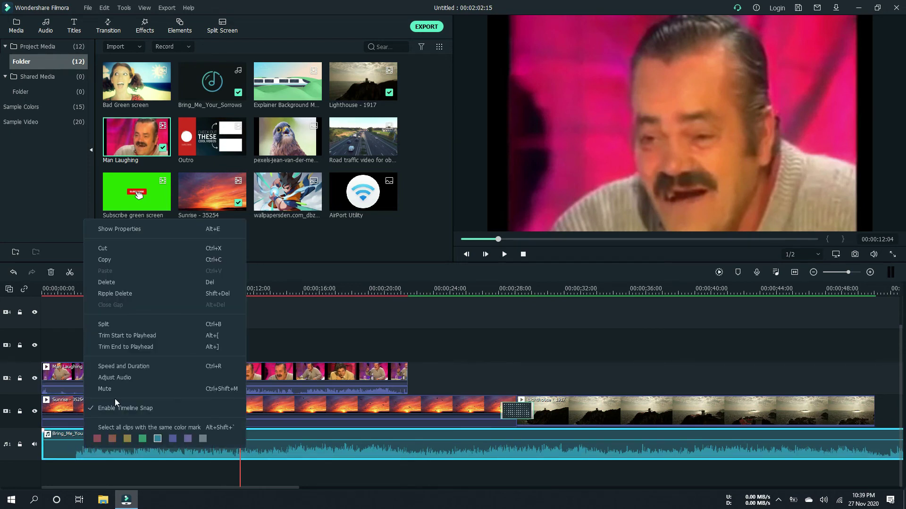
pyautogui.click(121, 378)
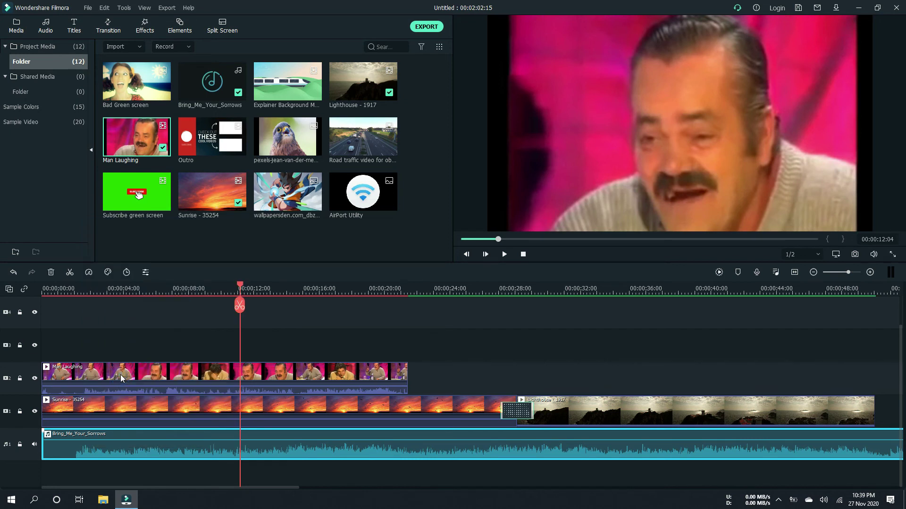
pyautogui.click(174, 178)
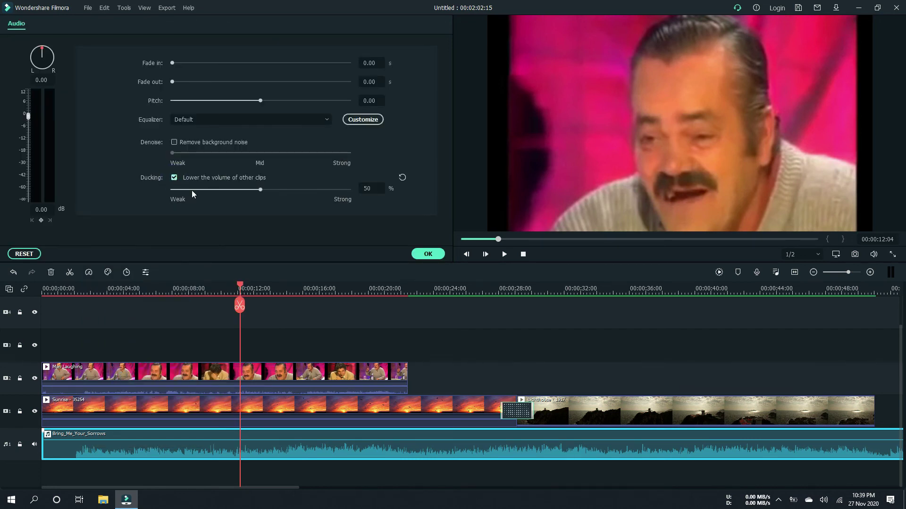
pyautogui.hotkey('ctrl', 'z')
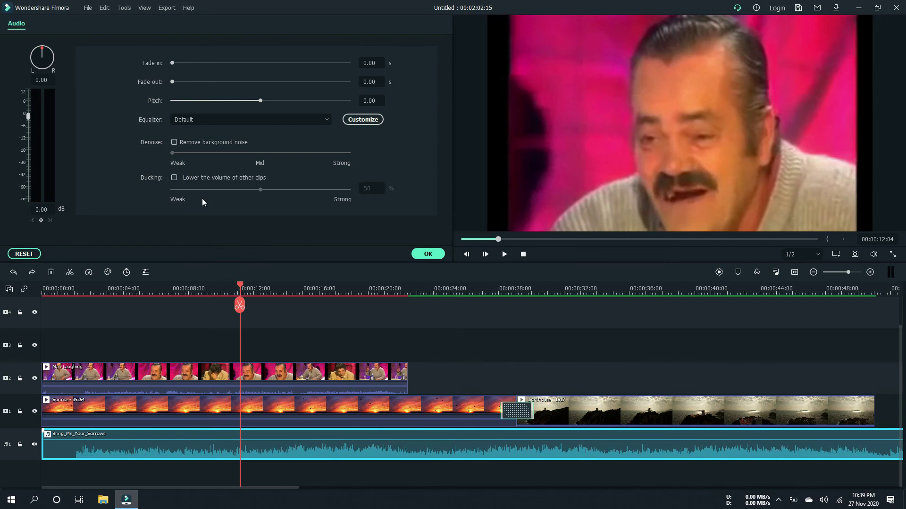
# Step: Enable audio ducking at 50% on the Man Laughing clip to lower the volume of other clips
pyautogui.click(205, 367)
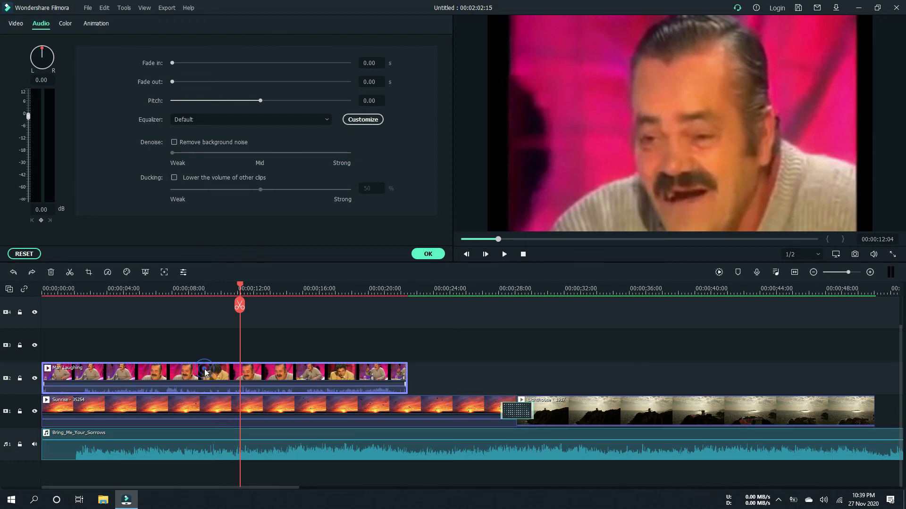
pyautogui.click(174, 178)
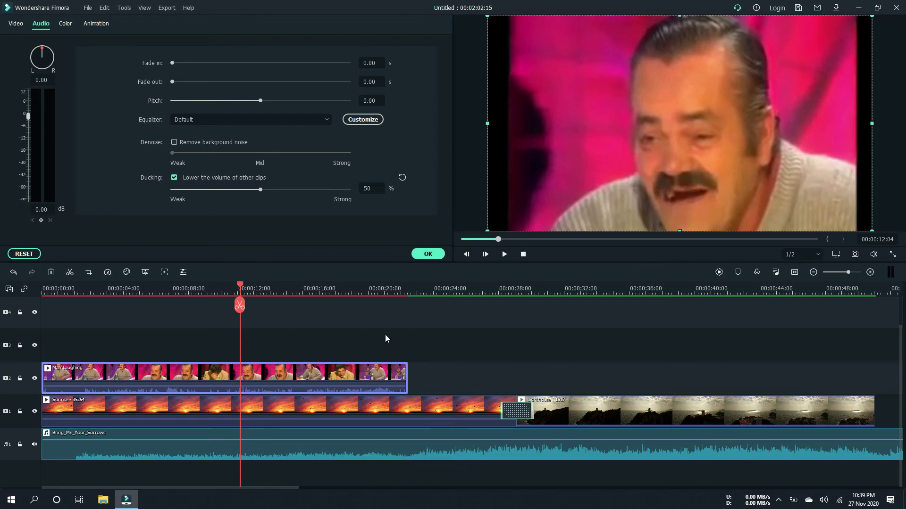
# Step: Split the Man Laughing clip at 00:00:12:04 and move the playhead to 00:00:17:20
pyautogui.click(240, 305)
pyautogui.moveTo(240, 283); pyautogui.dragTo(283, 285)
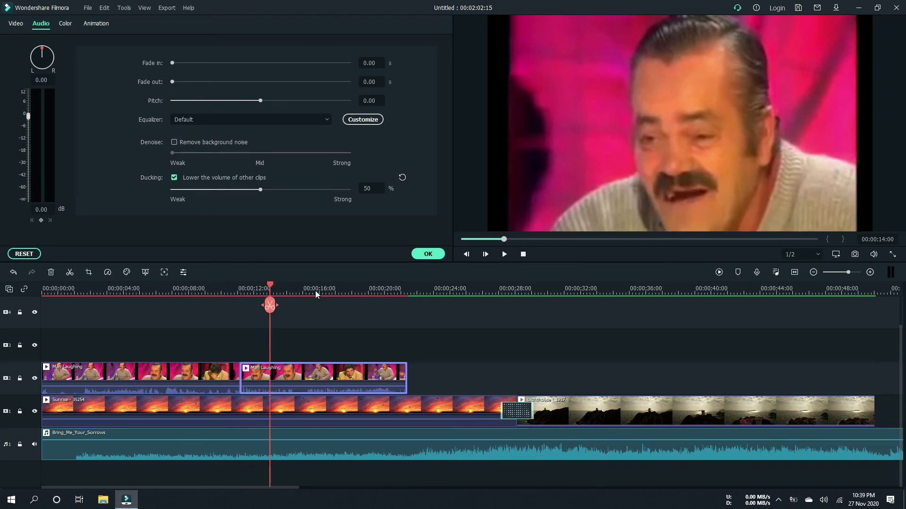
pyautogui.click(332, 290)
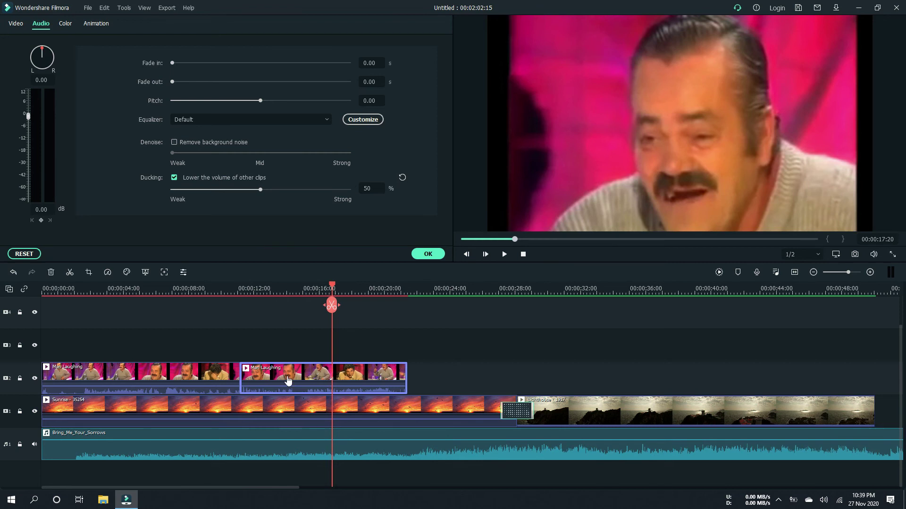
# Step: Split the Man Laughing clip at 00:00:17:20 and lower the middle segment's volume to -82 dB
pyautogui.hotkey('ctrl', 'b')
pyautogui.moveTo(286, 388)
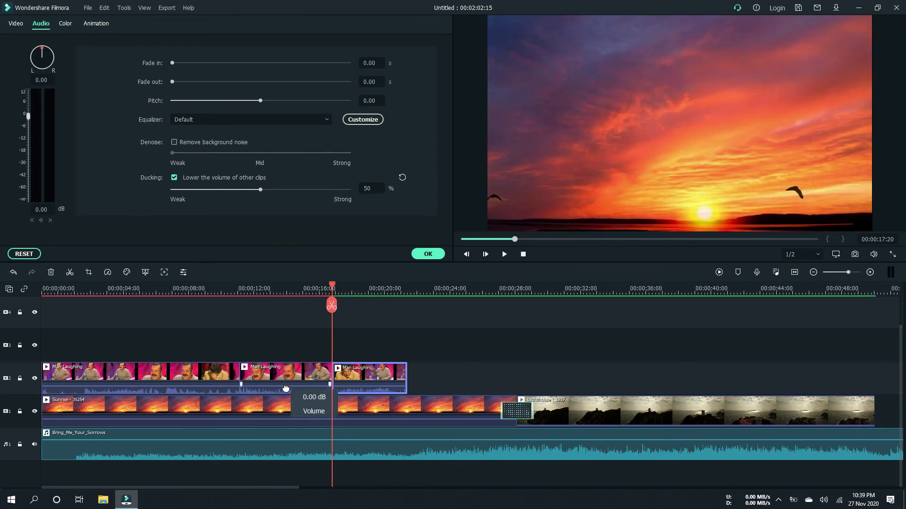
pyautogui.moveTo(286, 391); pyautogui.dragTo(286, 395)
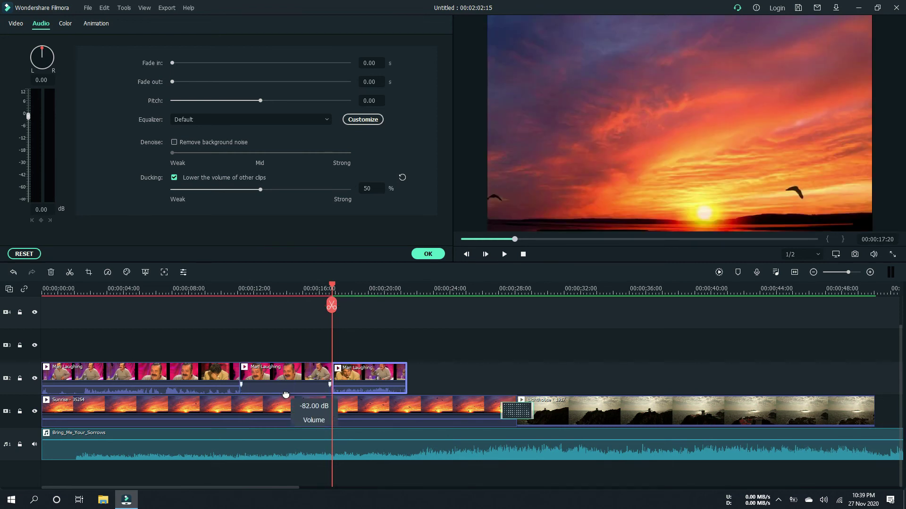
# Step: Disable audio ducking on the middle Man Laughing segment and play the timeline from the first segment to hear the change
pyautogui.click(274, 371)
pyautogui.rightClick(274, 371)
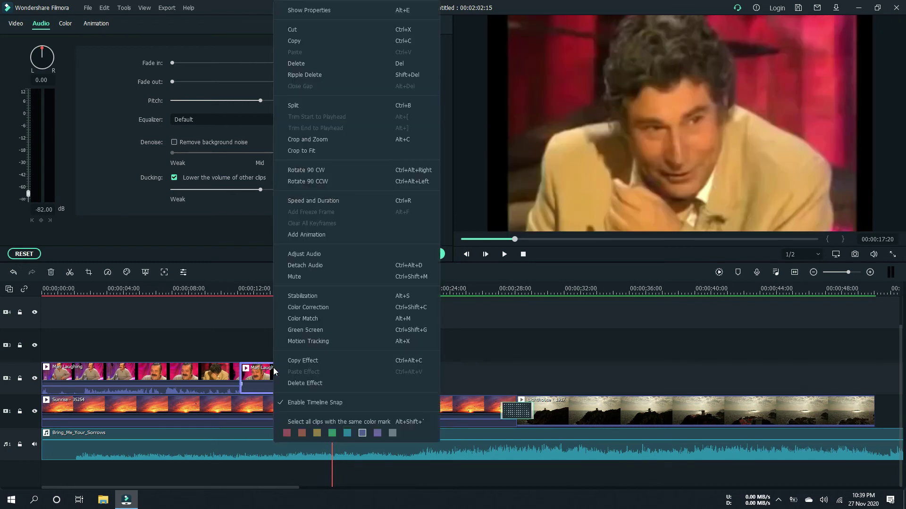
pyautogui.click(174, 178)
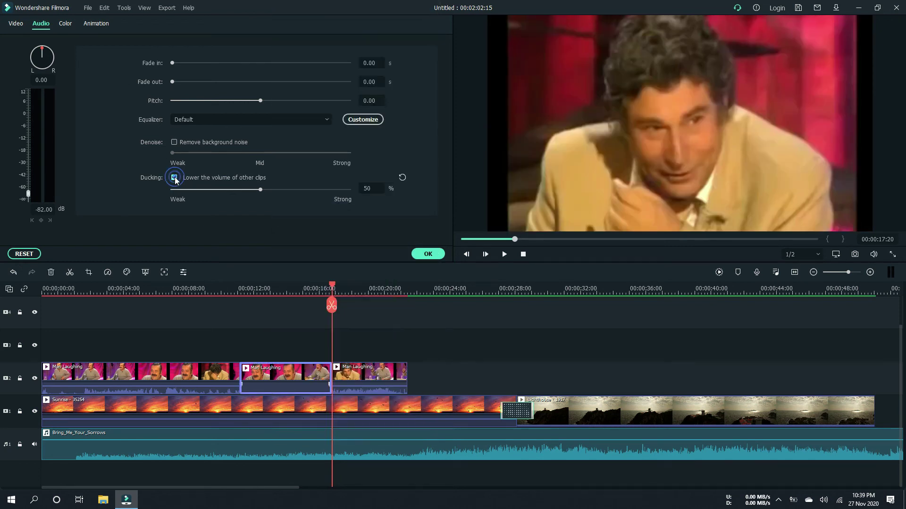
pyautogui.click(175, 178)
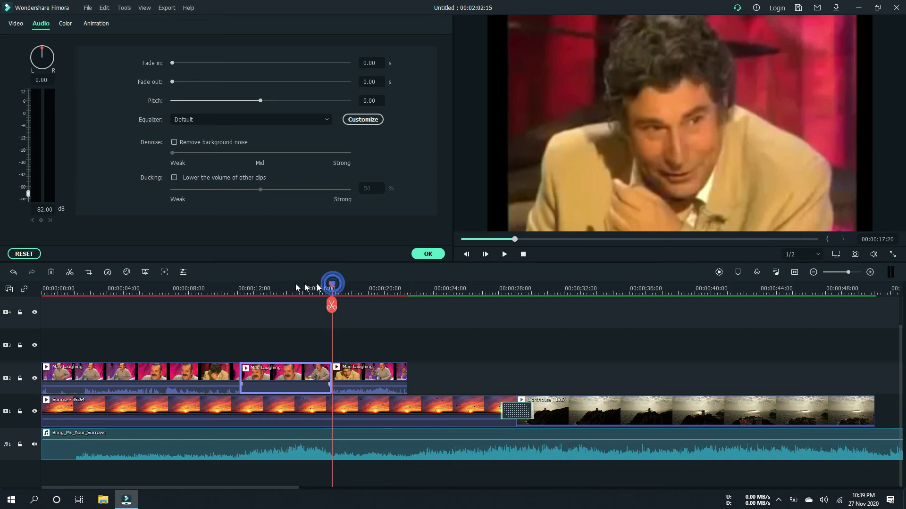
pyautogui.moveTo(295, 284); pyautogui.dragTo(162, 287)
pyautogui.click(504, 255)
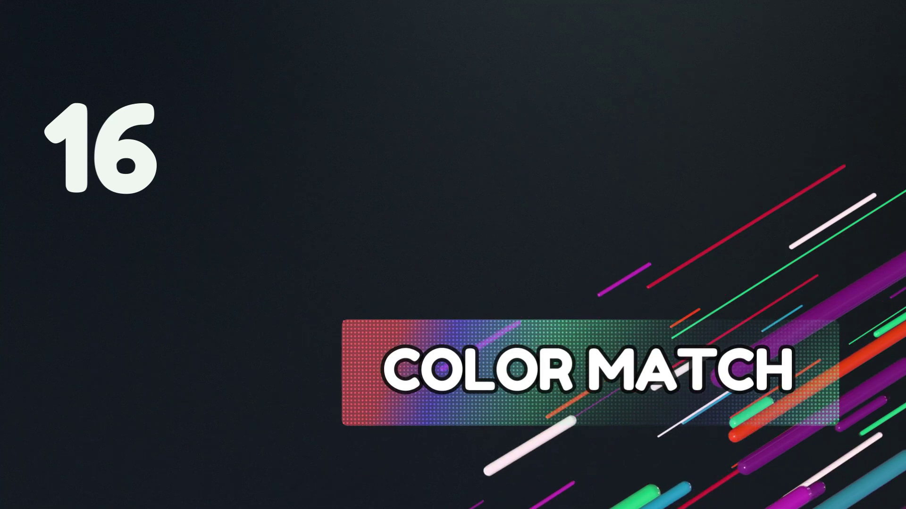
# Step: Color-match the Lighthouse - 1917 clip to the Sunrise reference frame at 00:00:09, using the comparison view
pyautogui.rightClick(579, 408)
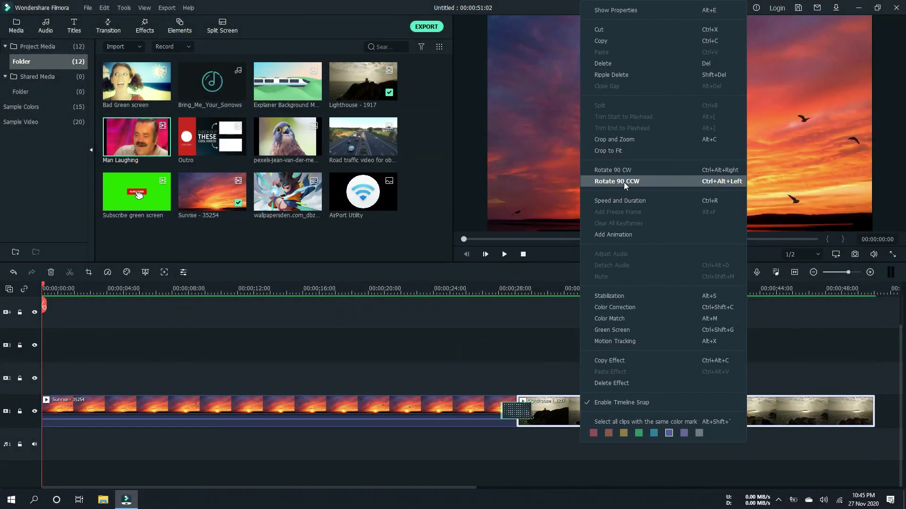
pyautogui.click(624, 319)
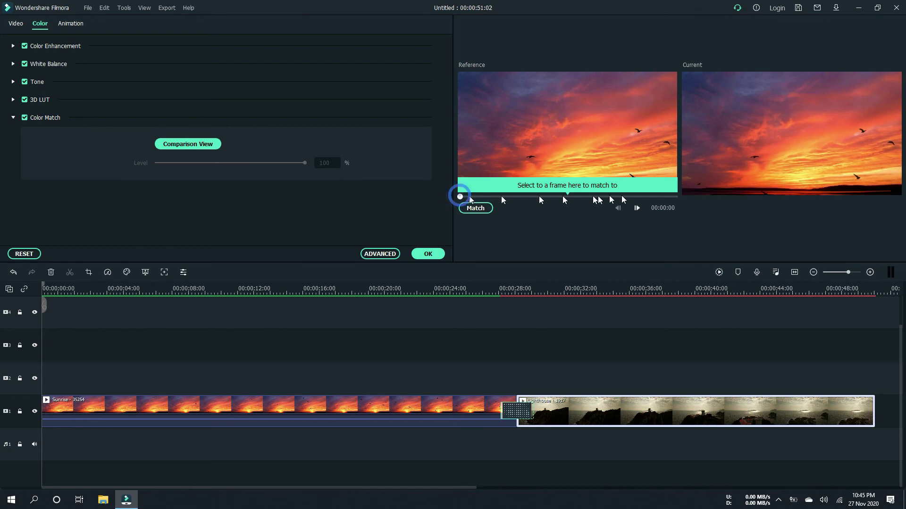
pyautogui.moveTo(622, 197); pyautogui.dragTo(571, 195)
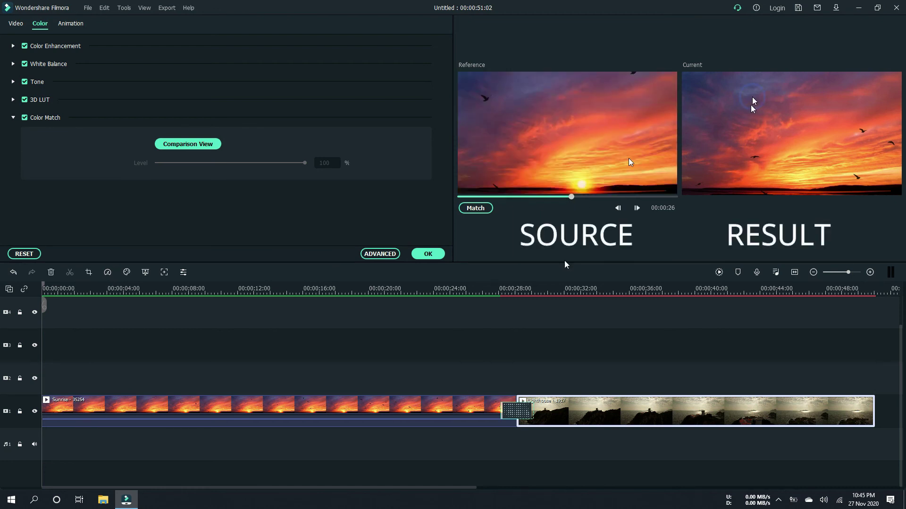
pyautogui.click(204, 146)
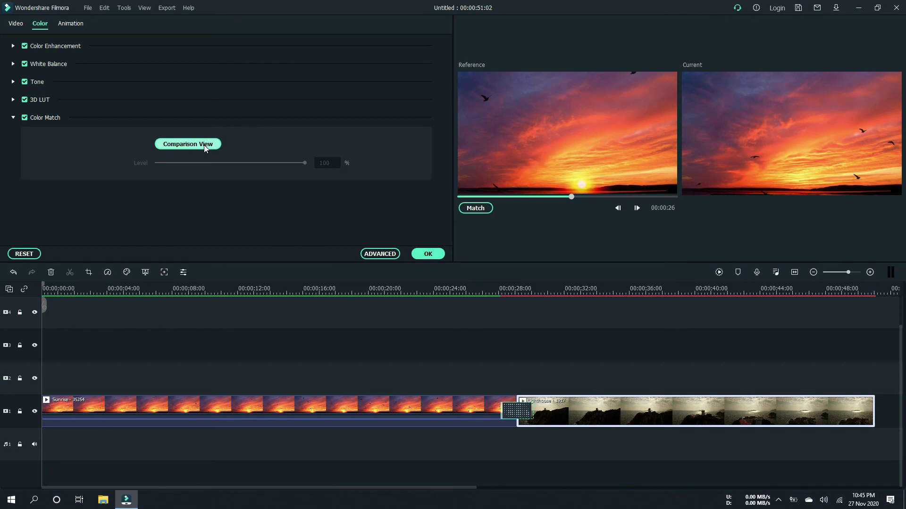
pyautogui.click(204, 145)
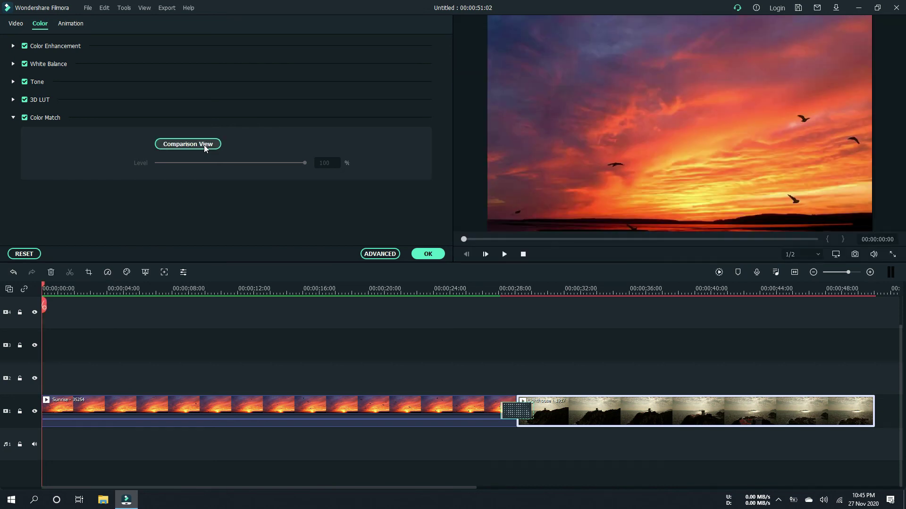
pyautogui.click(204, 146)
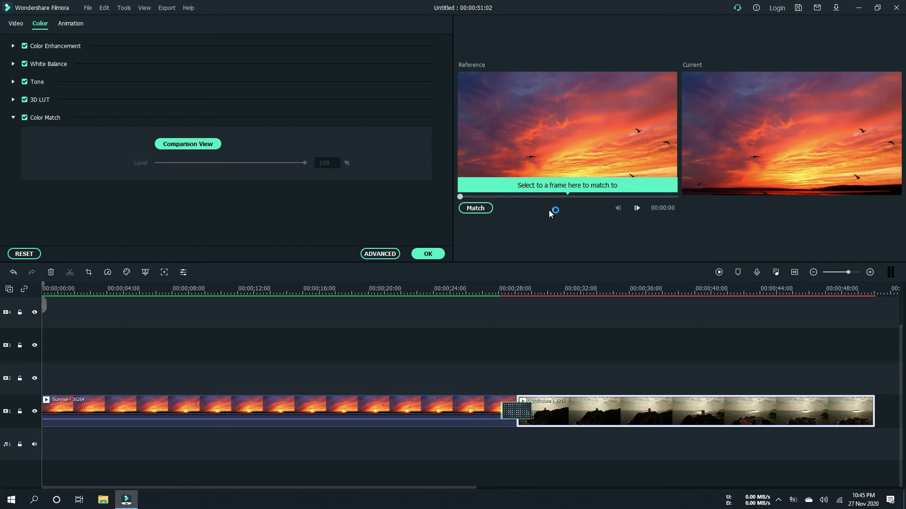
pyautogui.click(636, 208)
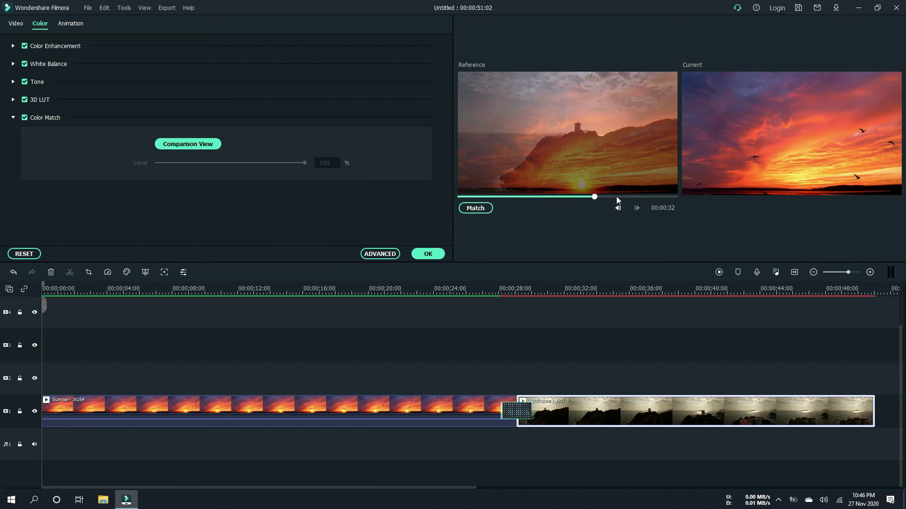
pyautogui.moveTo(624, 197); pyautogui.dragTo(641, 200)
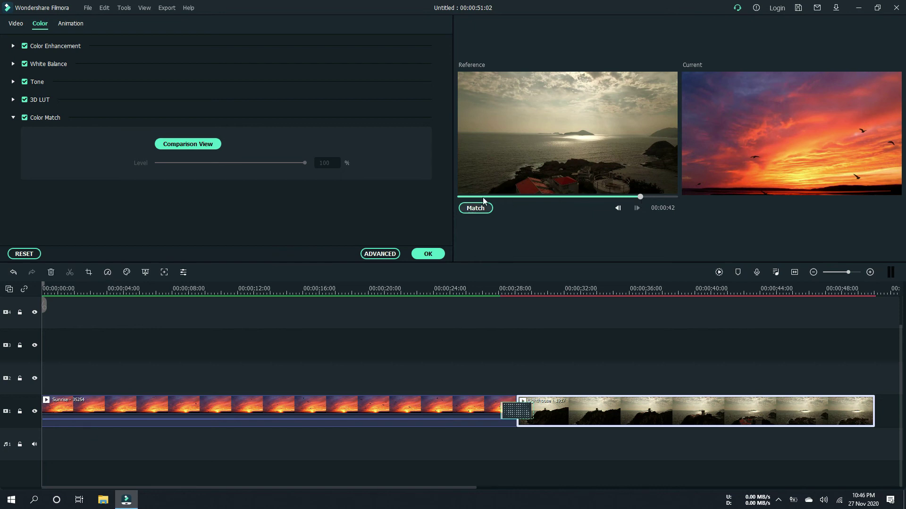
pyautogui.click(498, 196)
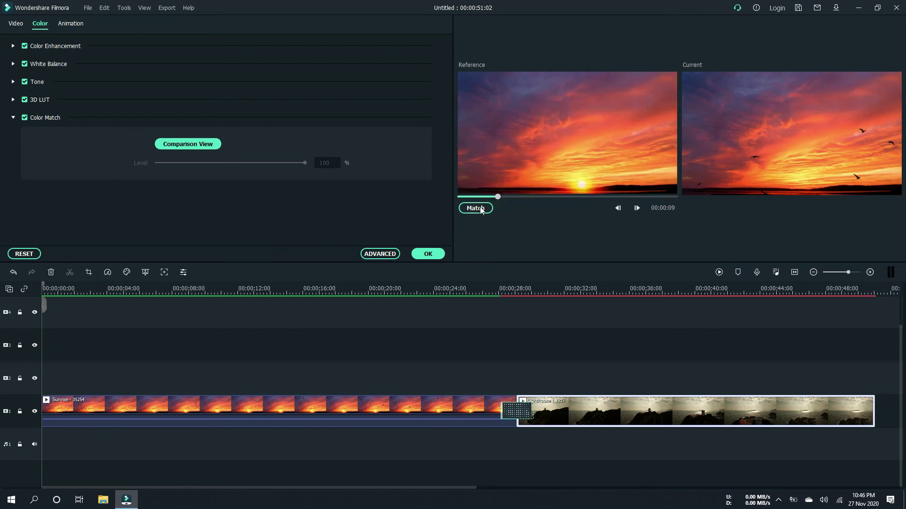
pyautogui.click(480, 208)
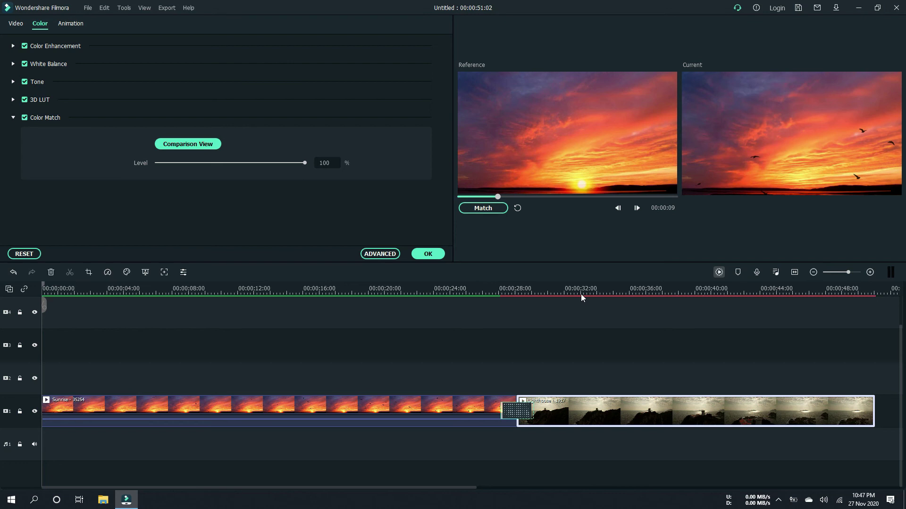
# Step: Render the preview, play the color-matched Lighthouse clip from 00:00:28:00, and stop playback
pyautogui.press('Return')
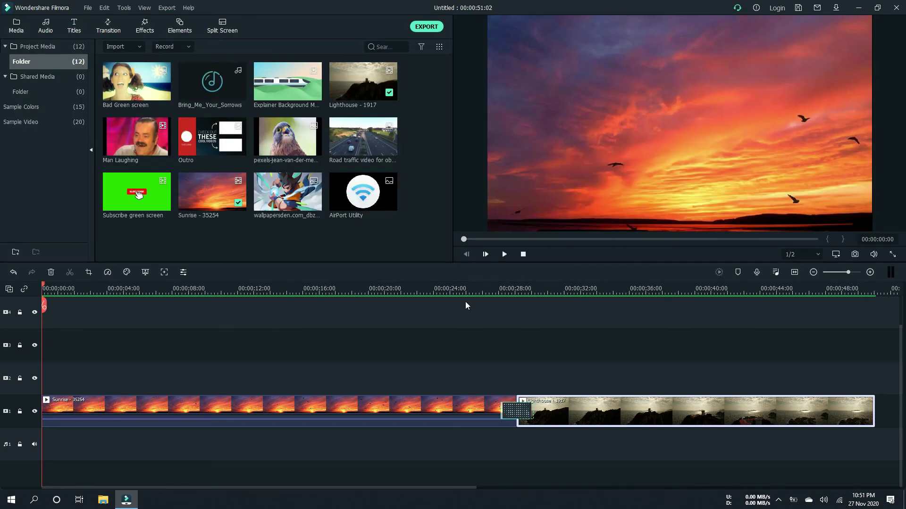
pyautogui.click(499, 288)
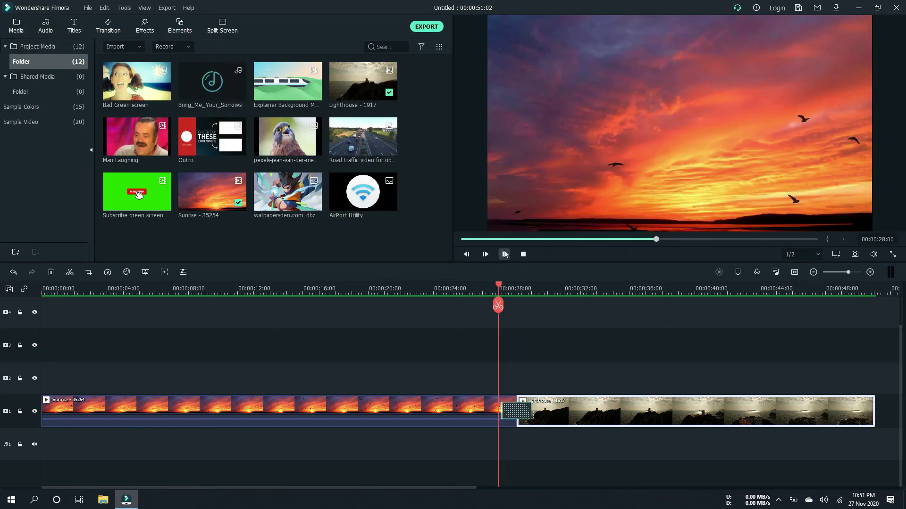
pyautogui.click(505, 258)
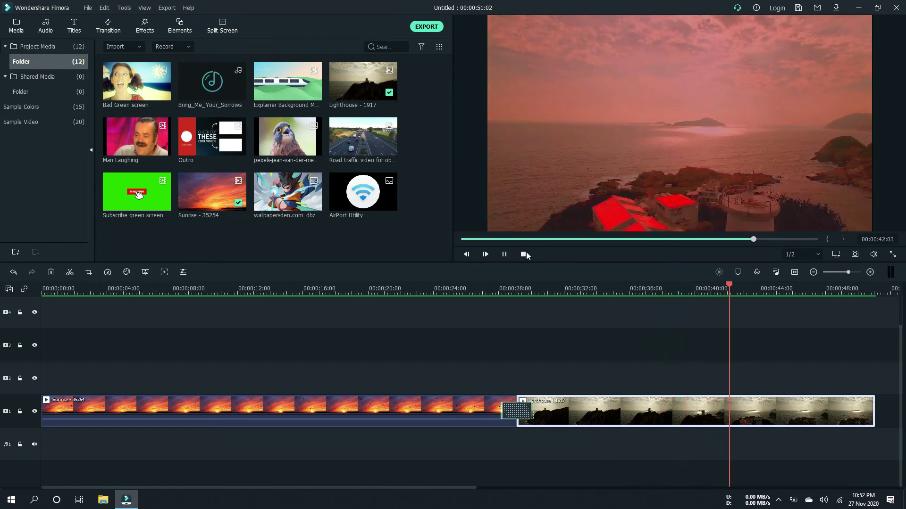
pyautogui.hotkey('ctrl', '/')
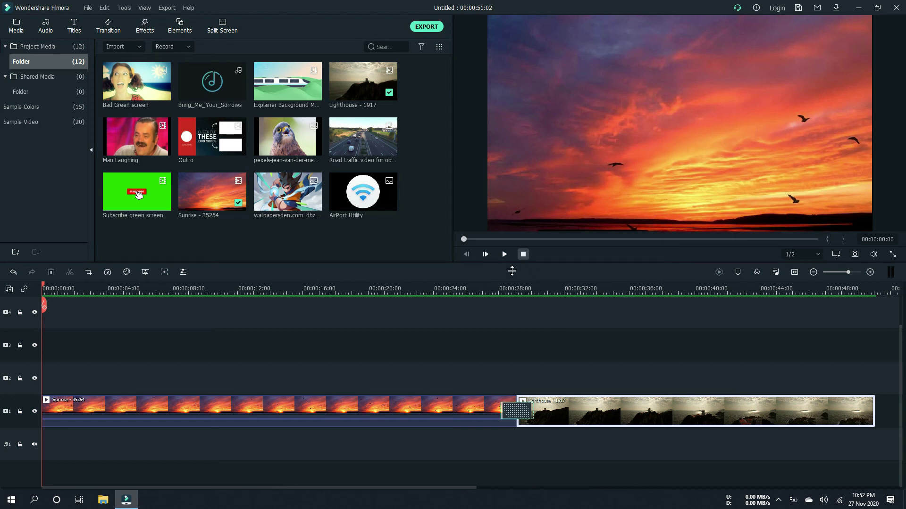
# Step: Undo the color match on the Lighthouse clip, redoing any steps undone too far
pyautogui.click(12, 273)
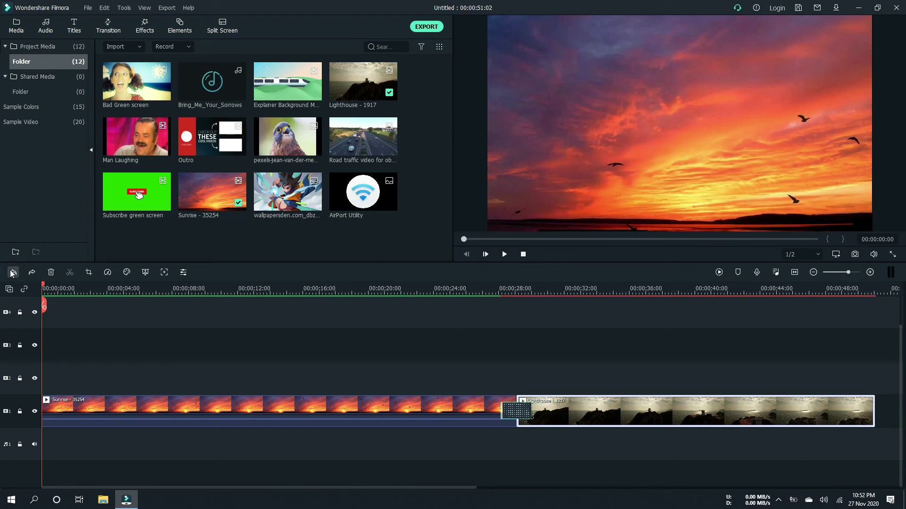
pyautogui.click(13, 273)
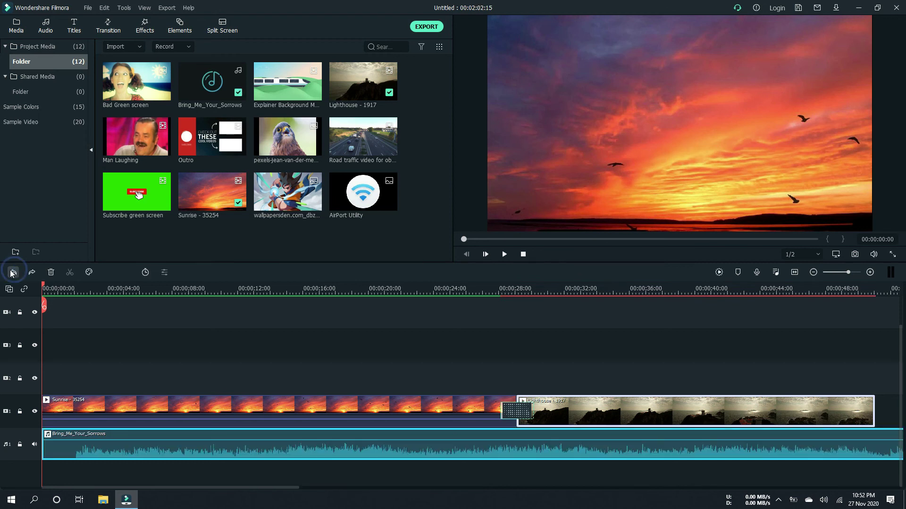
pyautogui.click(13, 273)
pyautogui.click(31, 273)
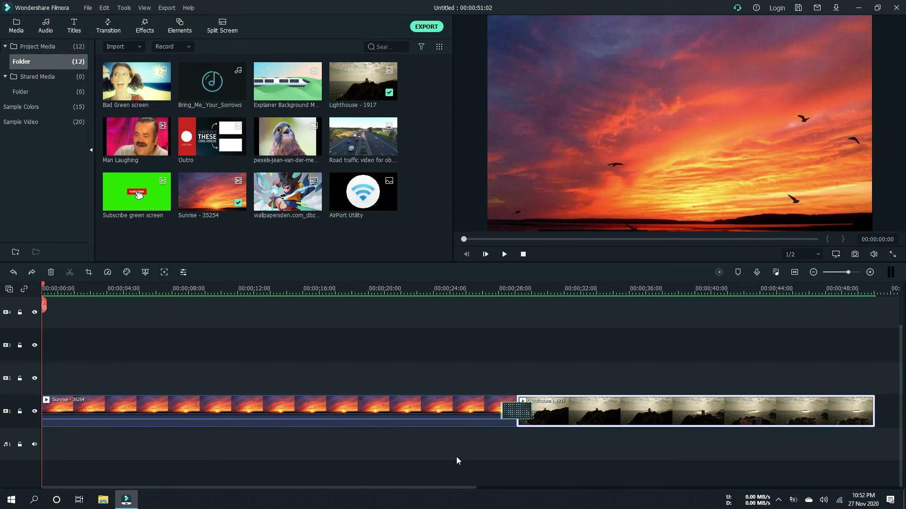
# Step: Color-match the Sunrise - 35254 clip to the Lighthouse reference frame at 00:00:34 and accept the result
pyautogui.click(447, 406)
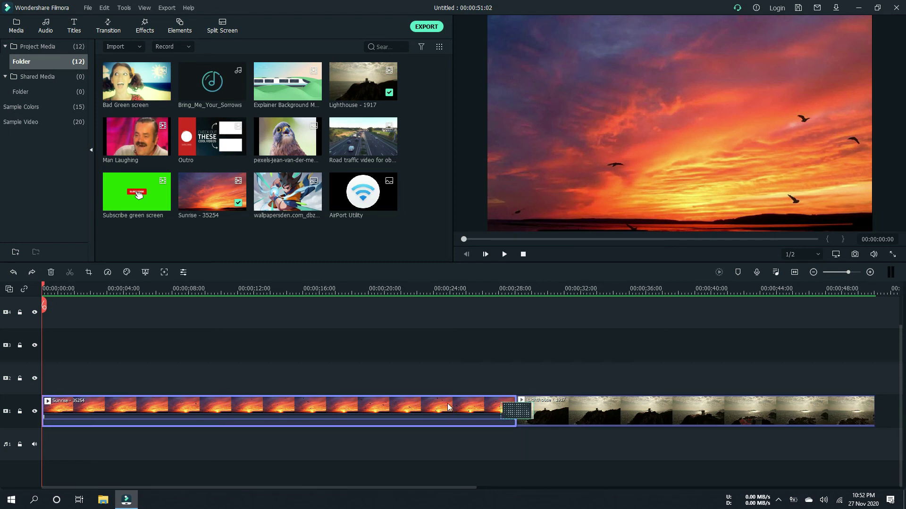
pyautogui.rightClick(447, 405)
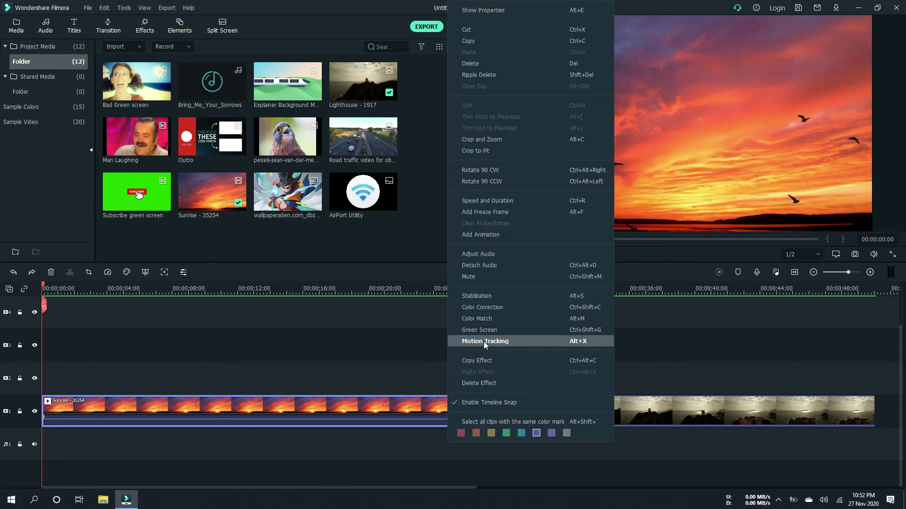
pyautogui.click(487, 320)
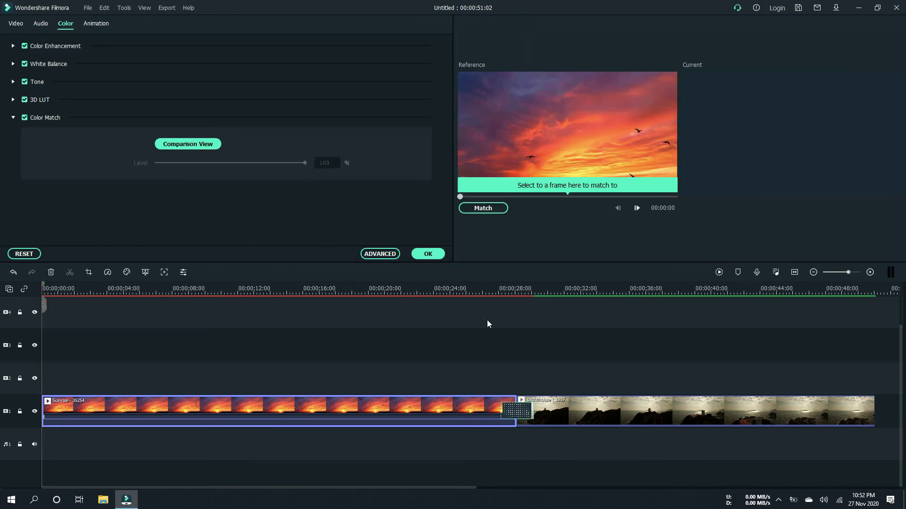
pyautogui.click(637, 208)
pyautogui.click(582, 196)
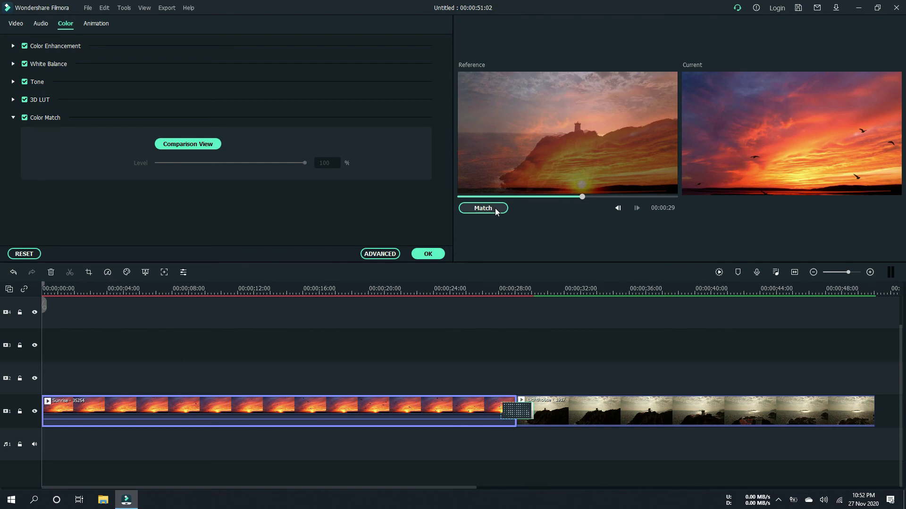
pyautogui.moveTo(581, 197); pyautogui.dragTo(605, 197)
pyautogui.click(502, 211)
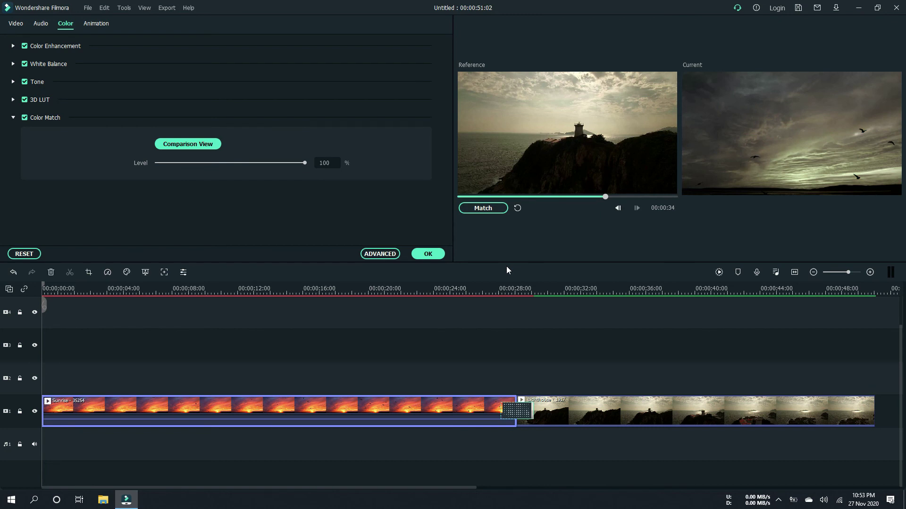
pyautogui.click(428, 254)
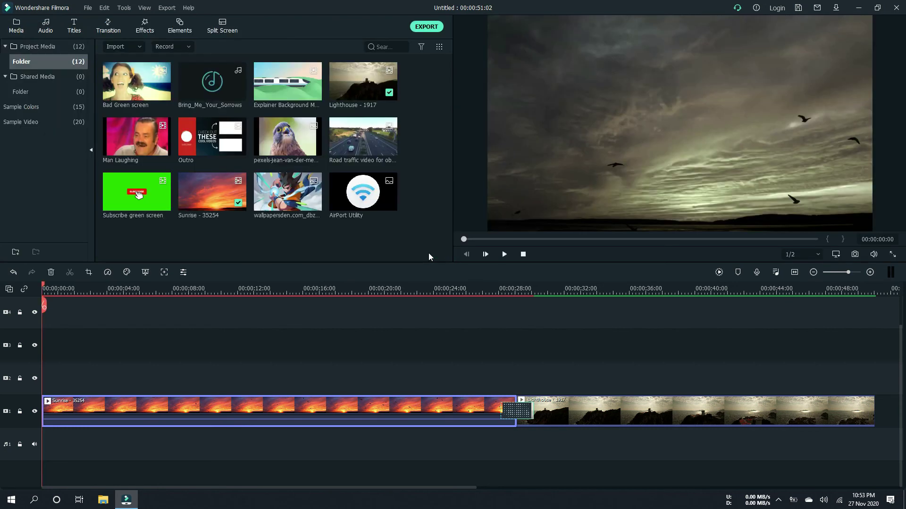
# Step: Play the color-matched Sunrise clip through its transition into the Lighthouse clip, stop playback, and deselect the clip
pyautogui.click(278, 286)
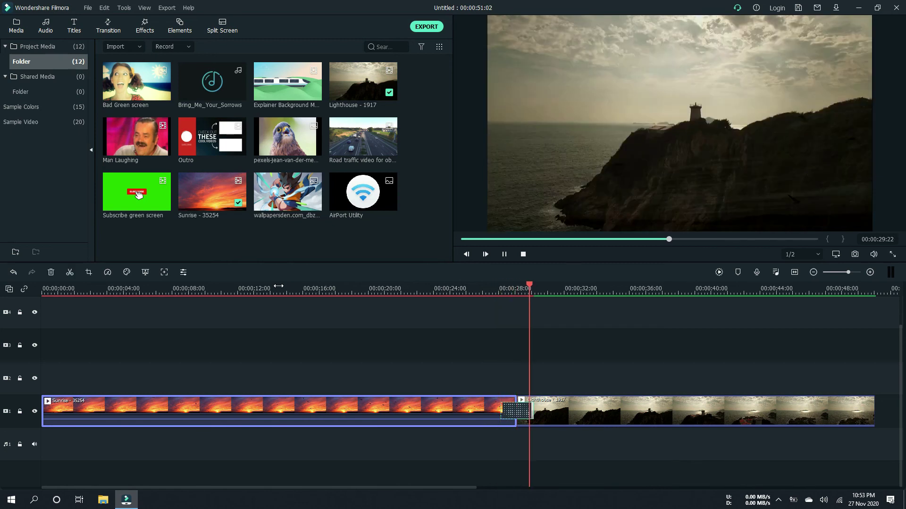
pyautogui.click(524, 256)
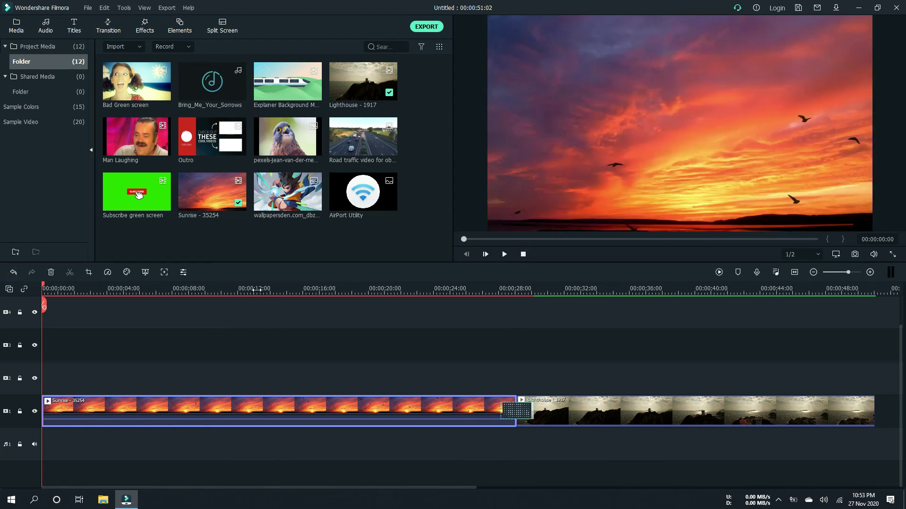
pyautogui.click(414, 355)
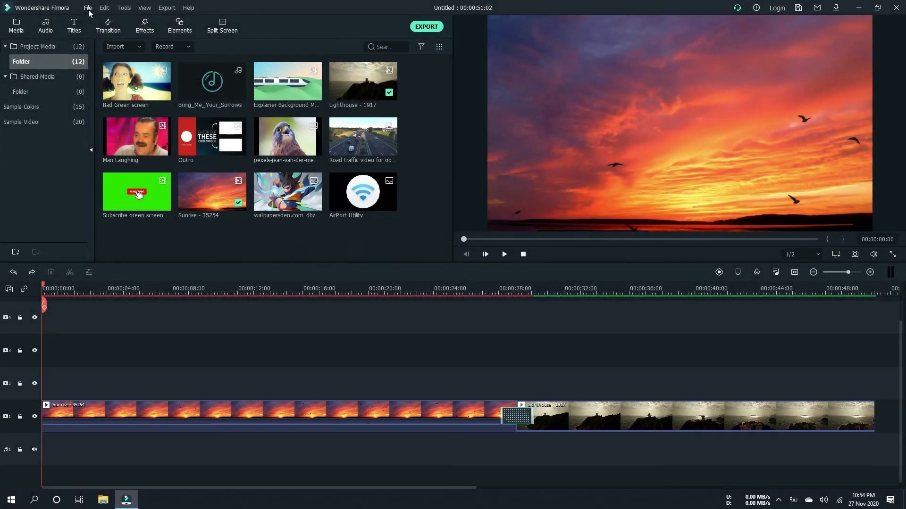
# Step: Move the playhead to 00:00:15:03, open the keyboard shortcuts, and review the File and Edit shortcuts
pyautogui.click(288, 286)
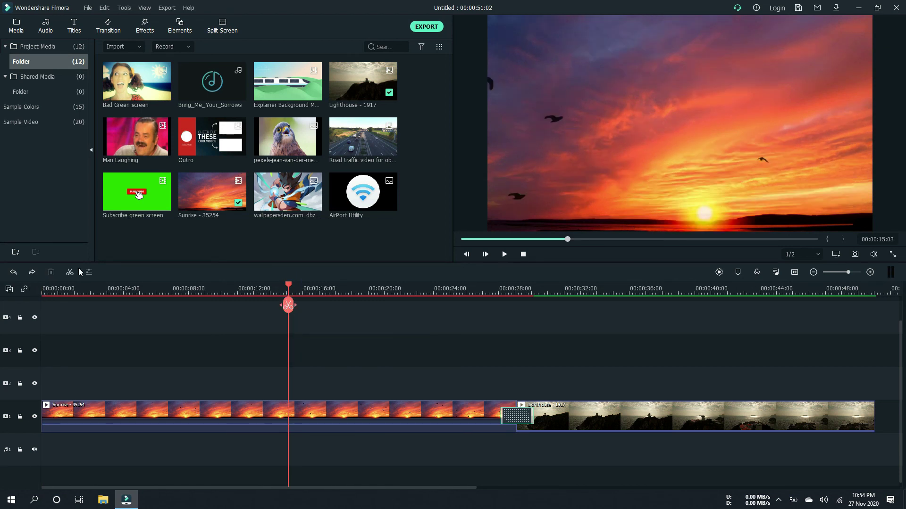
pyautogui.click(87, 8)
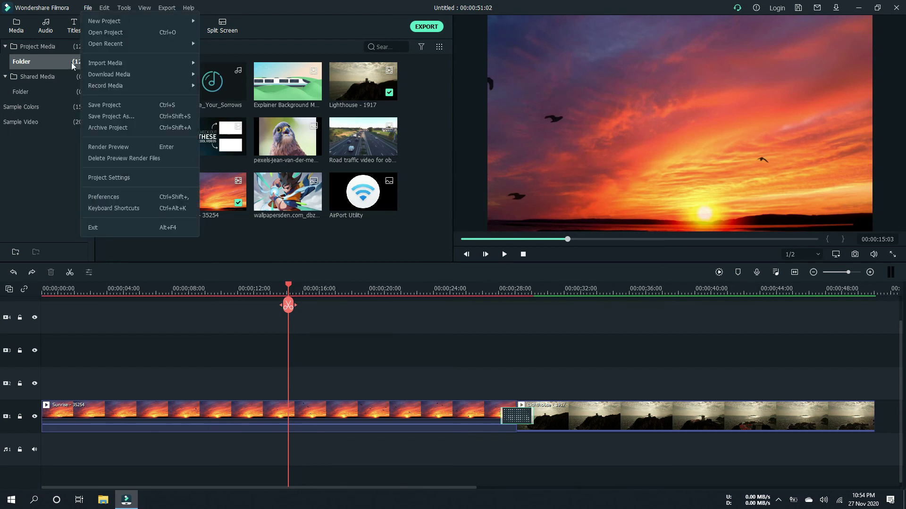
pyautogui.click(129, 207)
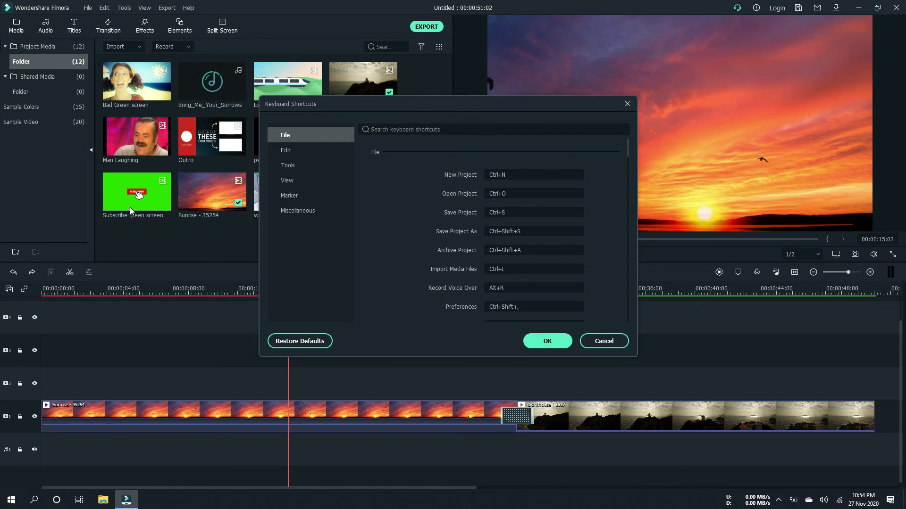
pyautogui.scroll(-6, 519, 225)
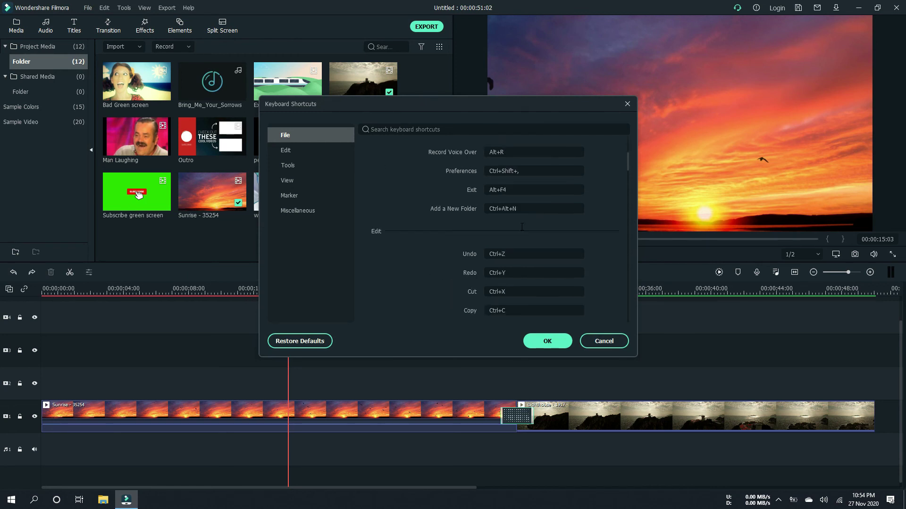
pyautogui.scroll(-2, 519, 227)
pyautogui.scroll(2, 536, 209)
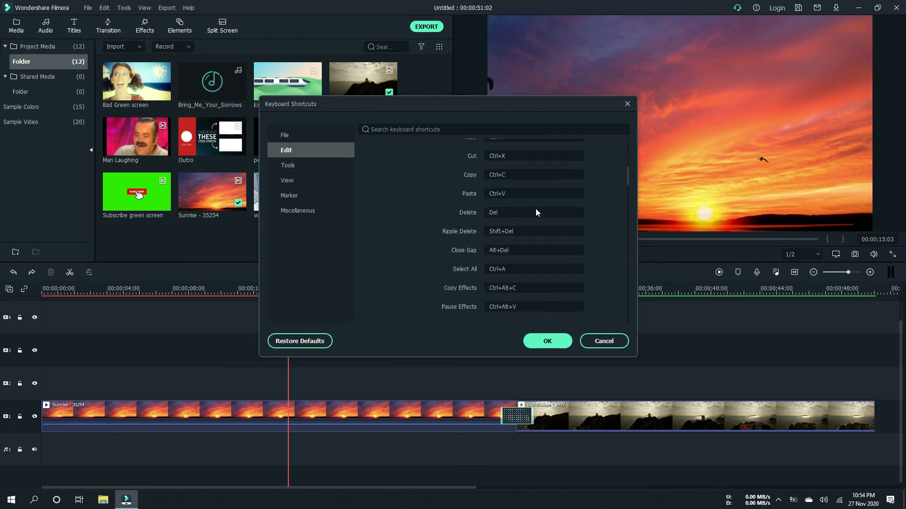
pyautogui.scroll(2, 415, 225)
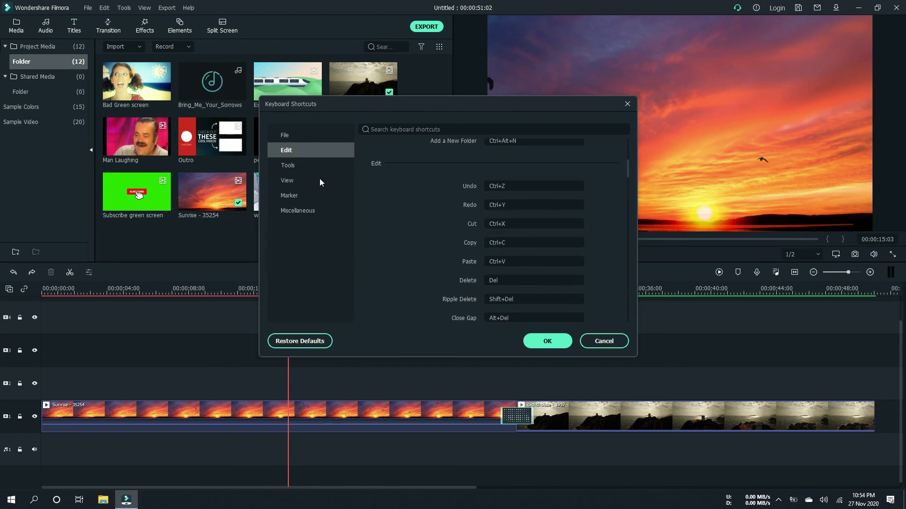
# Step: Change the keyboard shortcut for Split under Tools to B and accept the shortcut settings
pyautogui.click(302, 167)
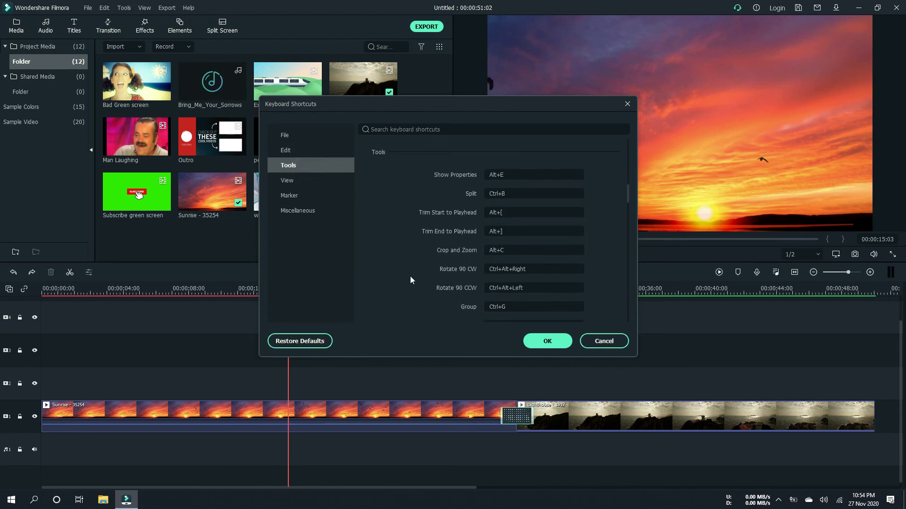
pyautogui.click(511, 194)
pyautogui.hotkey('shift', 'b')
pyautogui.press('BackSpace')
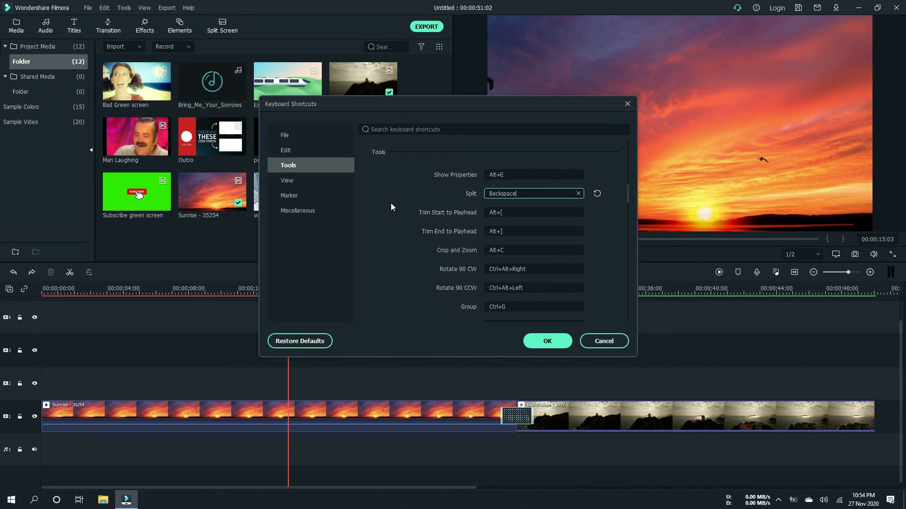
pyautogui.press('b')
pyautogui.click(560, 345)
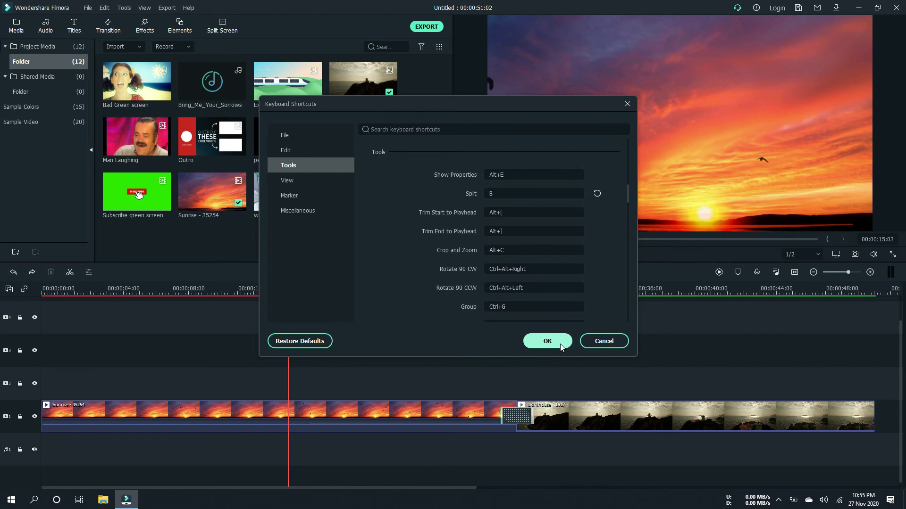
pyautogui.click(560, 345)
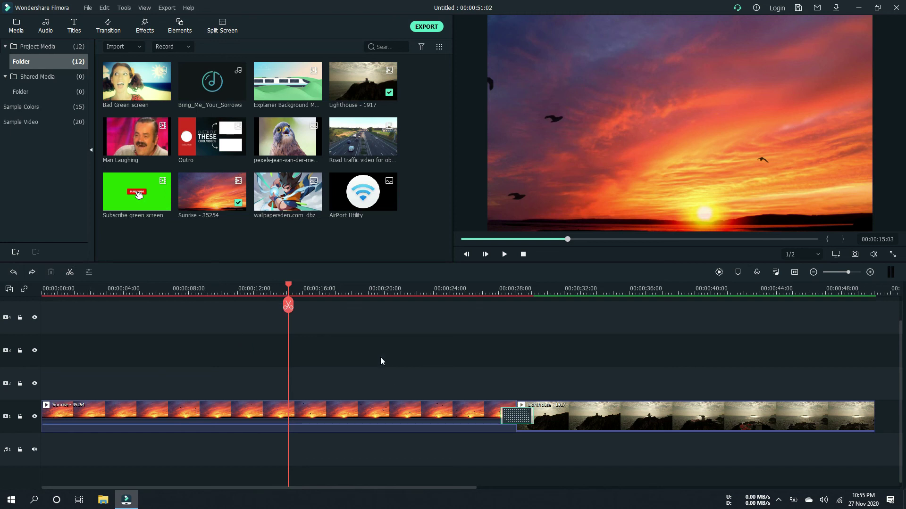
# Step: Split the Sunrise clip at the playhead with the keyboard shortcut and undo the split
pyautogui.hotkey('ctrl', 'b')
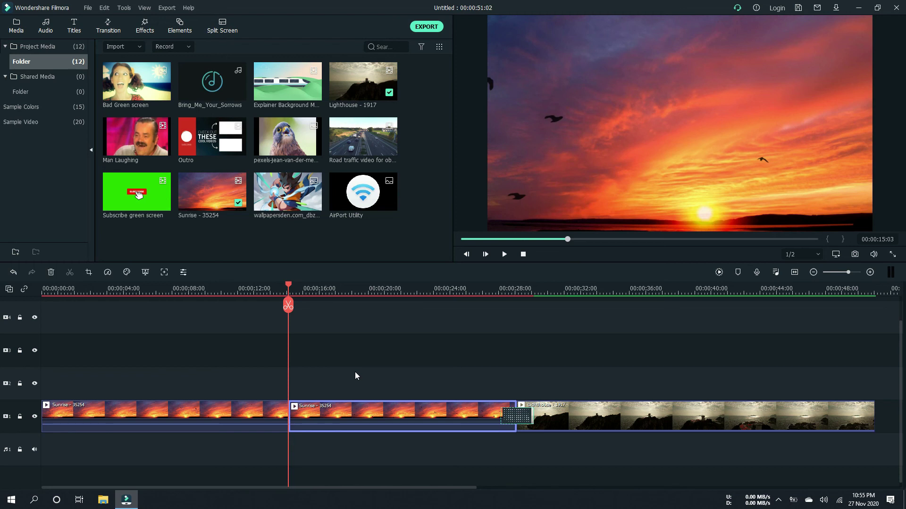
pyautogui.hotkey('ctrl', 'z')
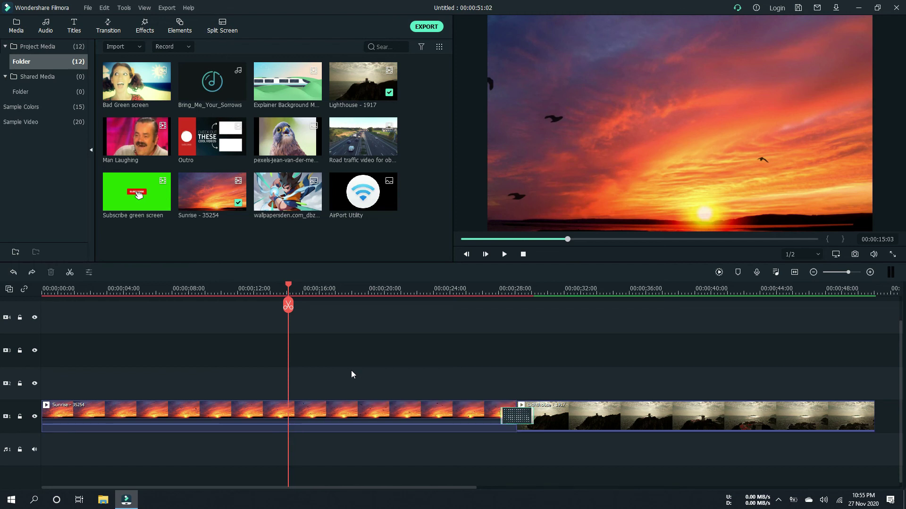
# Step: Restore the default keyboard shortcuts, returning Split to Ctrl+B, and accept the shortcut settings
pyautogui.click(91, 10)
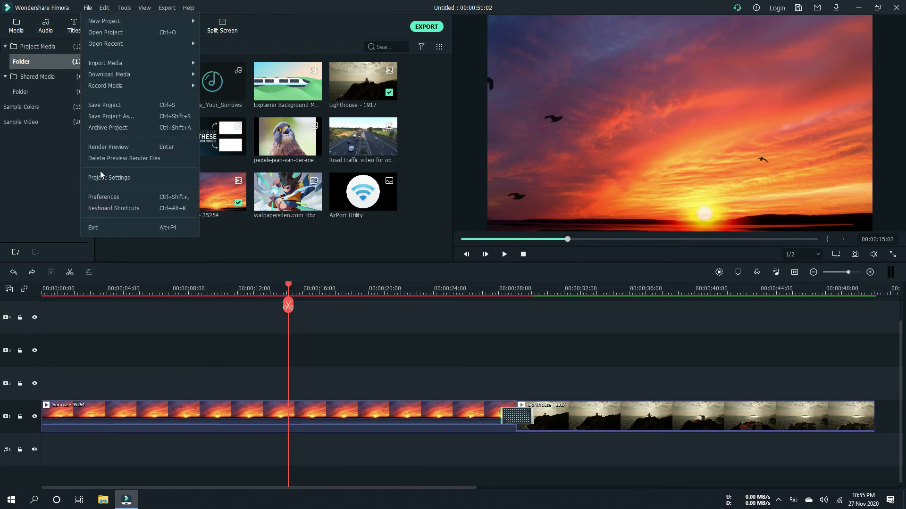
pyautogui.click(142, 208)
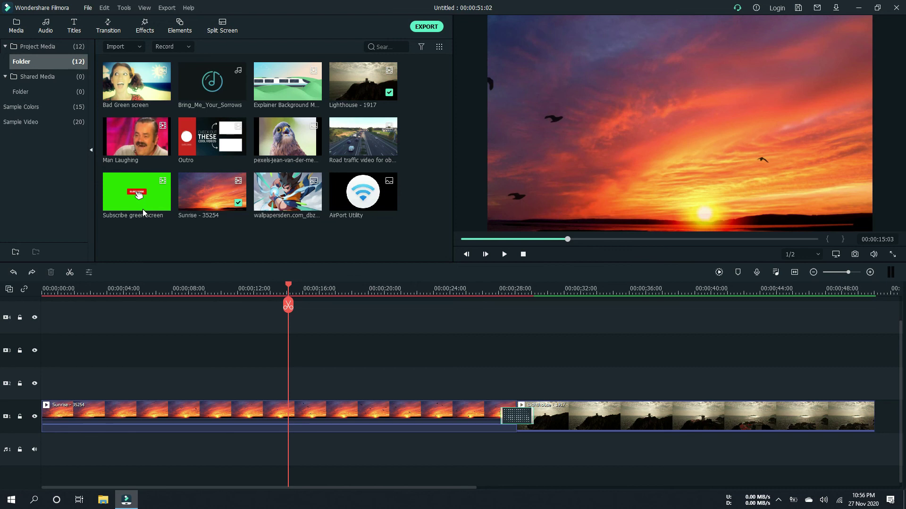
pyautogui.hotkey('ctrl', 'alt', 'k')
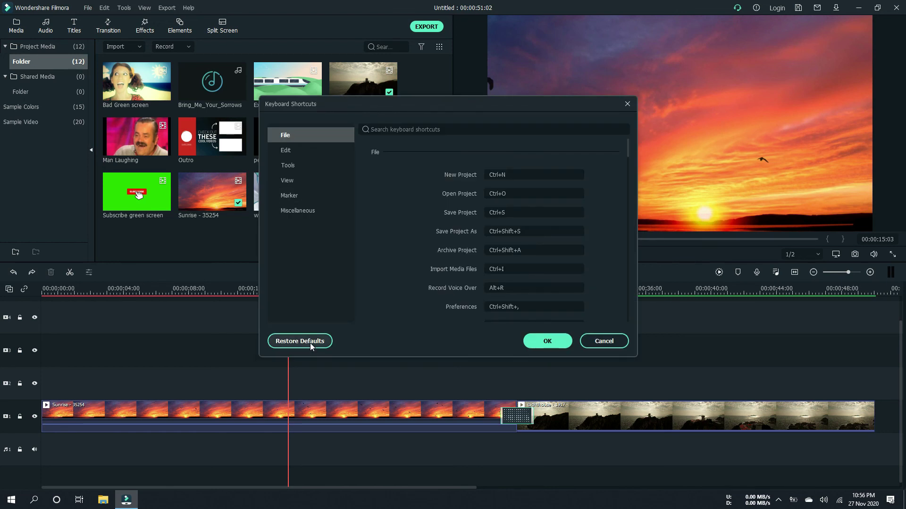
pyautogui.click(302, 162)
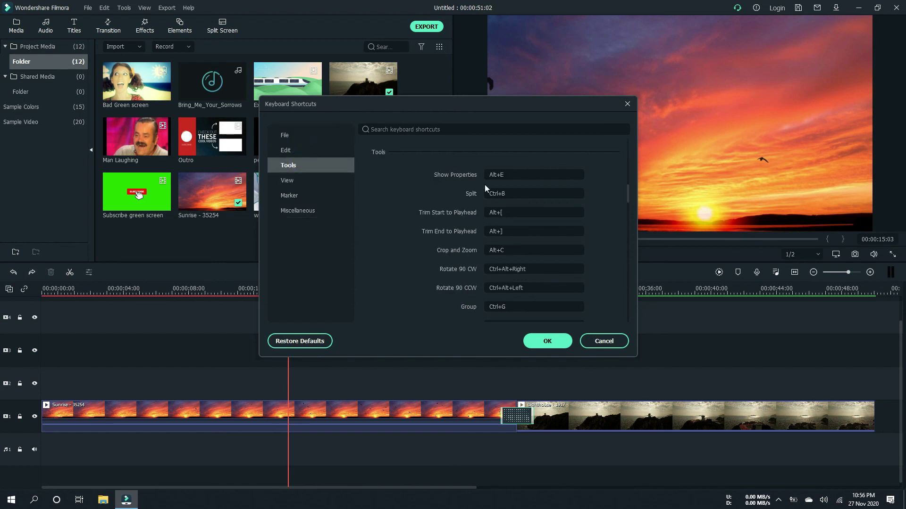
pyautogui.click(545, 345)
pyautogui.click(557, 347)
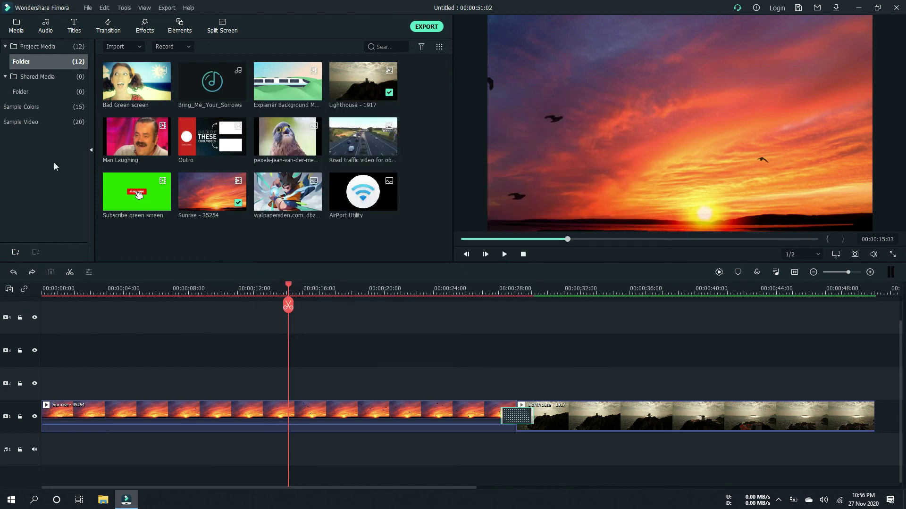
# Step: Set the interface appearance to Light Mode in the preferences and accept the change
pyautogui.click(88, 10)
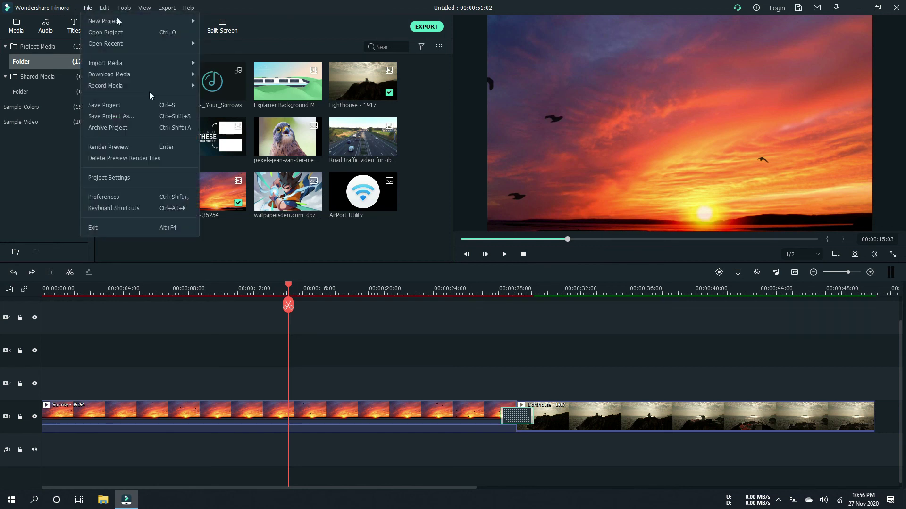
pyautogui.click(114, 196)
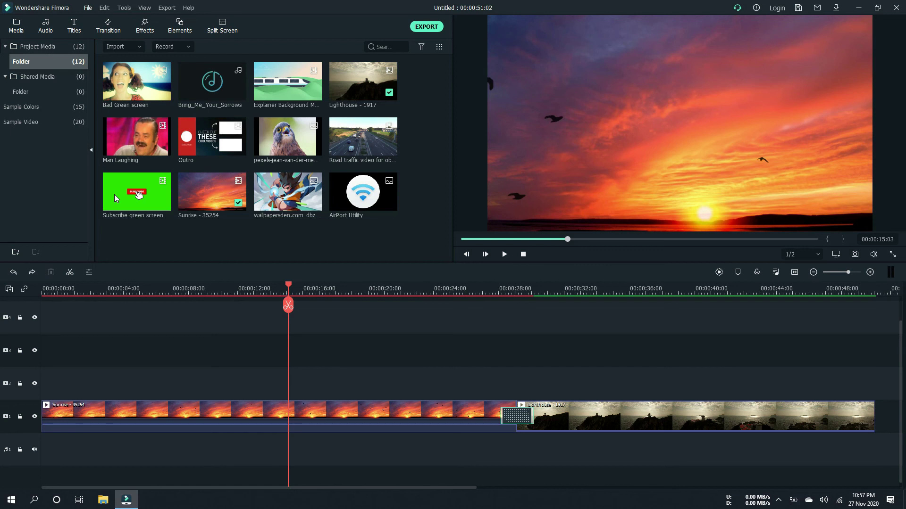
pyautogui.hotkey('ctrl', 'shift', ',')
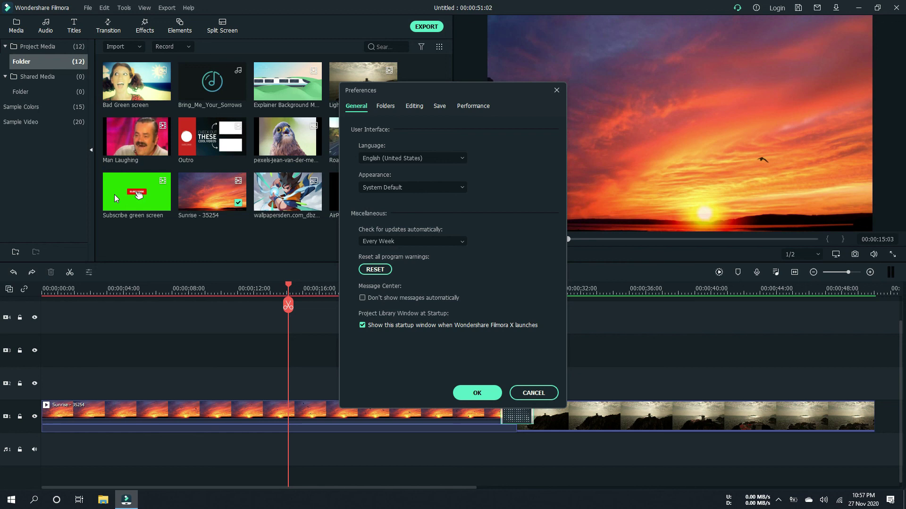
pyautogui.click(452, 188)
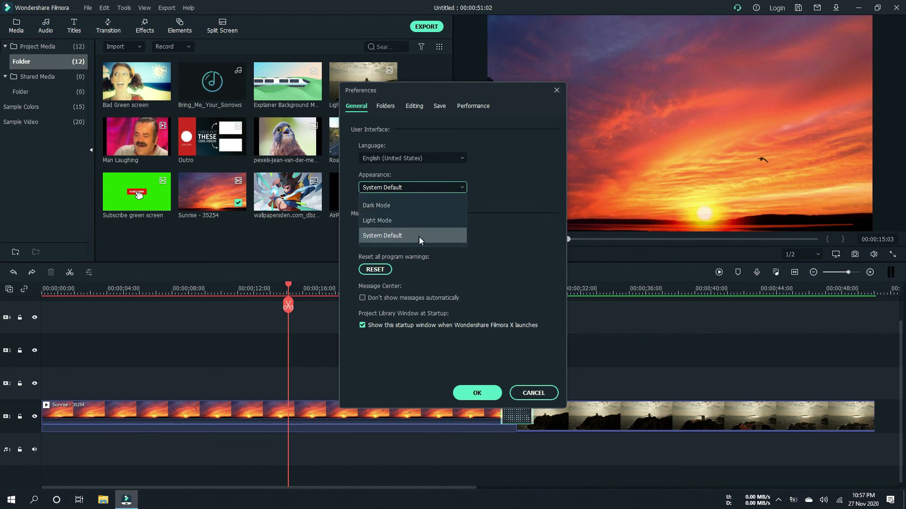
pyautogui.click(420, 221)
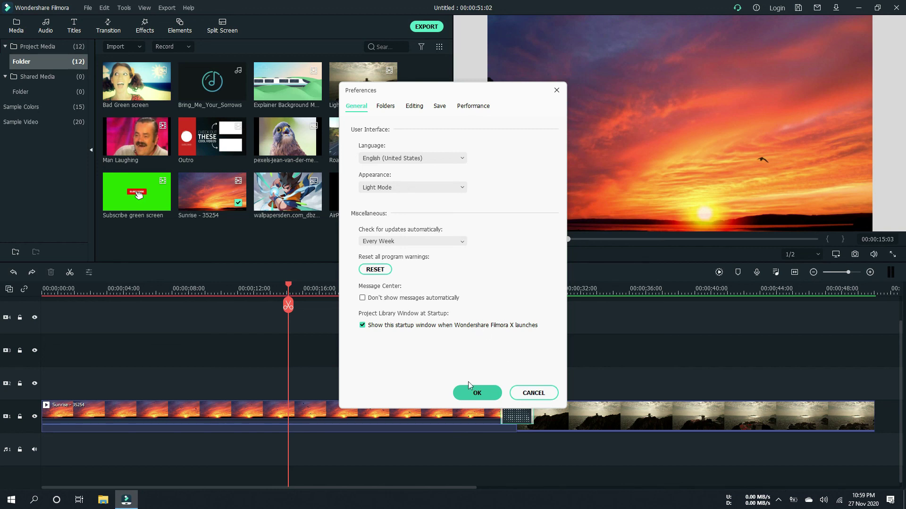
pyautogui.click(468, 383)
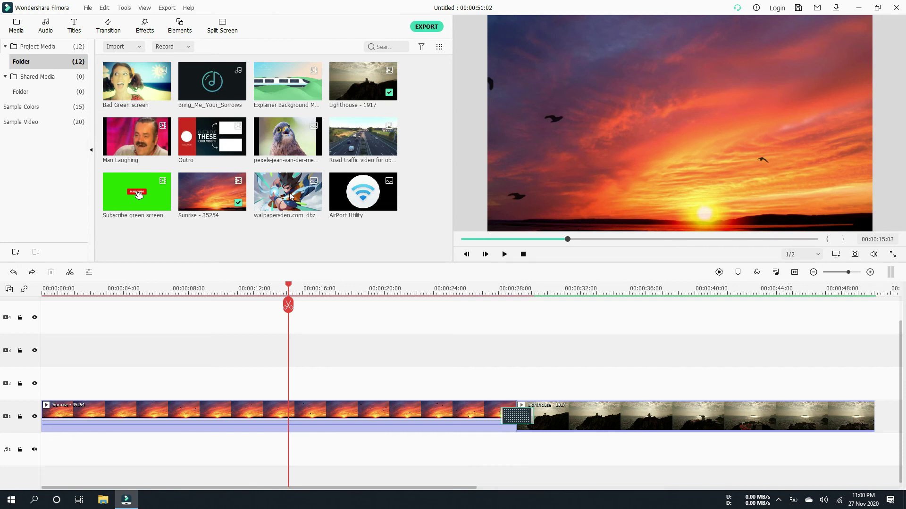
# Step: Try Dark Mode in the preferences, set the interface appearance to System Default, and accept the change
pyautogui.click(88, 8)
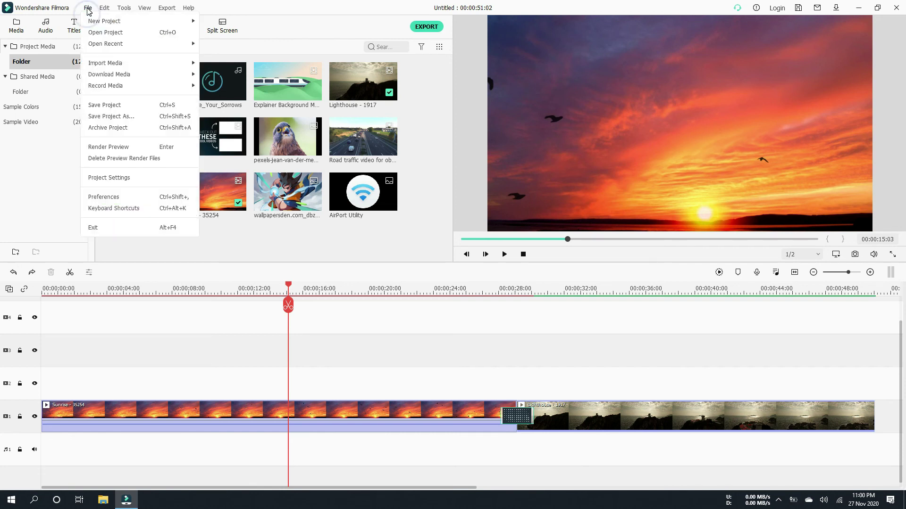
pyautogui.click(118, 198)
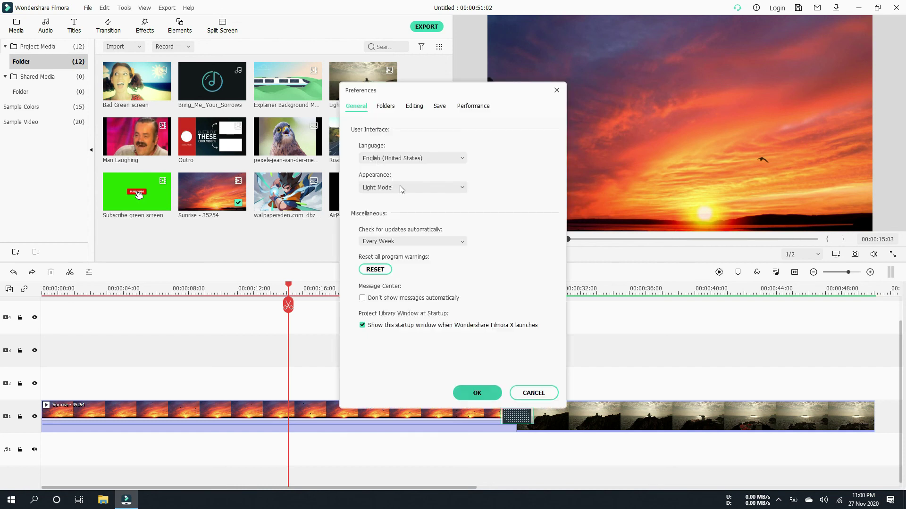
pyautogui.click(400, 188)
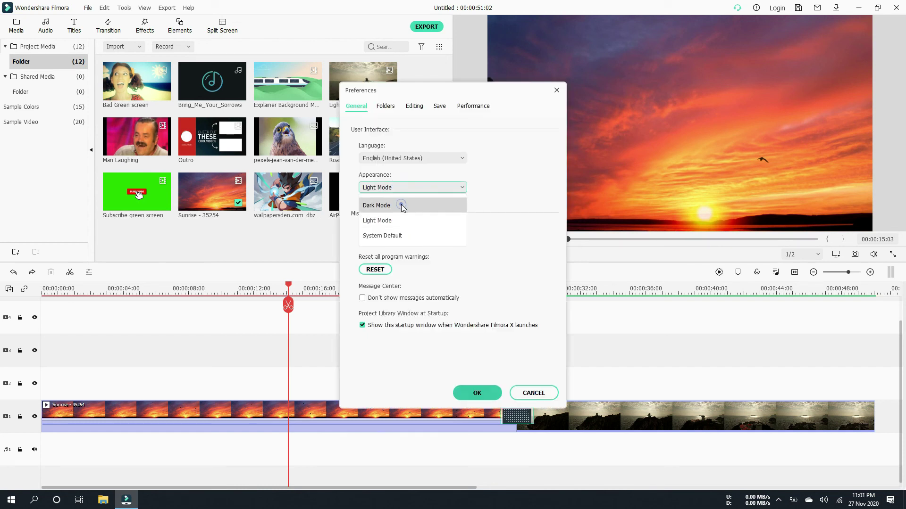
pyautogui.click(404, 220)
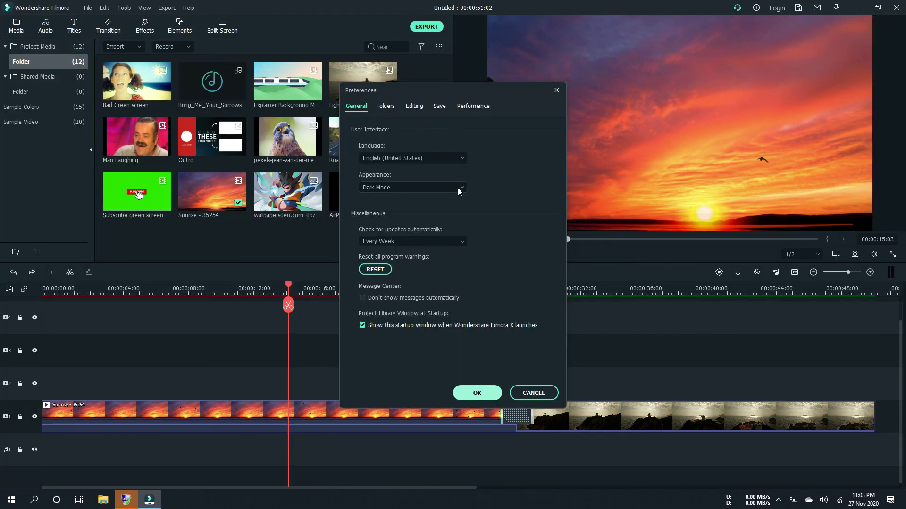
pyautogui.click(457, 188)
pyautogui.click(446, 240)
pyautogui.click(481, 395)
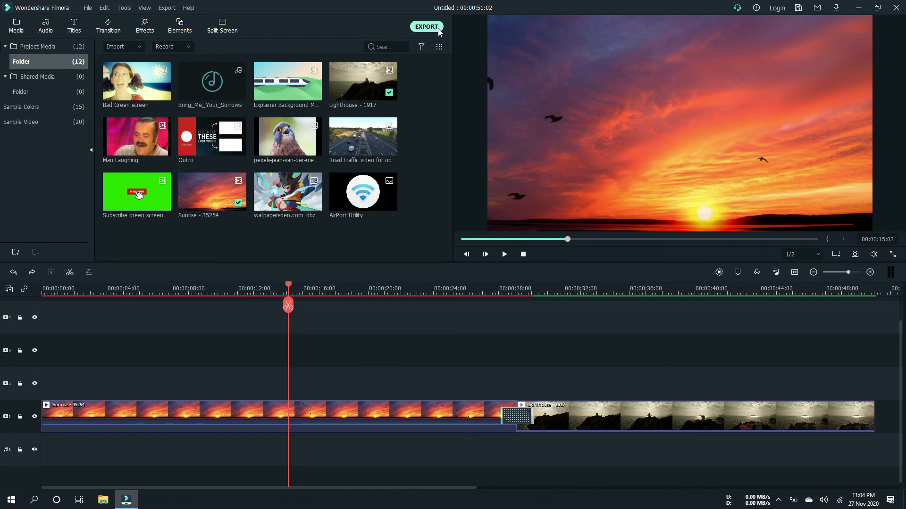
# Step: Open the export window and look through the Device, YouTube and Vimeo export options
pyautogui.click(438, 29)
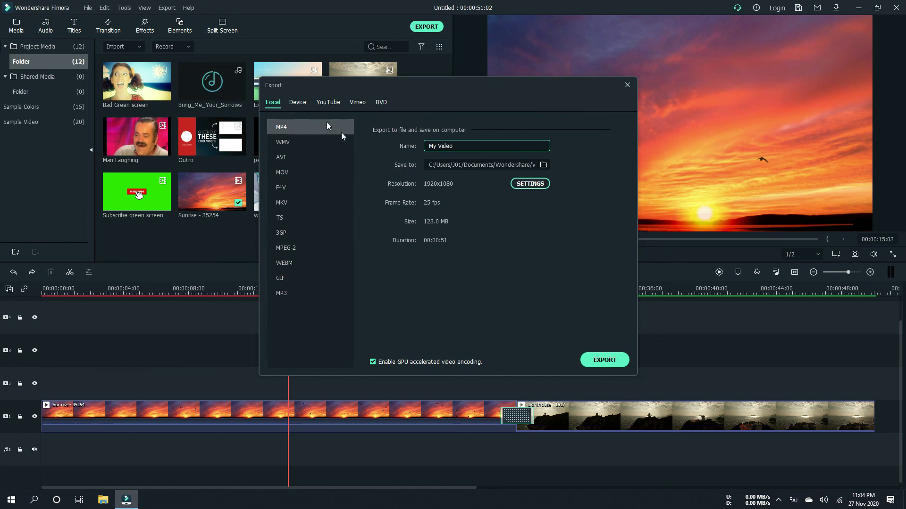
pyautogui.click(300, 103)
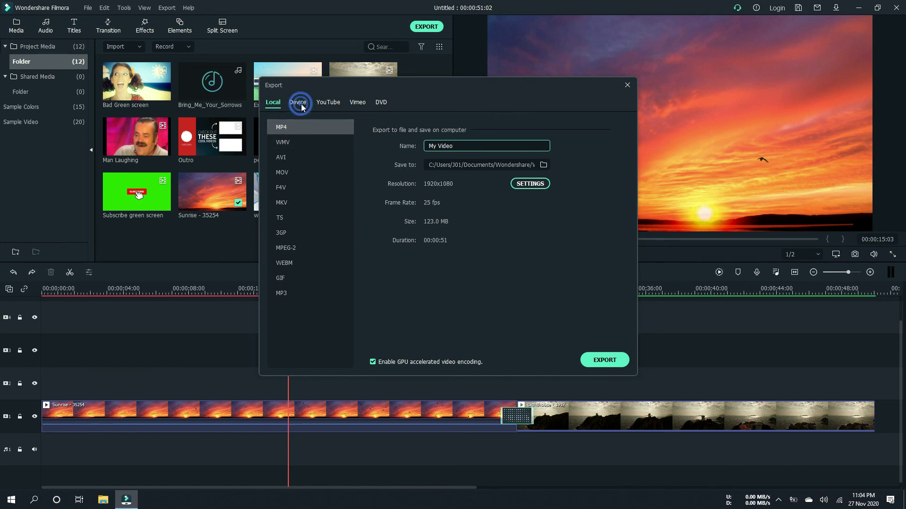
pyautogui.click(332, 102)
pyautogui.click(360, 103)
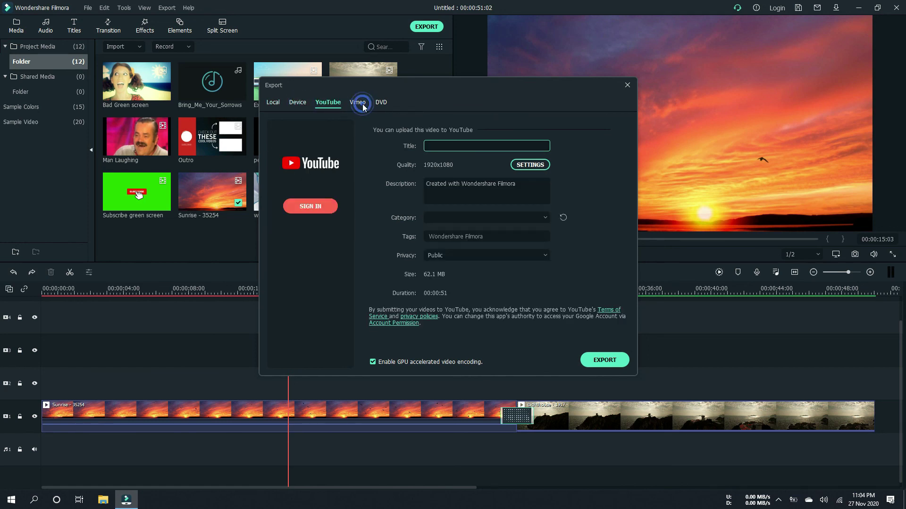
# Step: Choose MP4 as the local export format after checking WMV and AVI, and name the exported video Tutorials
pyautogui.click(276, 102)
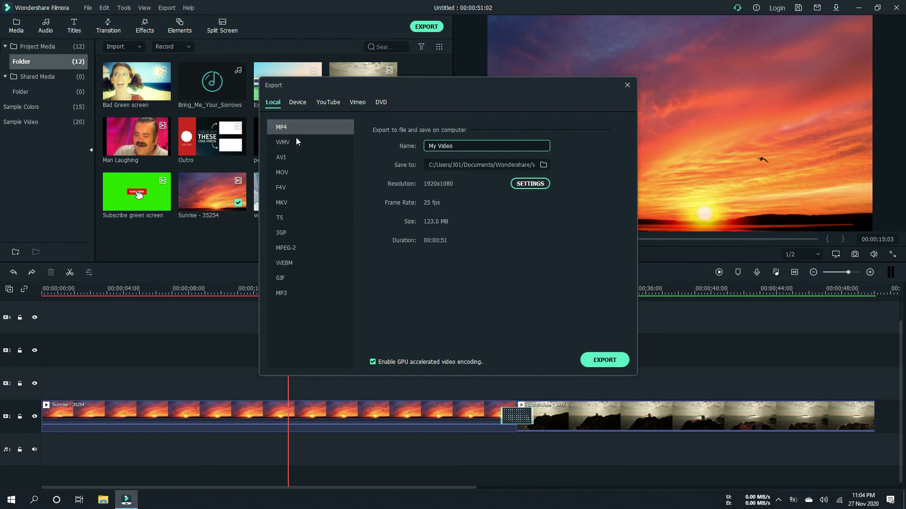
pyautogui.click(295, 141)
pyautogui.click(295, 161)
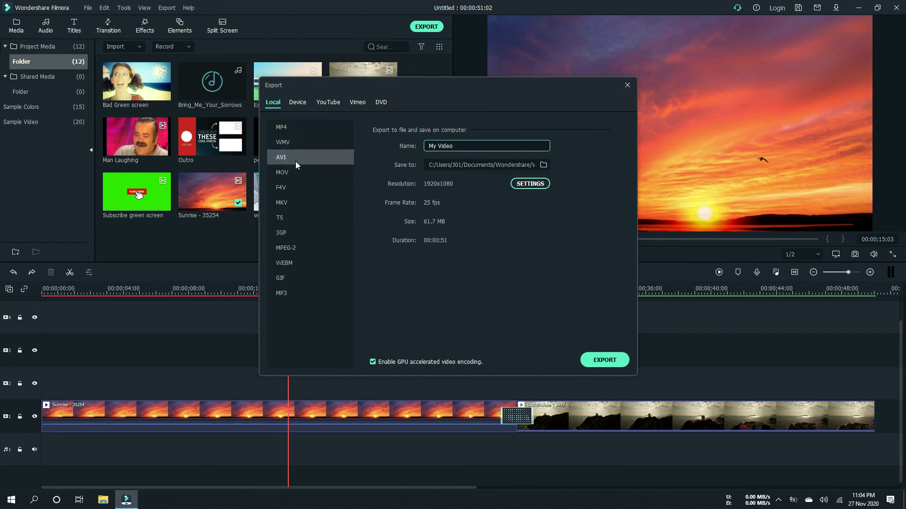
pyautogui.click(291, 127)
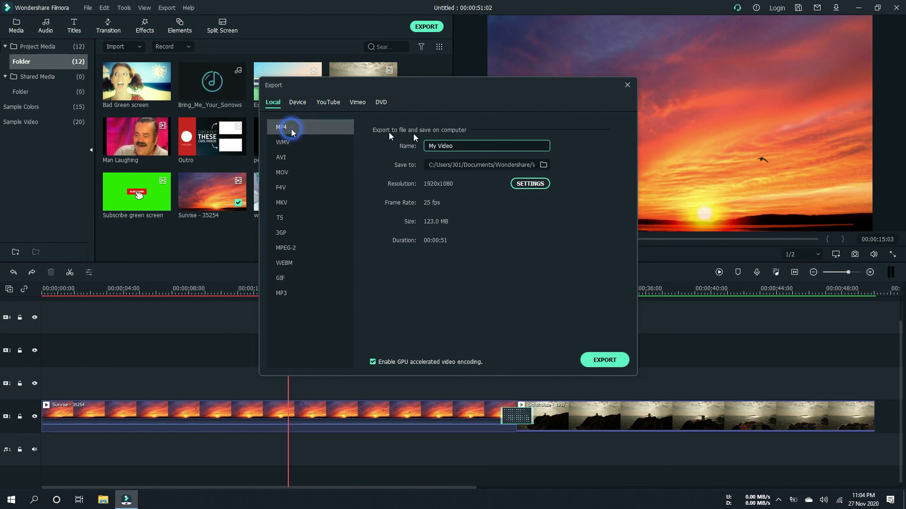
pyautogui.doubleClick(468, 144)
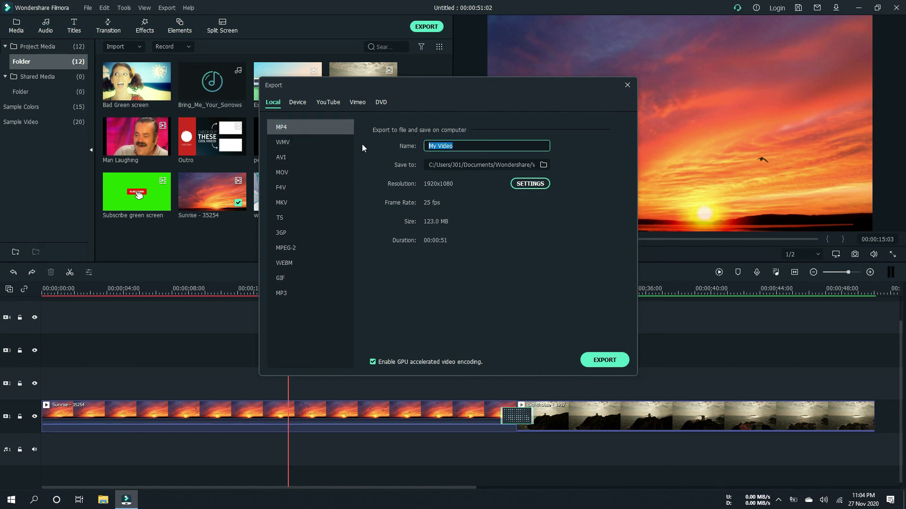
pyautogui.write('Tutorials')
# Step: Open the MP4 export settings, try the Better and Good quality presets, and set the quality to Best
pyautogui.click(541, 182)
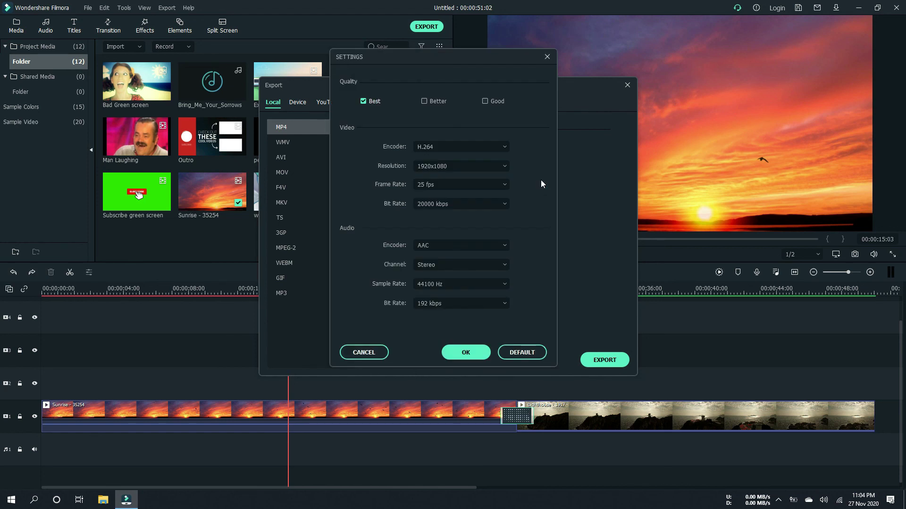
pyautogui.click(429, 102)
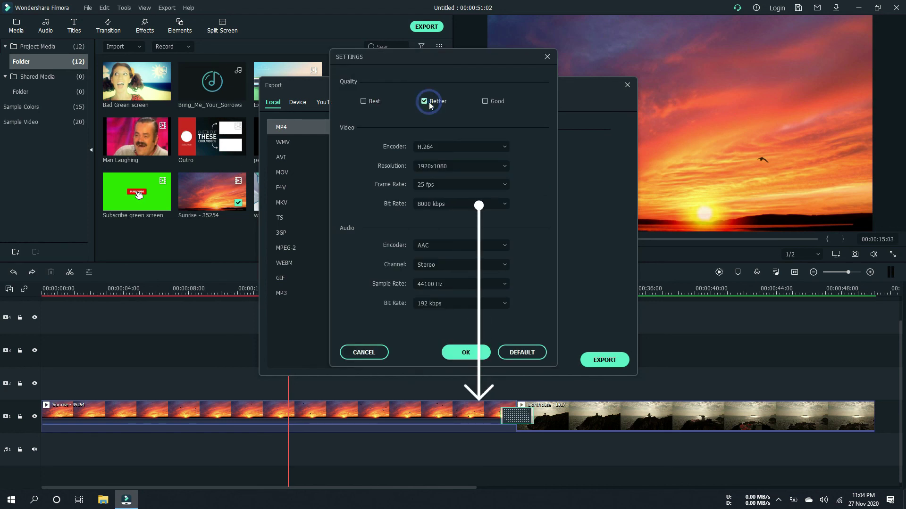
pyautogui.click(491, 100)
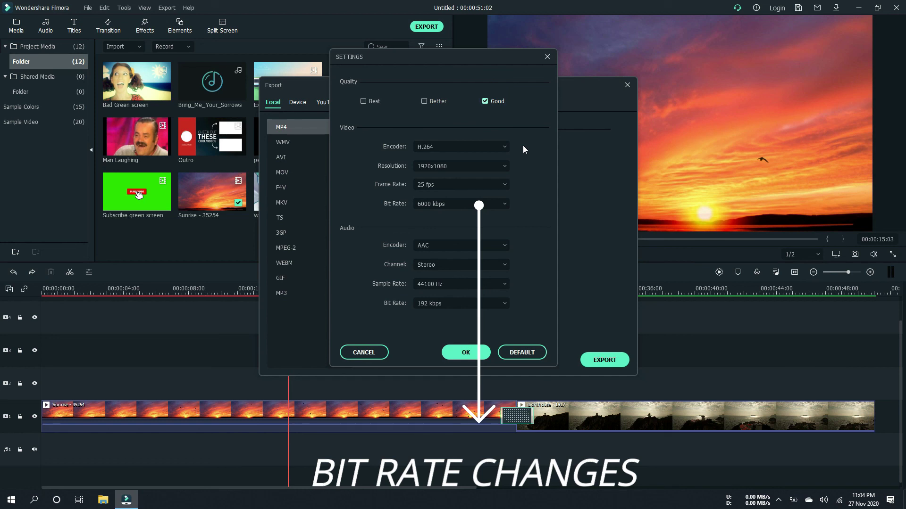
pyautogui.click(363, 101)
# Step: Set the export frame rate to 60 fps and the video bit rate to 30000 kbps, and accept the settings
pyautogui.click(469, 184)
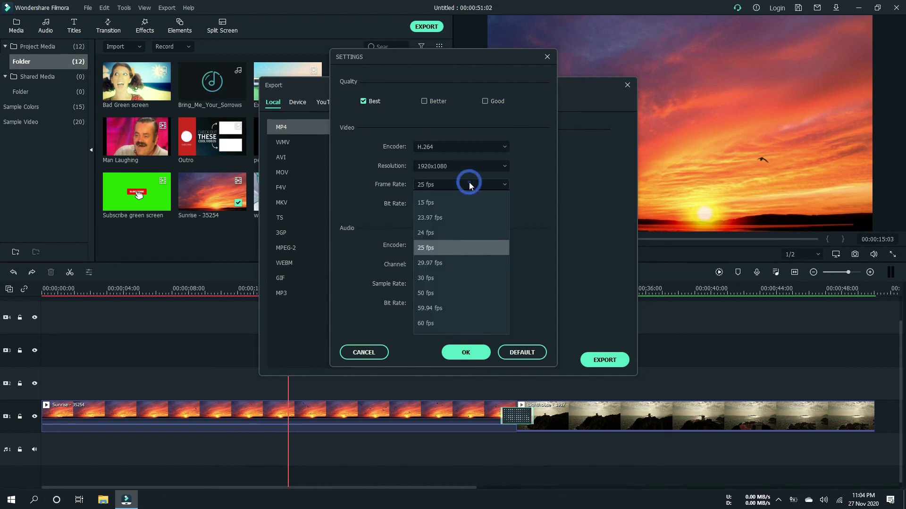
pyautogui.click(437, 322)
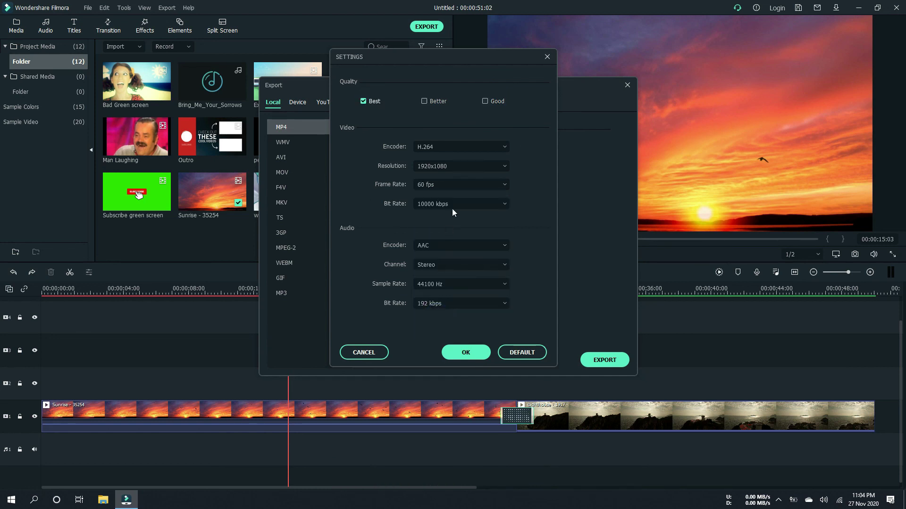
pyautogui.click(451, 206)
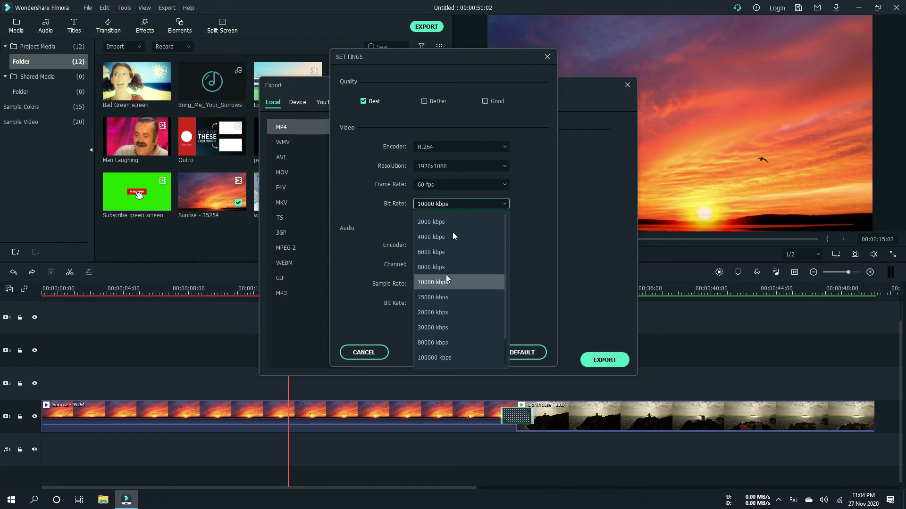
pyautogui.click(437, 322)
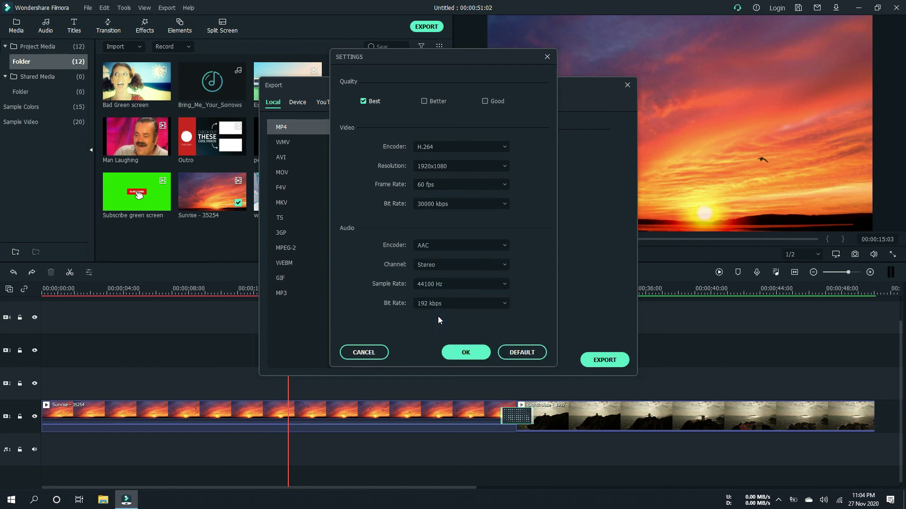
pyautogui.click(476, 354)
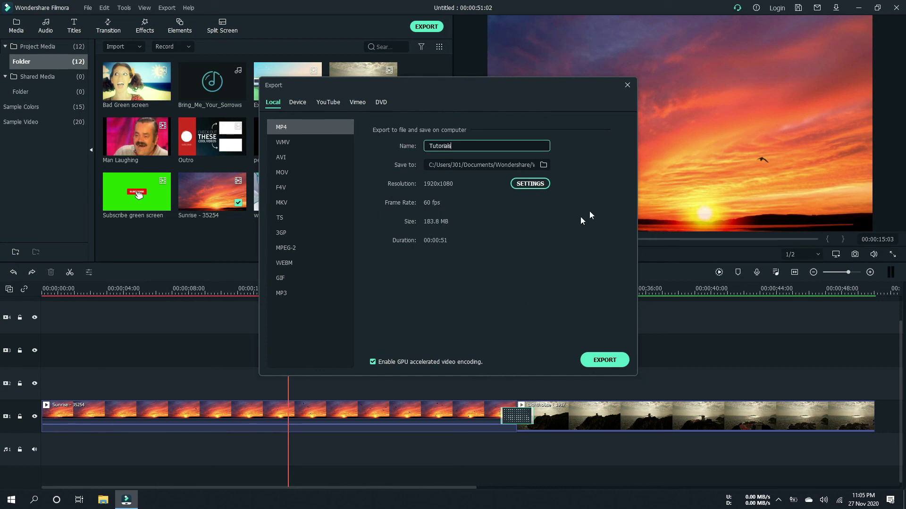
# Step: Export the video and look through the actions available for when the export is done
pyautogui.click(606, 361)
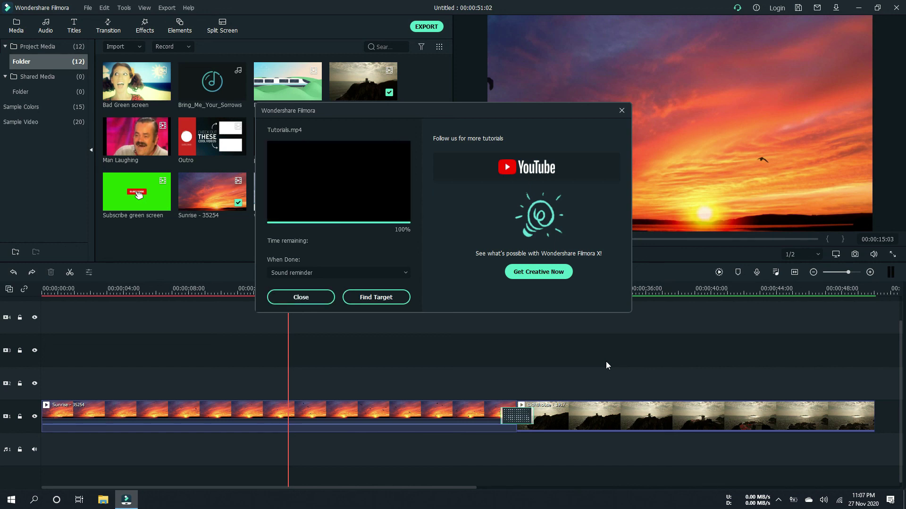
pyautogui.click(400, 272)
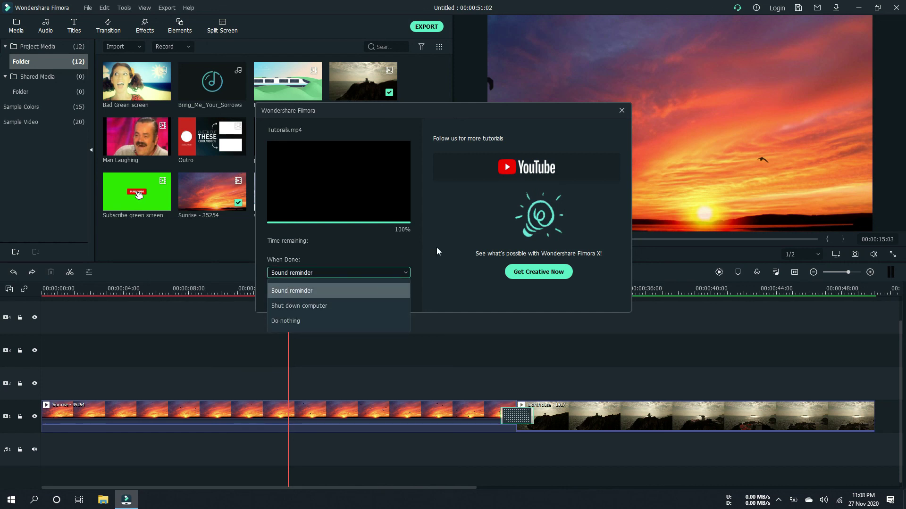
pyautogui.click(386, 321)
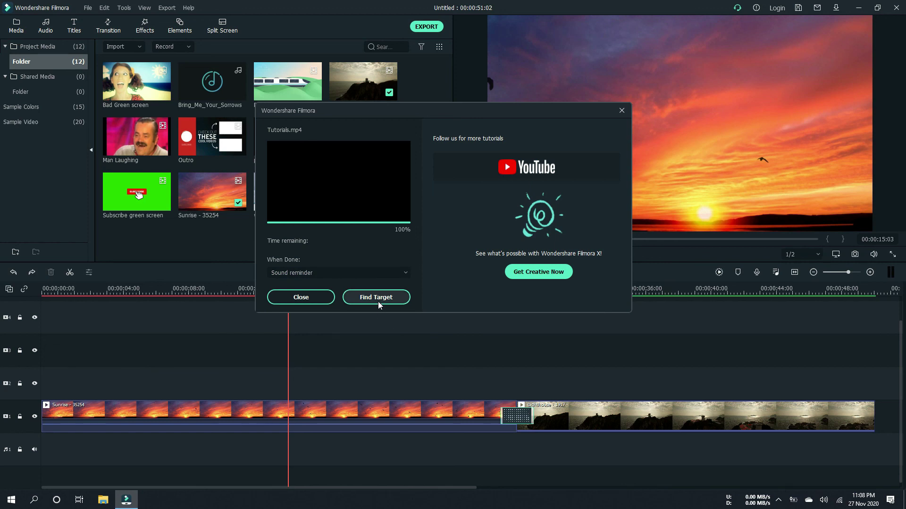
# Step: Locate the exported Tutorials.mp4, check its transition and lighthouse footage full screen in VLC media player, and close the playback and folder windows
pyautogui.click(378, 302)
pyautogui.click(378, 303)
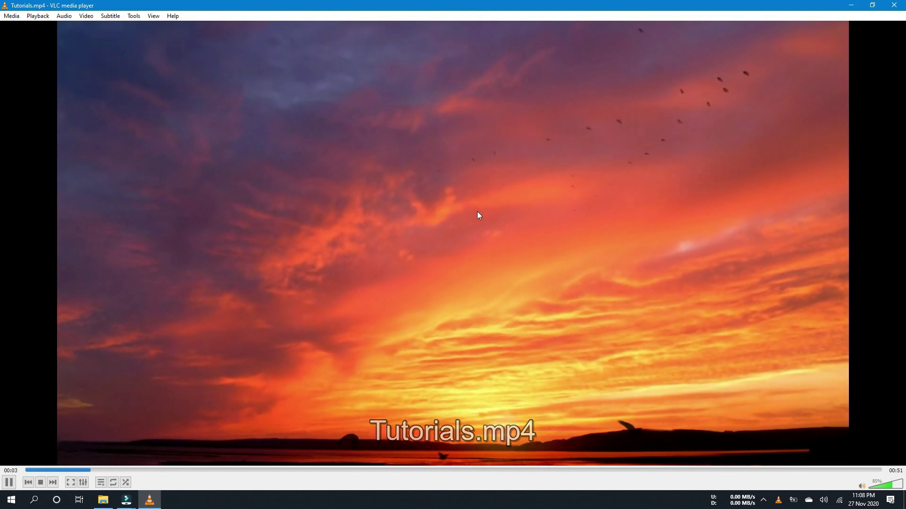
pyautogui.doubleClick(477, 213)
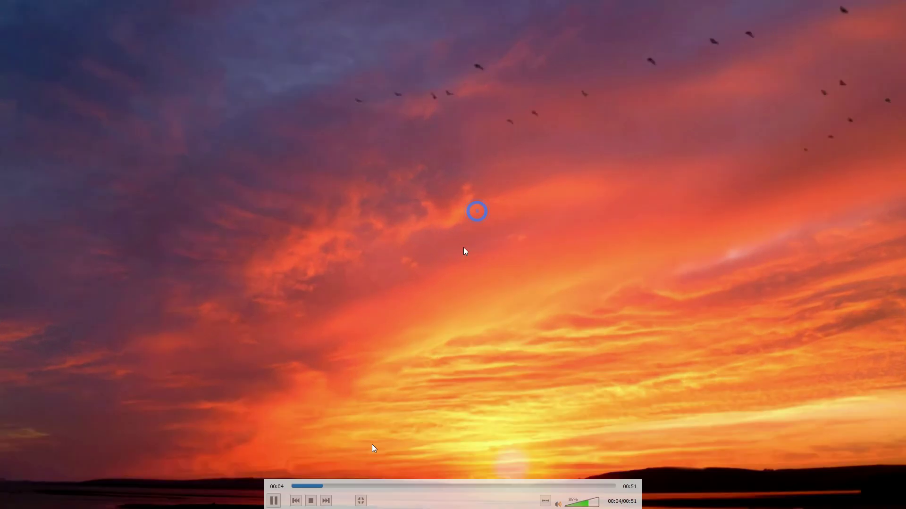
pyautogui.click(472, 486)
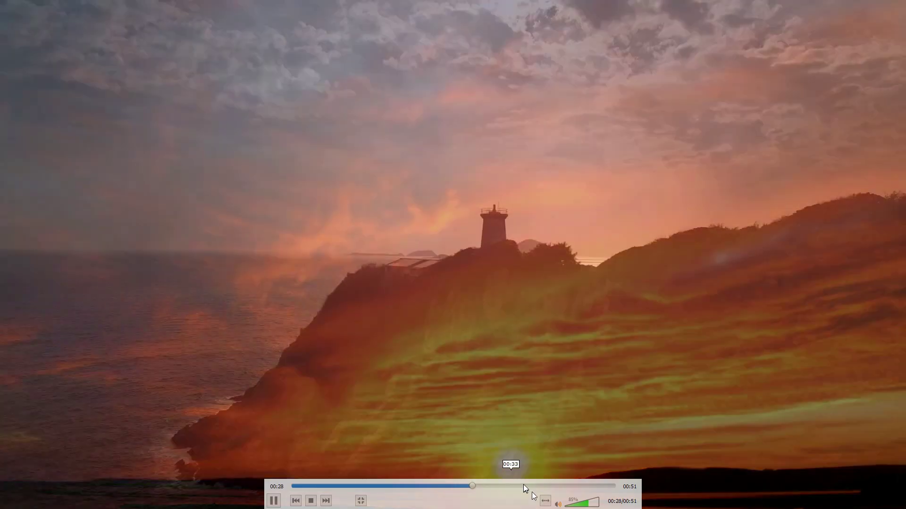
pyautogui.click(532, 486)
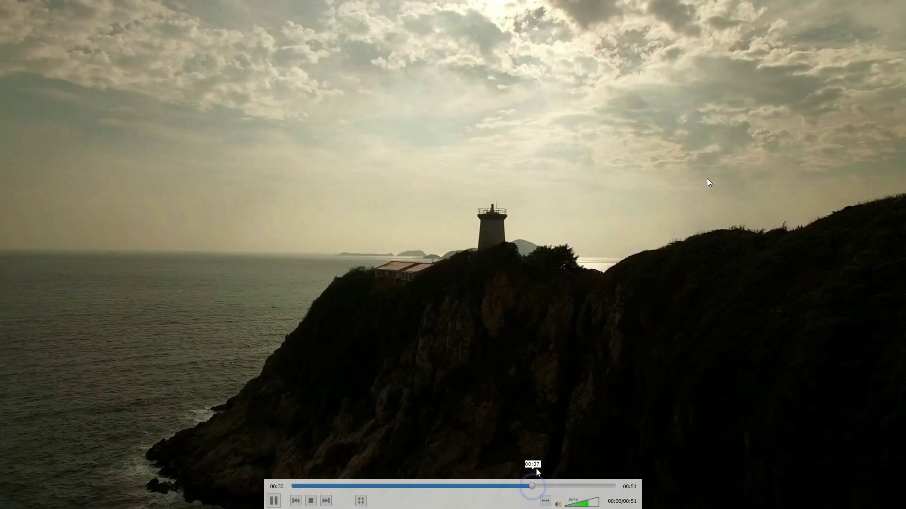
pyautogui.doubleClick(705, 179)
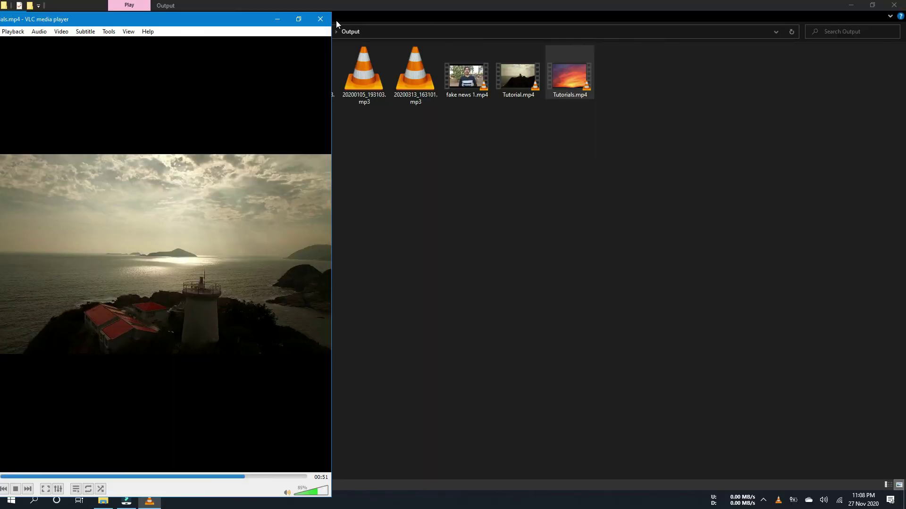
pyautogui.click(894, 5)
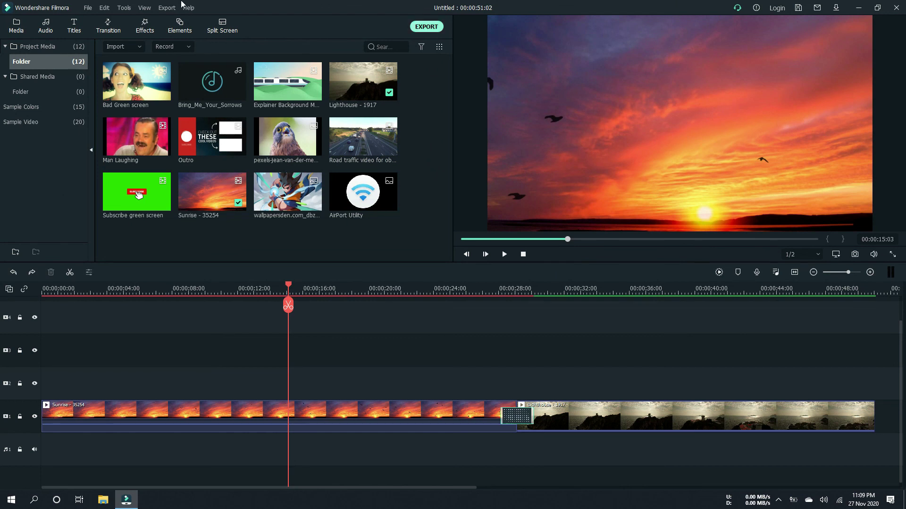
# Step: Save the project as Tutorials in the Wondershare Filmora Projects folder and close the program
pyautogui.click(87, 8)
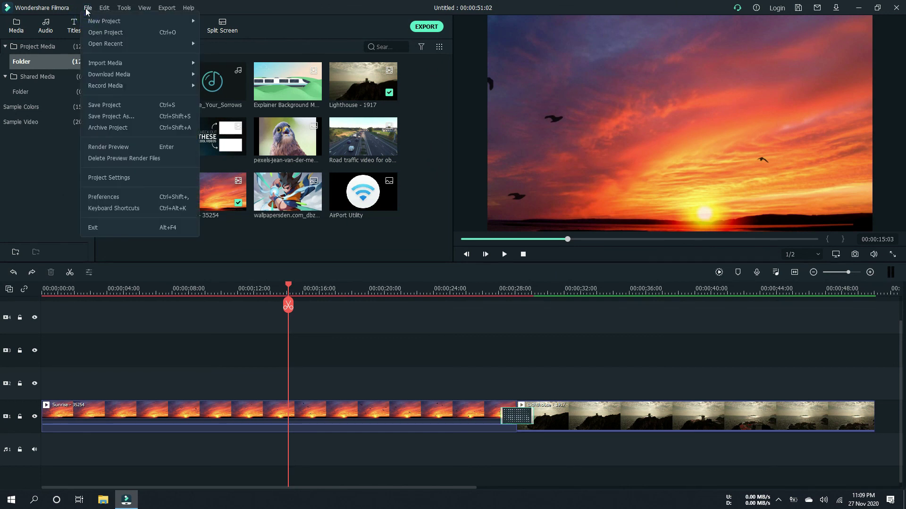
pyautogui.click(129, 105)
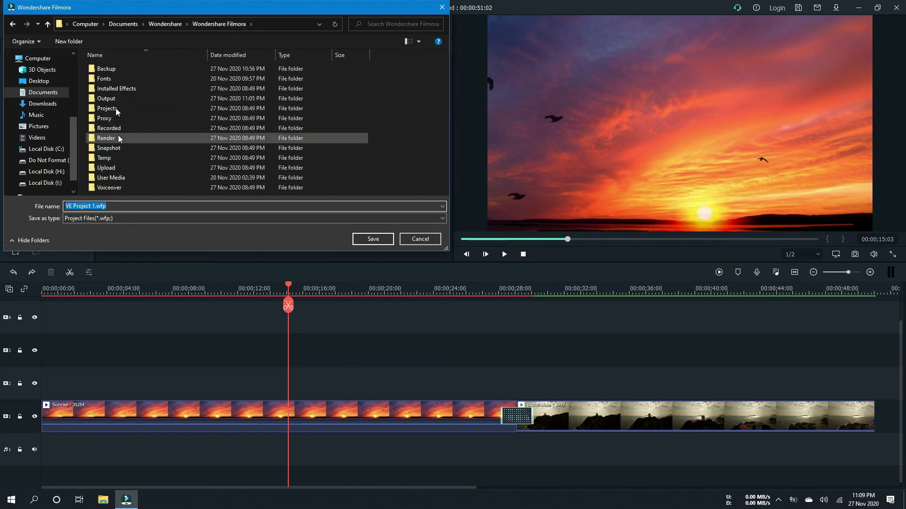
pyautogui.click(116, 110)
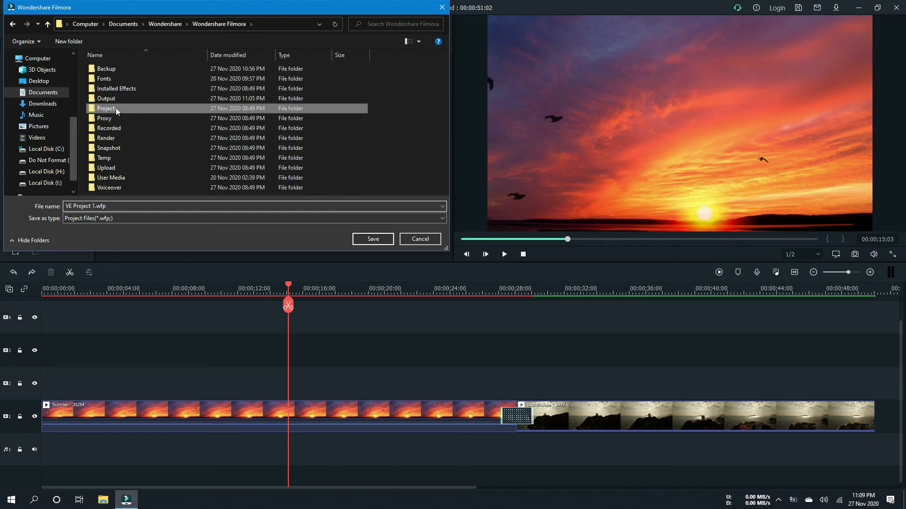
pyautogui.doubleClick(116, 110)
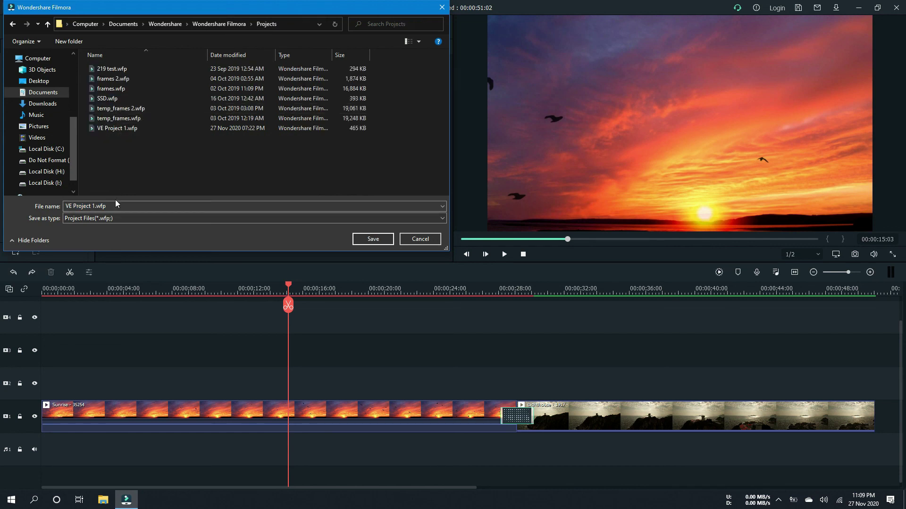
pyautogui.click(94, 206)
pyautogui.click(93, 206)
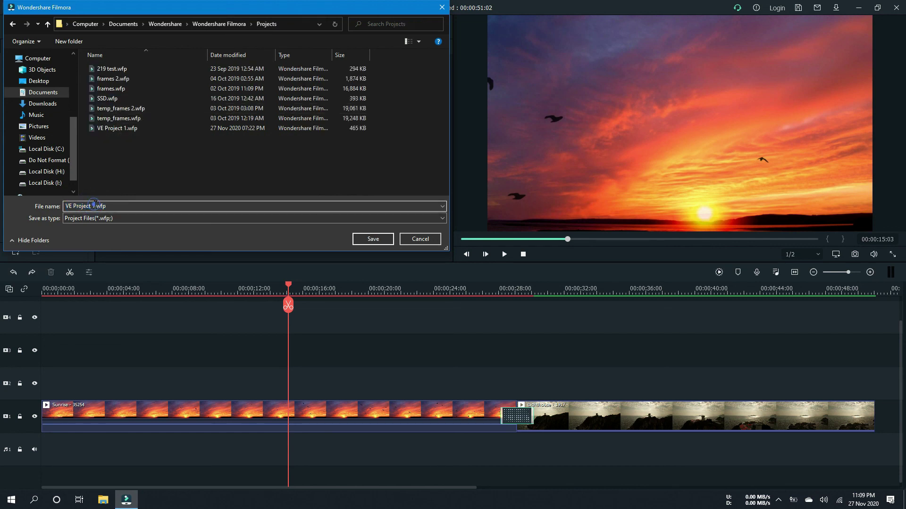
pyautogui.hotkey('ctrl', 'shift', 'Left')
pyautogui.hotkey('ctrl', 'shift', 'Left')
pyautogui.hotkey('ctrl', 'shift', 'Left')
pyautogui.write('Tutorials')
pyautogui.click(372, 239)
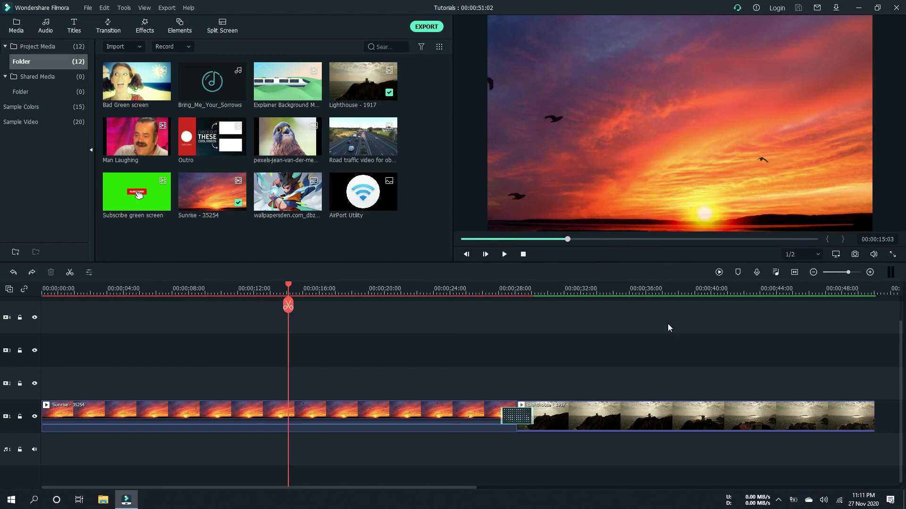
pyautogui.click(896, 8)
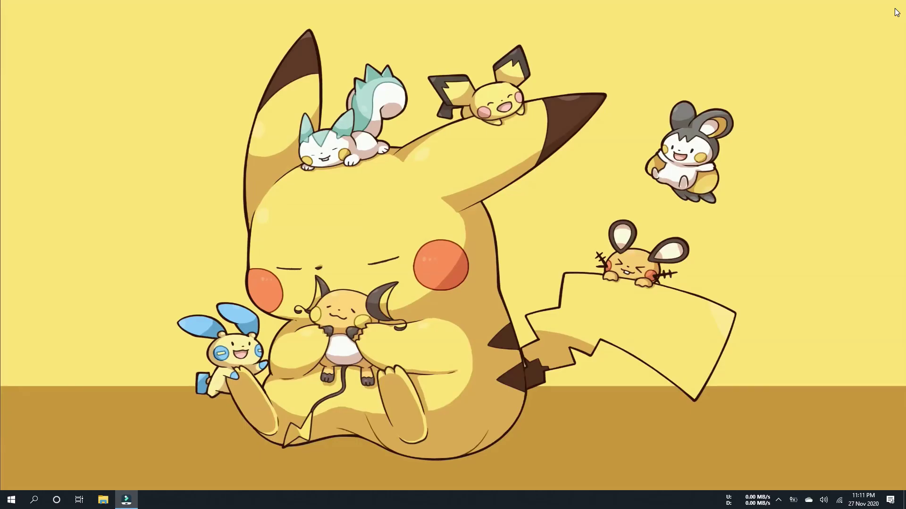